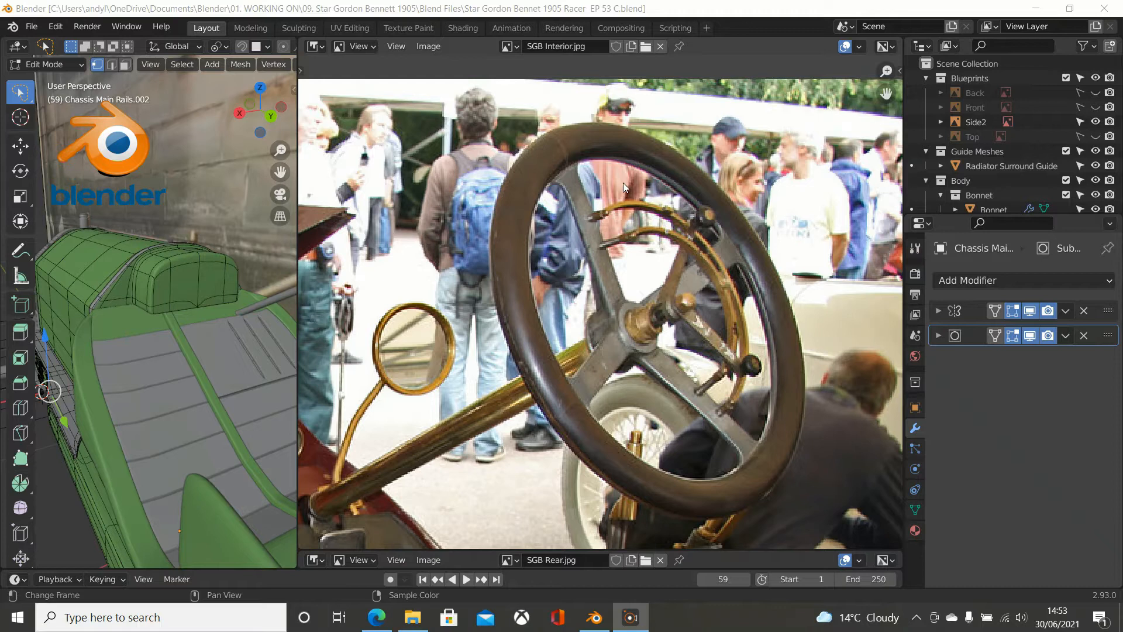
# Examine the steering wheel, its spokes and the column in the interior reference photo.
pyautogui.scroll(-4, 587, 153)
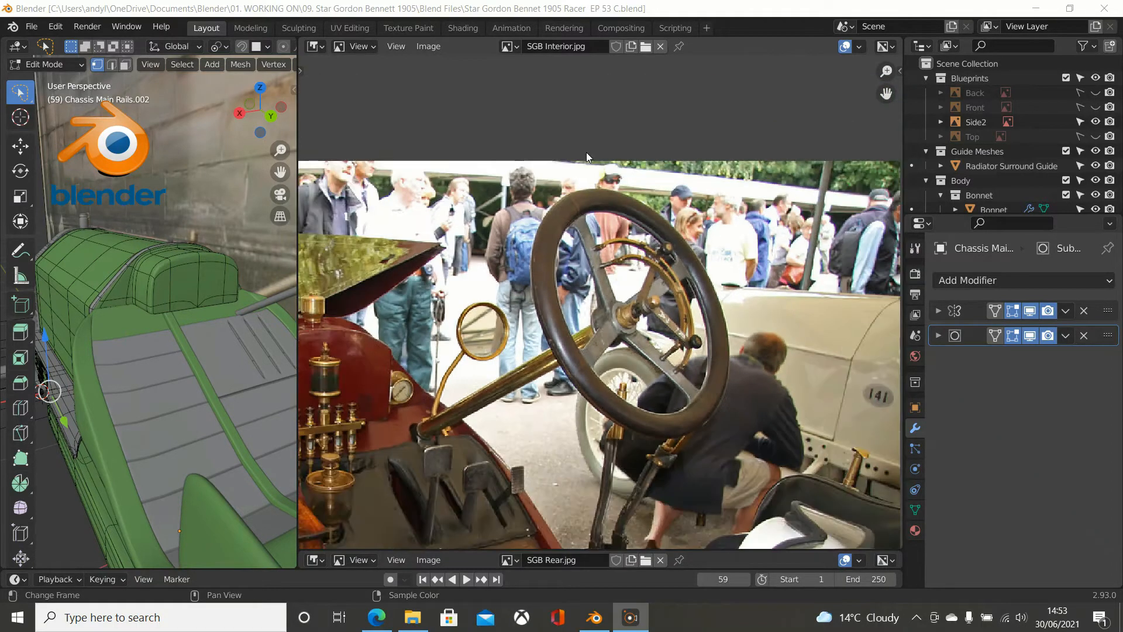
pyautogui.scroll(2, 581, 195)
pyautogui.scroll(1, 580, 342)
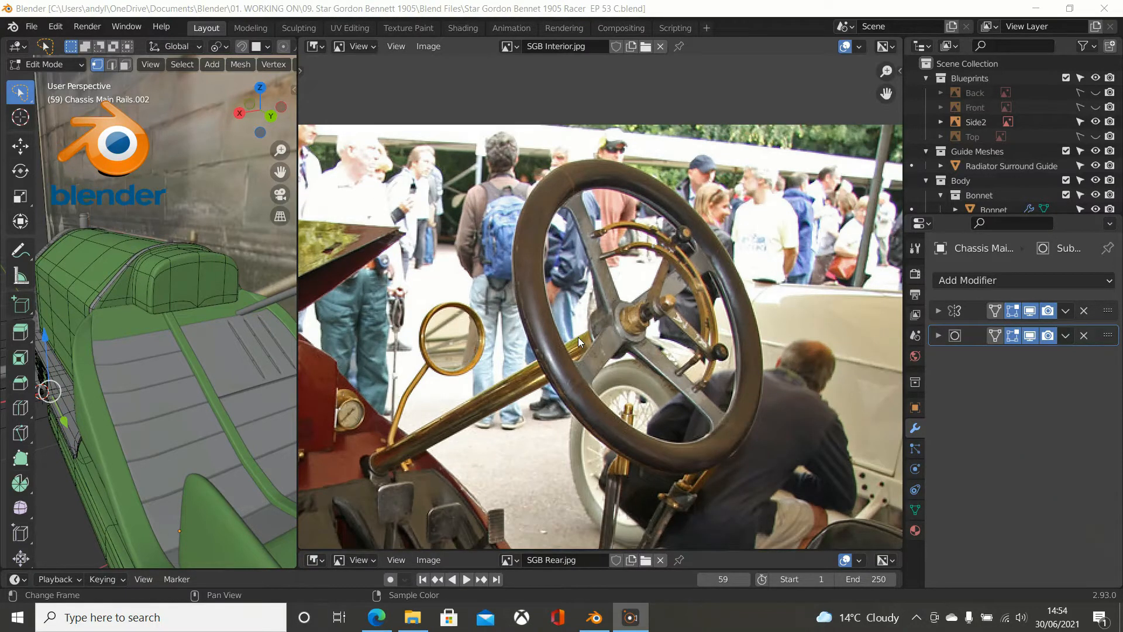
pyautogui.scroll(2, 578, 337)
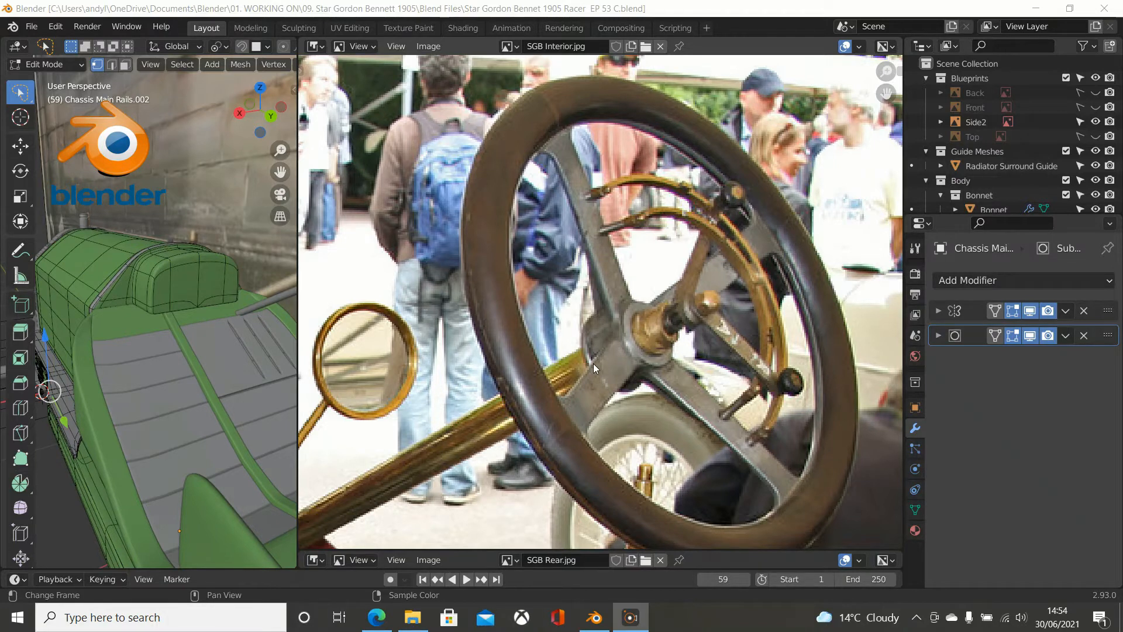
pyautogui.scroll(-2, 602, 386)
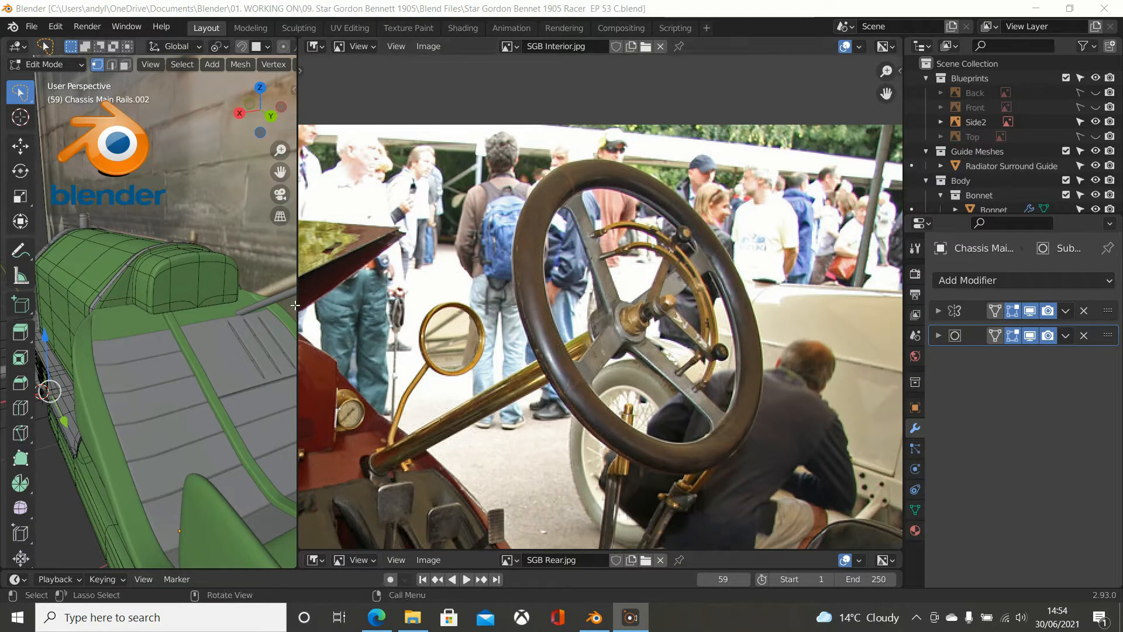
# Widen the 3D viewport over the reference photo and lower the steering column cylinder slightly to match the side blueprint.
pyautogui.moveTo(296, 300); pyautogui.dragTo(862, 300)
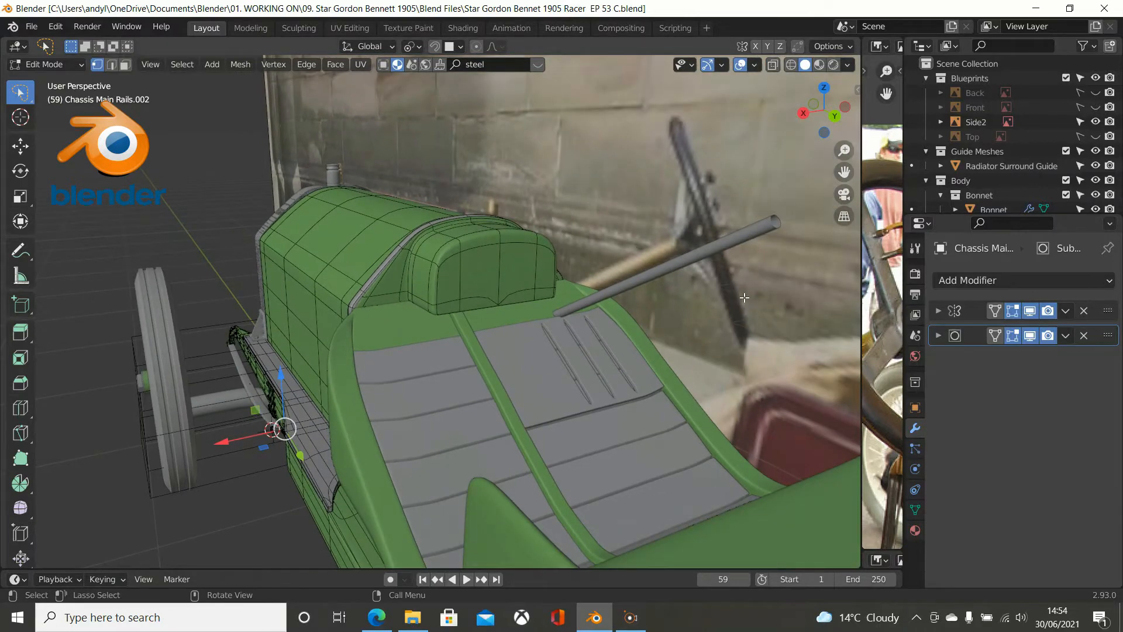
pyautogui.press('KP_3')
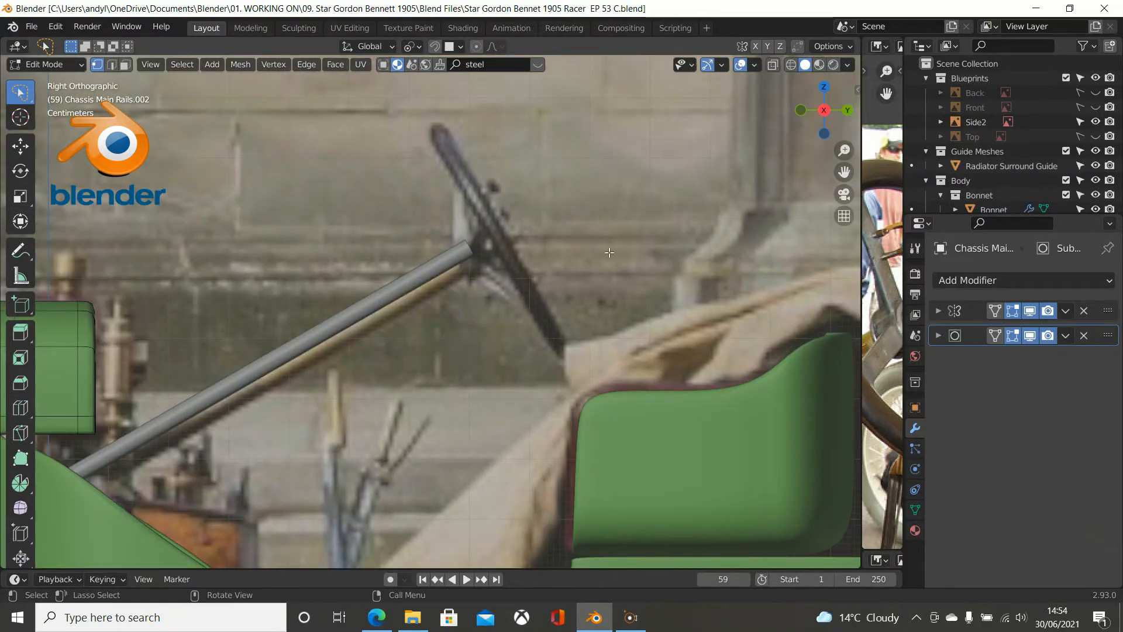
pyautogui.scroll(-2, 557, 251)
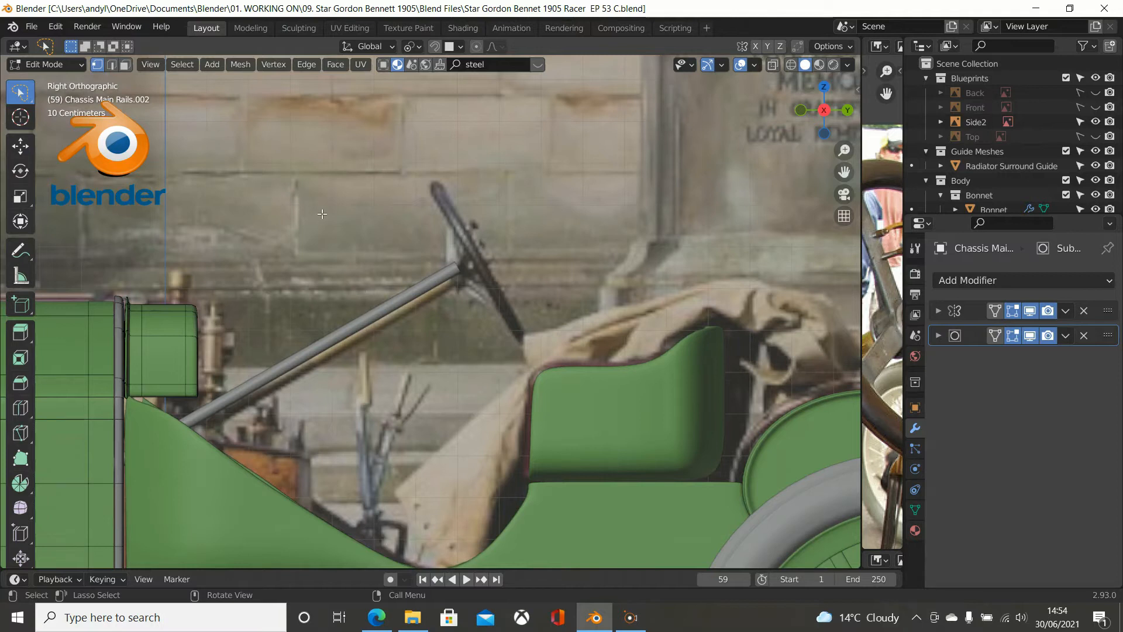
pyautogui.press('Tab')
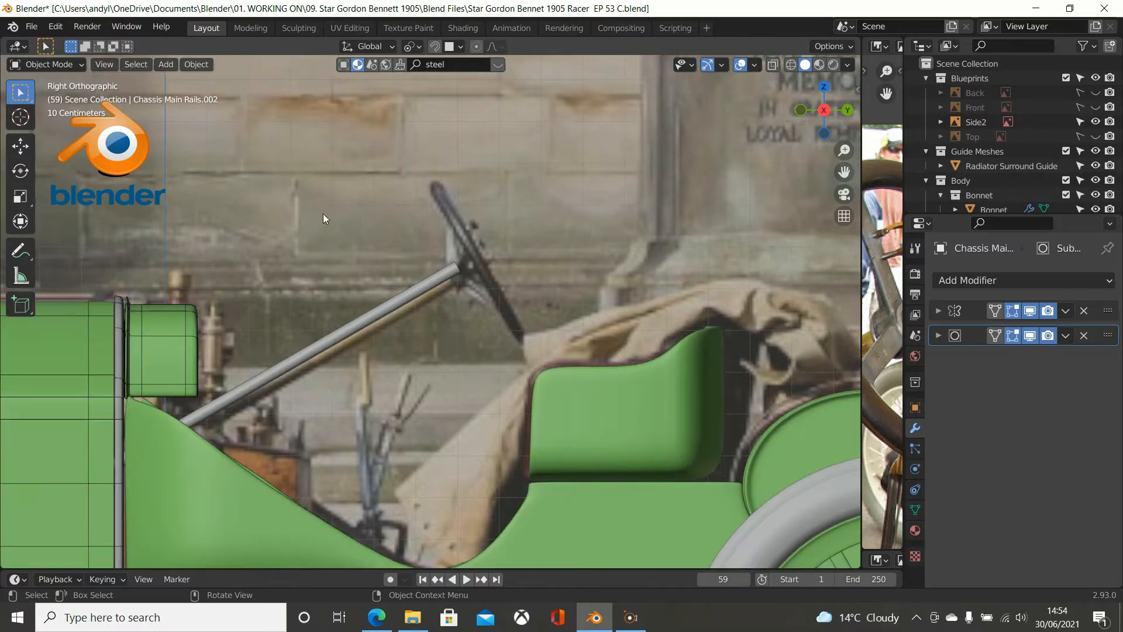
pyautogui.click(382, 302)
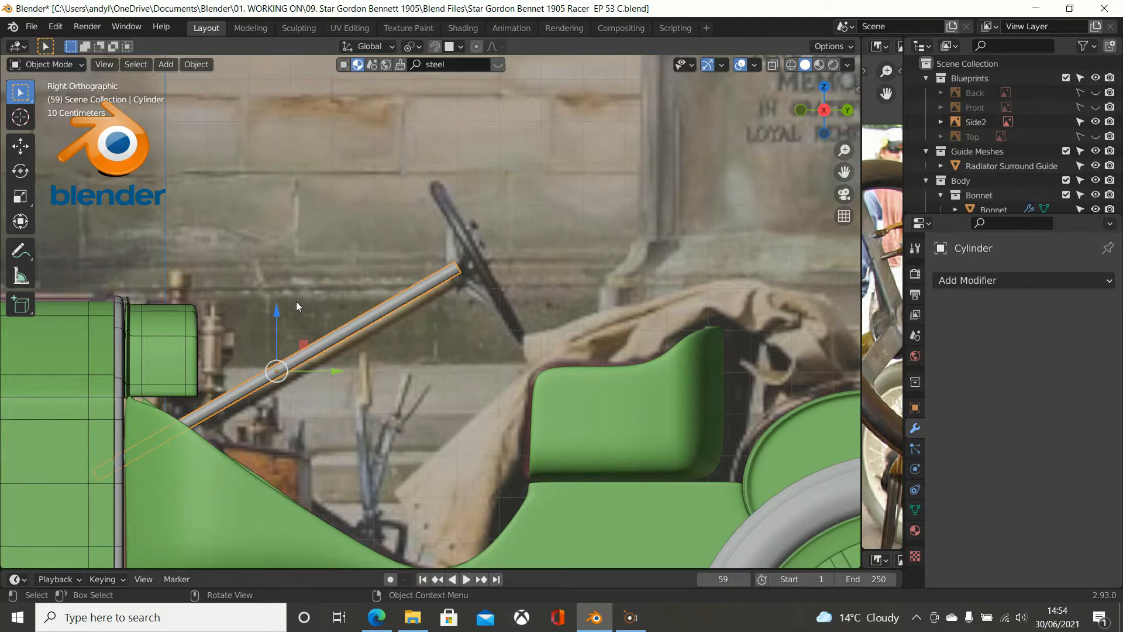
pyautogui.moveTo(276, 312); pyautogui.dragTo(282, 322)
# Hide the Seat Surround in the back view to expose the steering column.
pyautogui.scroll(-3, 345, 304)
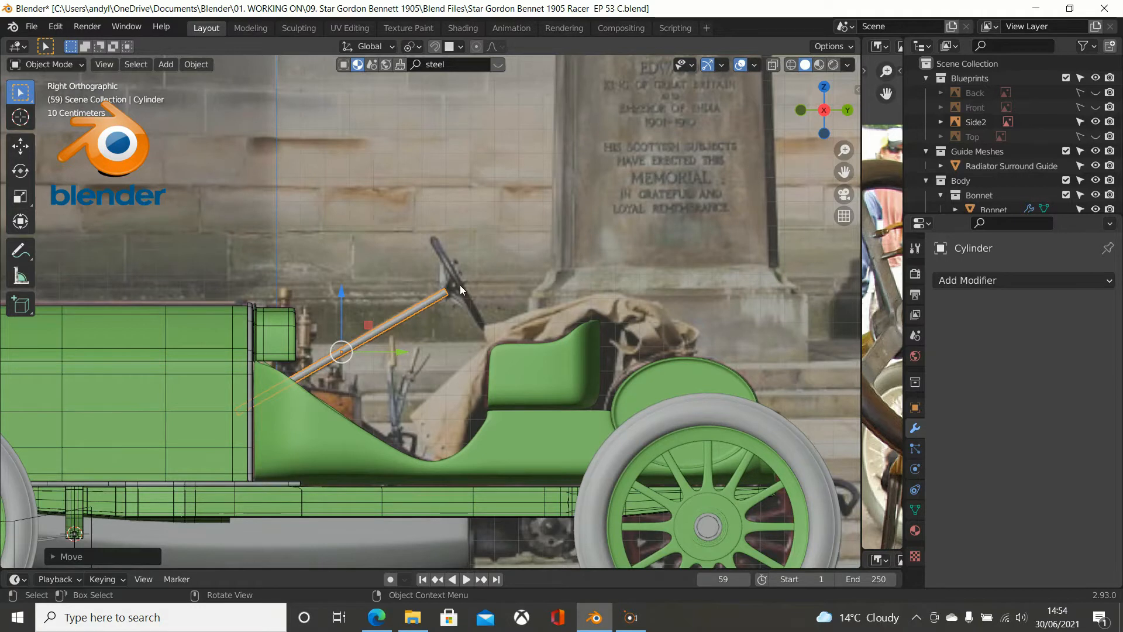
pyautogui.moveTo(460, 286); pyautogui.dragTo(466, 285, button='middle')
pyautogui.press('KP_1')
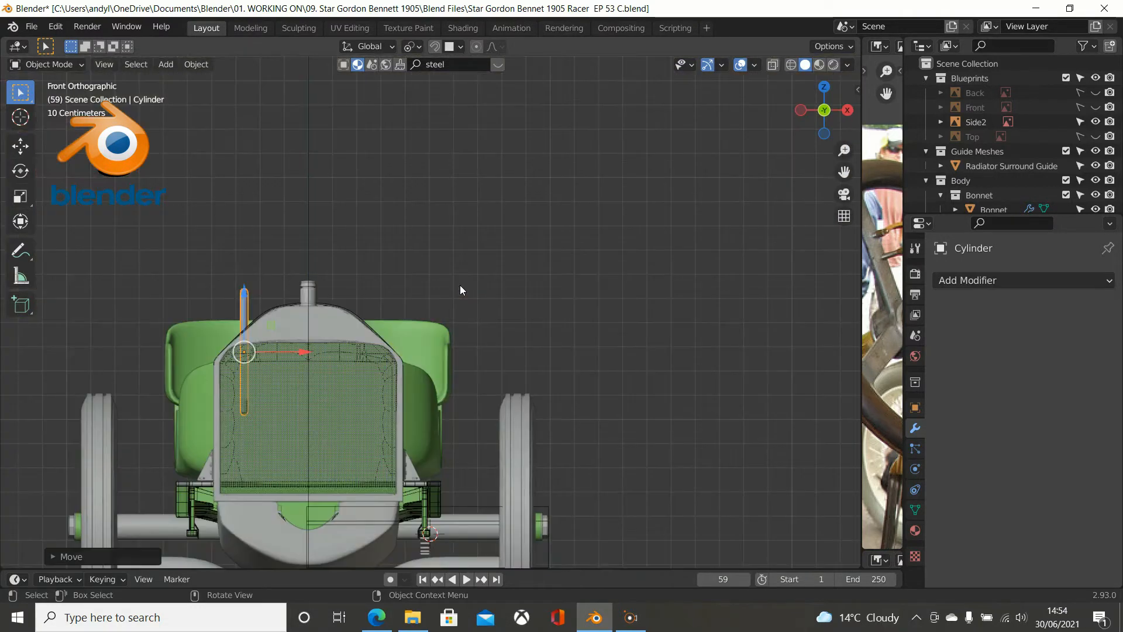
pyautogui.press('ctrl+KP_1')
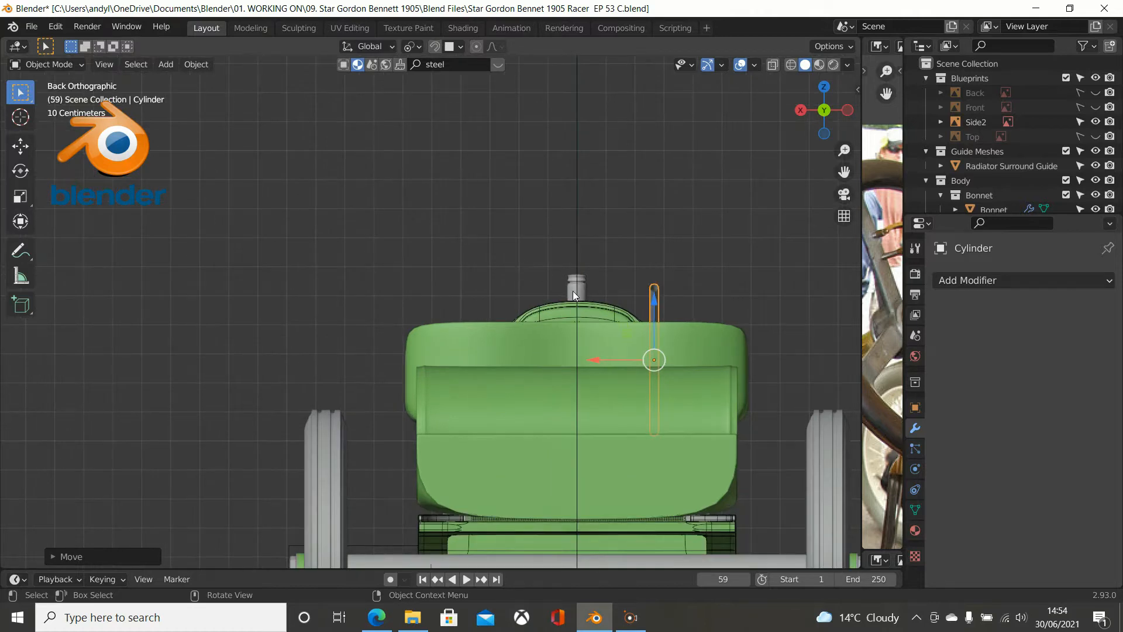
pyautogui.scroll(-2, 574, 292)
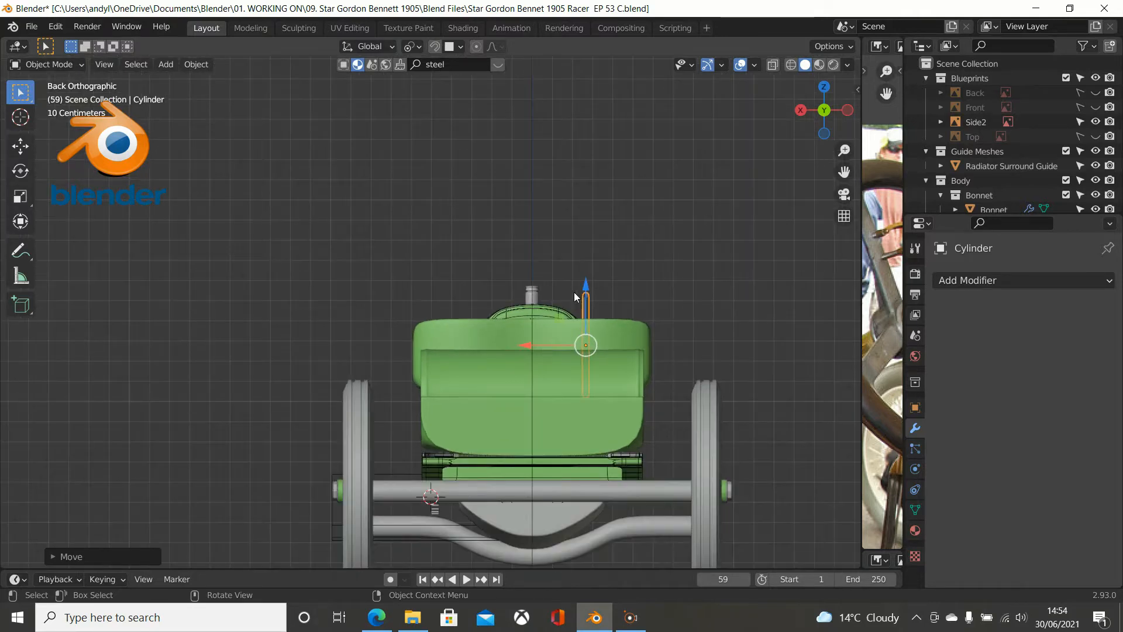
pyautogui.click(472, 350)
pyautogui.click(476, 339)
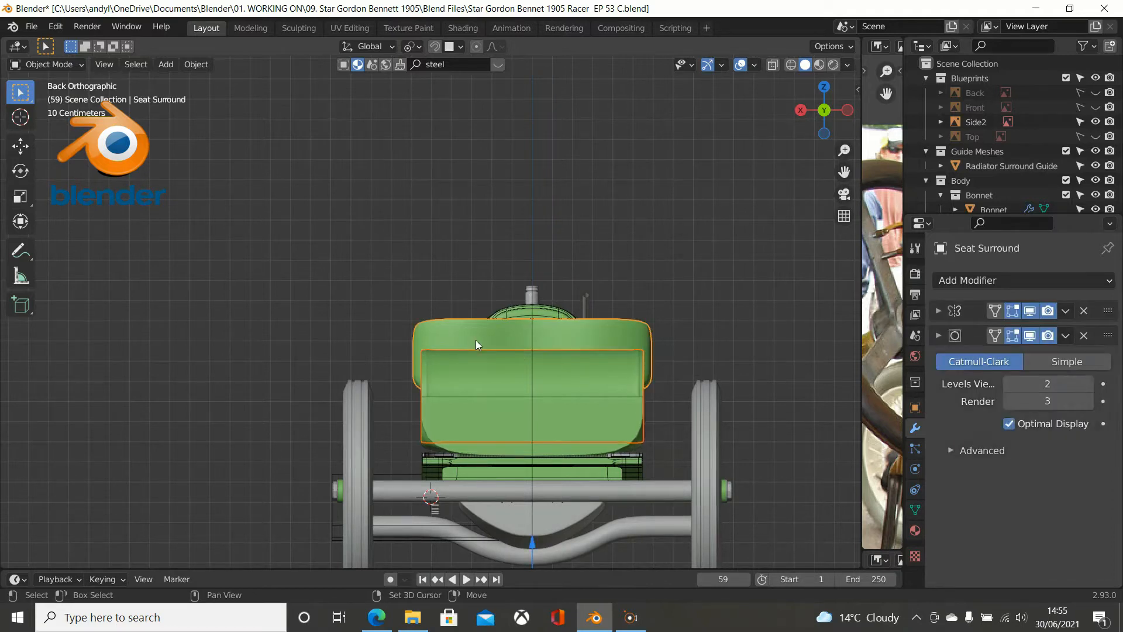
pyautogui.press('h')
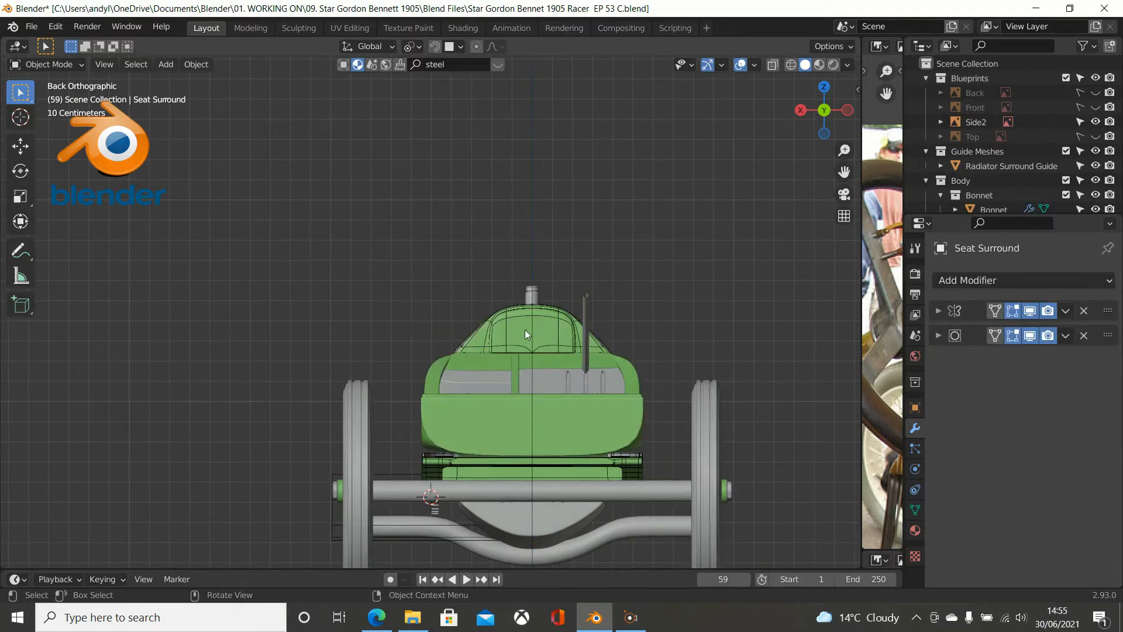
# Select the vertices around the steering column's upper end in Edit Mode and snap the 3D cursor to them.
pyautogui.scroll(4, 527, 329)
pyautogui.keyDown('shift'); pyautogui.moveTo(529, 332); pyautogui.dragTo(314, 453, button='middle'); pyautogui.keyUp('shift')
pyautogui.scroll(-2, 402, 409)
pyautogui.scroll(-1, 421, 400)
pyautogui.scroll(2, 462, 384)
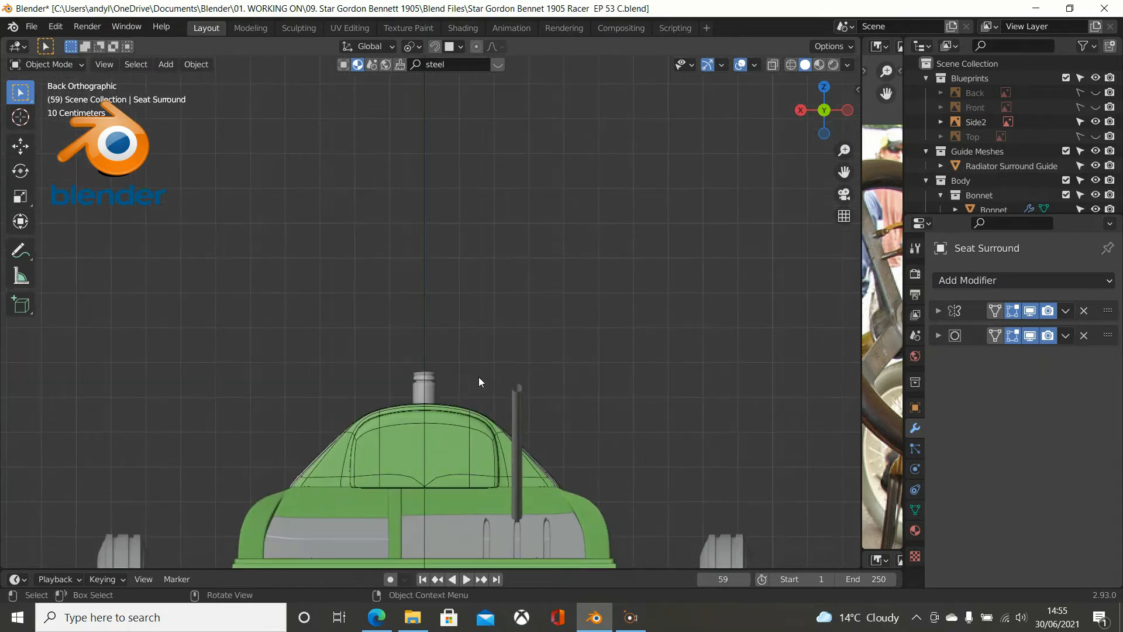
pyautogui.click(515, 402)
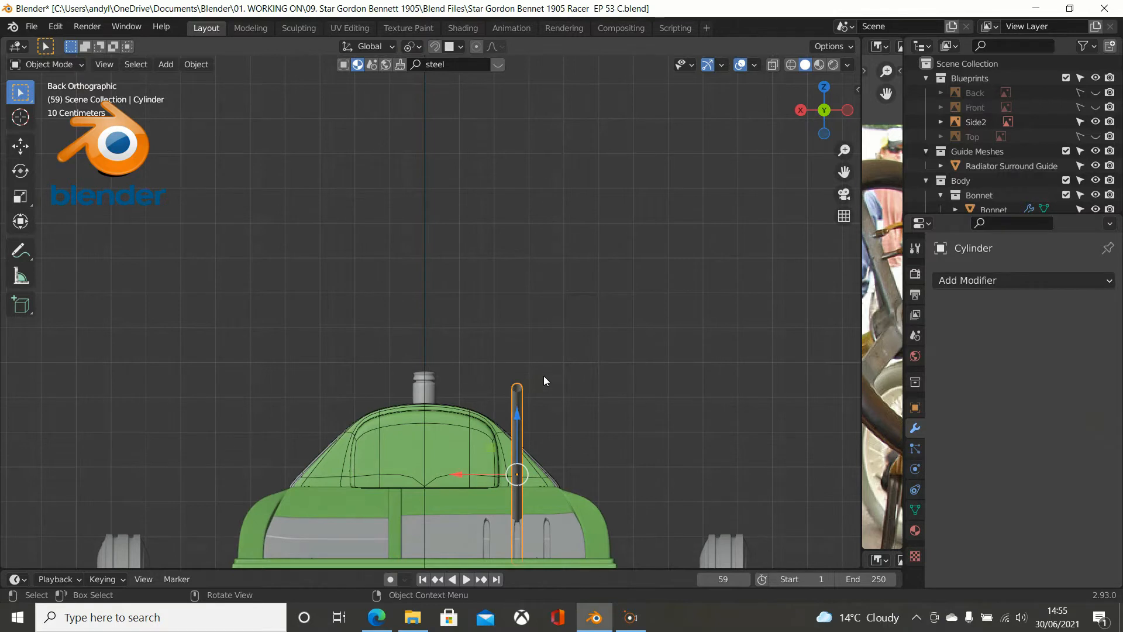
pyautogui.press('Tab')
pyautogui.scroll(4, 560, 388)
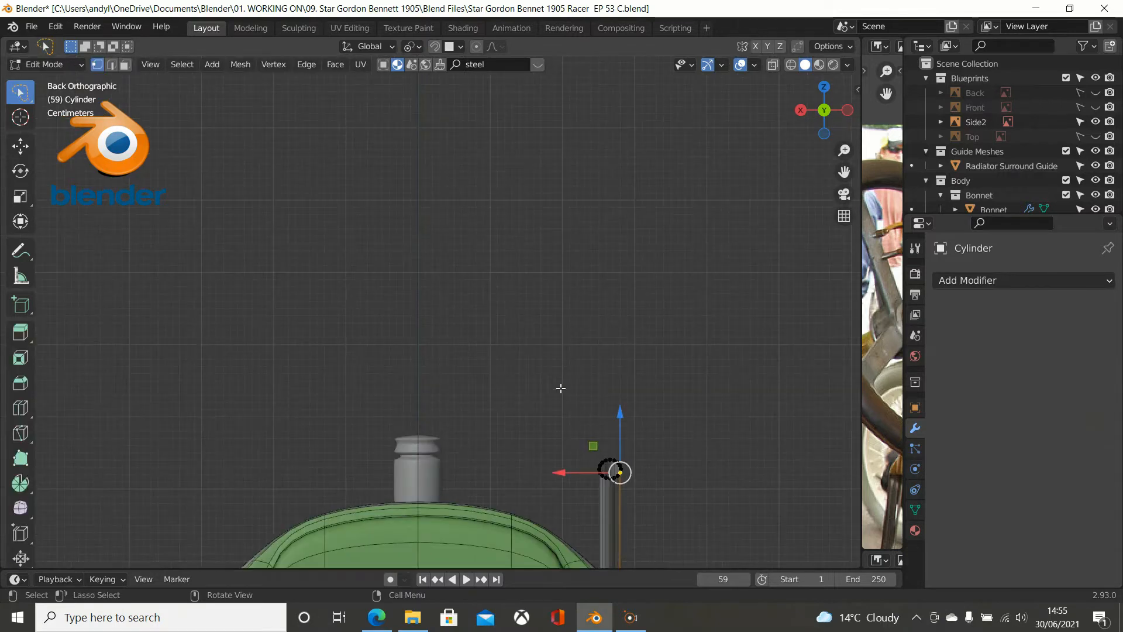
pyautogui.hotkey('alt', 'a')
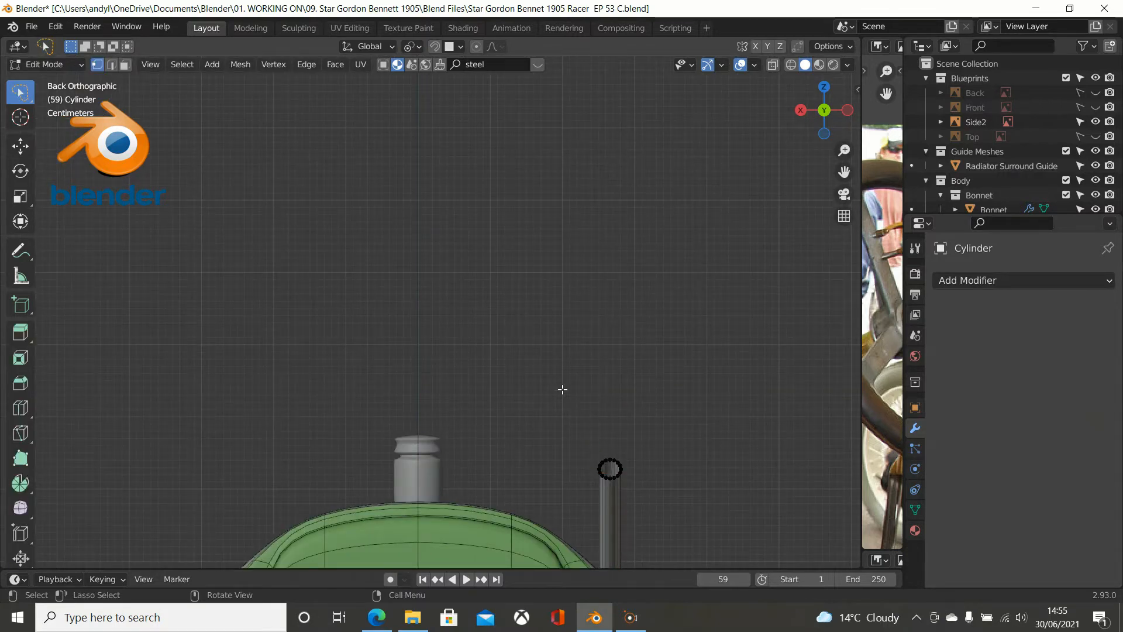
pyautogui.moveTo(563, 389); pyautogui.dragTo(646, 516)
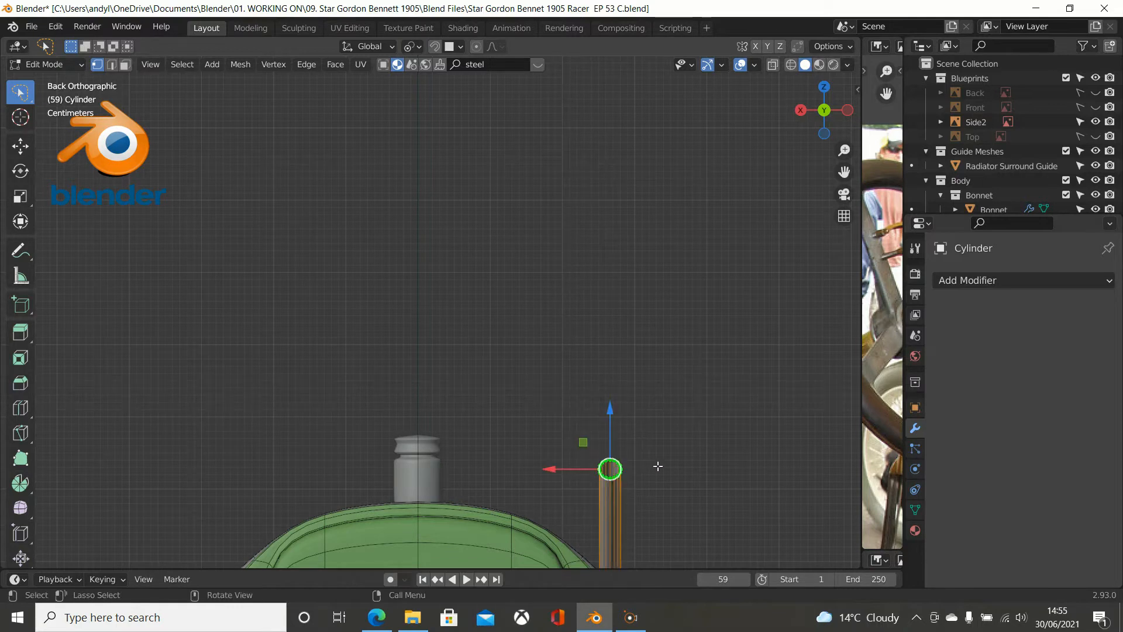
pyautogui.scroll(-2, 661, 462)
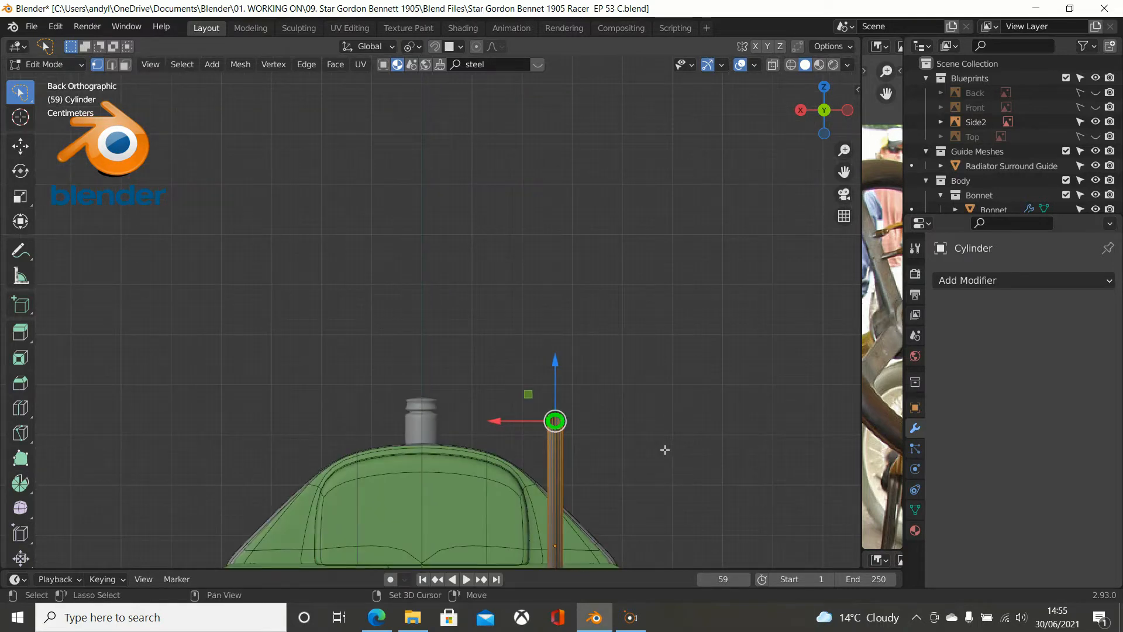
pyautogui.hotkey('shift', 's')
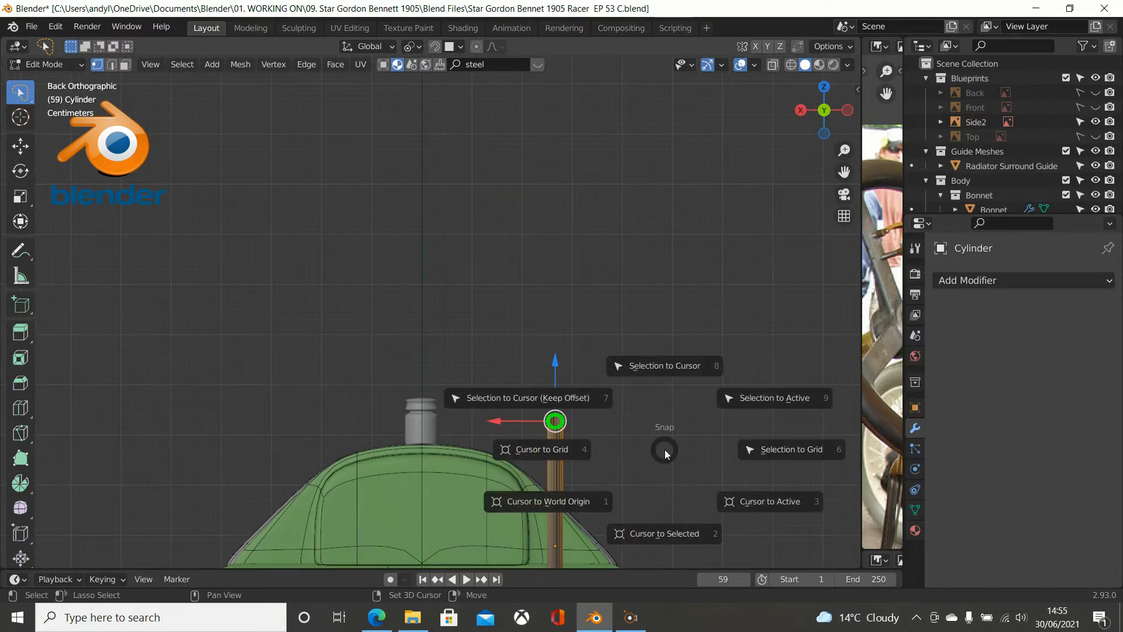
pyautogui.click(669, 538)
# Snap the selected upper end of the steering column to the 3D cursor, keeping its offset.
pyautogui.scroll(3, 630, 470)
pyautogui.keyDown('shift'); pyautogui.moveTo(566, 409); pyautogui.dragTo(406, 250, button='middle'); pyautogui.keyUp('shift')
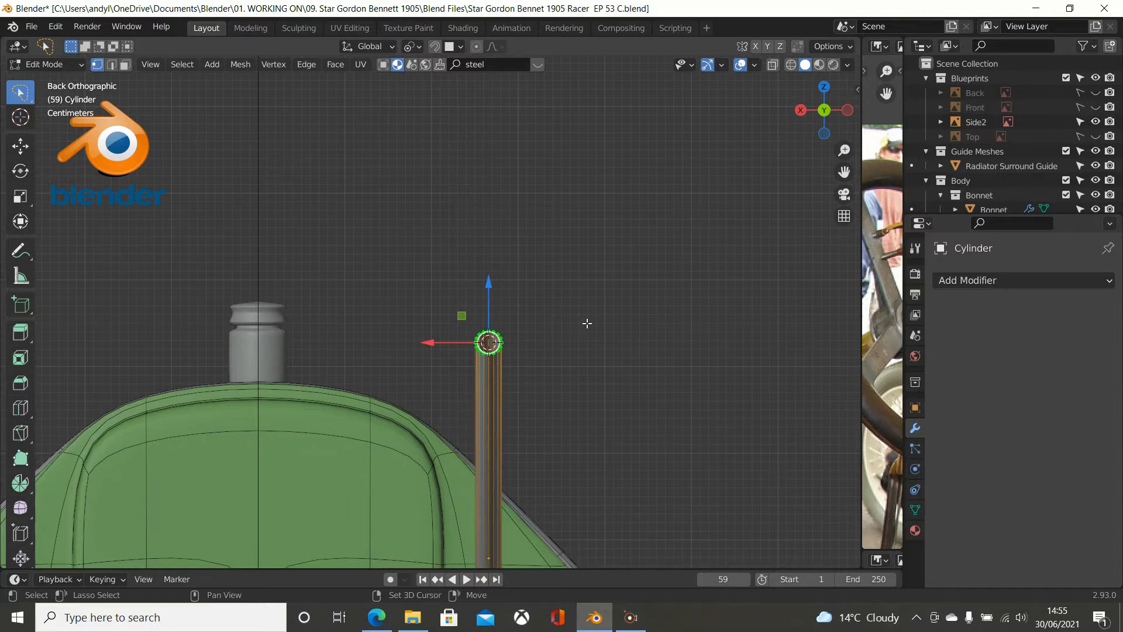
pyautogui.scroll(-2, 587, 323)
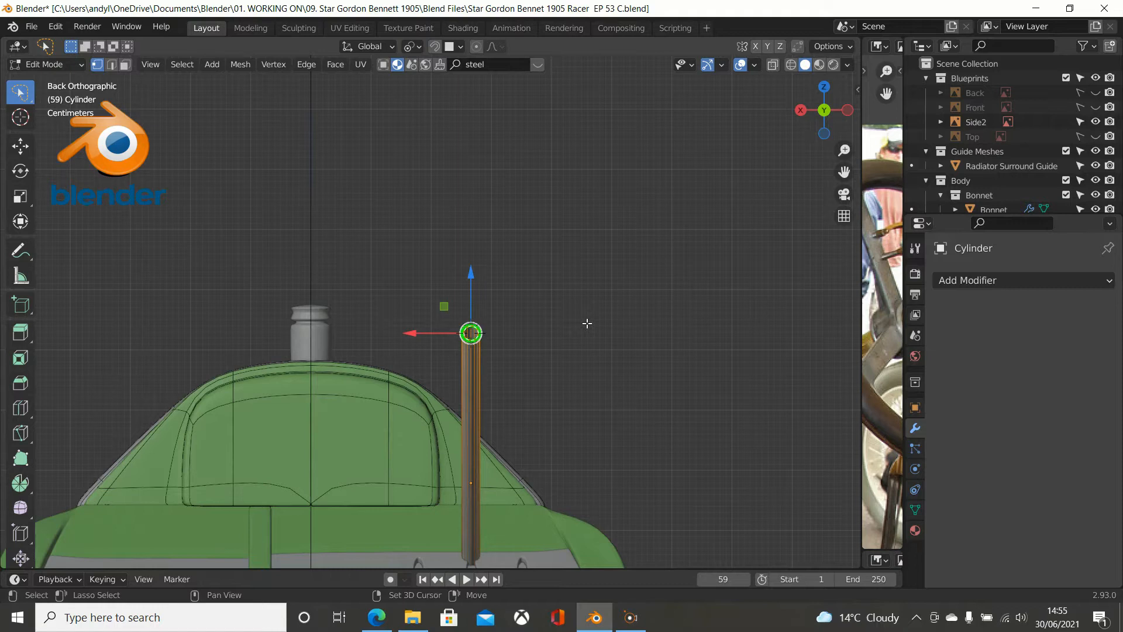
pyautogui.hotkey('shift', 's')
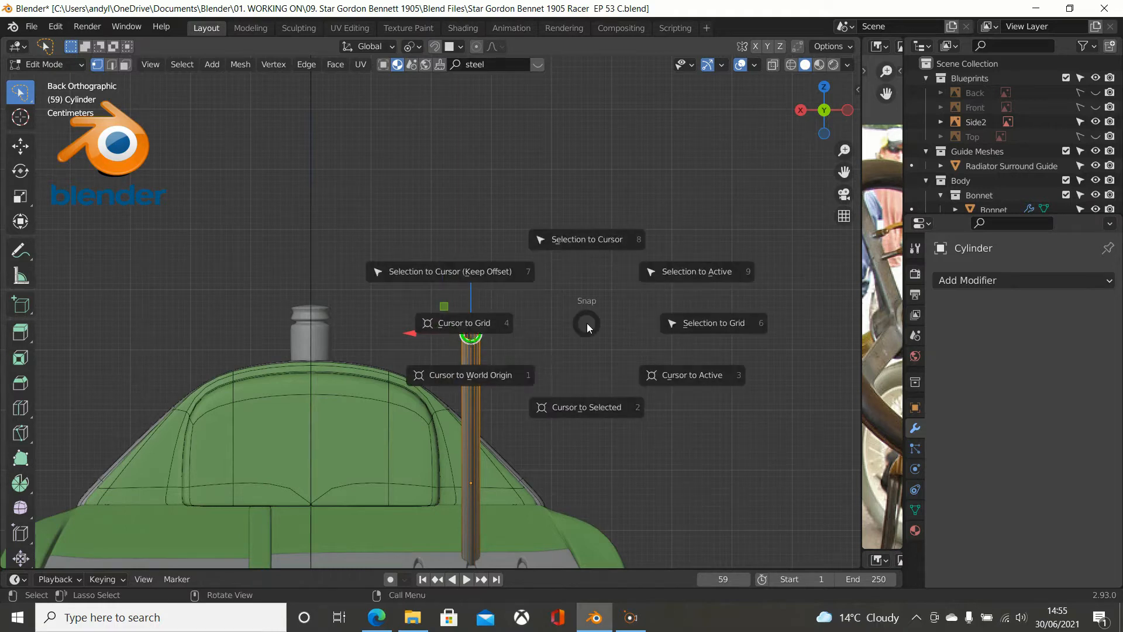
pyautogui.click(483, 203)
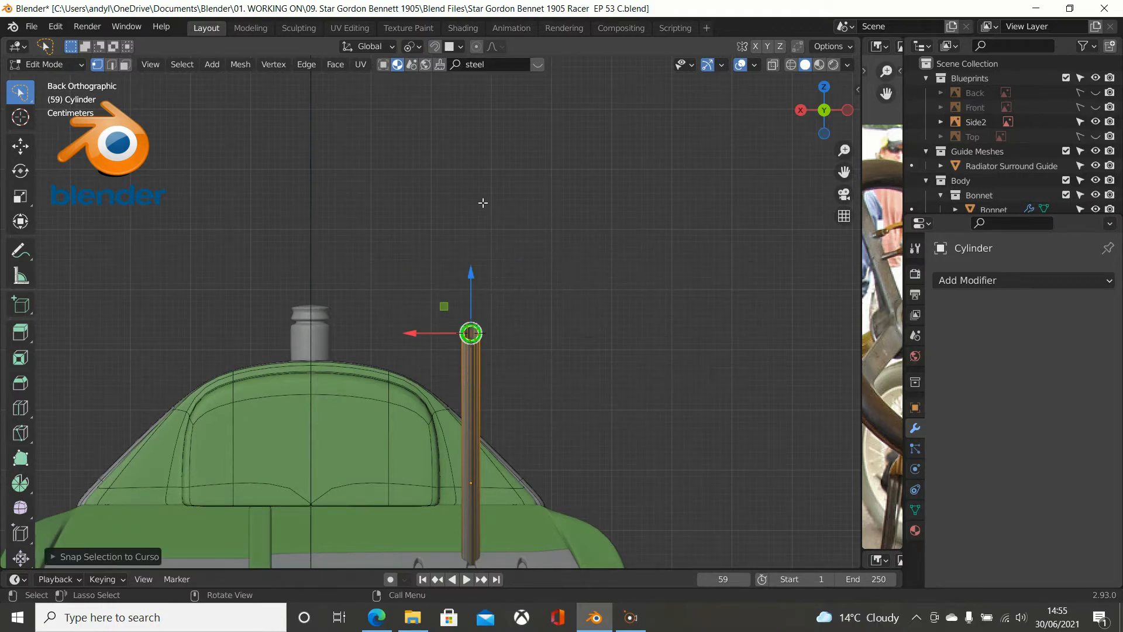
# Return to Object Mode and add a Bezier circle at the 3D cursor on the column's upper end.
pyautogui.hotkey('shift', 'a')
pyautogui.press('Tab')
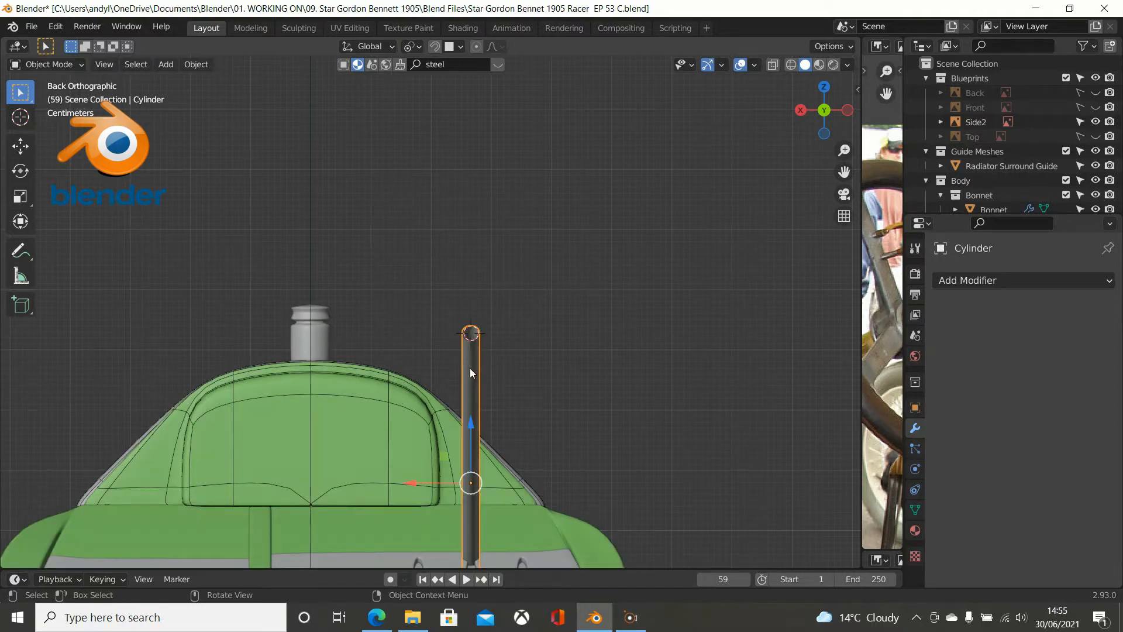
pyautogui.hotkey('shift', 'a')
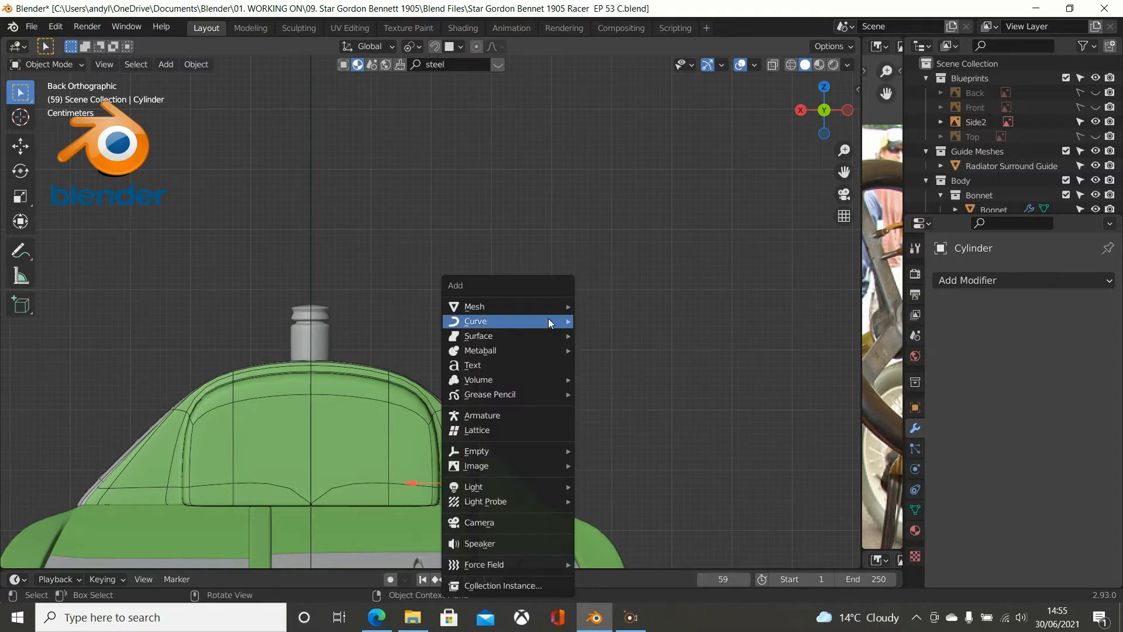
pyautogui.moveTo(548, 321)
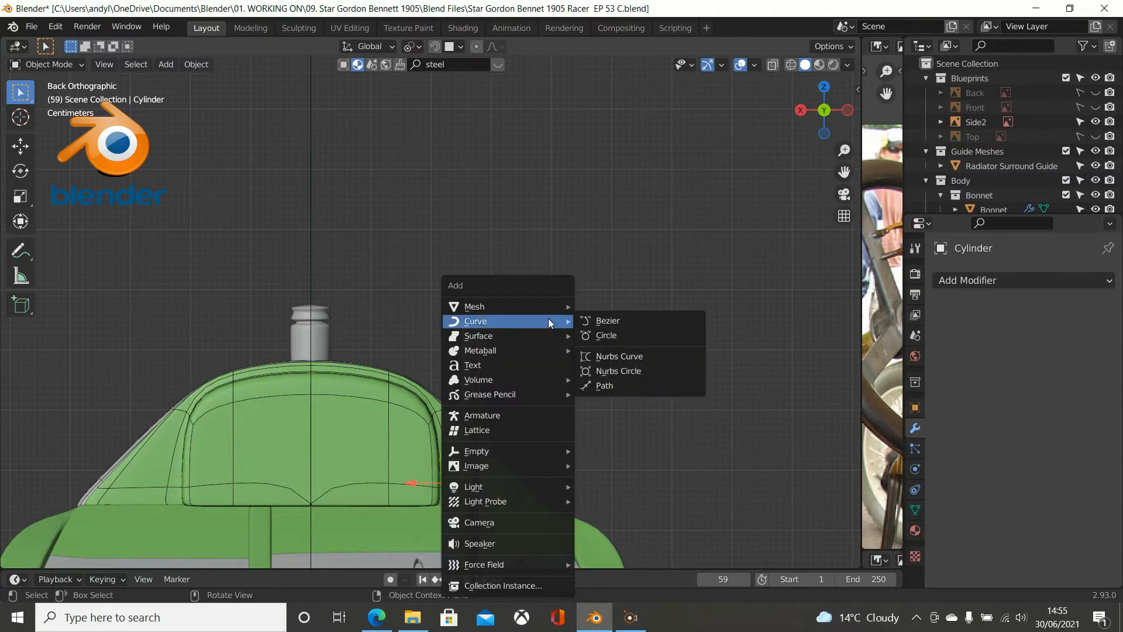
pyautogui.click(632, 336)
pyautogui.scroll(-1, 632, 336)
pyautogui.scroll(-5, 631, 336)
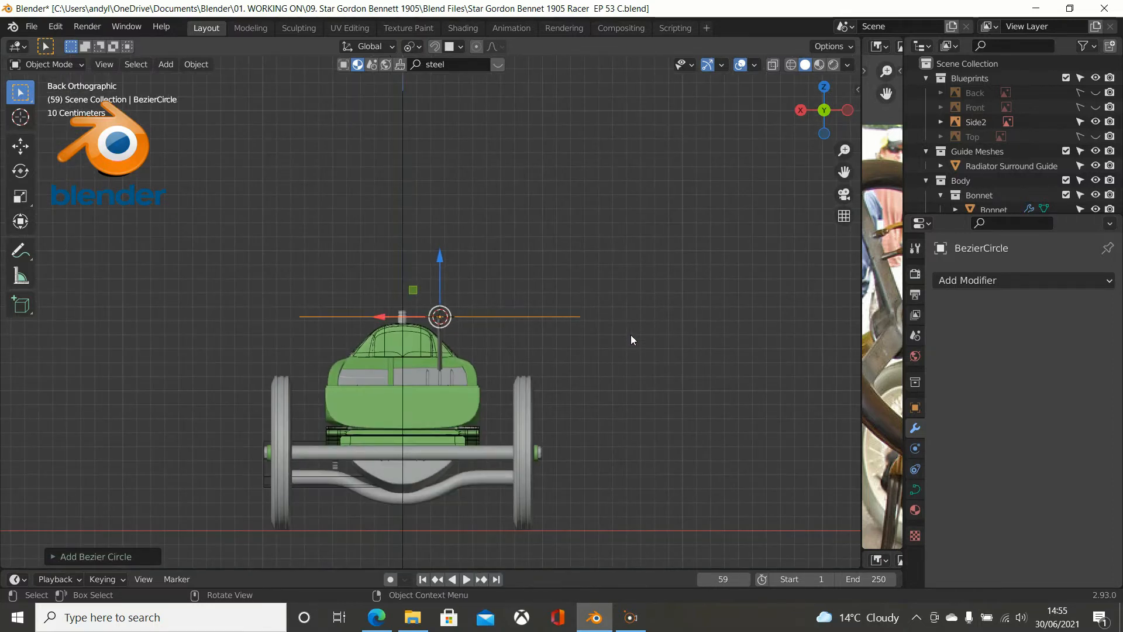
# Try to rotate the Bezier circle 90 degrees in the right side view and resize it, and undo back to before the circle was added.
pyautogui.press('KP_7')
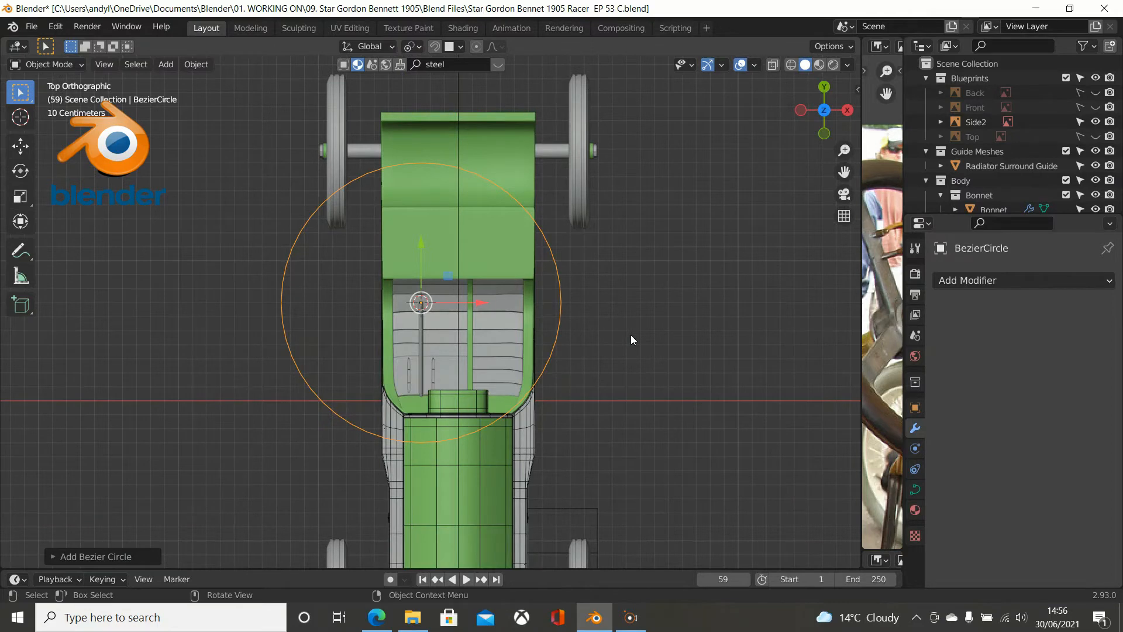
pyautogui.press('KP_3')
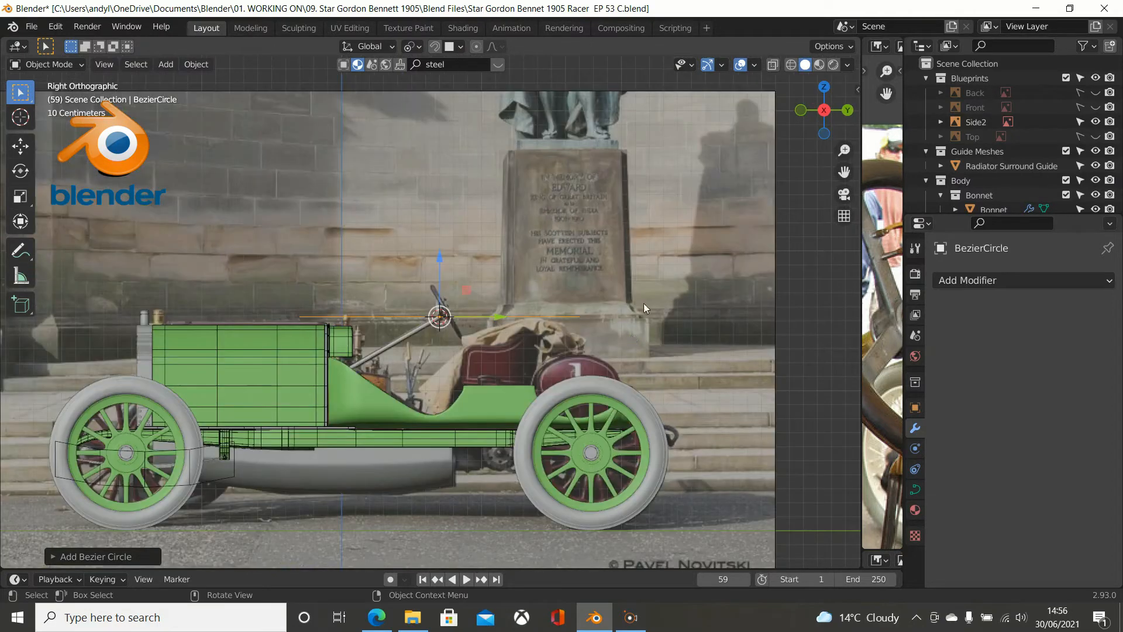
pyautogui.scroll(2, 599, 296)
pyautogui.write('r')
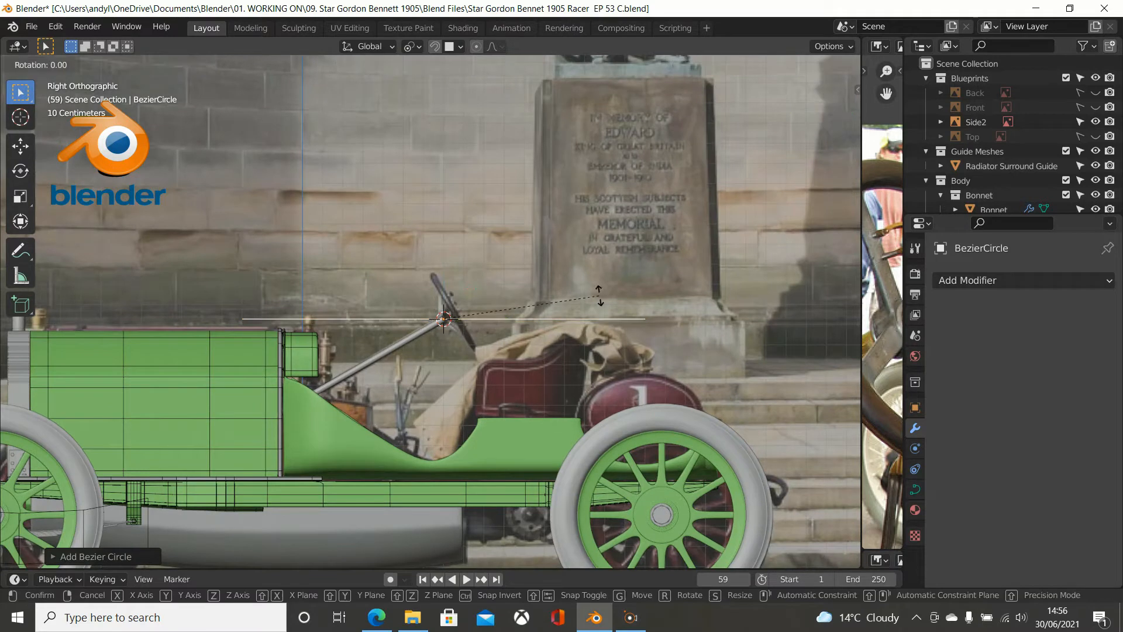
pyautogui.write('90')
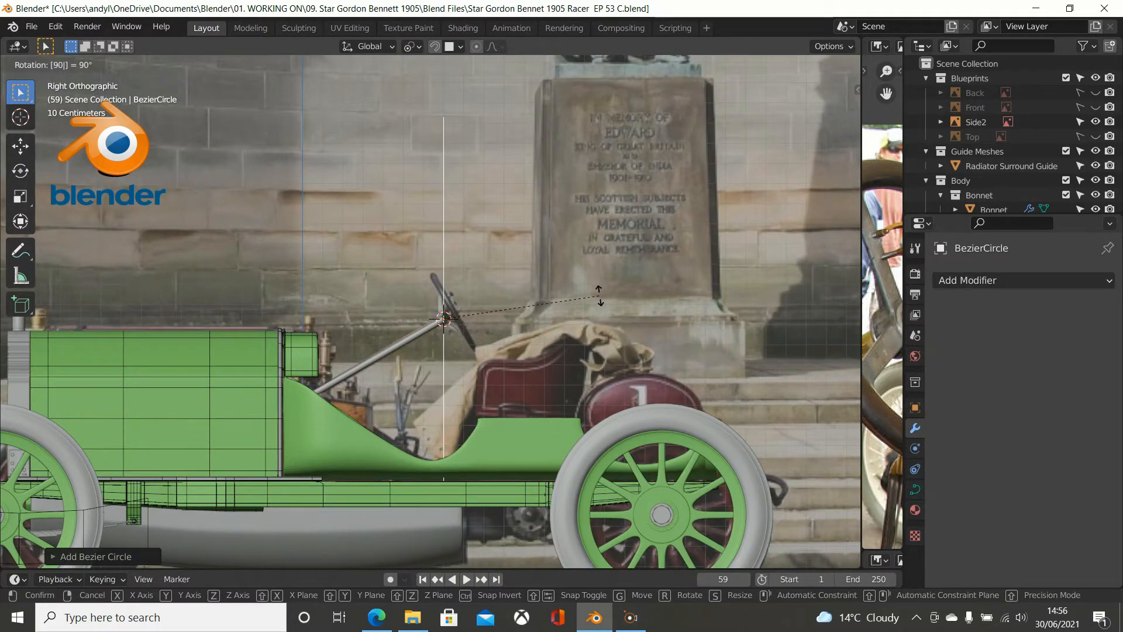
pyautogui.write('s')
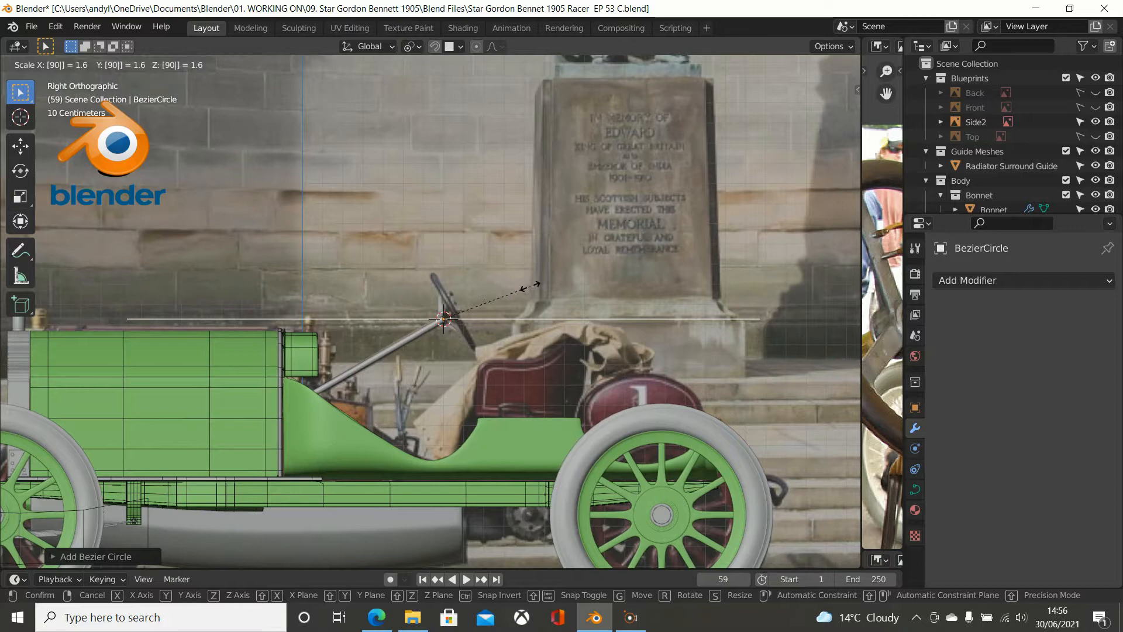
pyautogui.click(531, 291)
pyautogui.hotkey('ctrl', 'z')
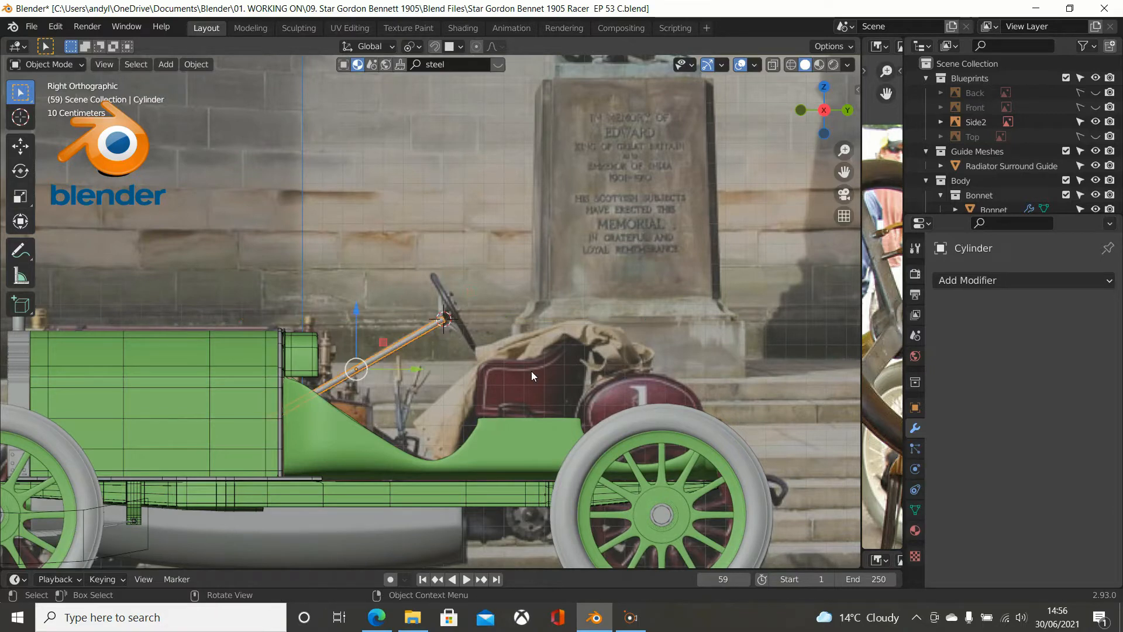
# Add a new Bezier circle in Object Mode at the 3D cursor on the steering column's upper end.
pyautogui.moveTo(487, 339); pyautogui.dragTo(458, 349, button='middle')
pyautogui.scroll(2, 458, 349)
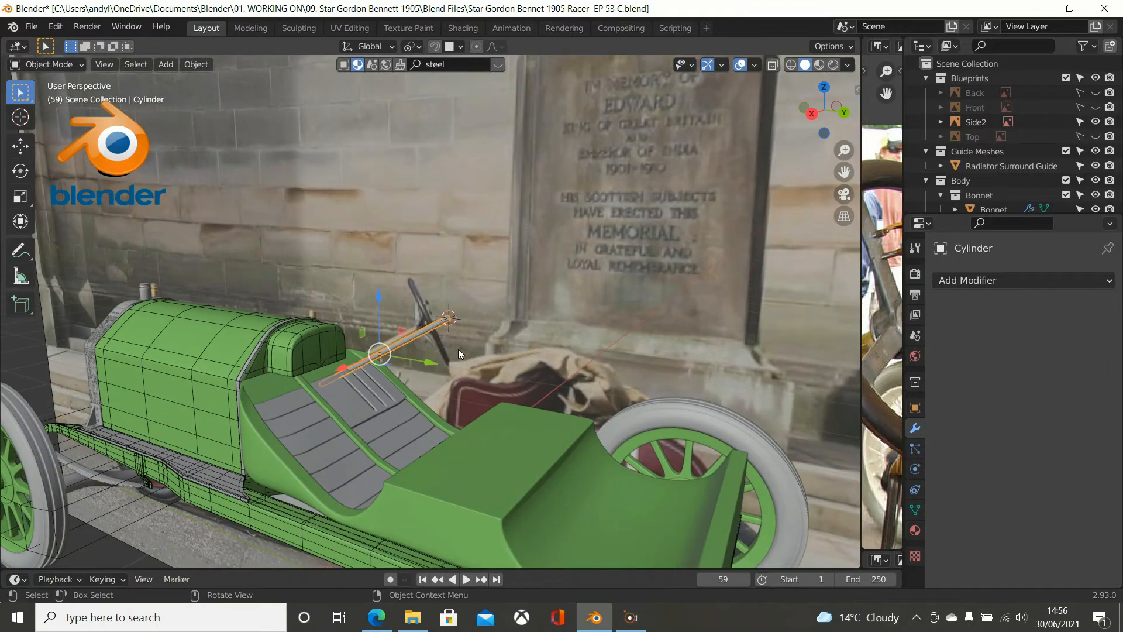
pyautogui.press('Tab')
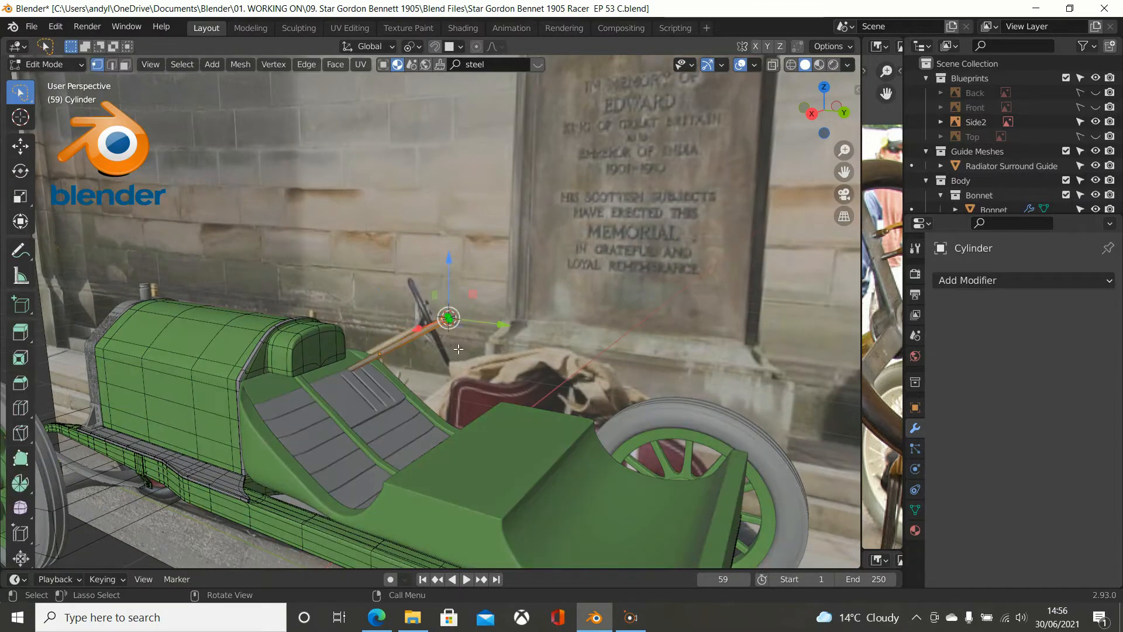
pyautogui.press('Tab')
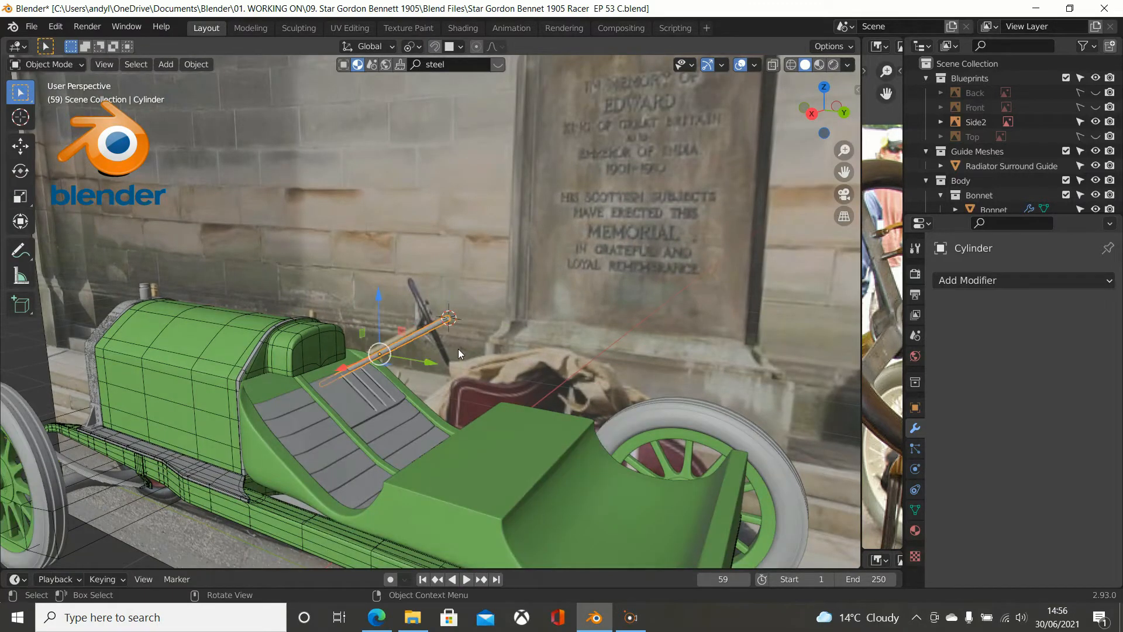
pyautogui.press('KP_3')
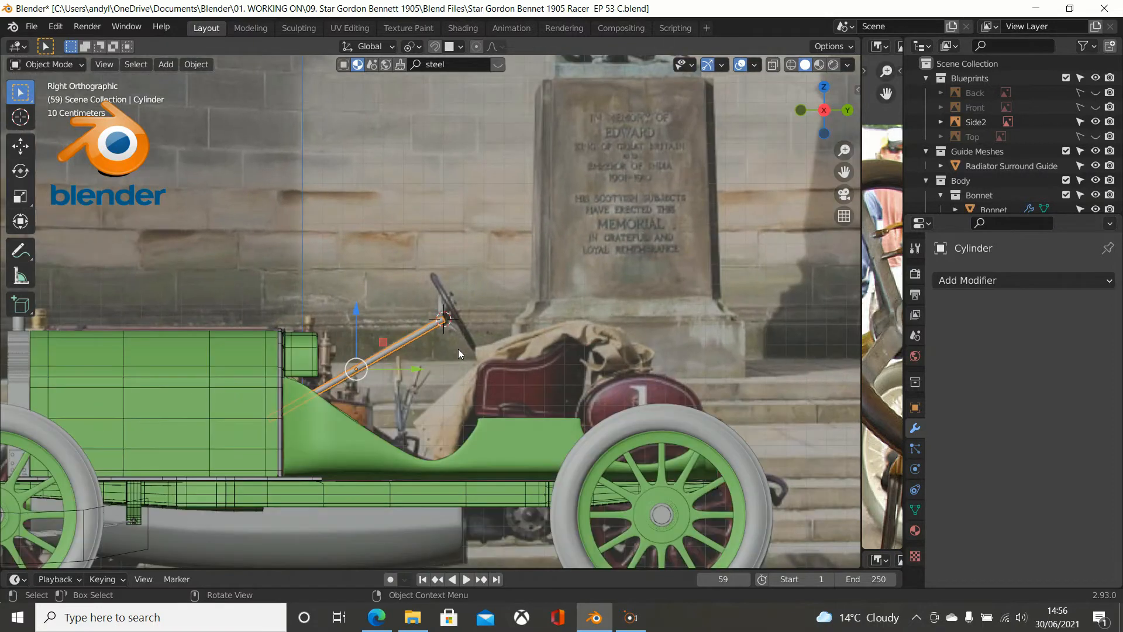
pyautogui.press('ctrl+KP_1')
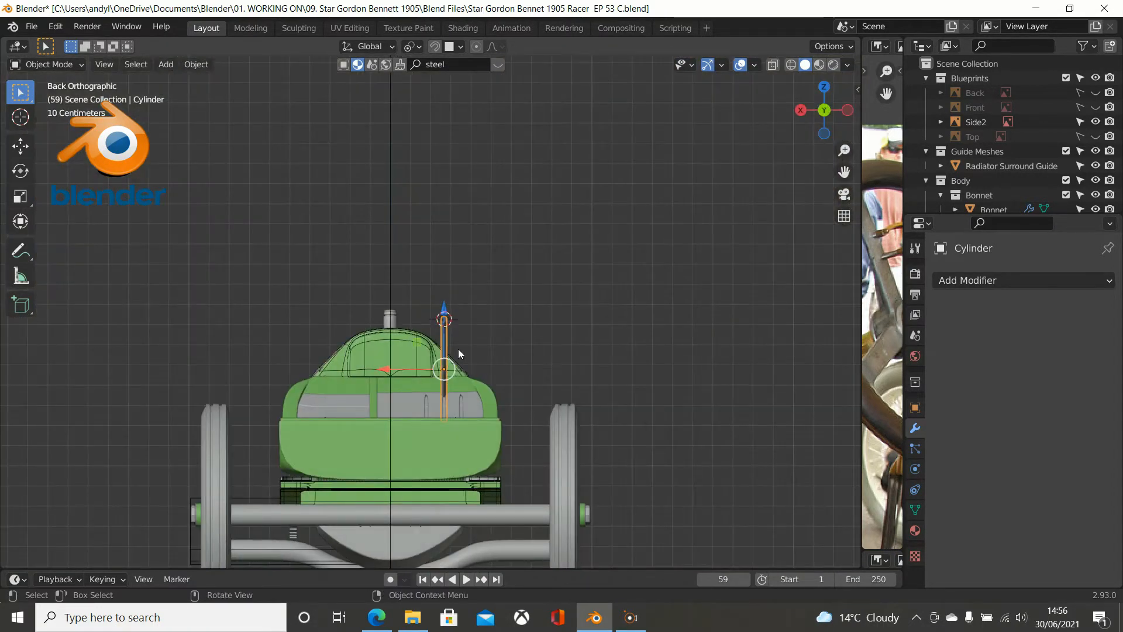
pyautogui.scroll(7, 458, 348)
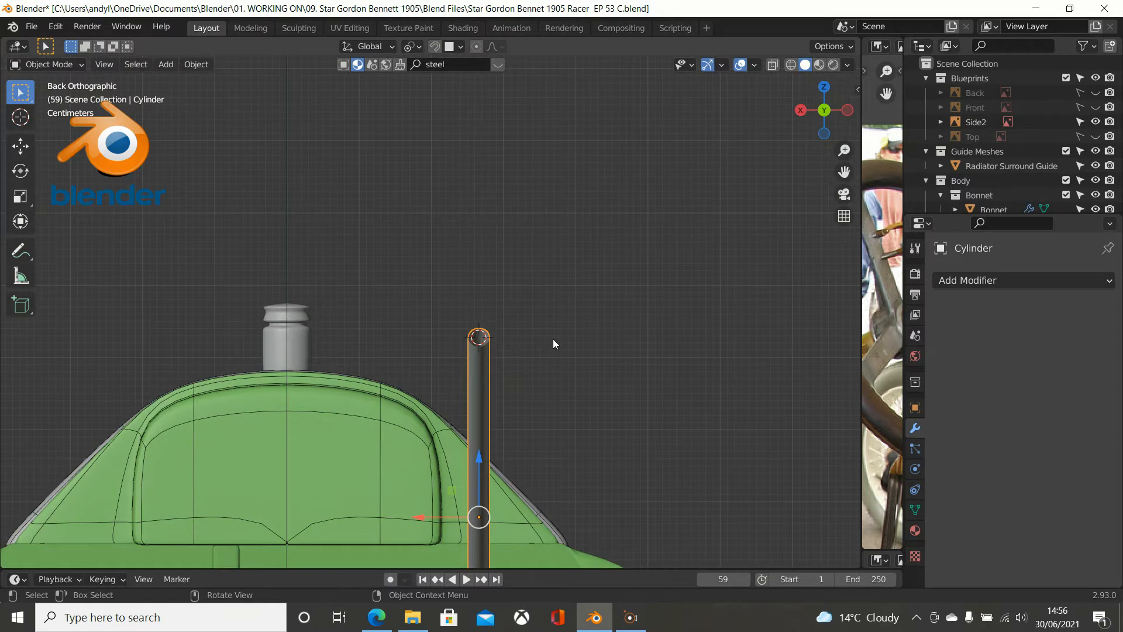
pyautogui.hotkey('shift', 'a')
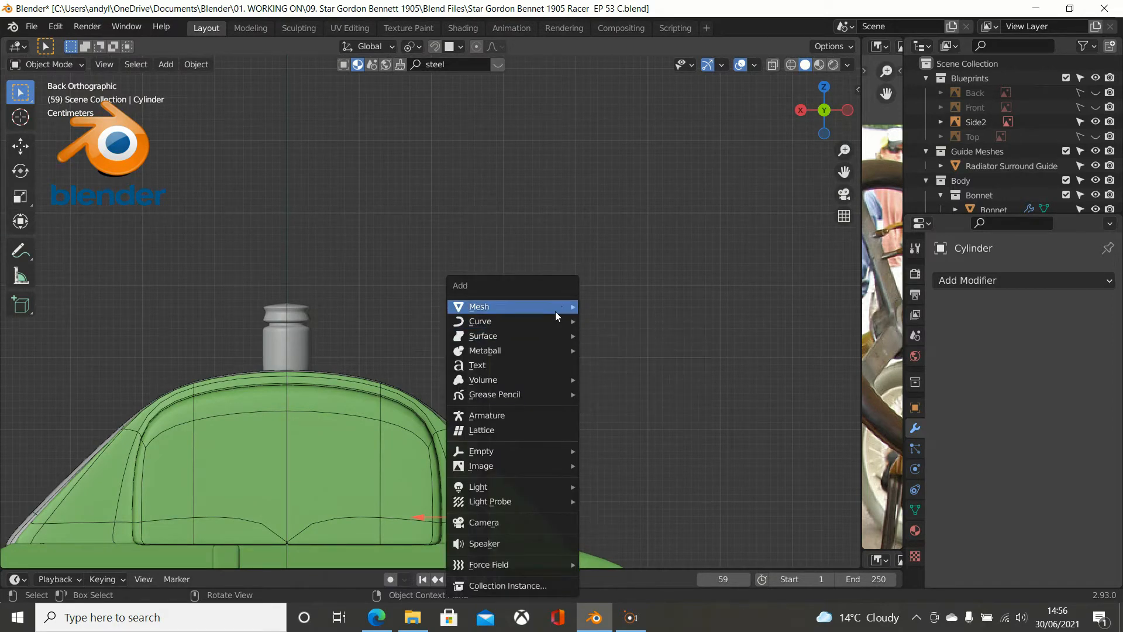
pyautogui.moveTo(556, 321)
pyautogui.click(606, 334)
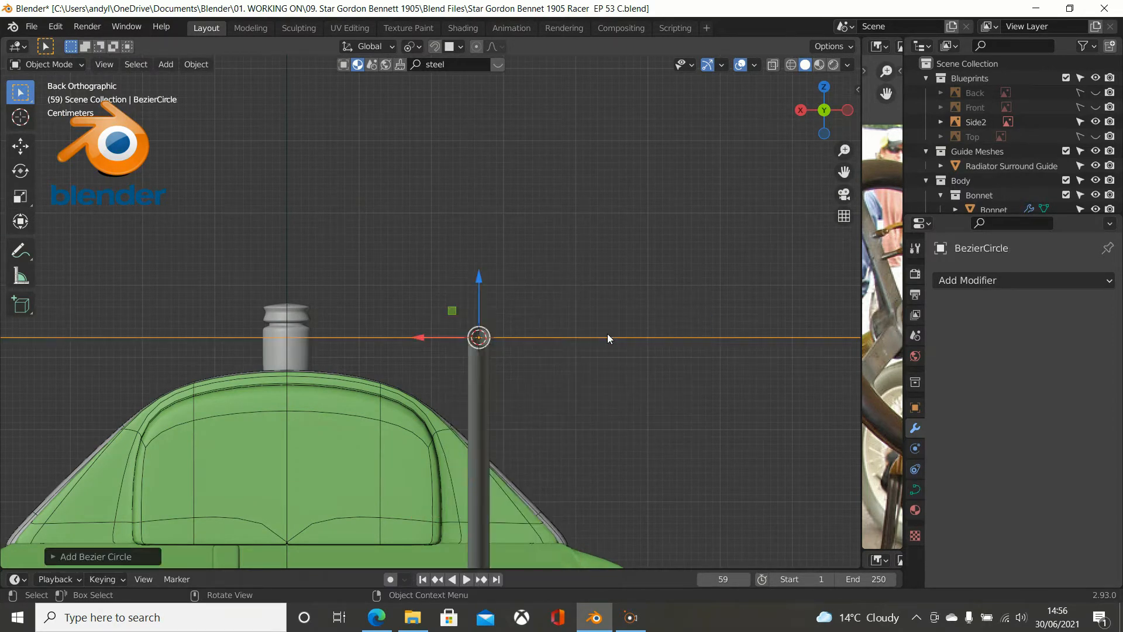
# Rotate the Bezier circle 90 degrees in the right side view so that it stands upright.
pyautogui.scroll(-5, 608, 338)
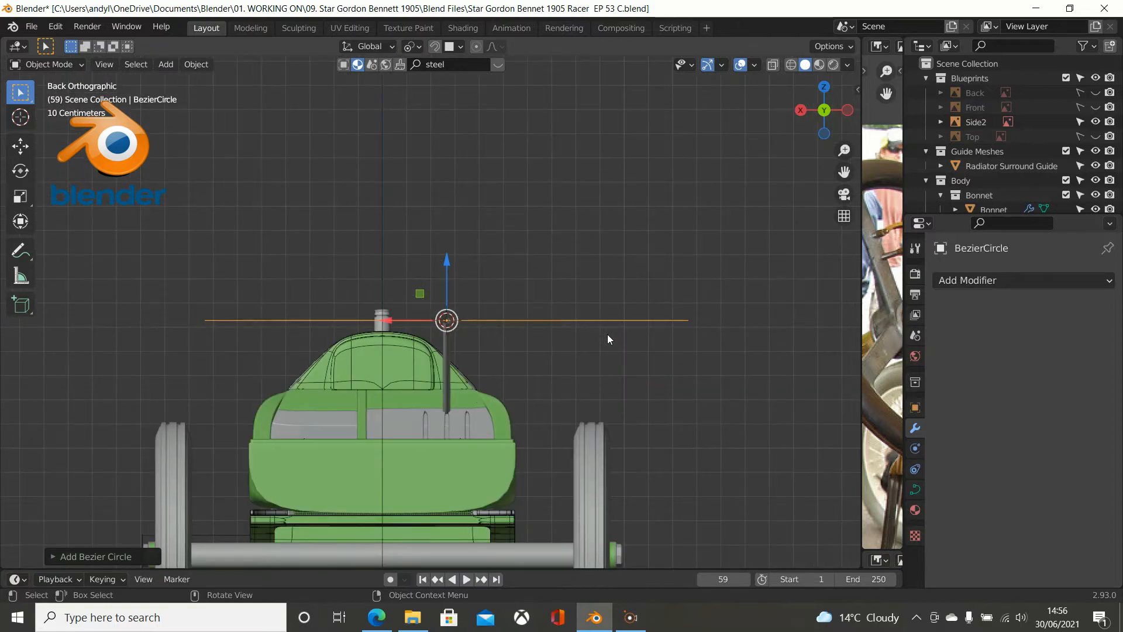
pyautogui.press('KP_3')
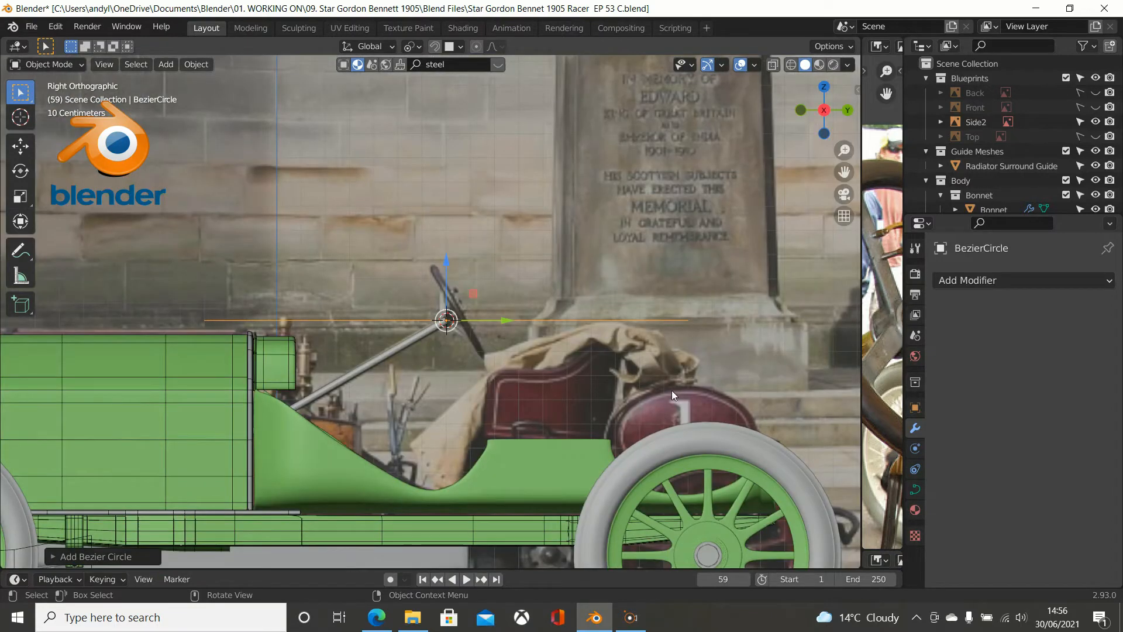
pyautogui.press('r')
pyautogui.press('9')
pyautogui.press('0')
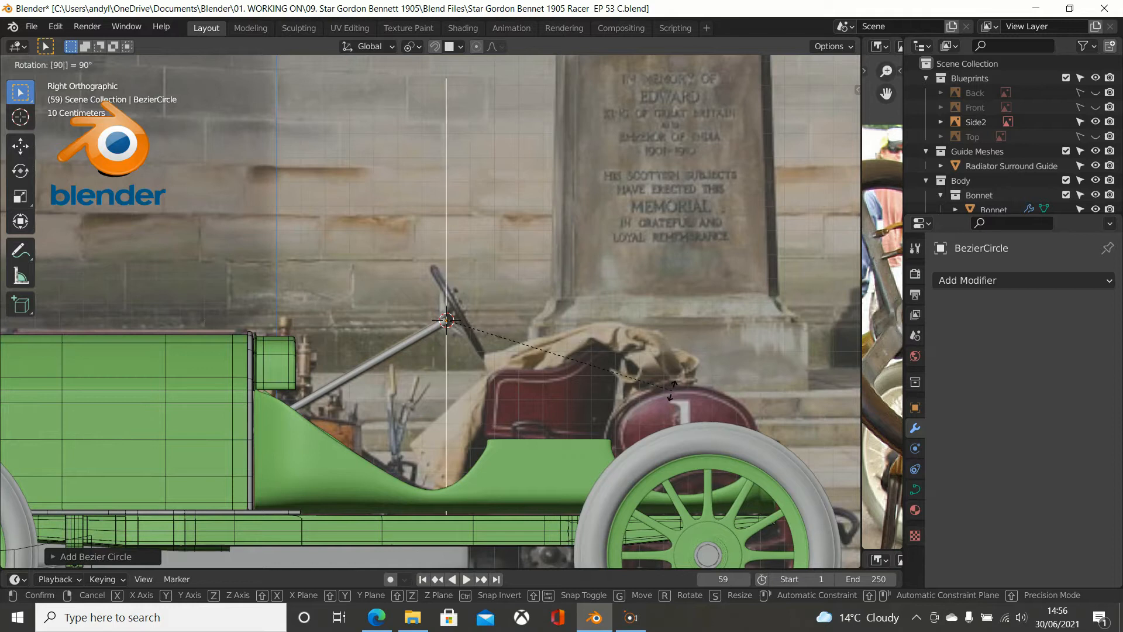
pyautogui.press('Return')
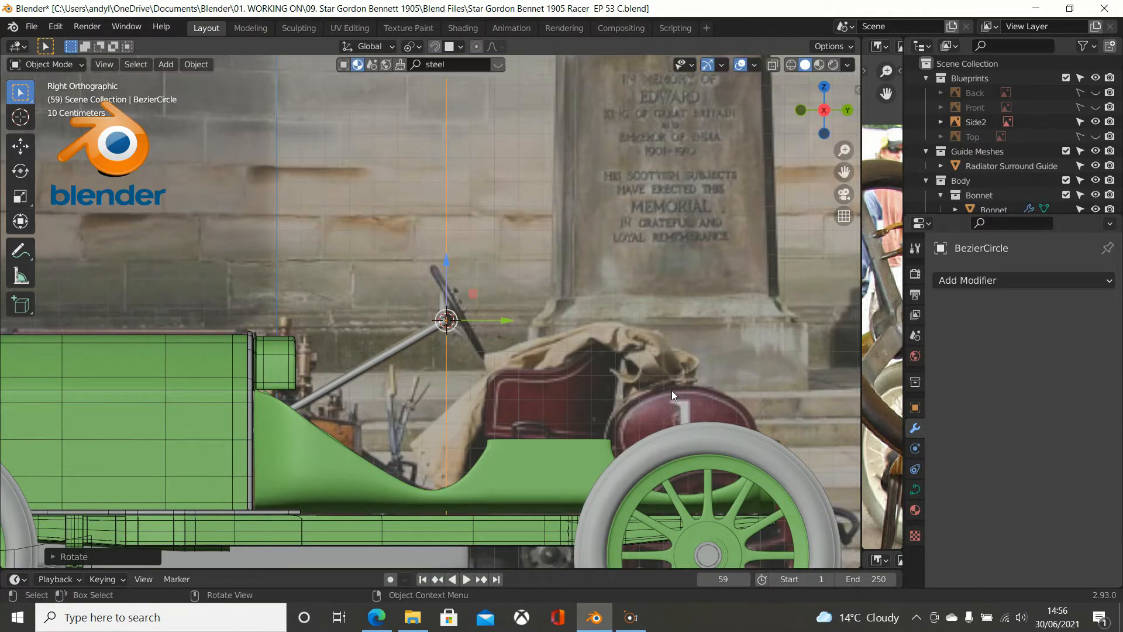
# Scale the Bezier circle down to about a quarter of its size in the back view.
pyautogui.scroll(-2, 671, 391)
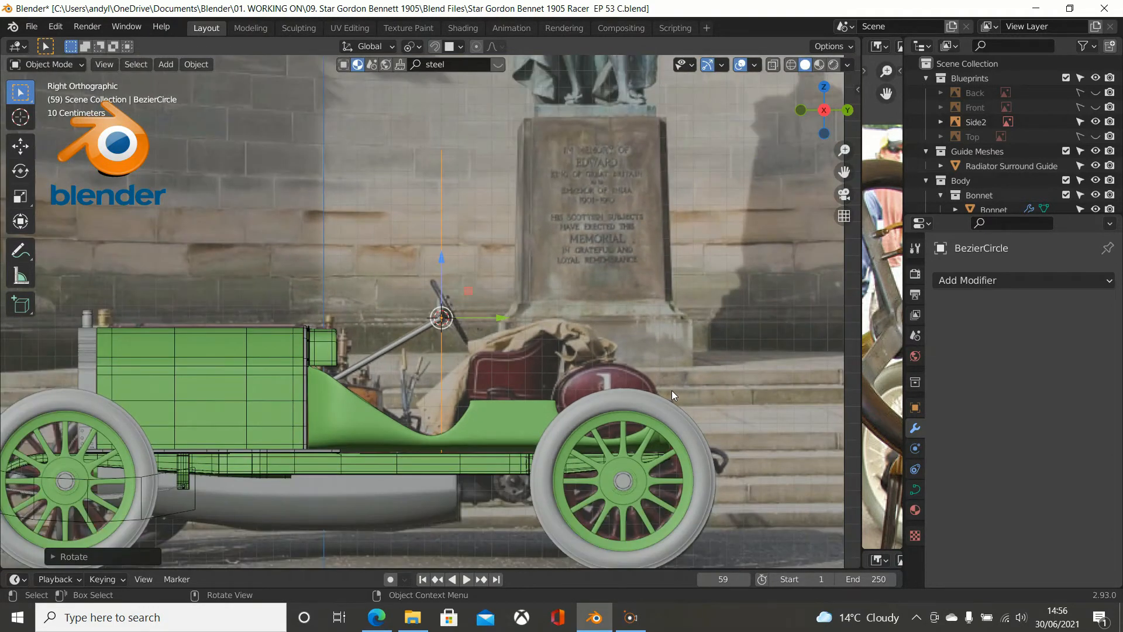
pyautogui.press('ctrl+KP_1')
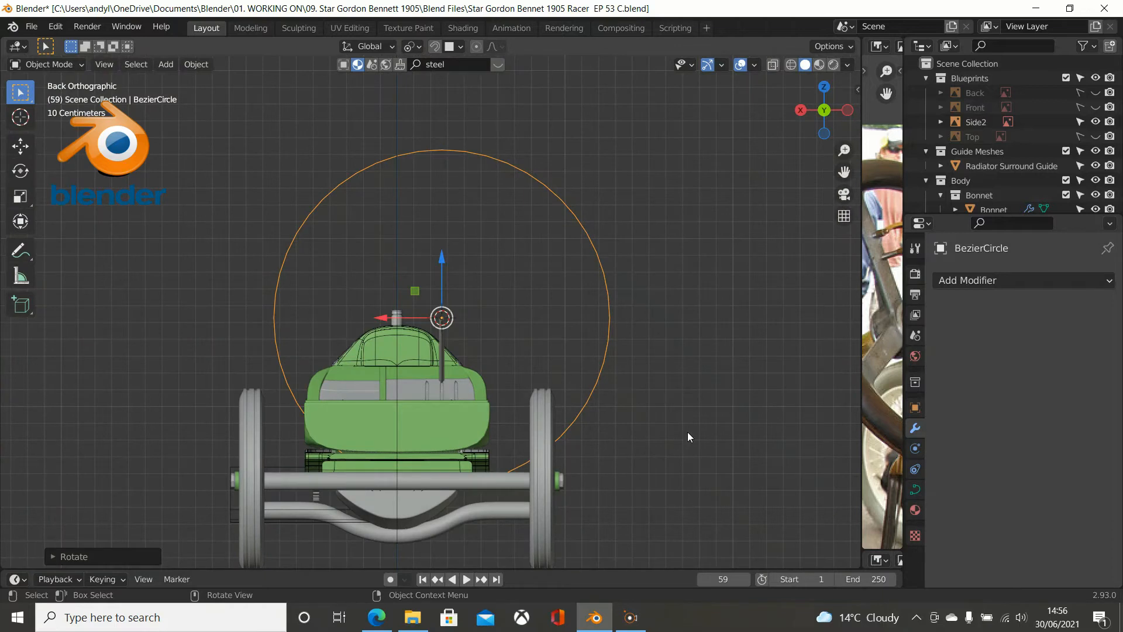
pyautogui.press('s')
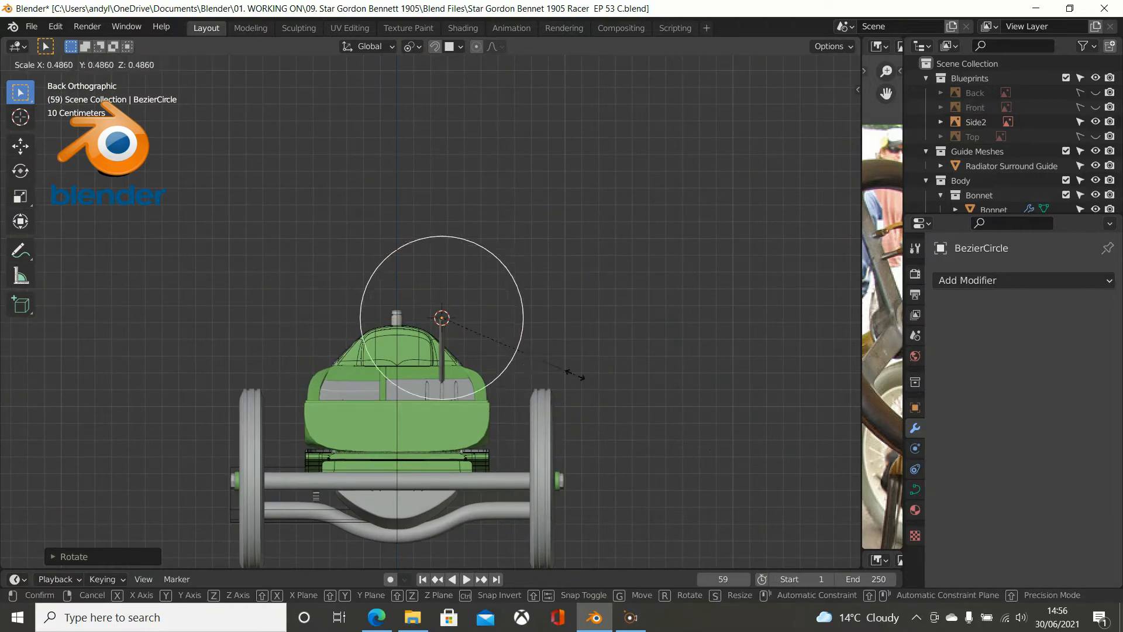
pyautogui.click(511, 339)
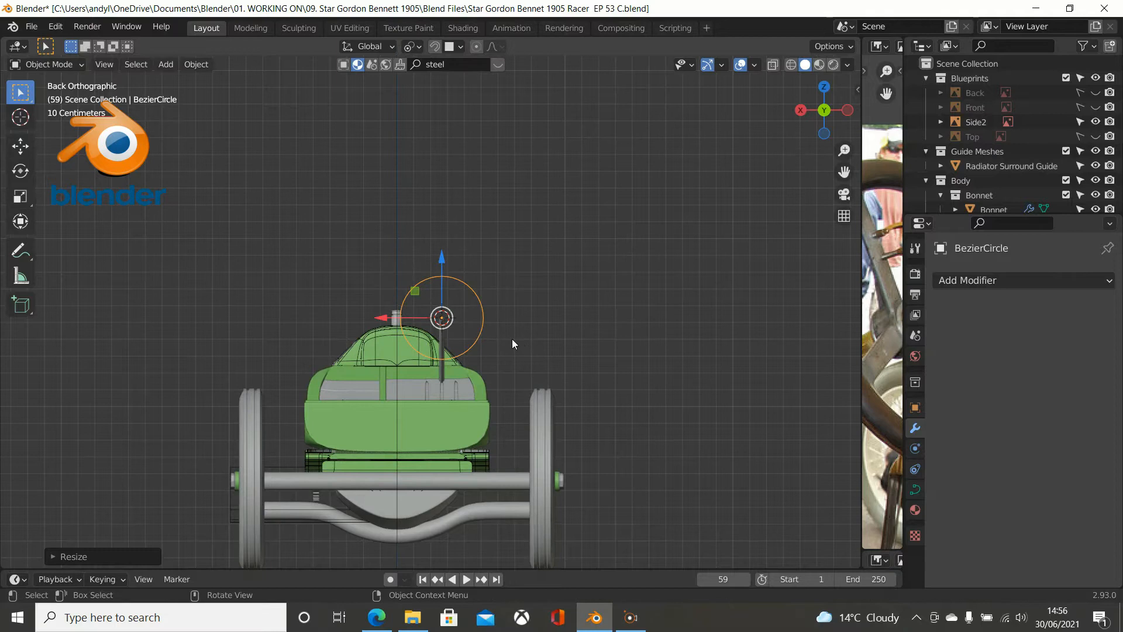
# Tilt the Bezier circle in the right side view to match the slant of the steering wheel in the reference photo.
pyautogui.press('KP_3')
pyautogui.scroll(5, 511, 338)
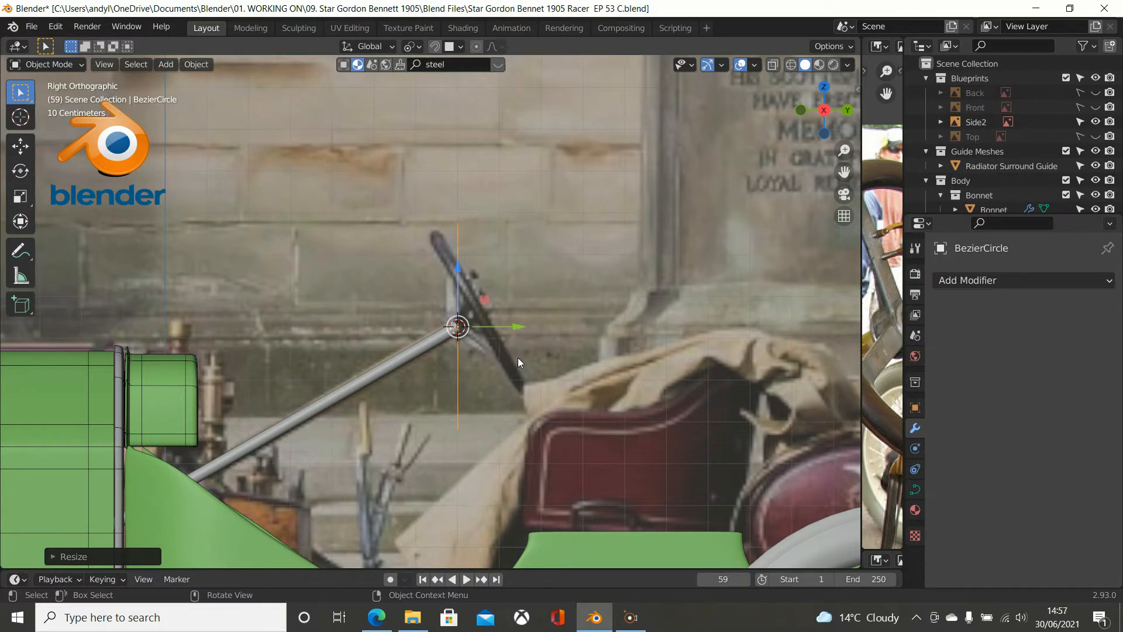
pyautogui.scroll(-1, 518, 361)
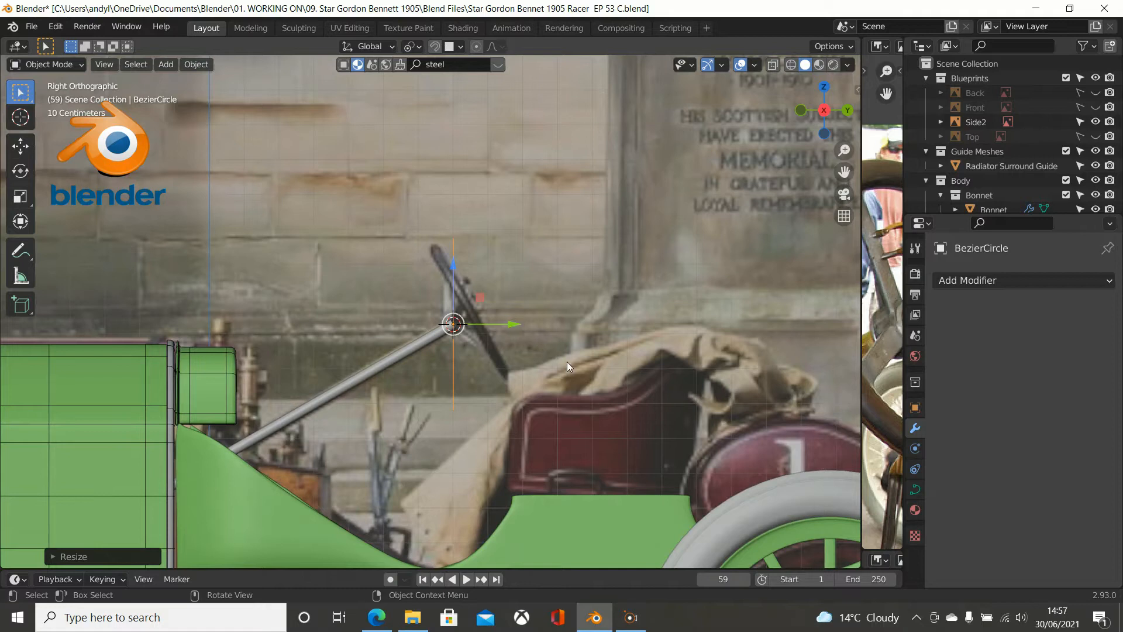
pyautogui.press('r')
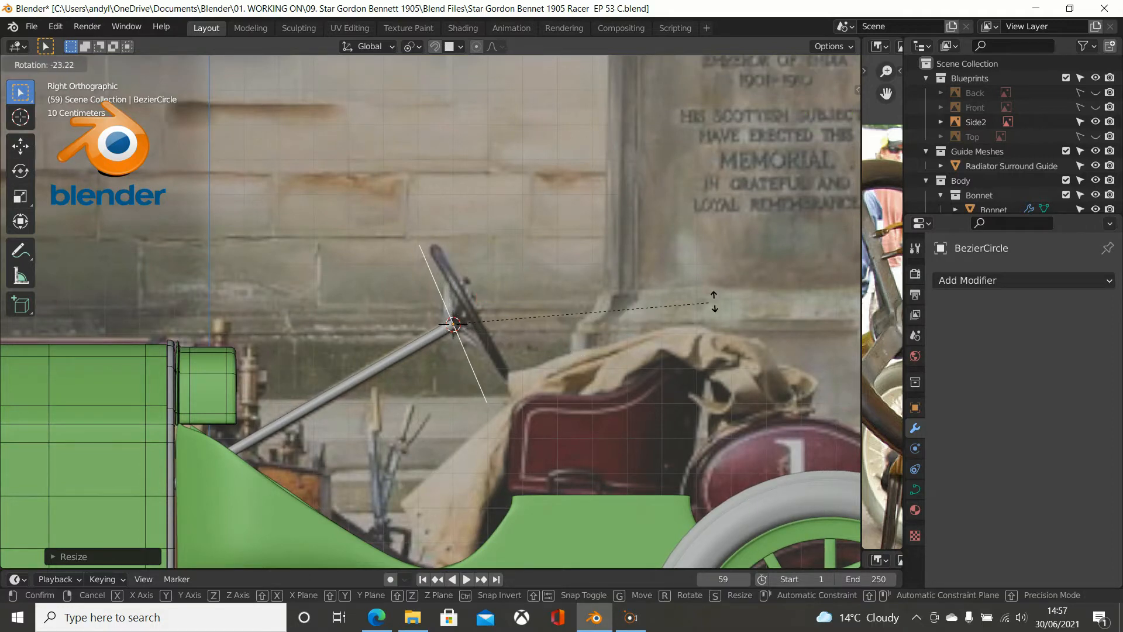
pyautogui.click(781, 258)
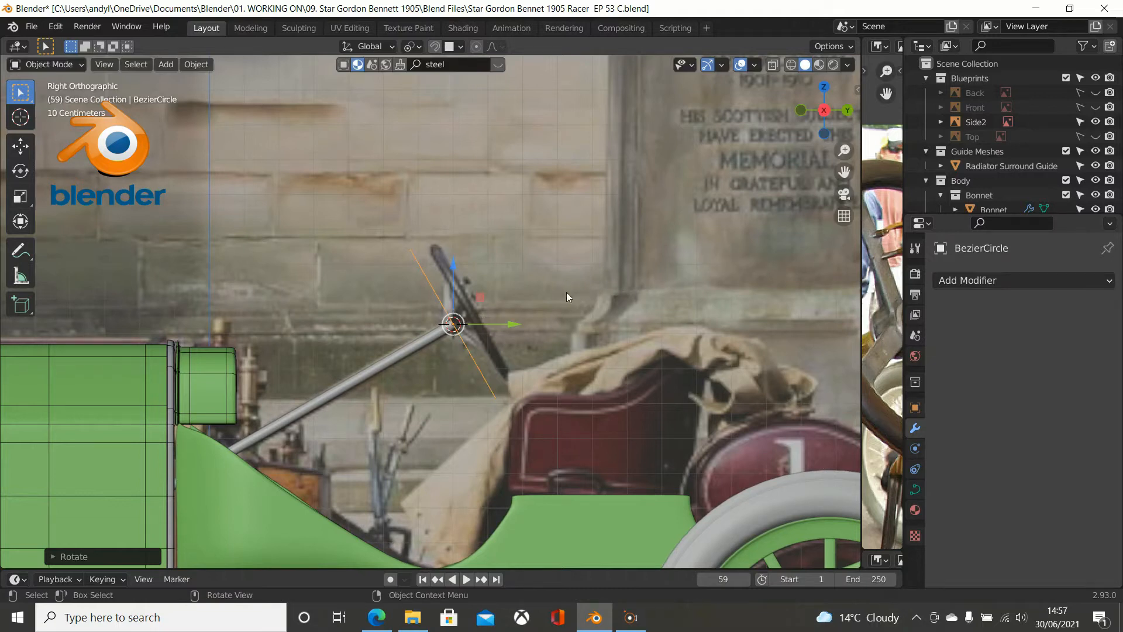
# Scale the tilted circle down by a factor of about 0.875 in the front view and compare it with the photographed steering wheel.
pyautogui.scroll(2, 478, 279)
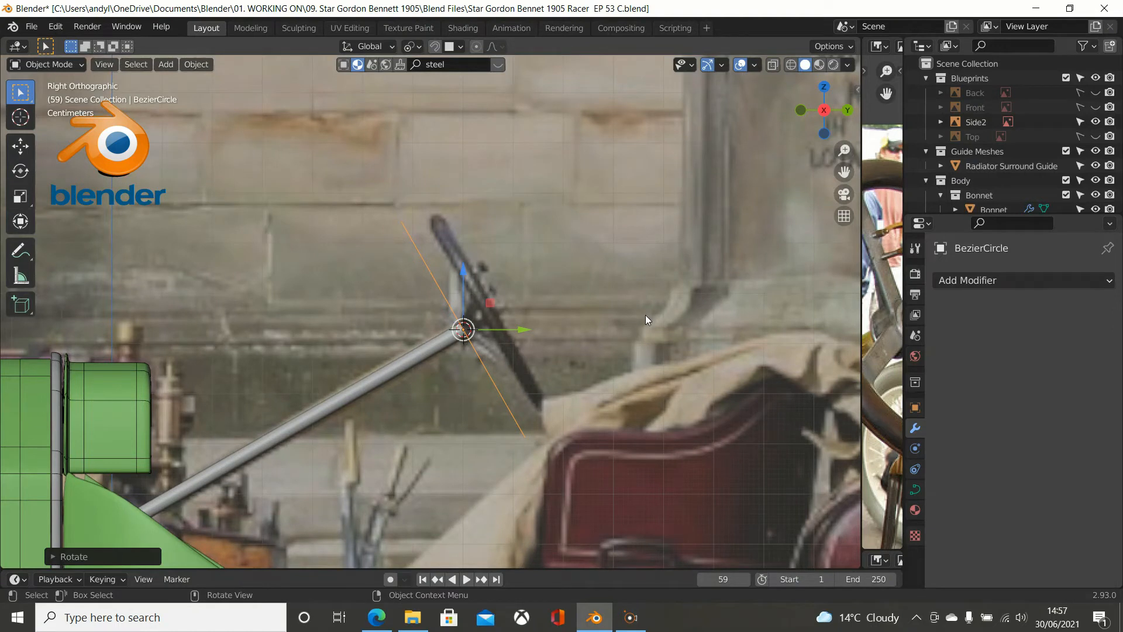
pyautogui.press('KP_1')
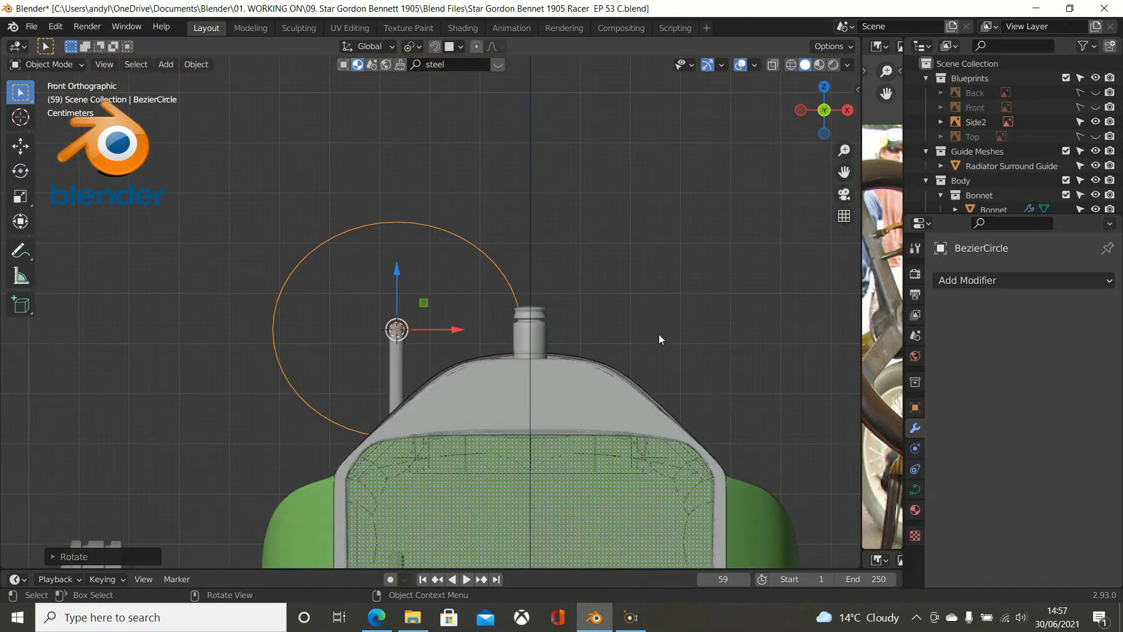
pyautogui.press('s')
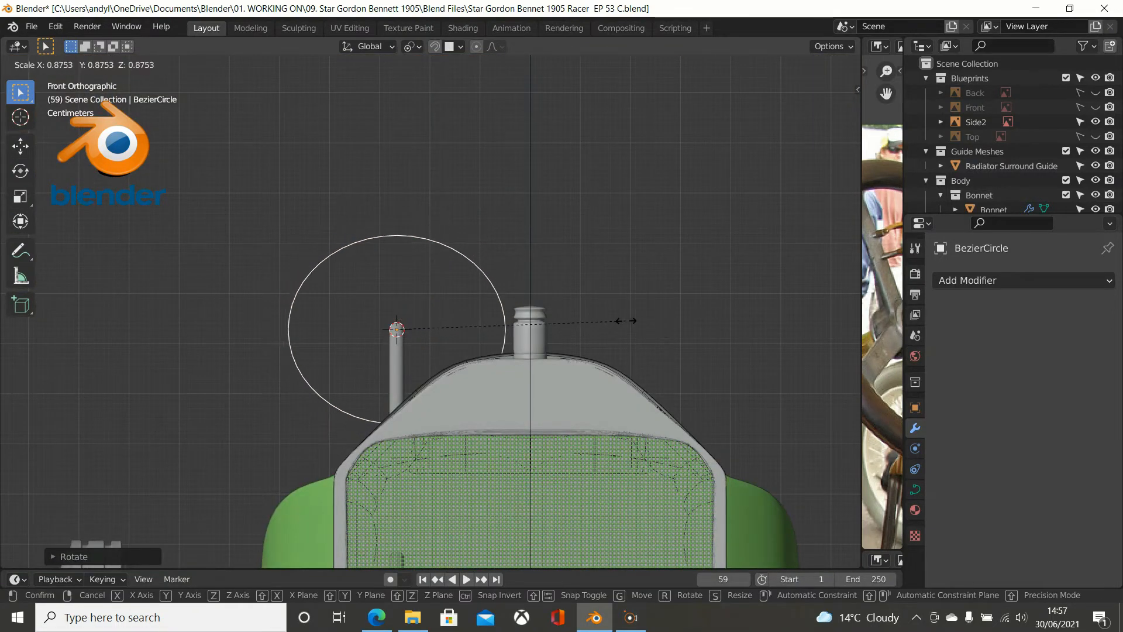
pyautogui.click(626, 321)
pyautogui.press('KP_3')
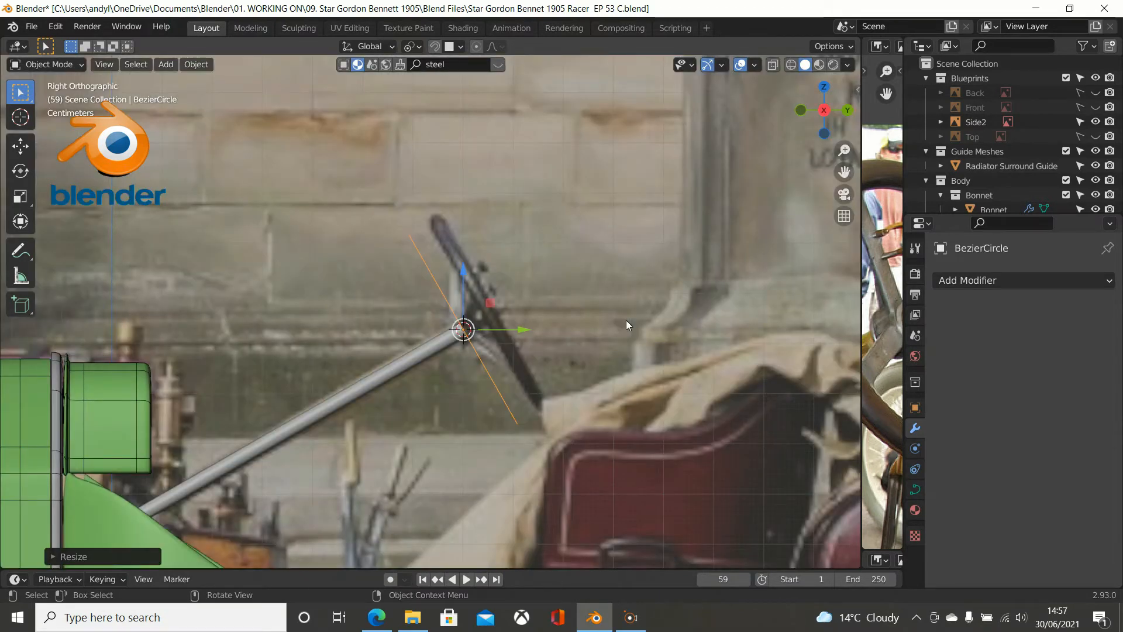
# Enlarge the circle slightly in the back view to fit the steering wheel's length in the side reference photo.
pyautogui.press('ctrl+KP_1')
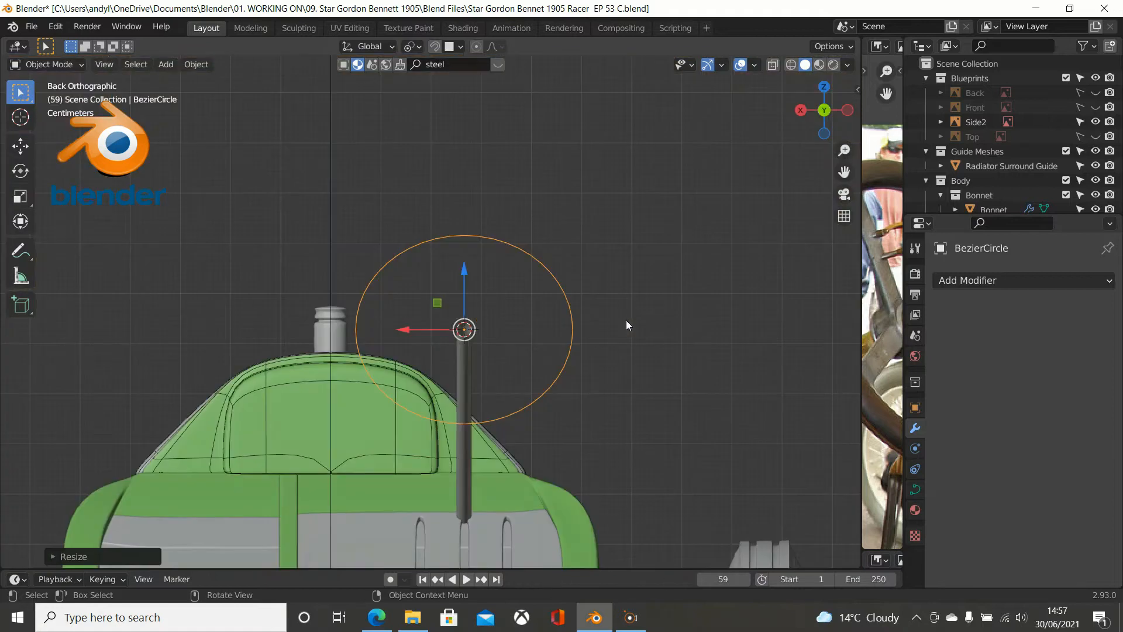
pyautogui.press('s')
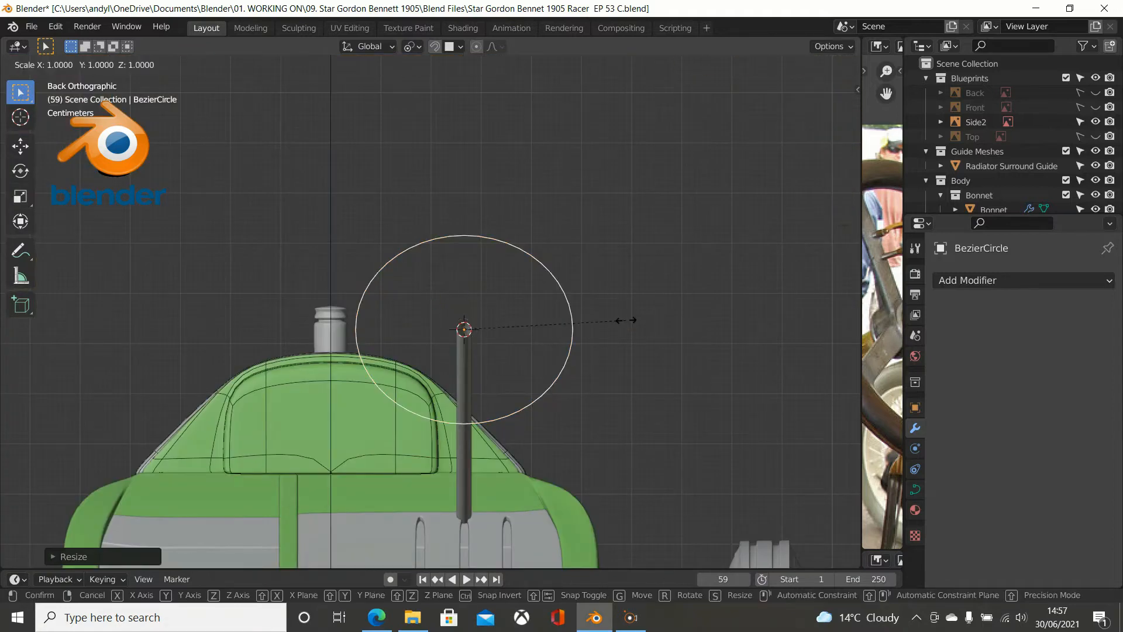
pyautogui.click(637, 329)
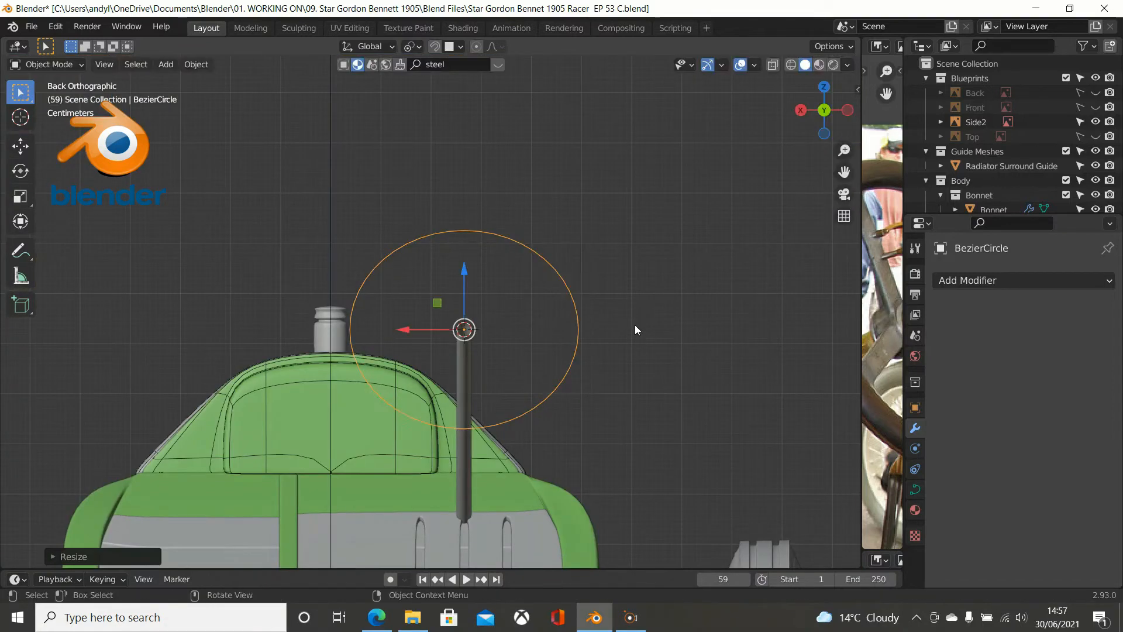
pyautogui.press('KP_3')
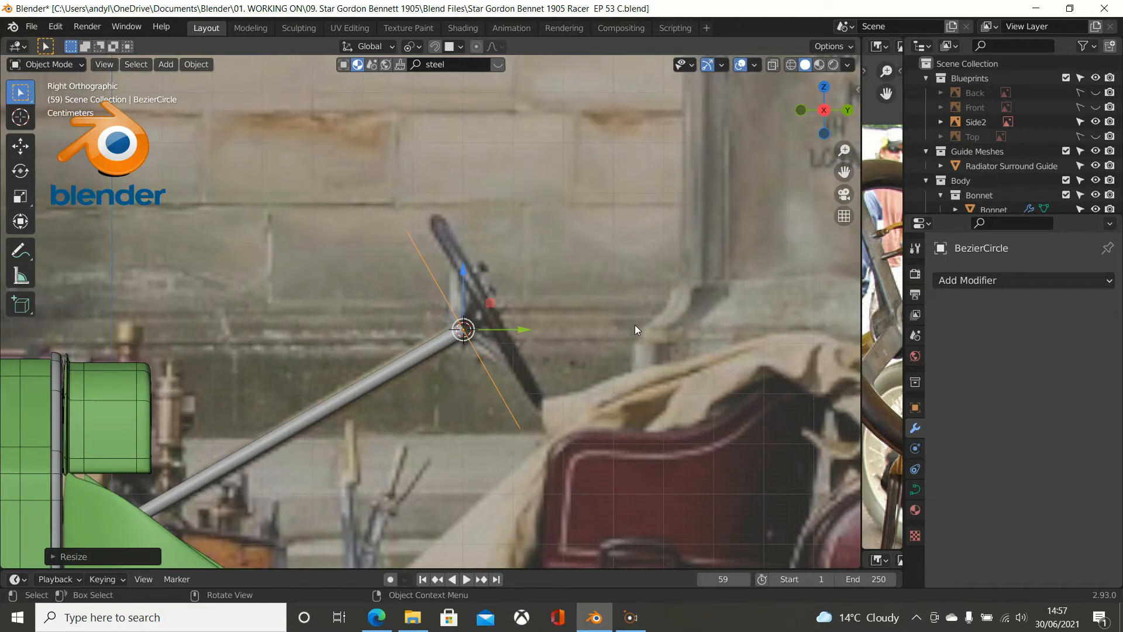
pyautogui.press('KP_1')
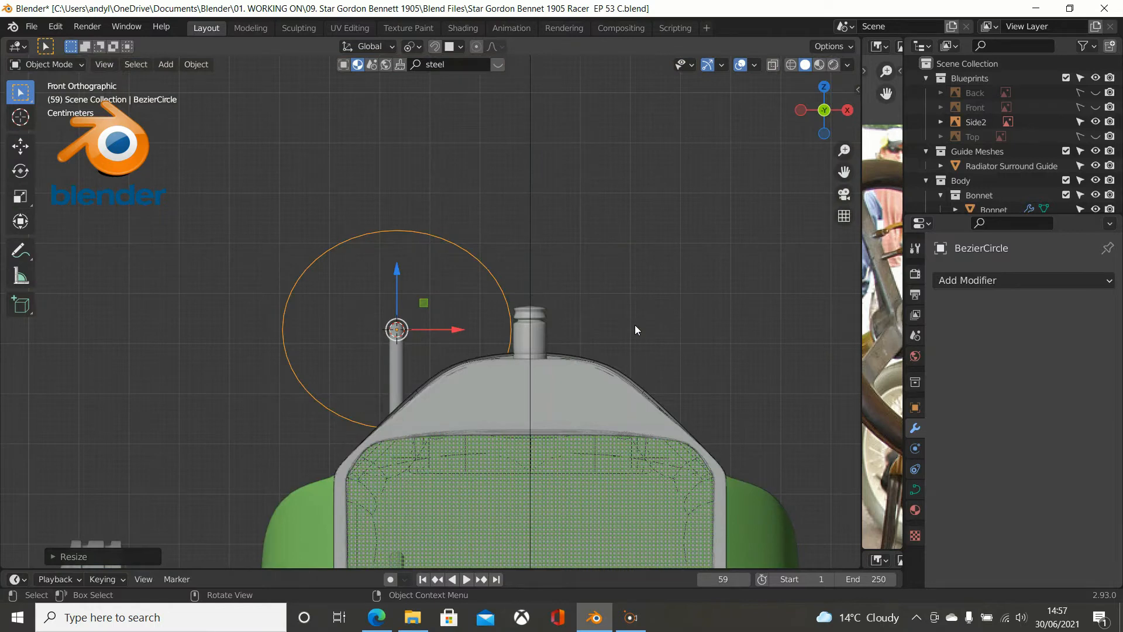
# Enlarge the Bezier circle by a tiny amount in the back view and check its length against the photographed steering wheel from the right.
pyautogui.press('ctrl+KP_1')
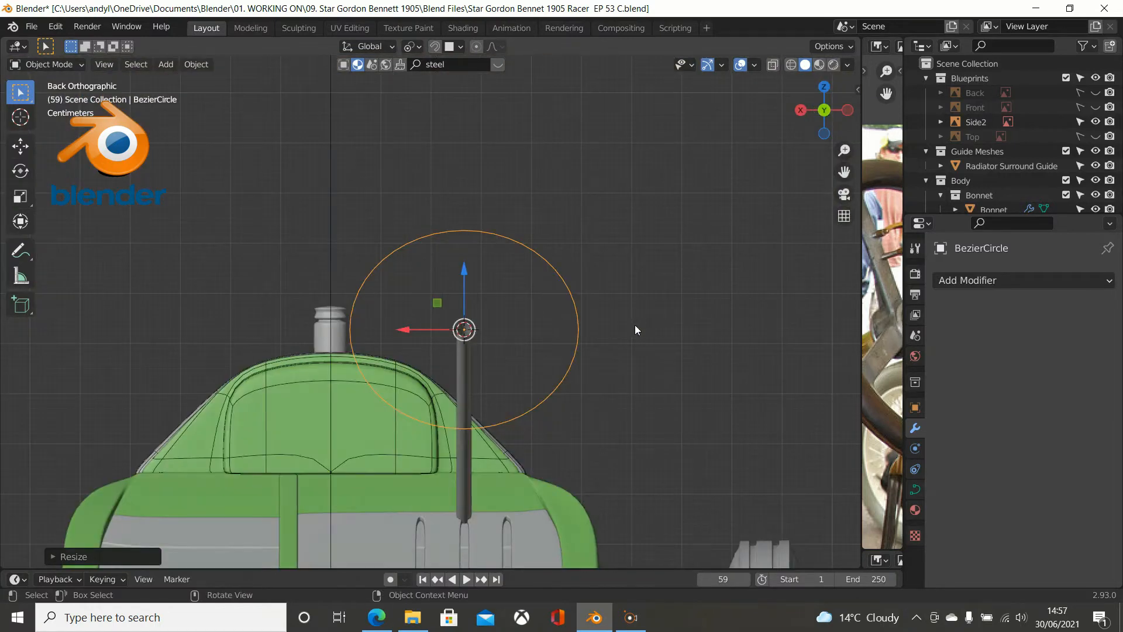
pyautogui.press('s')
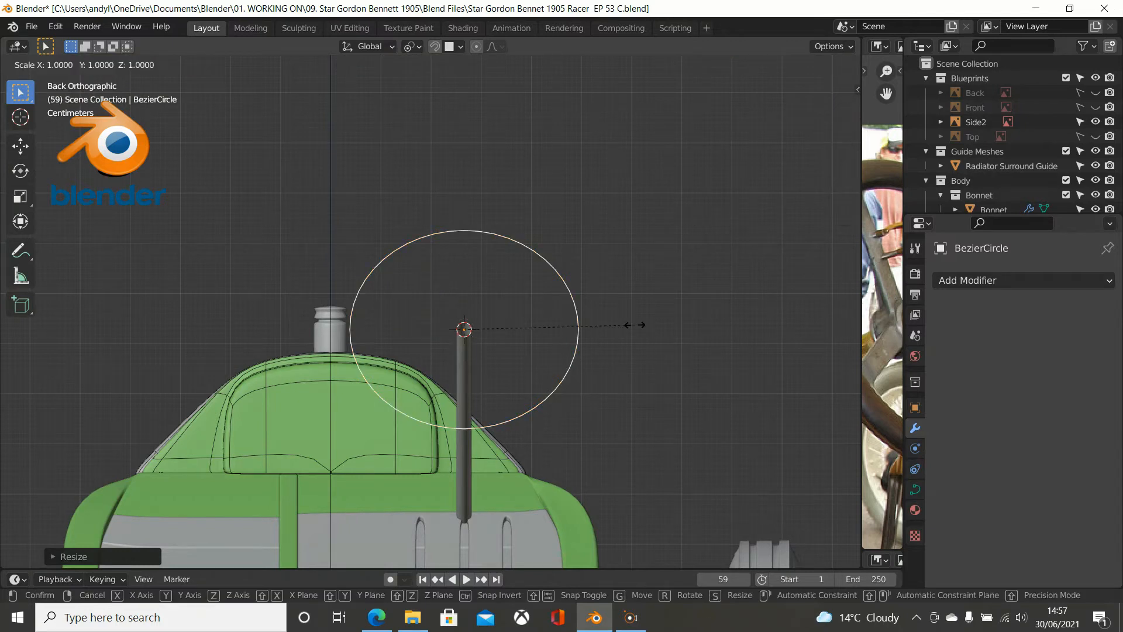
pyautogui.click(637, 325)
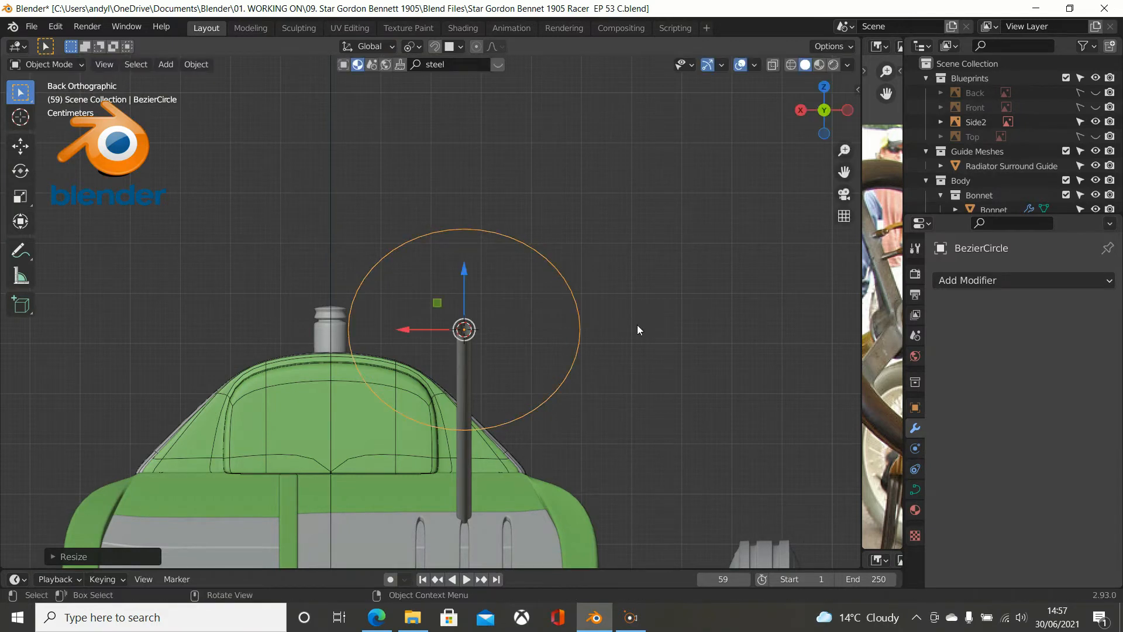
pyautogui.press('KP_3')
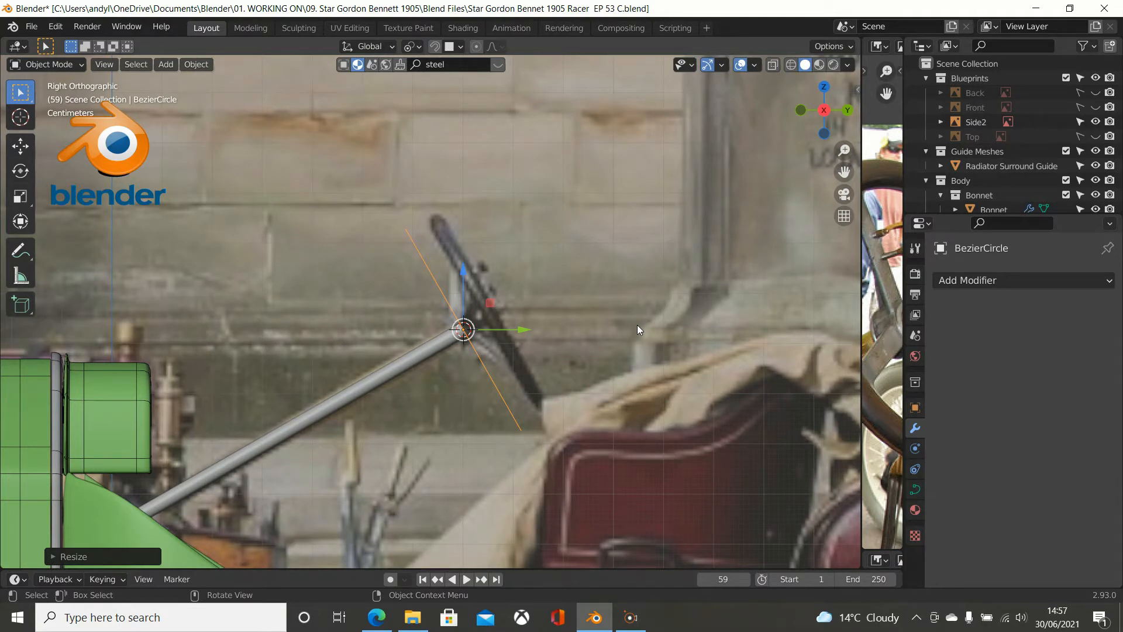
# Scale the Bezier circle up by a factor of about 1.017 in the back view and compare it with the side photo.
pyautogui.press('ctrl+KP_1')
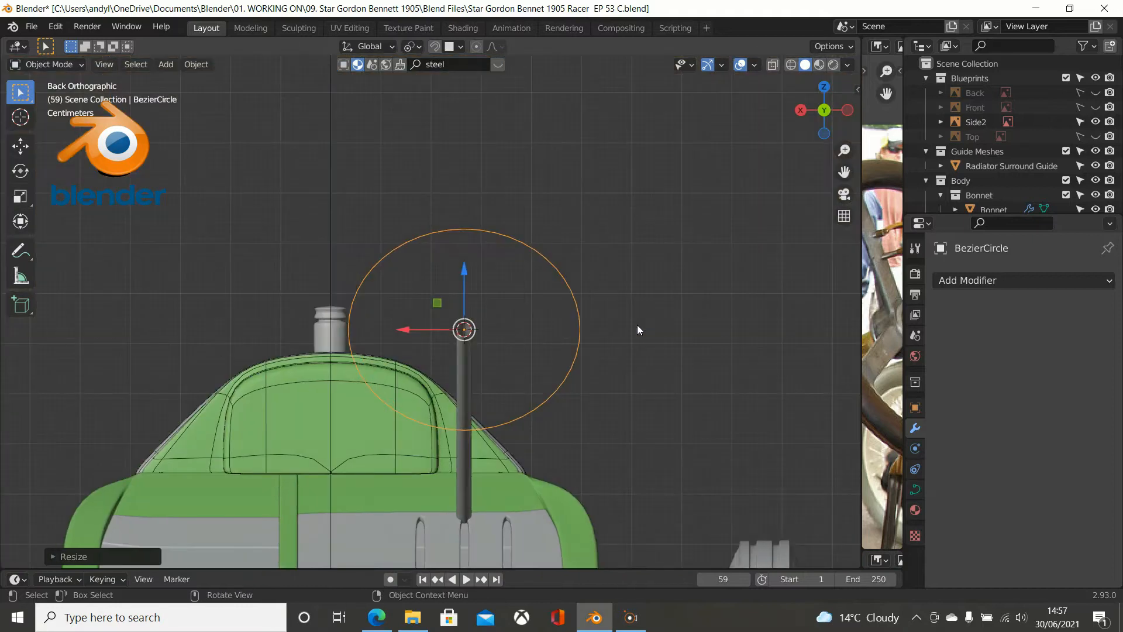
pyautogui.press('s')
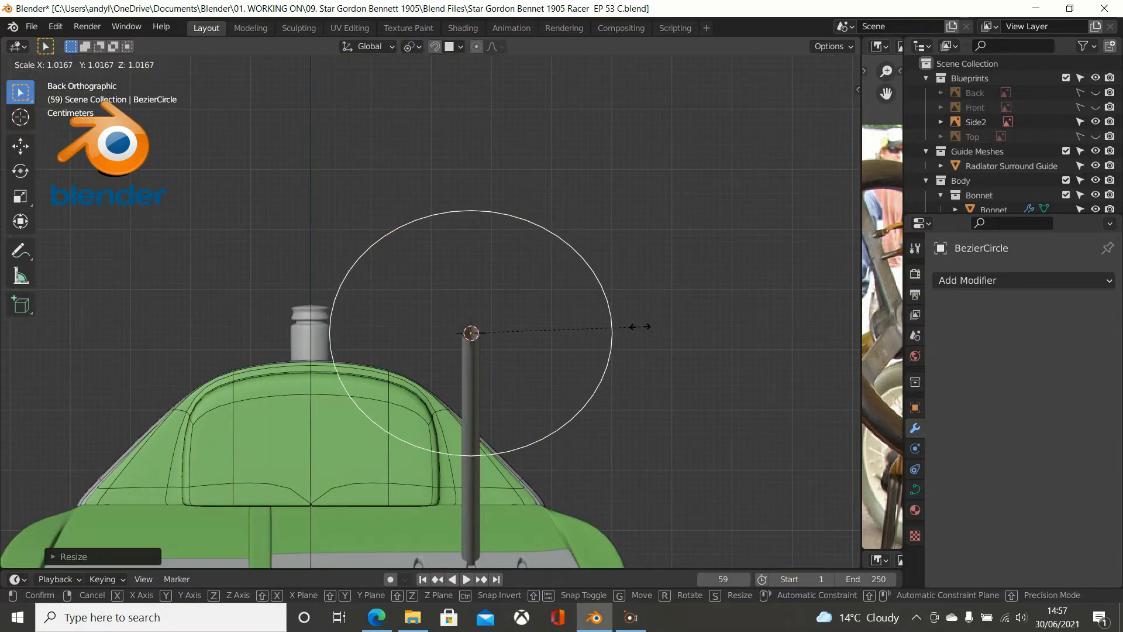
pyautogui.click(640, 327)
pyautogui.press('KP_3')
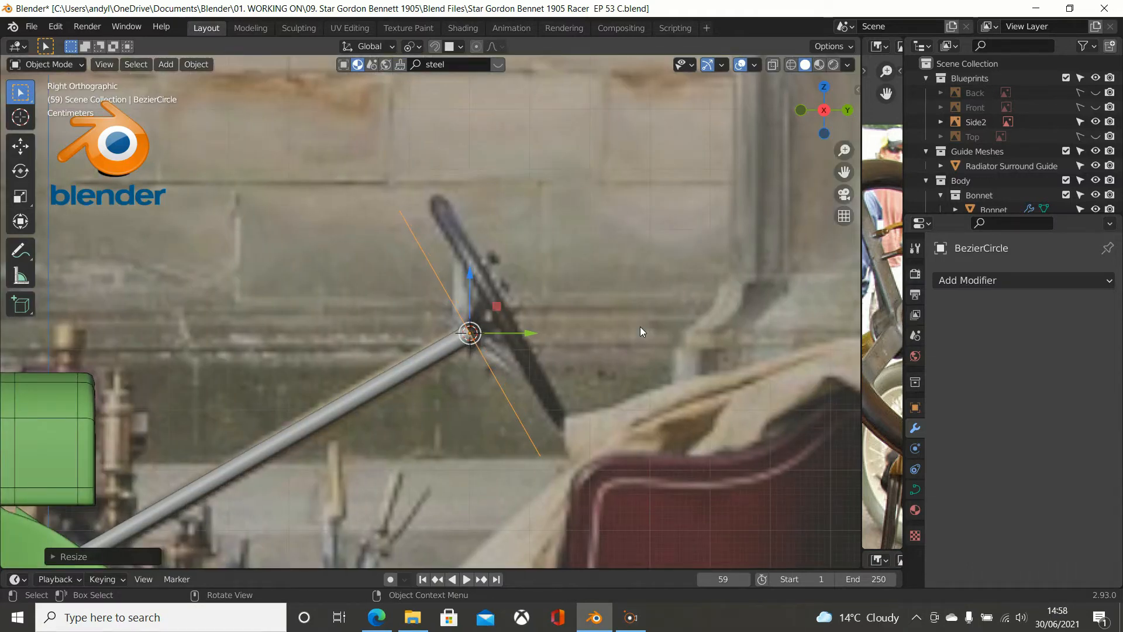
pyautogui.press('ctrl+KP_1')
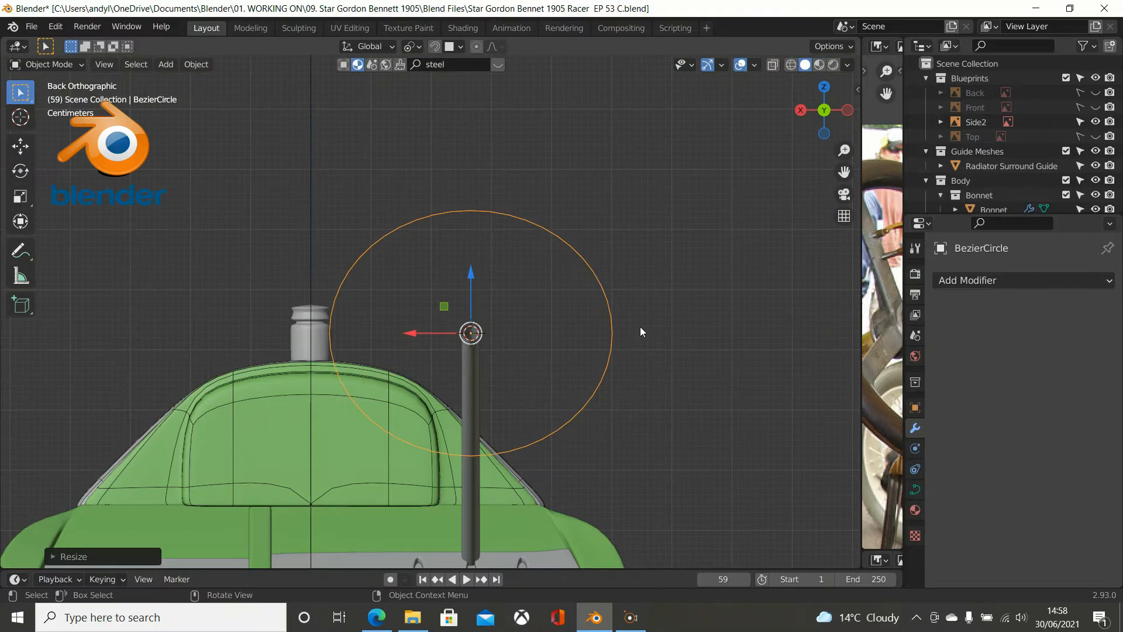
# Give the Bezier circle a round bevel with a depth of 0.055 m to form the steering wheel rim.
pyautogui.click(915, 490)
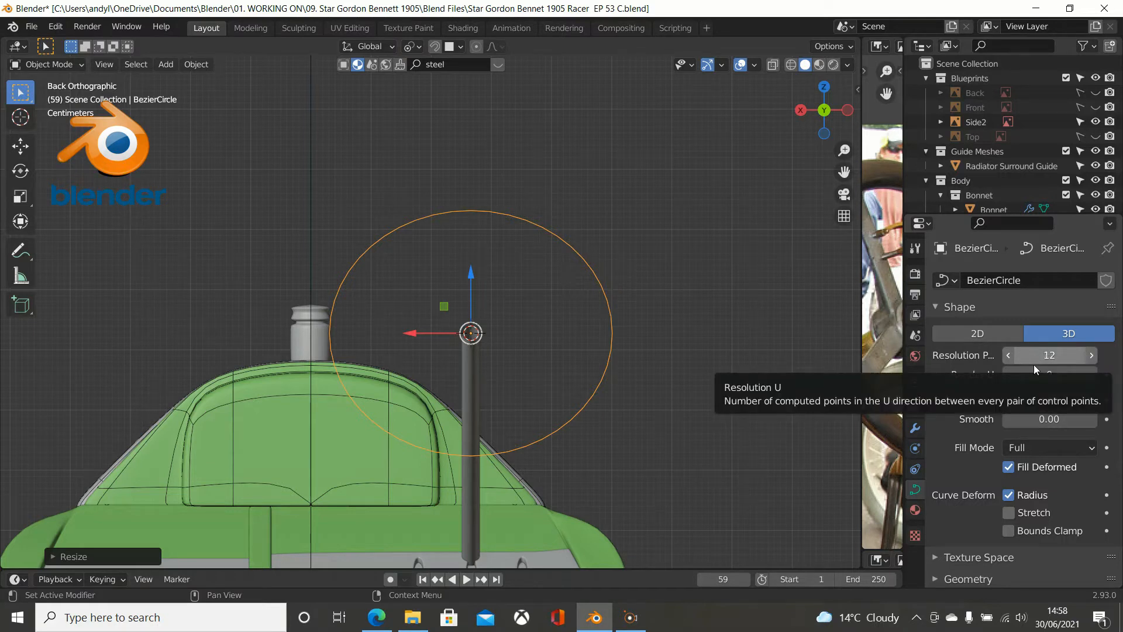
pyautogui.scroll(-2, 1005, 434)
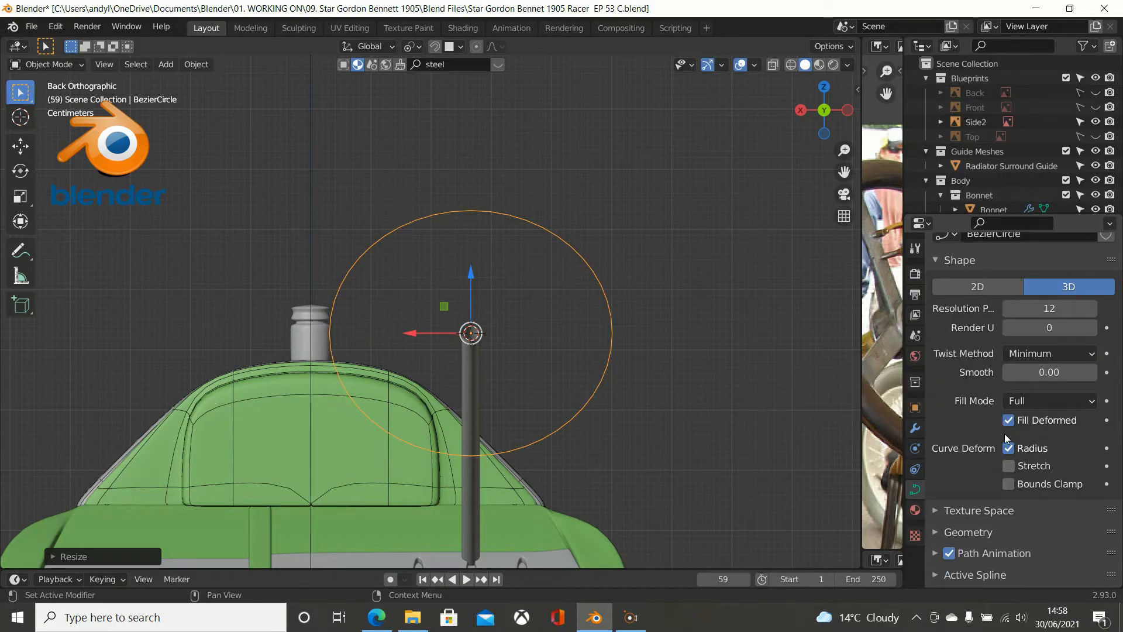
pyautogui.scroll(2, 1005, 433)
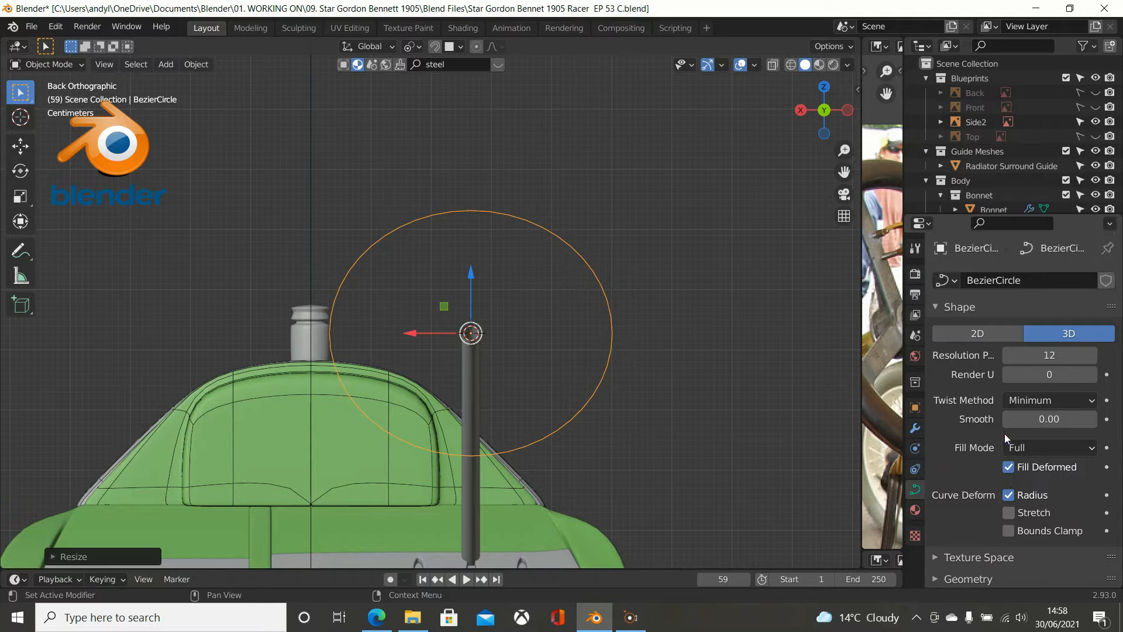
pyautogui.scroll(-1, 1005, 424)
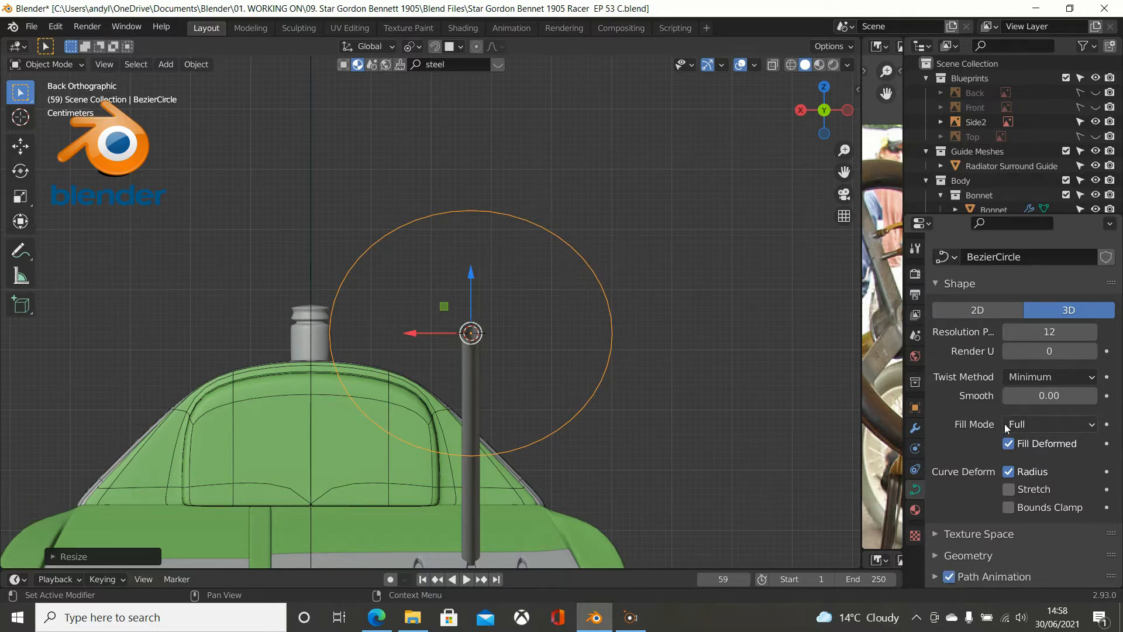
pyautogui.scroll(-2, 1006, 424)
pyautogui.scroll(-2, 1005, 424)
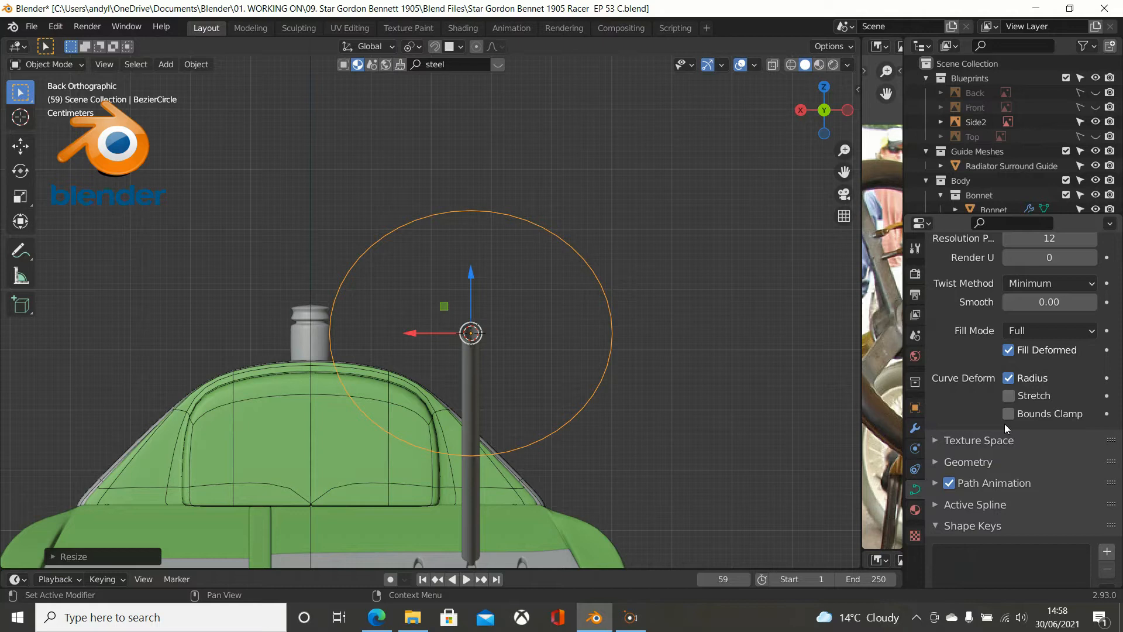
pyautogui.scroll(3, 1006, 424)
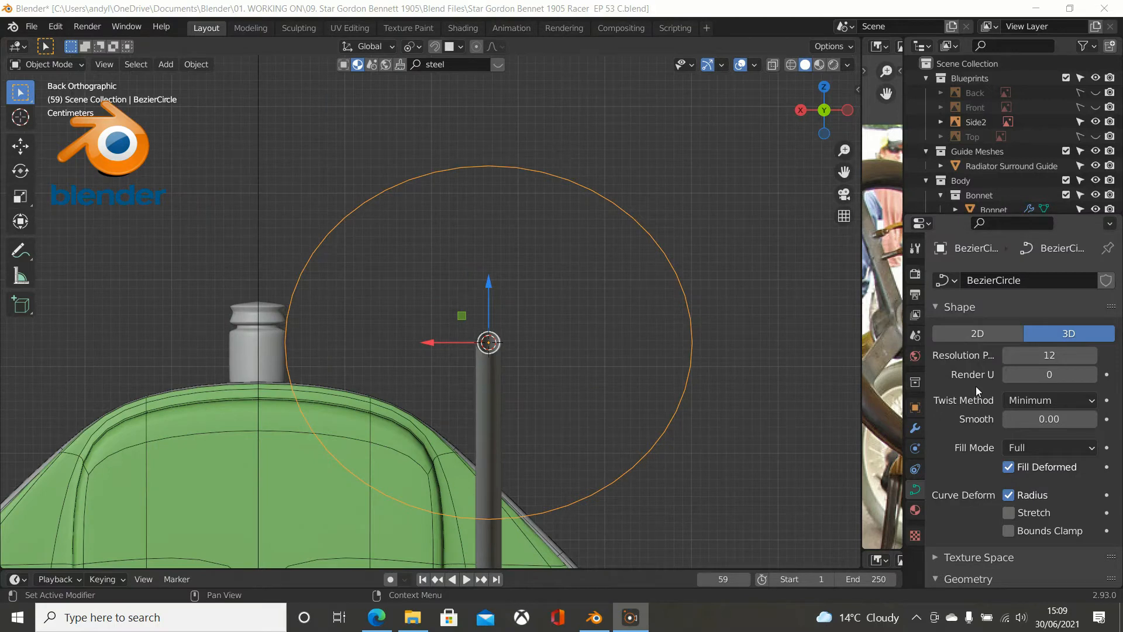
pyautogui.scroll(-4, 976, 386)
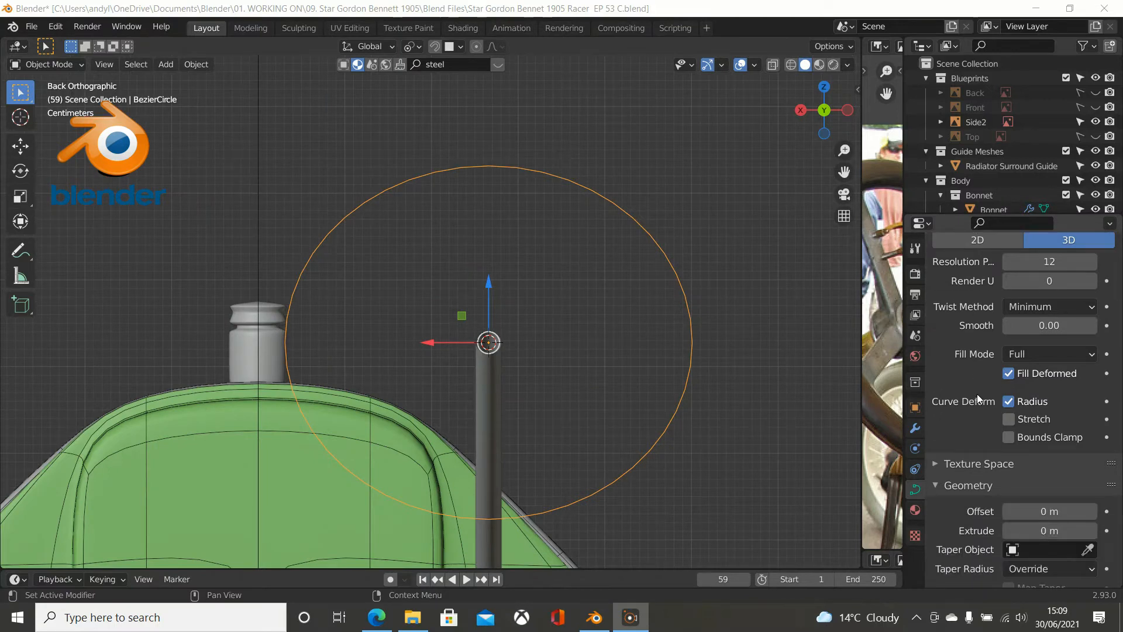
pyautogui.scroll(-7, 977, 394)
pyautogui.scroll(-3, 977, 395)
pyautogui.scroll(-1, 999, 409)
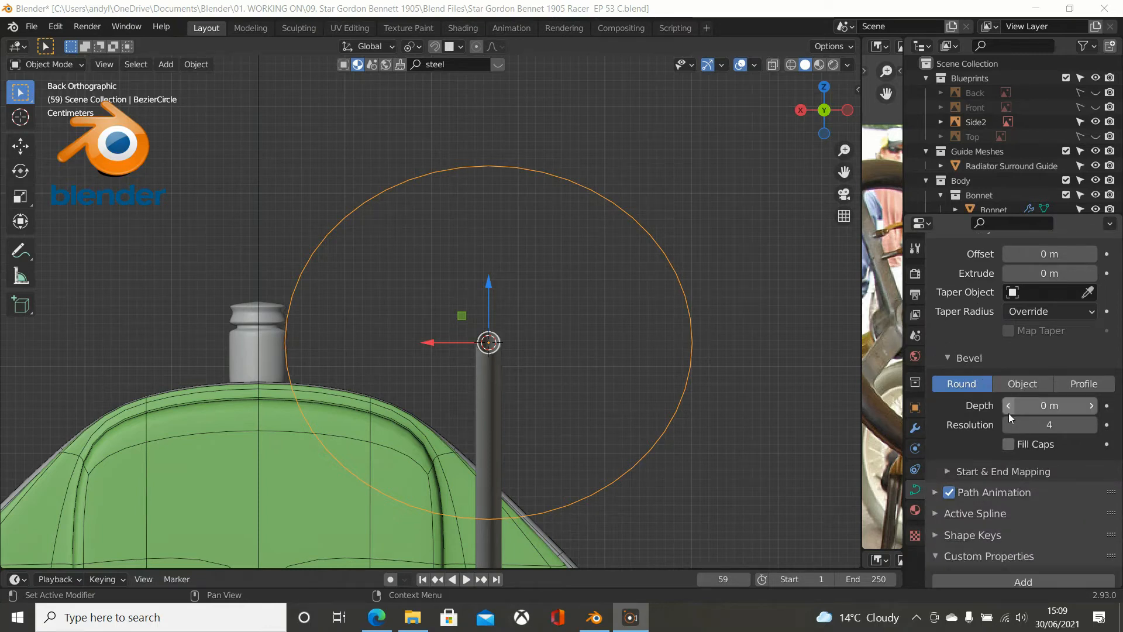
pyautogui.click(1047, 411)
pyautogui.write('.')
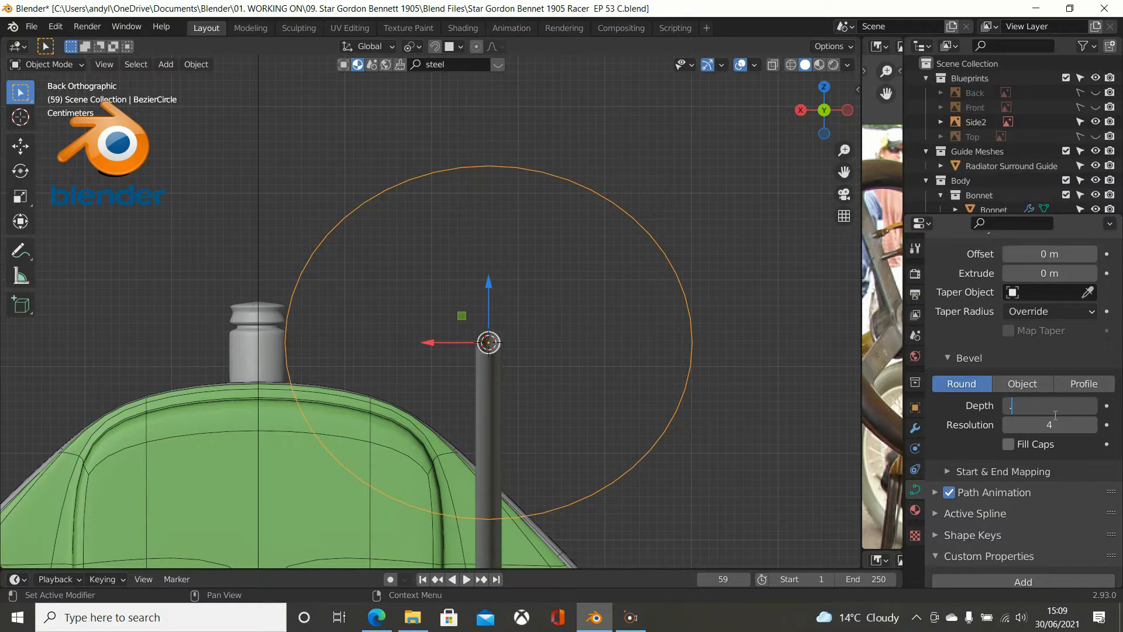
pyautogui.write('055')
pyautogui.press('Return')
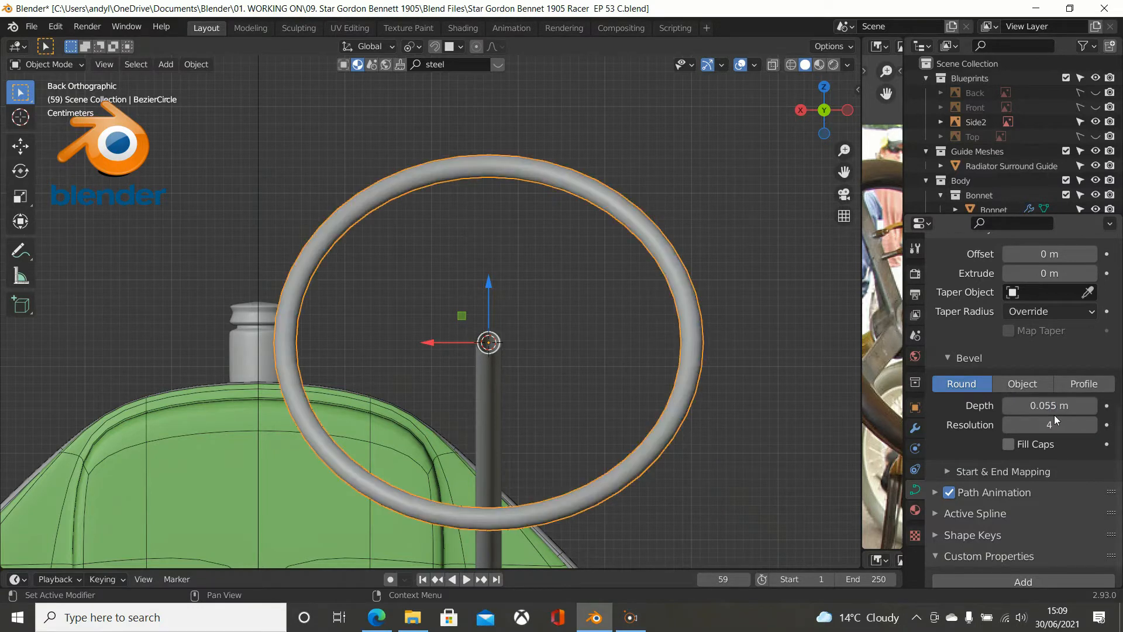
# Set the bevel depth of the steering wheel rim to 0.06 m.
pyautogui.scroll(-3, 814, 350)
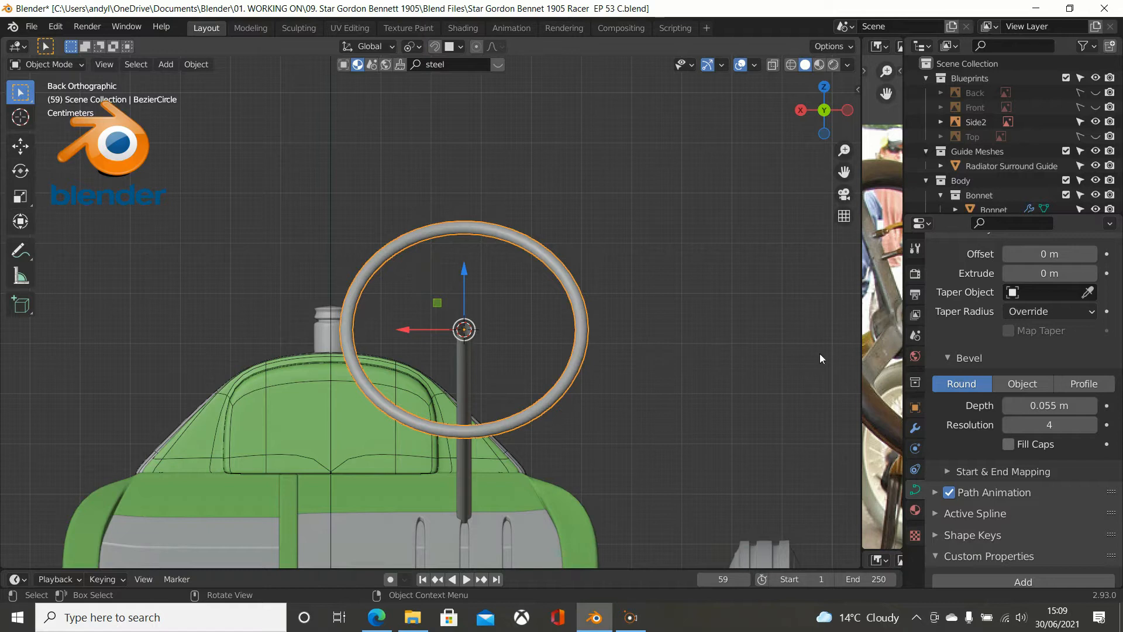
pyautogui.doubleClick(1044, 406)
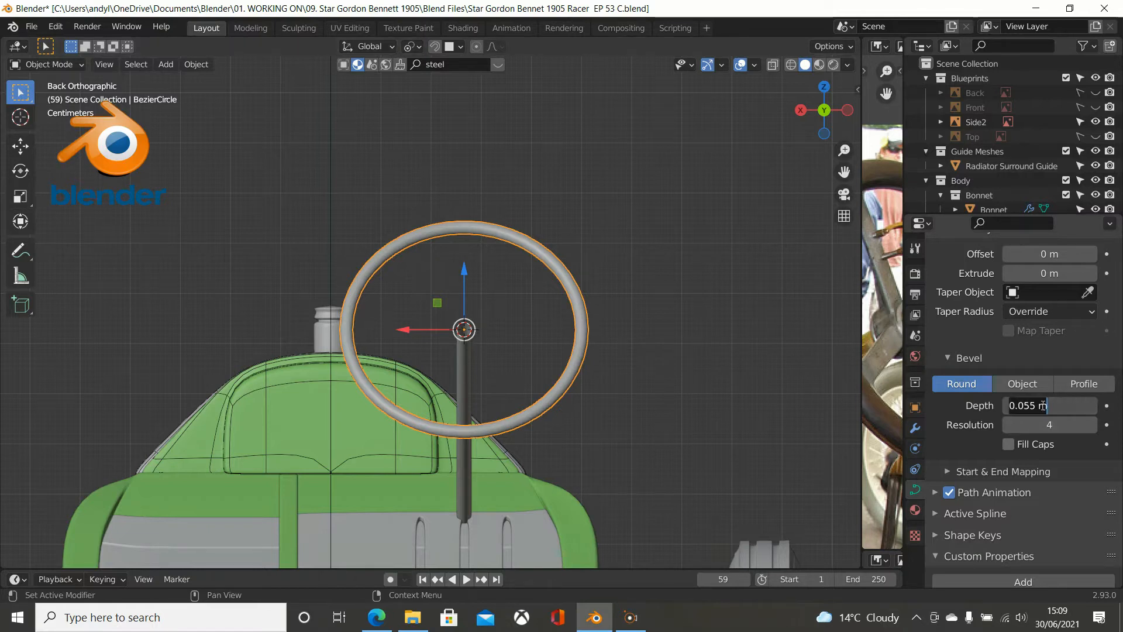
pyautogui.hotkey('ctrl', 'a')
pyautogui.press('BackSpace')
pyautogui.write('.06')
pyautogui.press('Return')
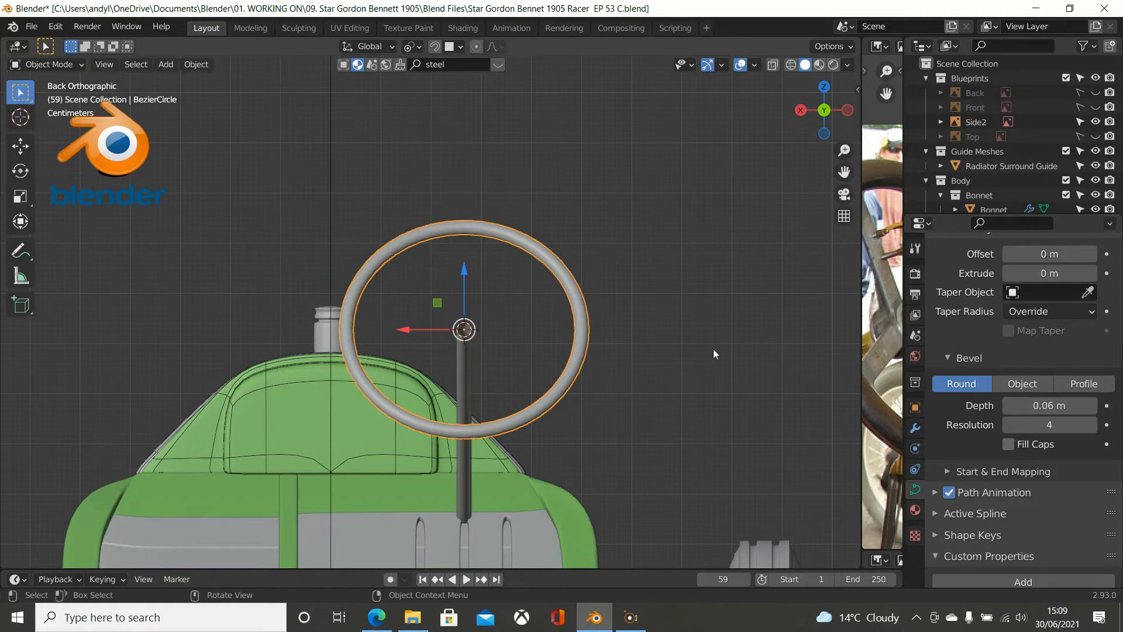
# Compare the rim's thickness with the photo in the right side view and set its bevel depth to 0.055 m.
pyautogui.scroll(2, 710, 349)
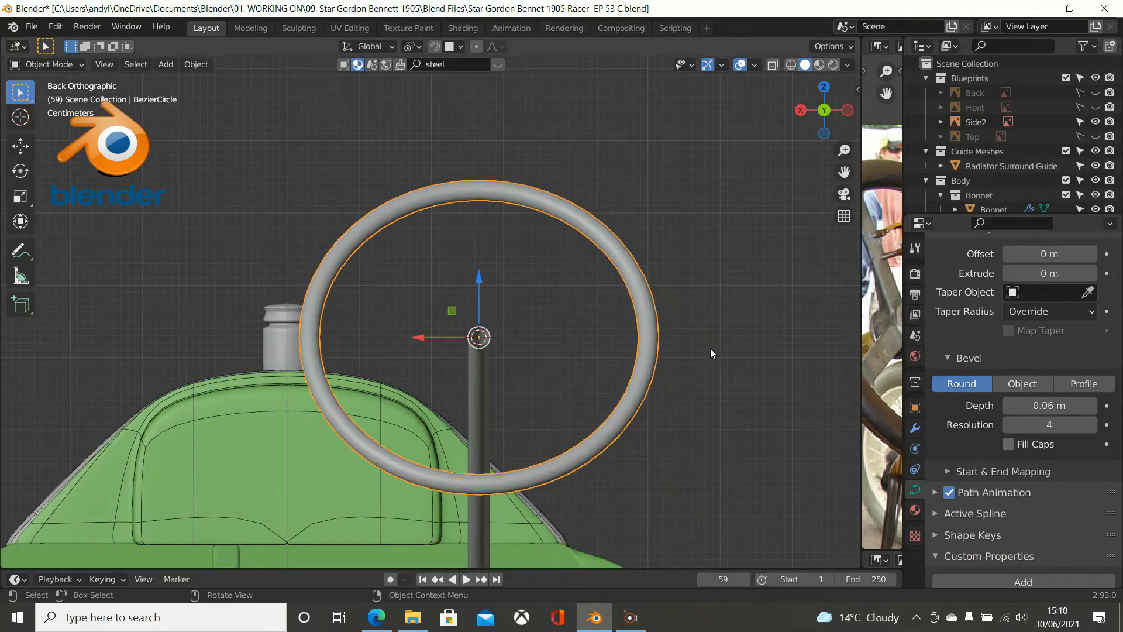
pyautogui.press('KP_3')
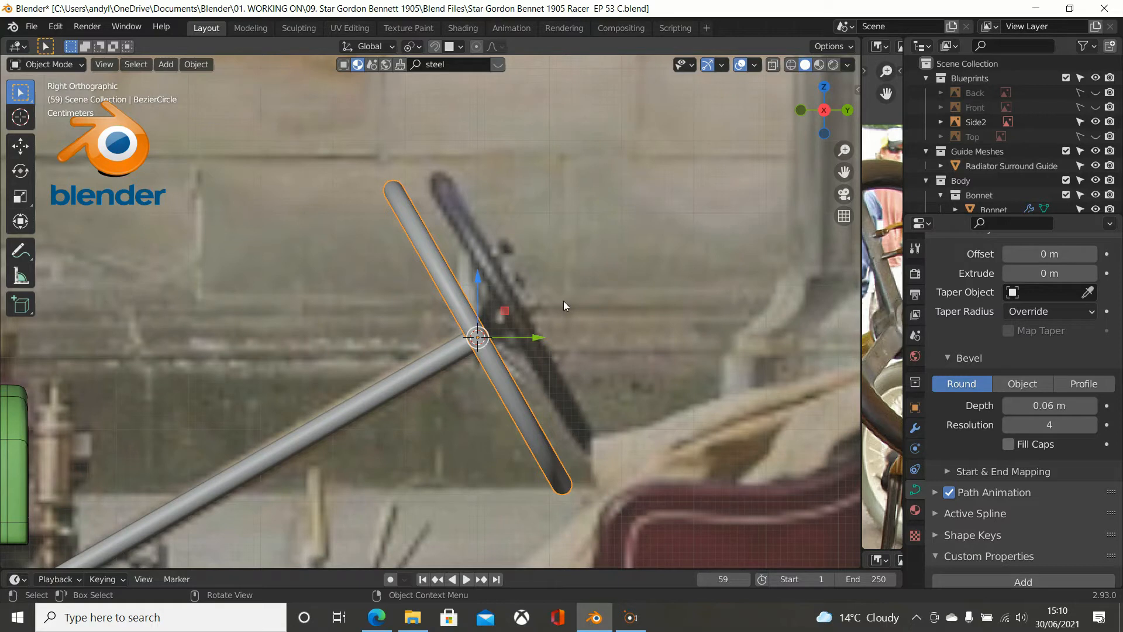
pyautogui.click(1053, 406)
pyautogui.hotkey('ctrl', 'a')
pyautogui.write('.055')
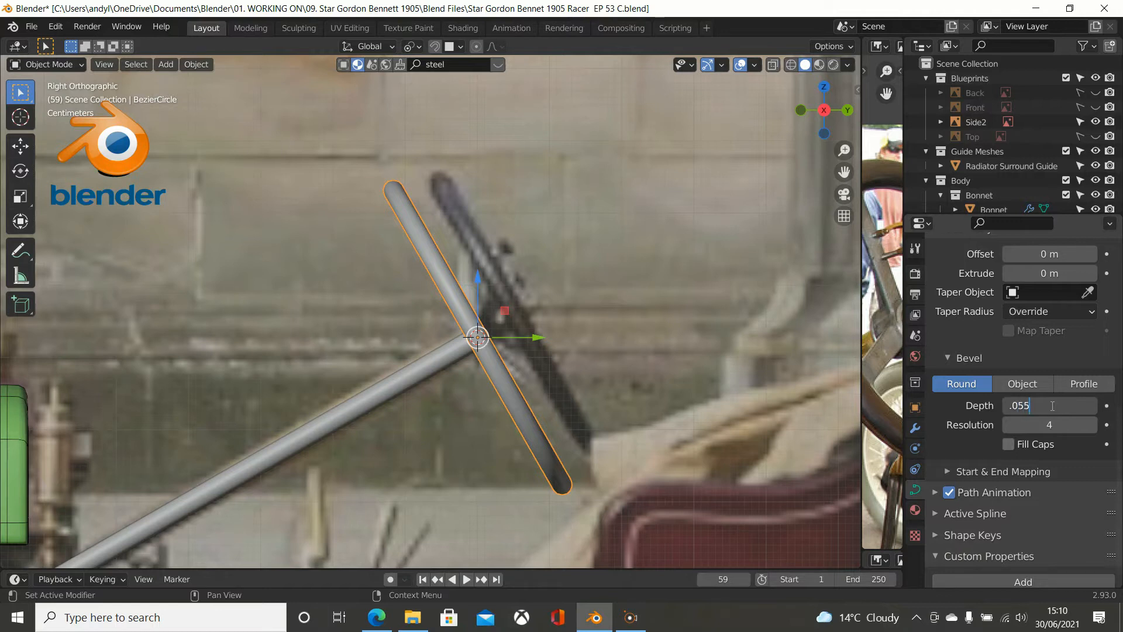
pyautogui.press('Return')
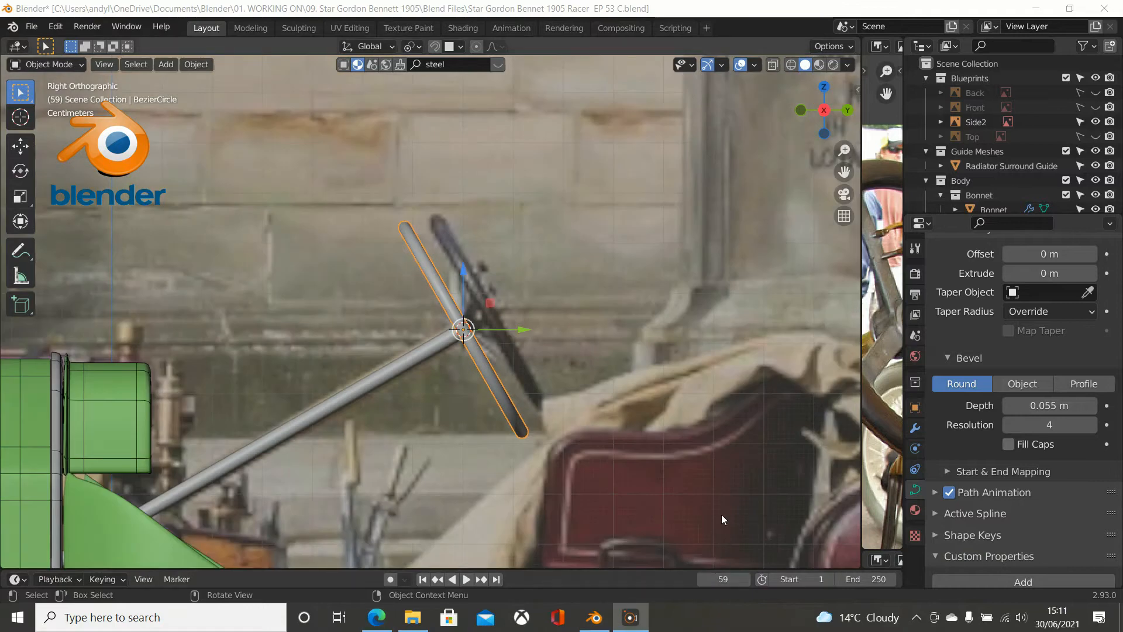
# Select the steering wheel rim and rotate it about 27.4° in the right side view so it stands nearly upright.
pyautogui.scroll(3, 706, 443)
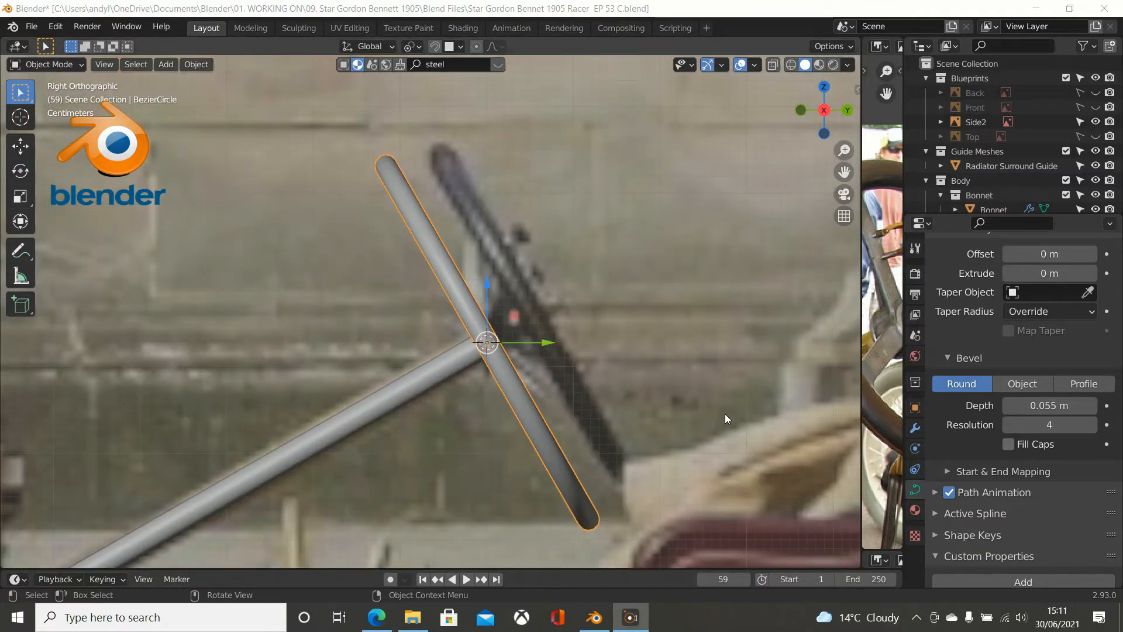
pyautogui.keyDown('shift'); pyautogui.click(689, 417); pyautogui.keyUp('shift')
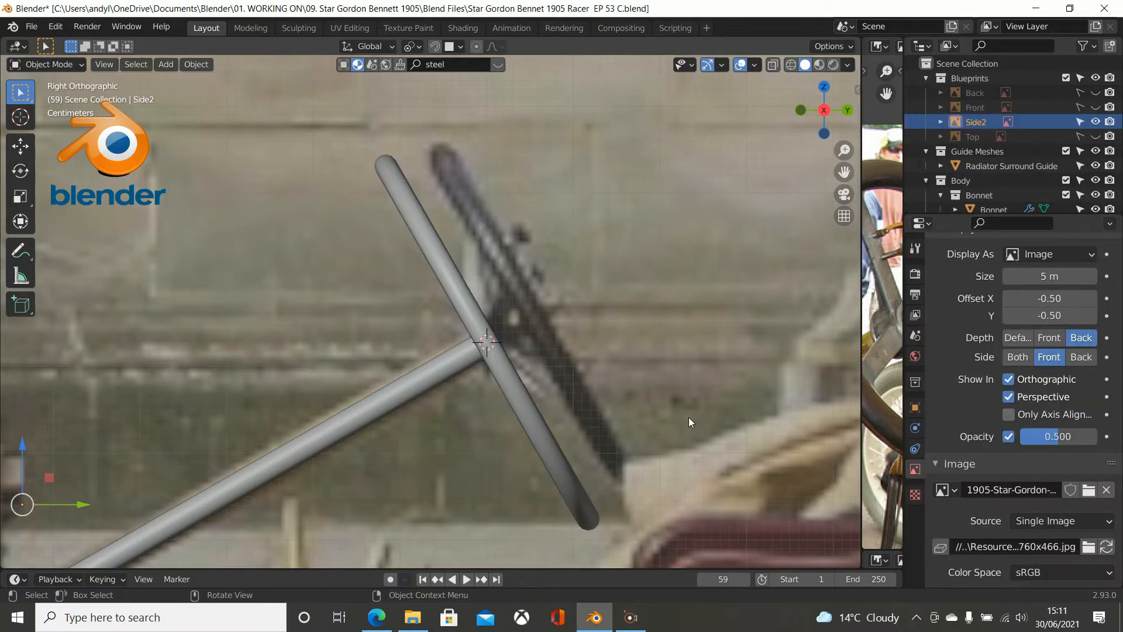
pyautogui.click(571, 469)
pyautogui.press('r')
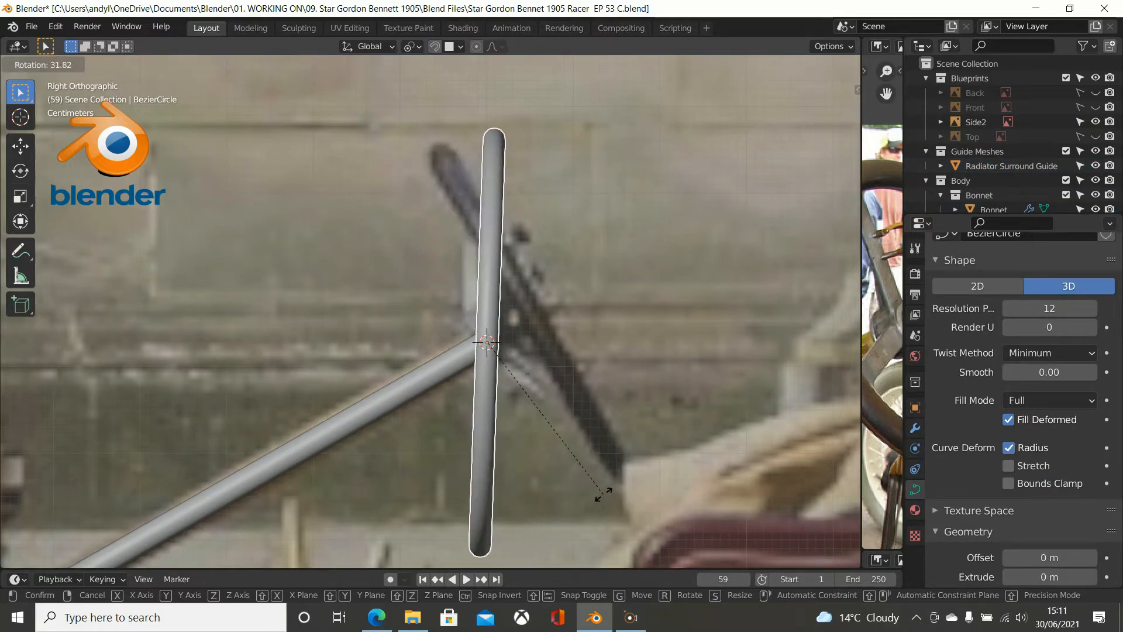
pyautogui.click(617, 488)
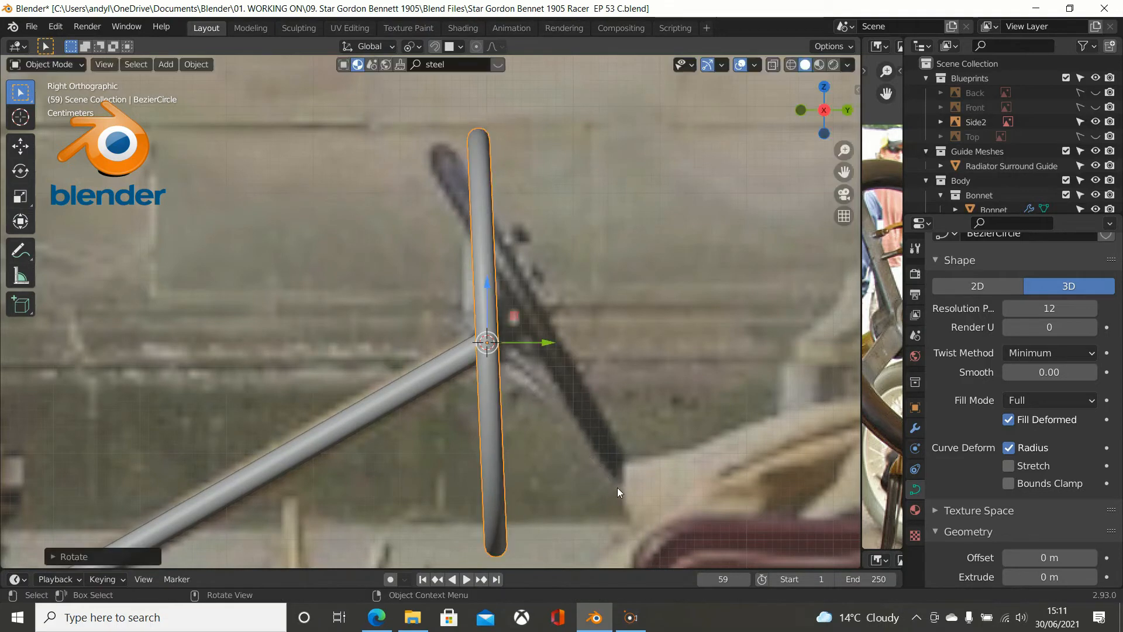
# Set the angle of the rim's last rotation to 28°.
pyautogui.click(54, 556)
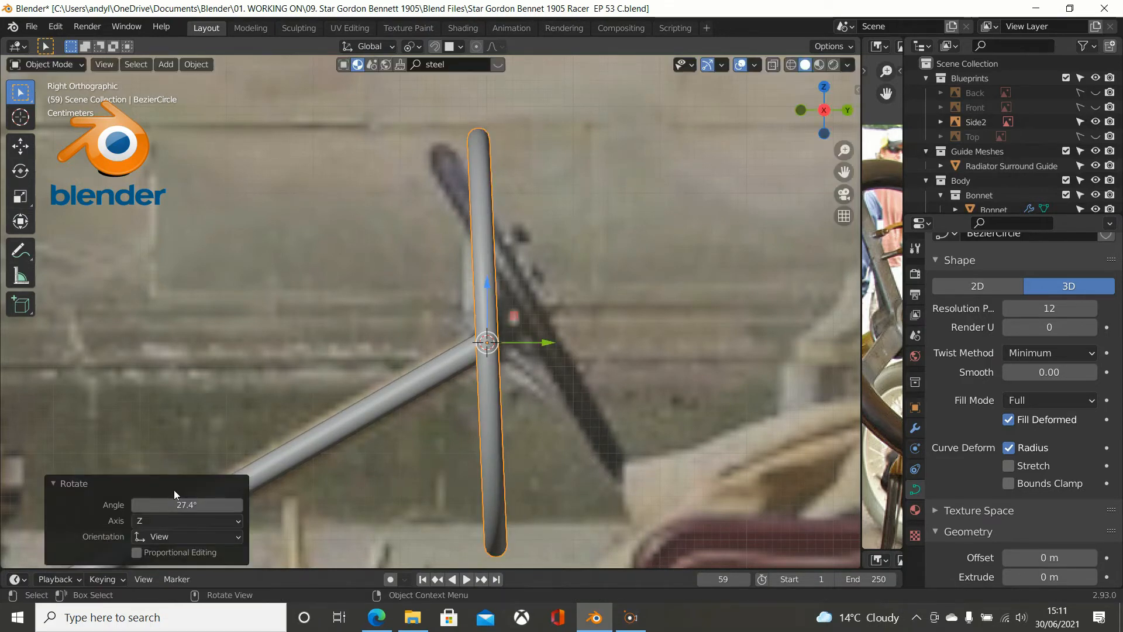
pyautogui.click(179, 504)
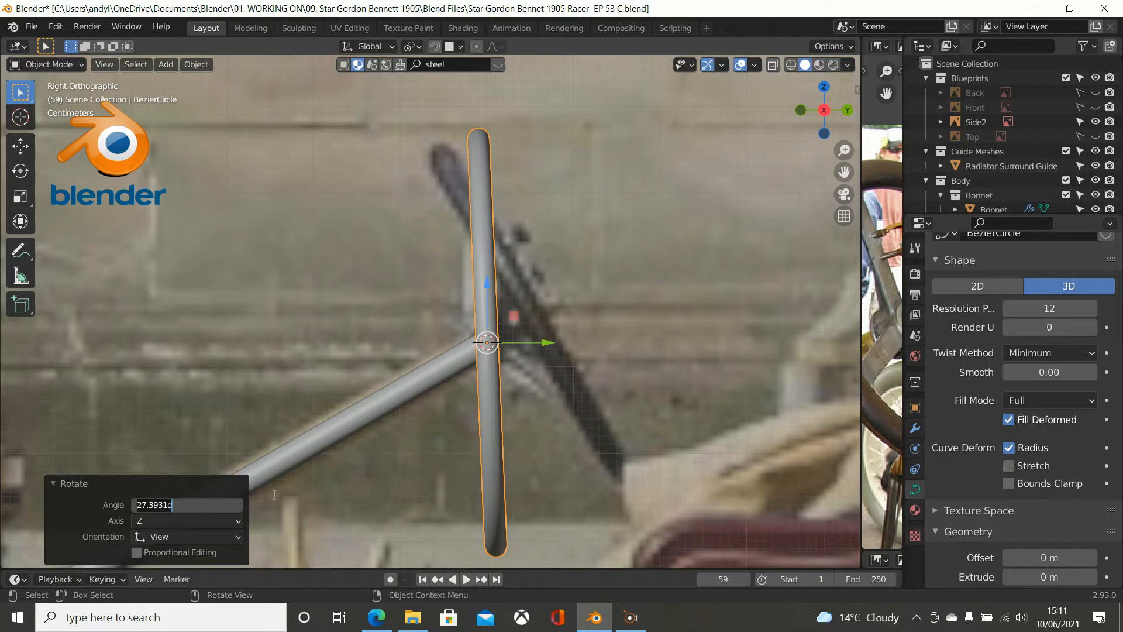
pyautogui.press('BackSpace')
pyautogui.write('28')
pyautogui.press('Return')
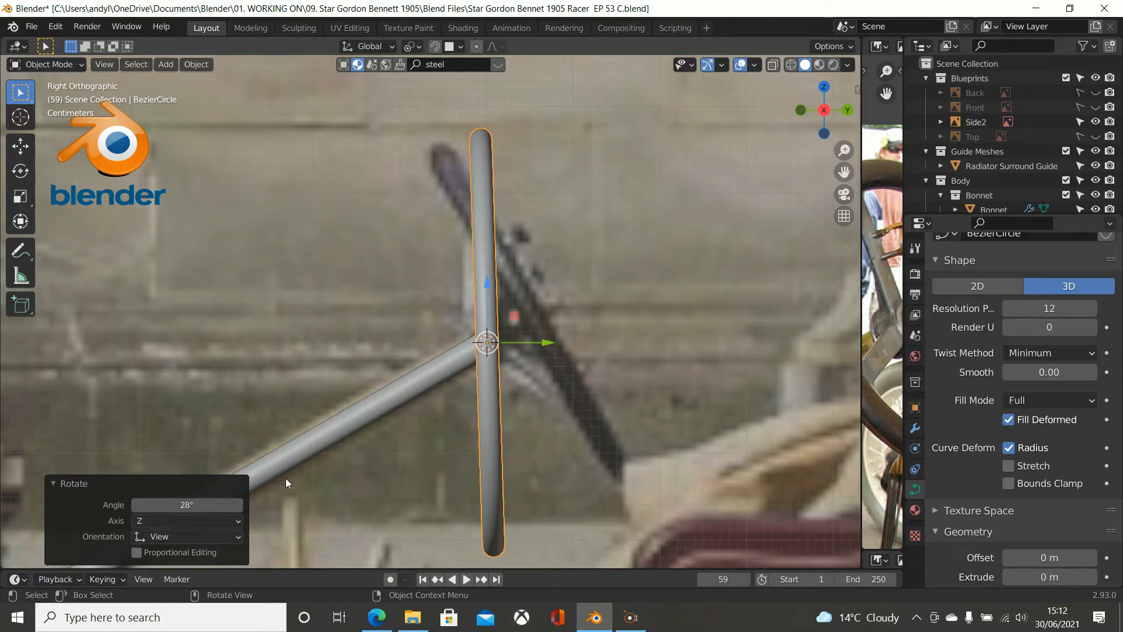
# Set the angle of the steering wheel rim's last rotation to 29°.
pyautogui.click(183, 502)
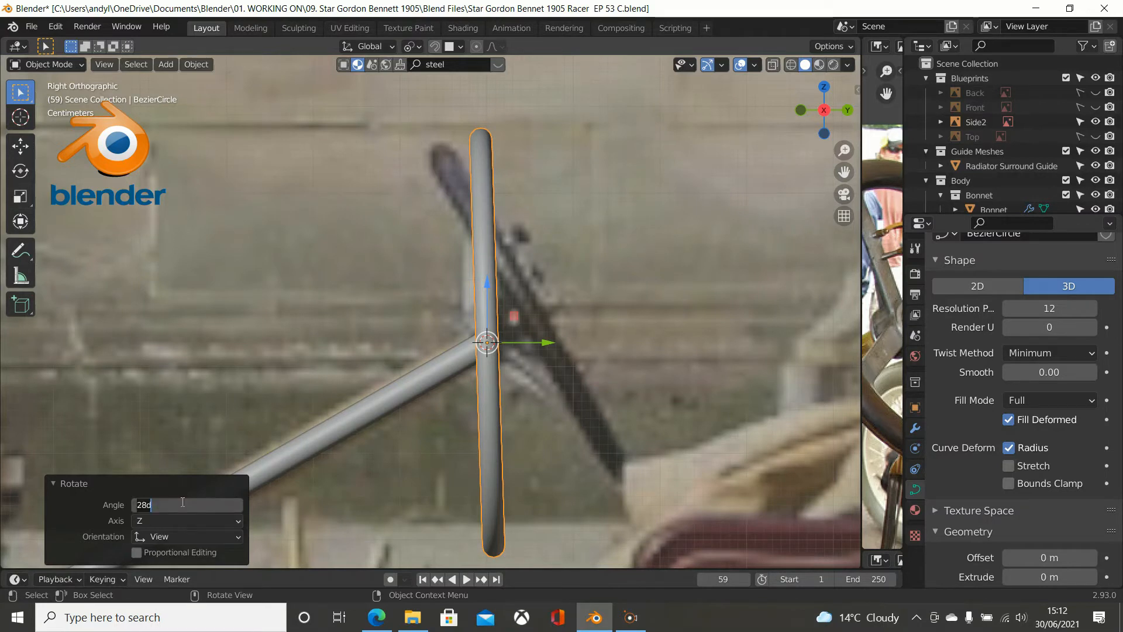
pyautogui.write('29')
pyautogui.press('Return')
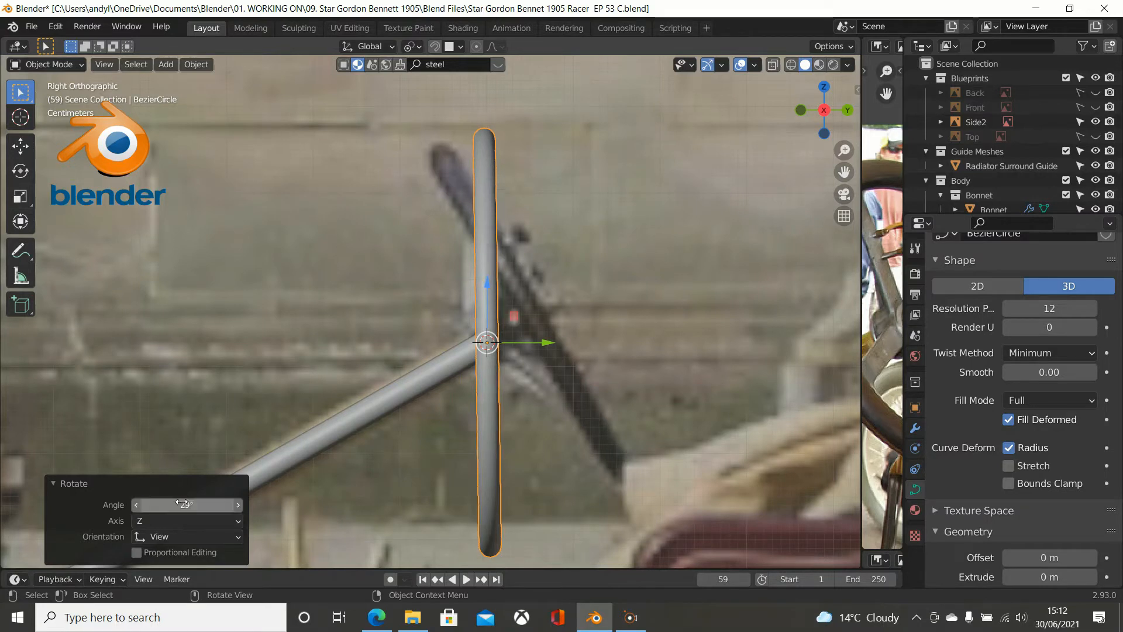
pyautogui.click(182, 503)
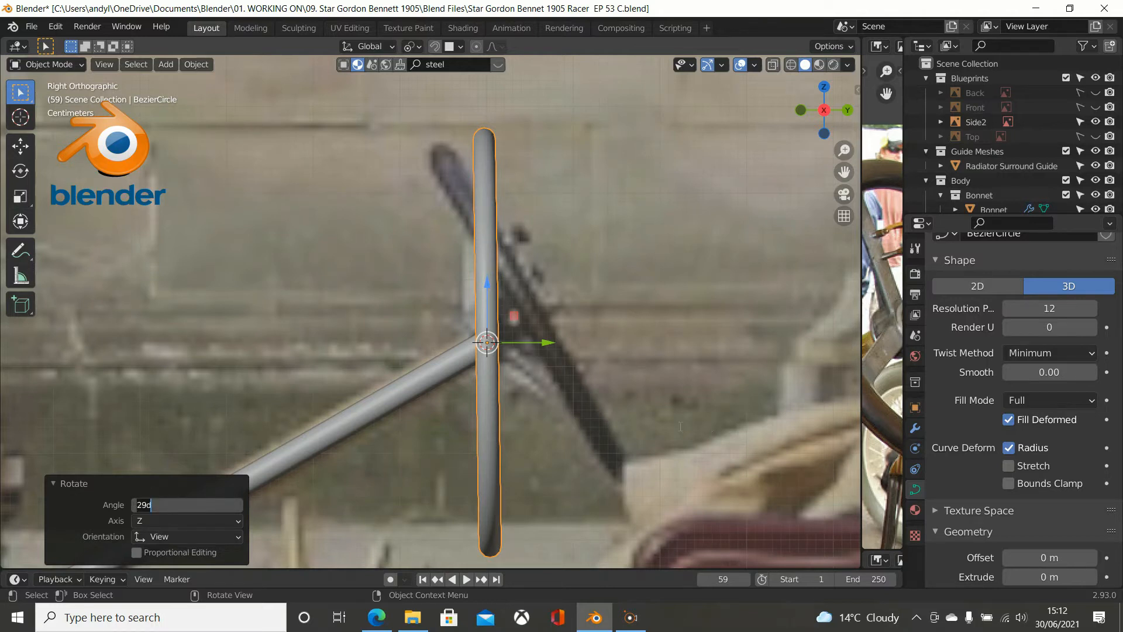
pyautogui.press('Return')
# Check the rim in the back view and turn on wireframe display for it in its object viewport display settings.
pyautogui.press('ctrl+KP_1')
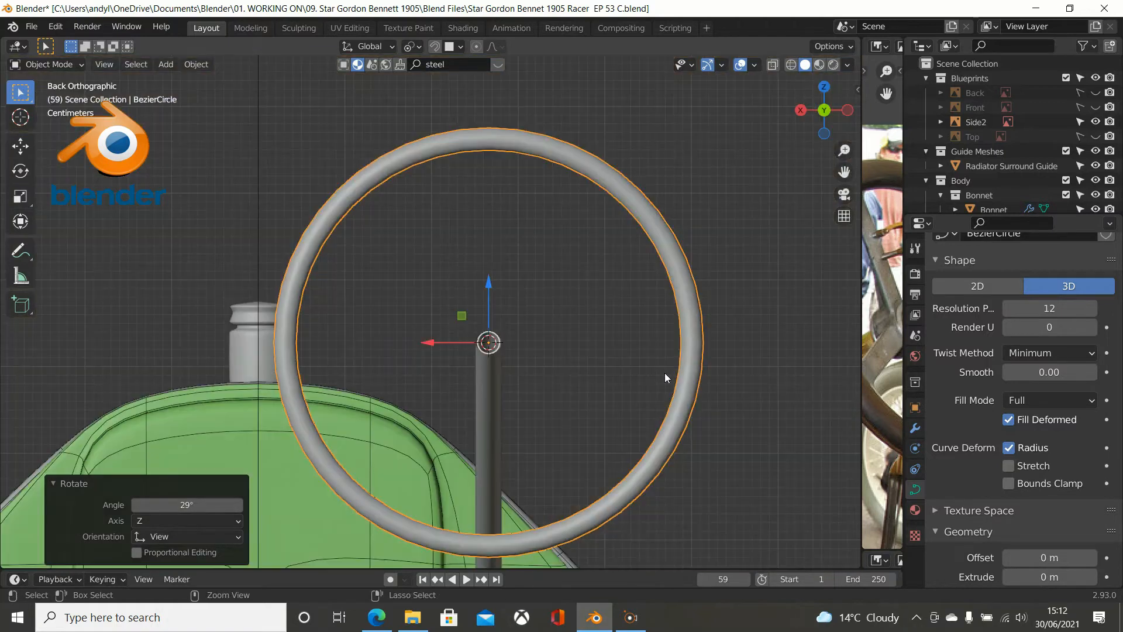
pyautogui.scroll(-3, 665, 377)
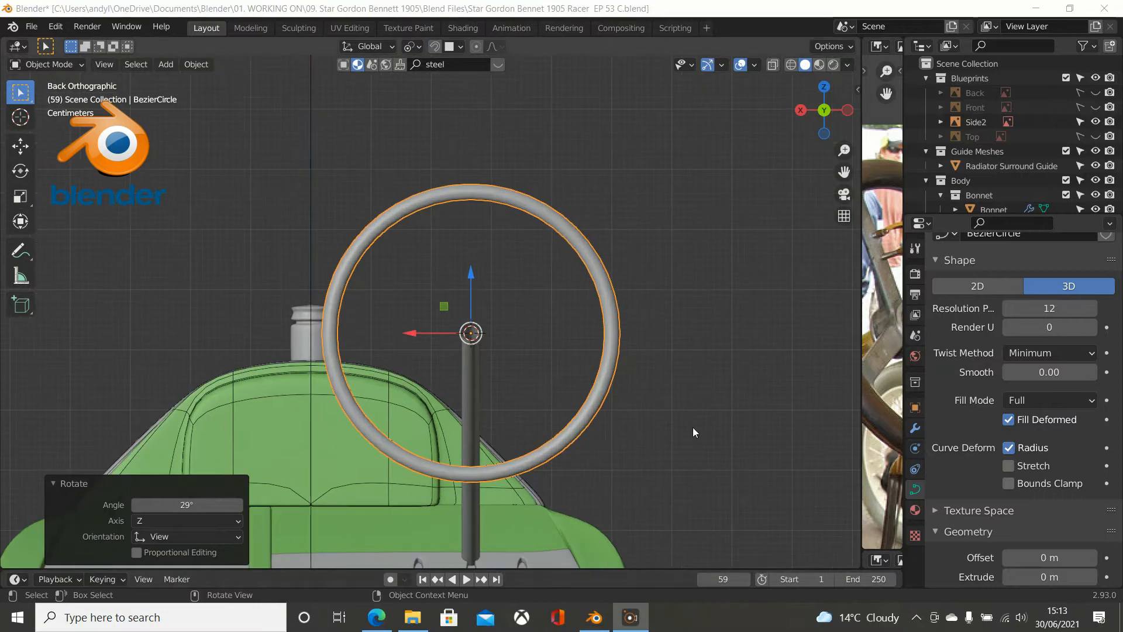
pyautogui.scroll(1, 695, 409)
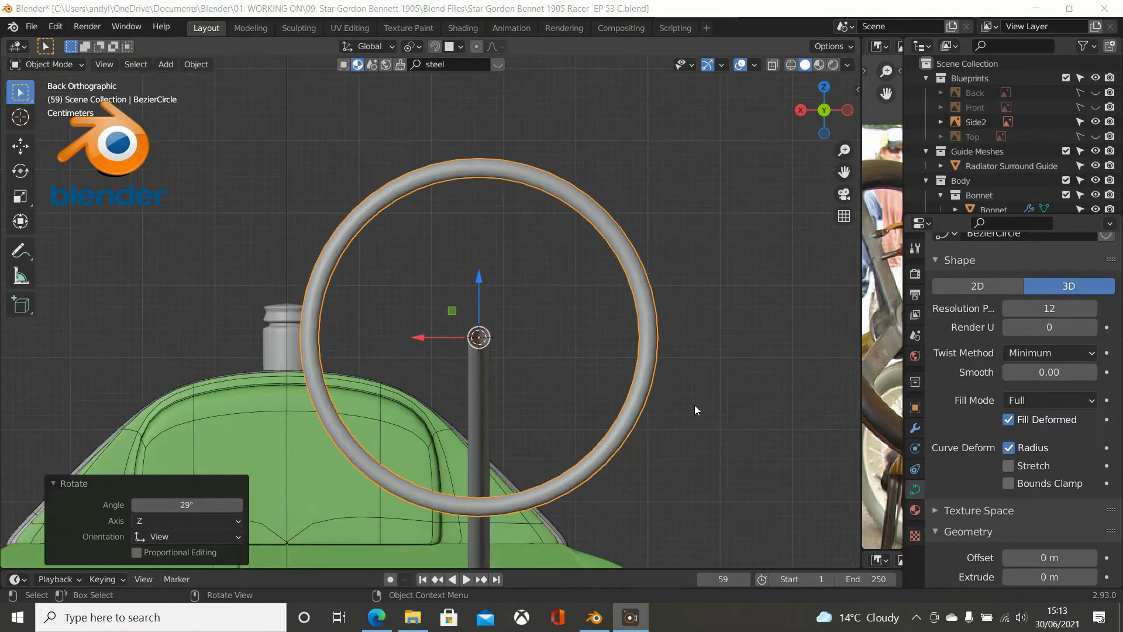
pyautogui.scroll(-6, 997, 368)
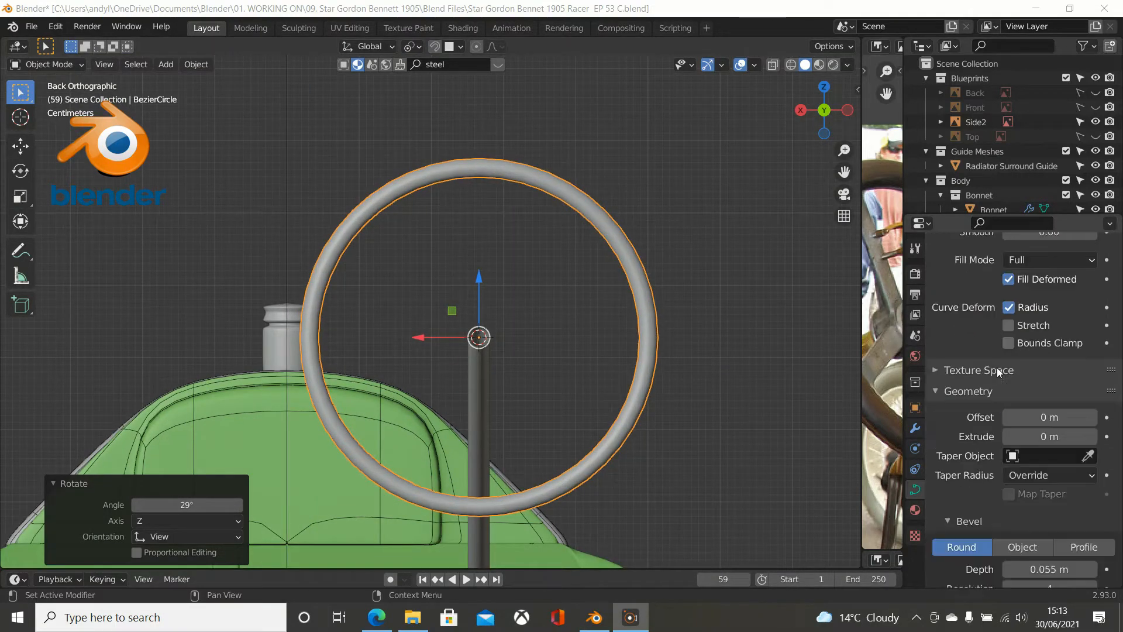
pyautogui.scroll(-5, 997, 367)
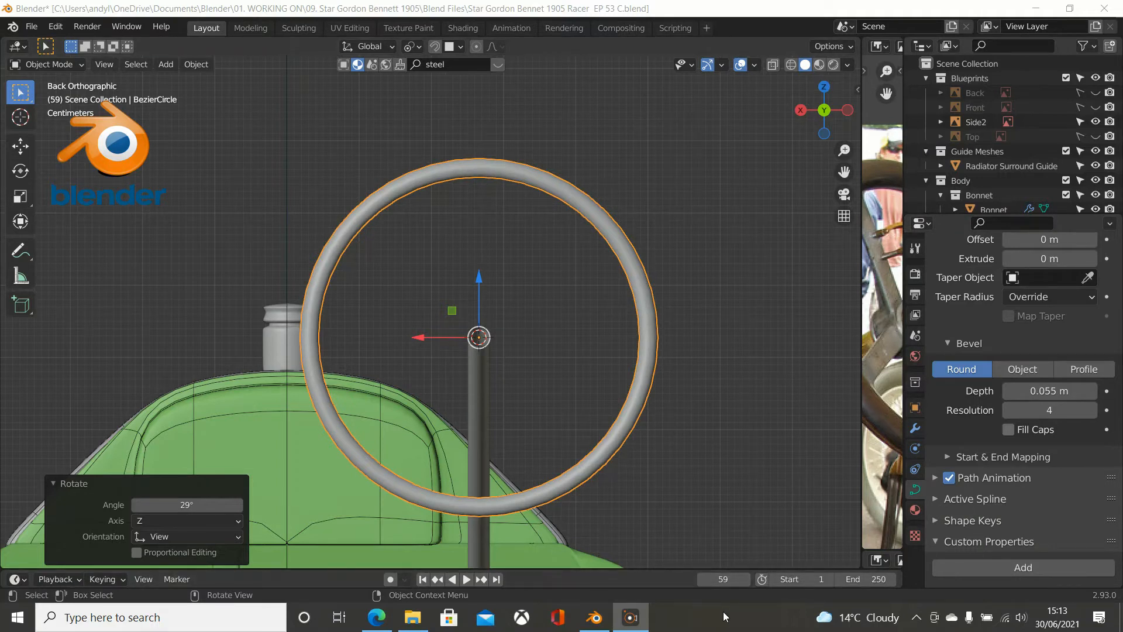
pyautogui.scroll(1, 766, 396)
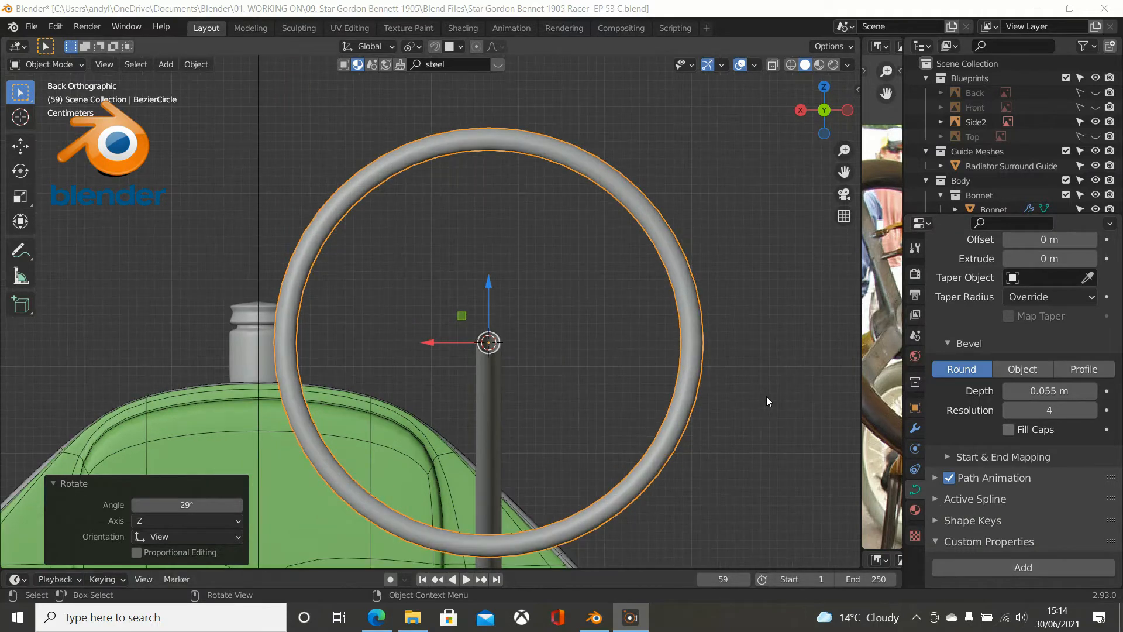
pyautogui.click(914, 410)
pyautogui.scroll(-6, 995, 356)
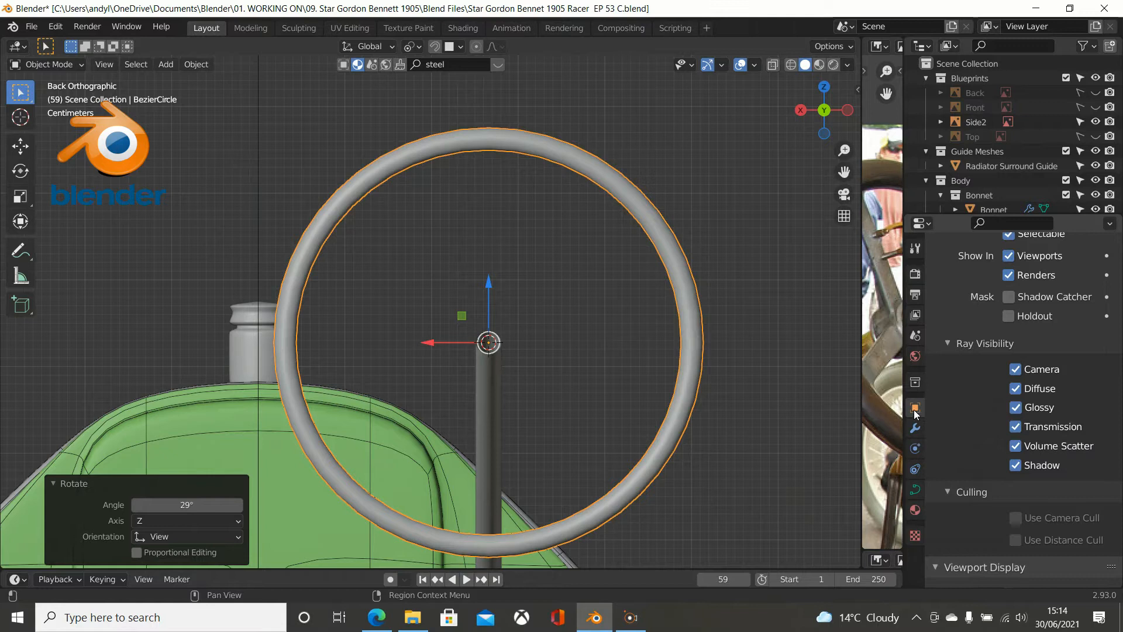
pyautogui.scroll(-6, 960, 378)
pyautogui.click(1010, 492)
# Widen the SGB Interior.jpg reference area to show the whole photographed steering wheel, and compare the modelled rim with it.
pyautogui.moveTo(736, 430); pyautogui.dragTo(608, 415, button='middle')
pyautogui.scroll(2, 638, 406)
pyautogui.scroll(-1, 635, 402)
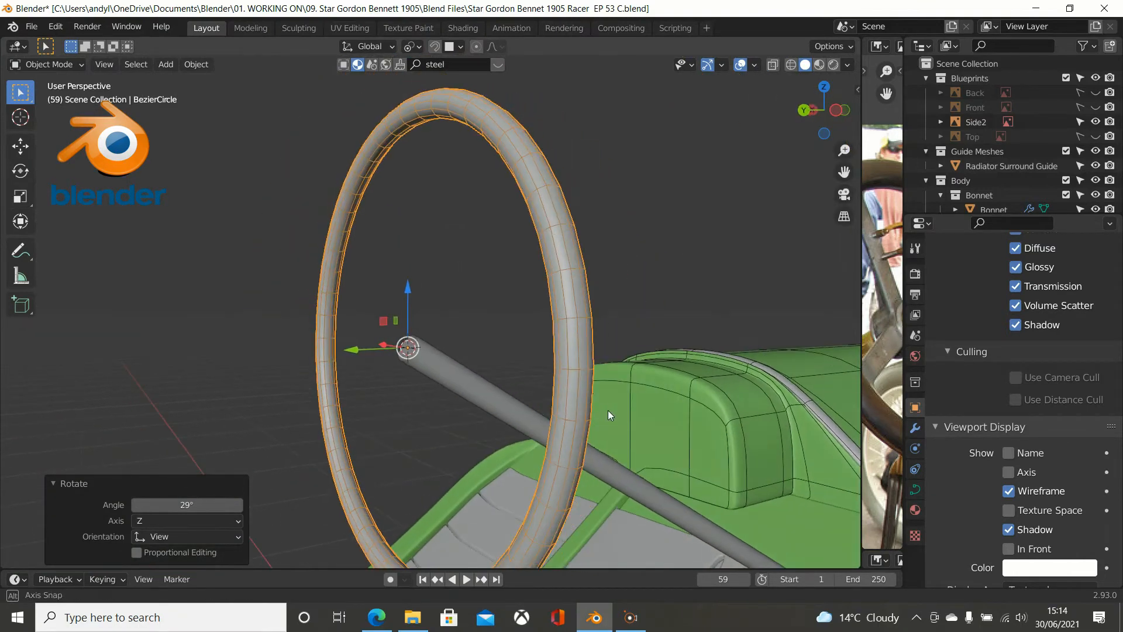
pyautogui.scroll(2, 638, 393)
pyautogui.scroll(-1, 641, 392)
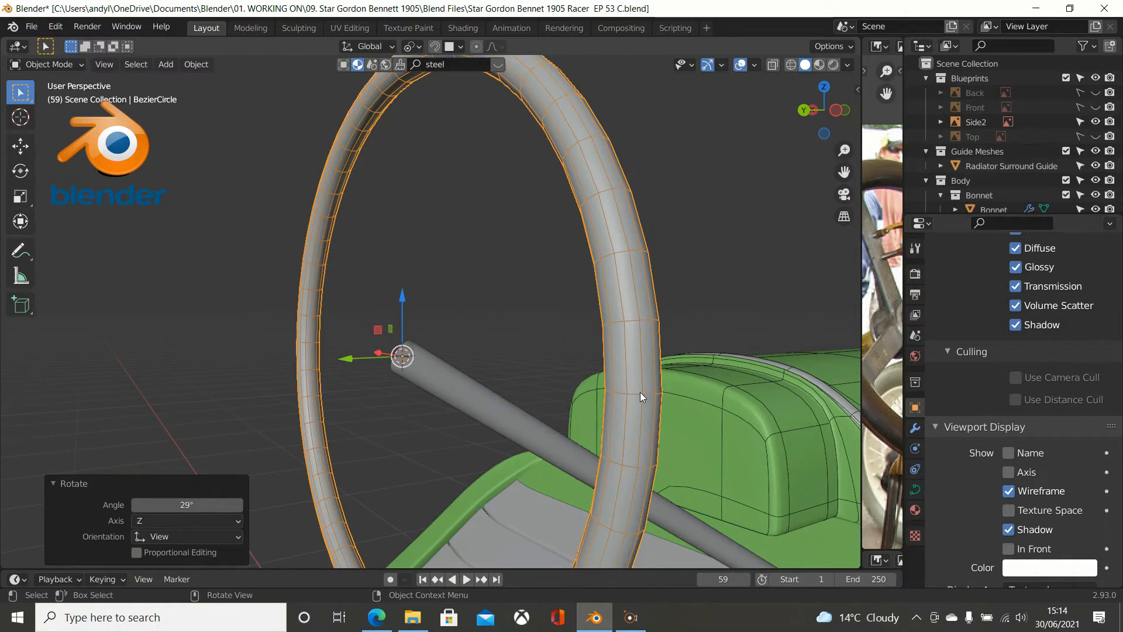
pyautogui.moveTo(585, 392); pyautogui.dragTo(648, 415, button='middle')
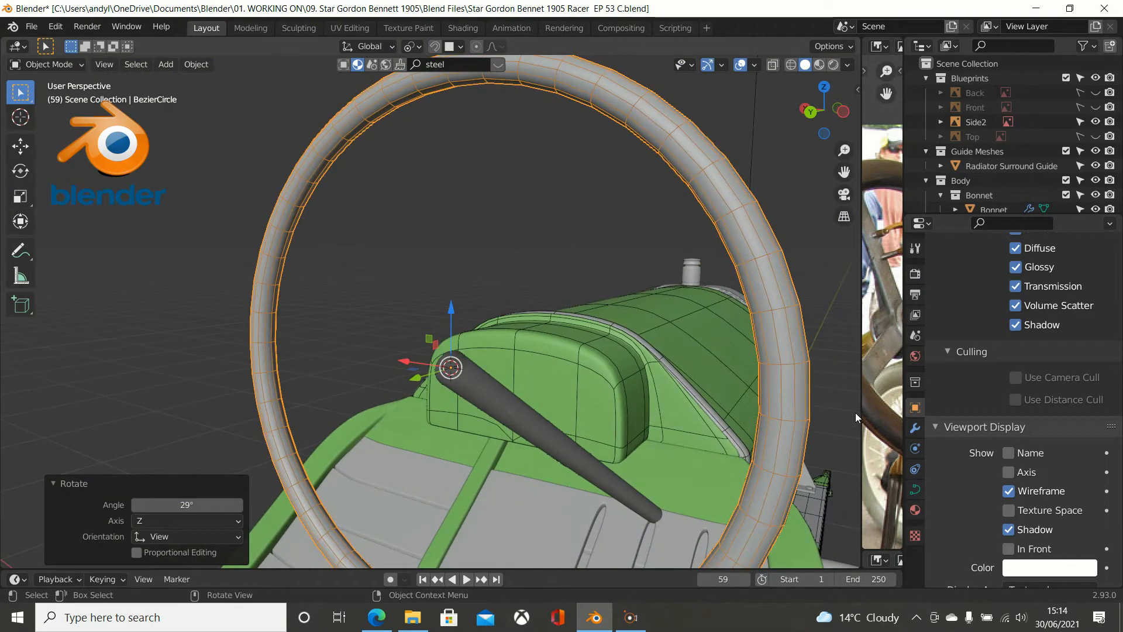
pyautogui.moveTo(863, 411); pyautogui.dragTo(554, 421)
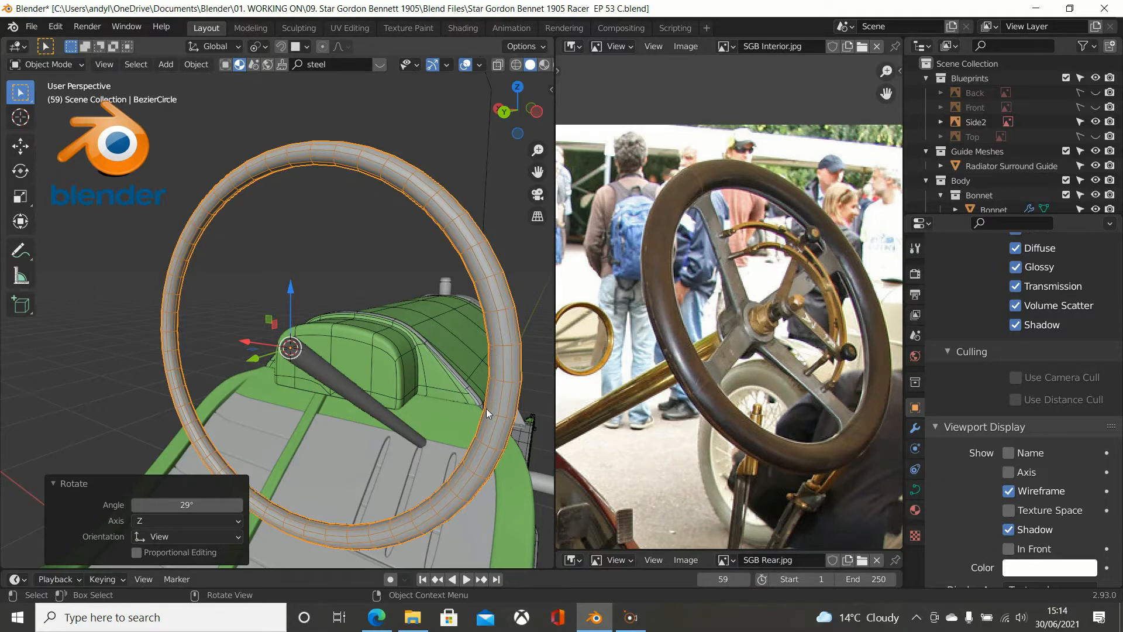
pyautogui.scroll(2, 501, 380)
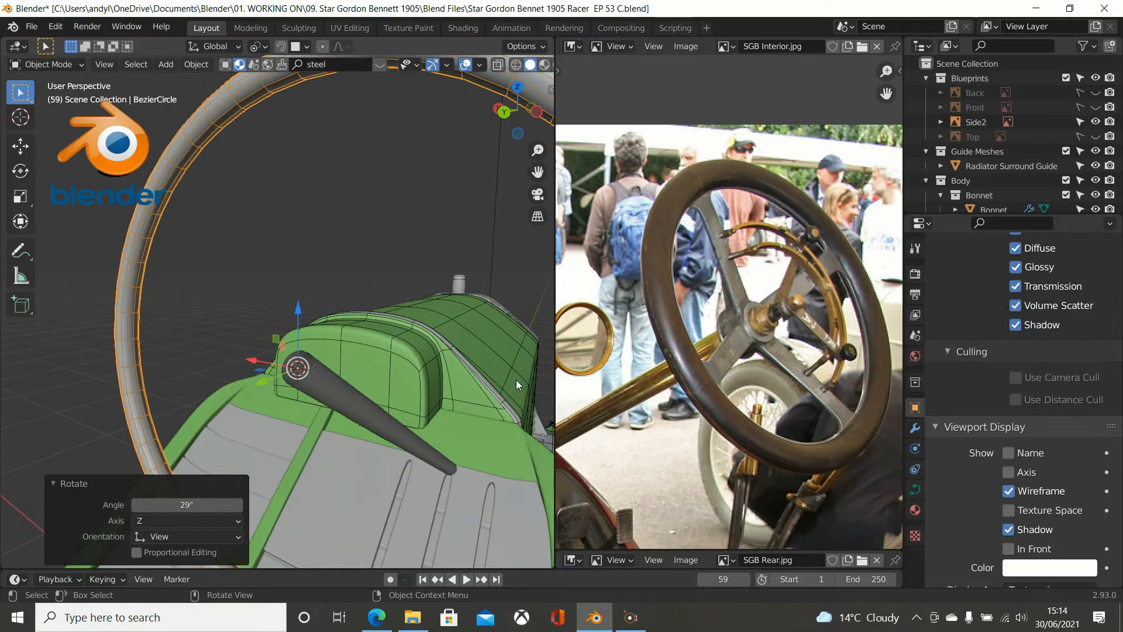
pyautogui.scroll(-2, 516, 380)
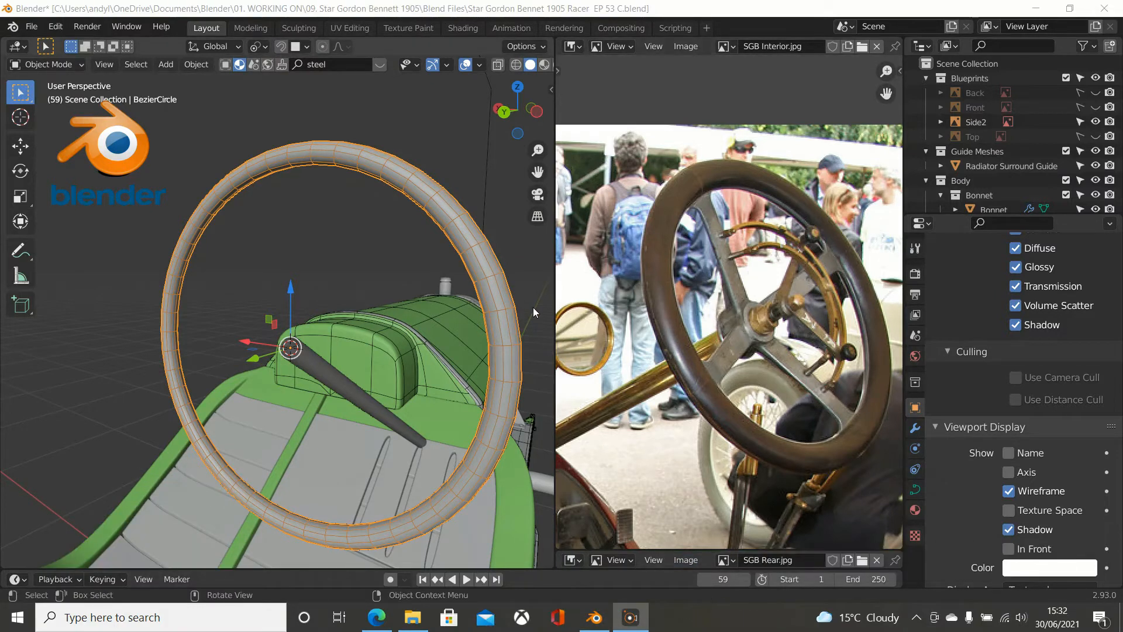
pyautogui.scroll(2, 498, 277)
pyautogui.scroll(-3, 497, 283)
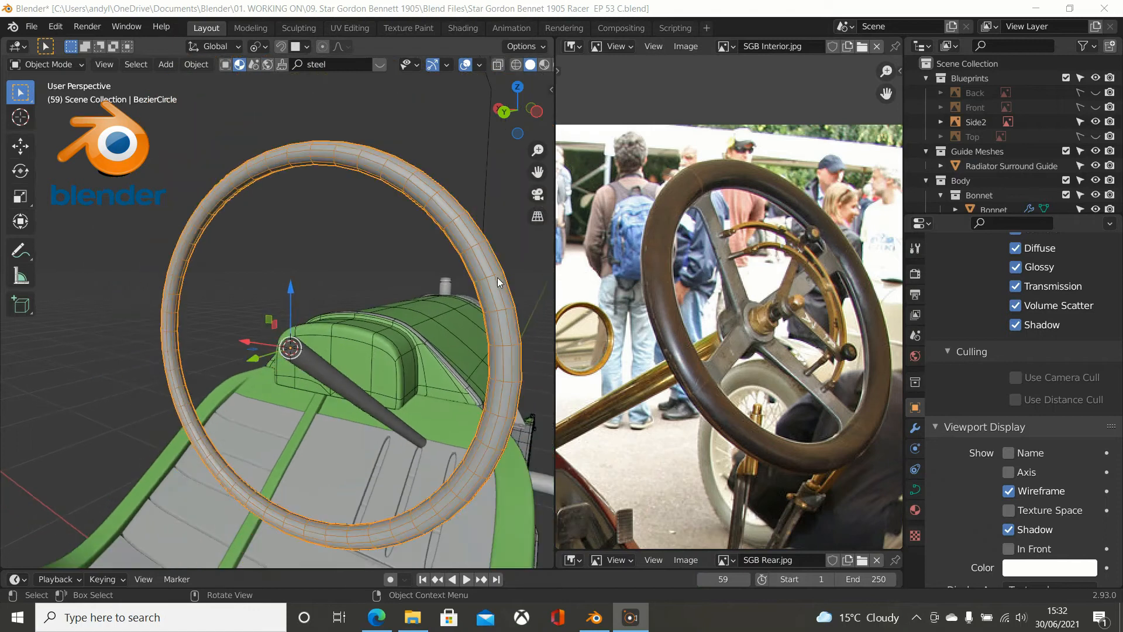
# Select the steering wheel rim curve, convert it to a mesh and enter Edit Mode.
pyautogui.click(481, 251)
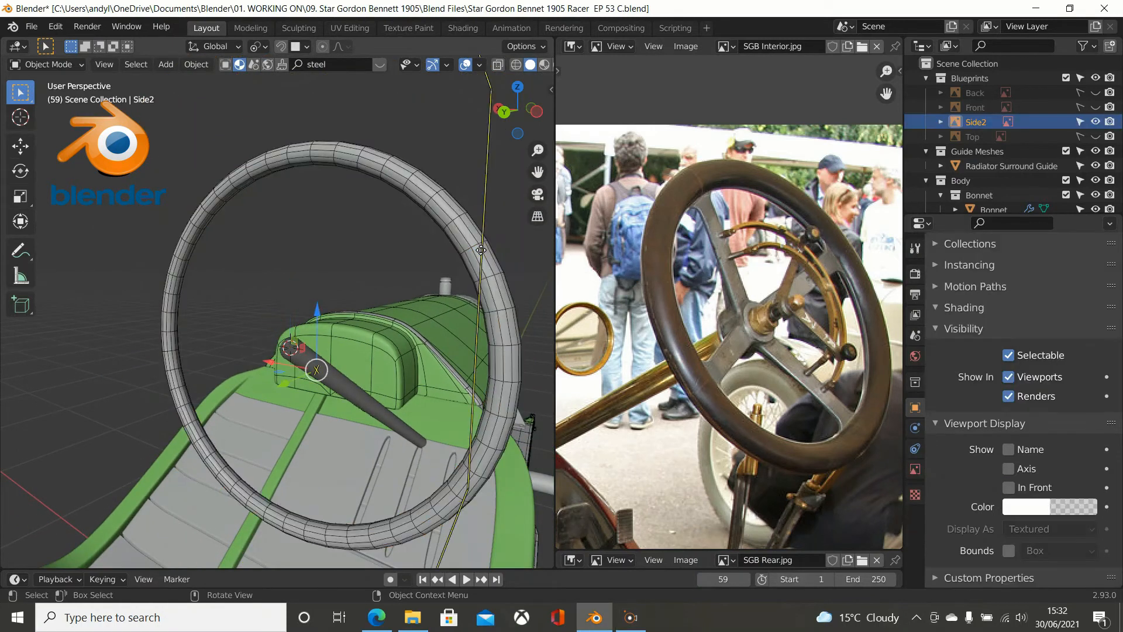
pyautogui.click(465, 240)
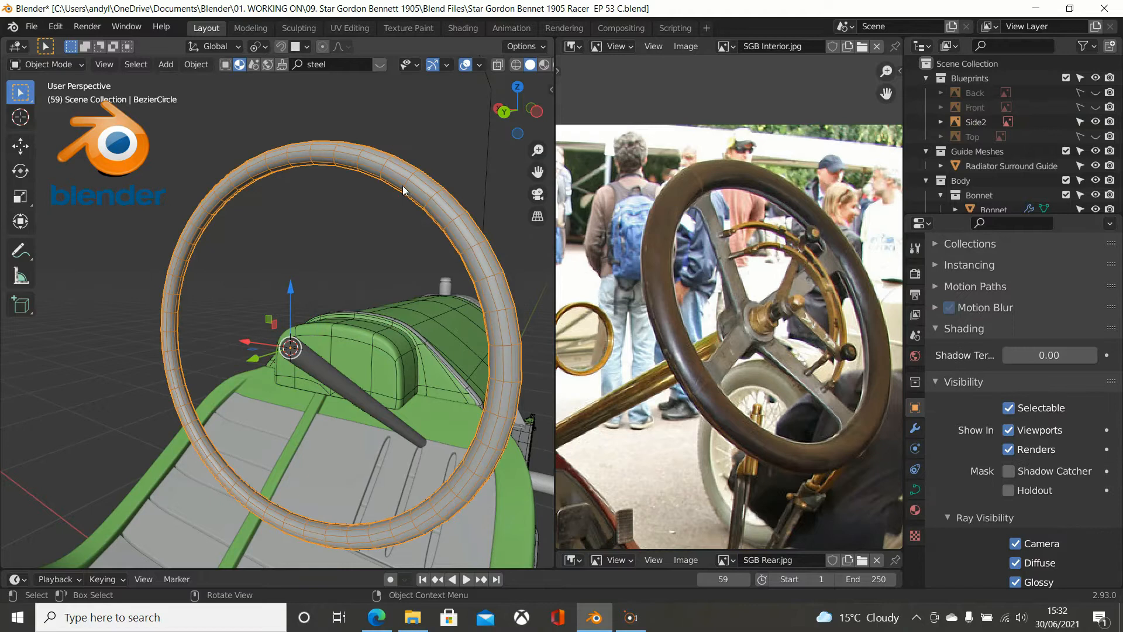
pyautogui.click(198, 66)
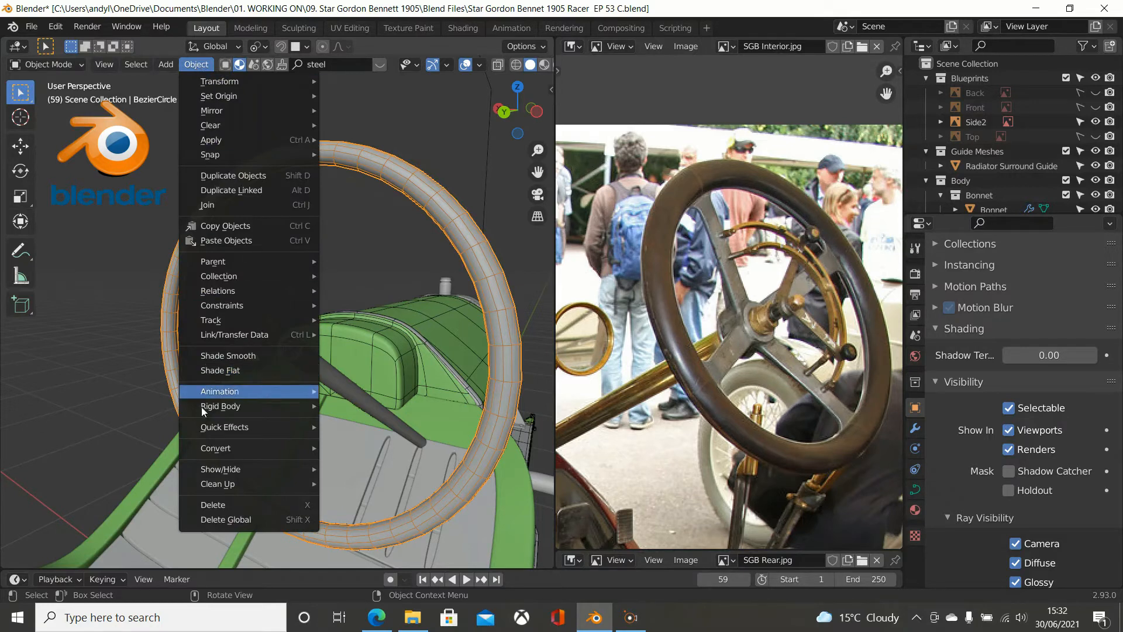
pyautogui.moveTo(235, 446)
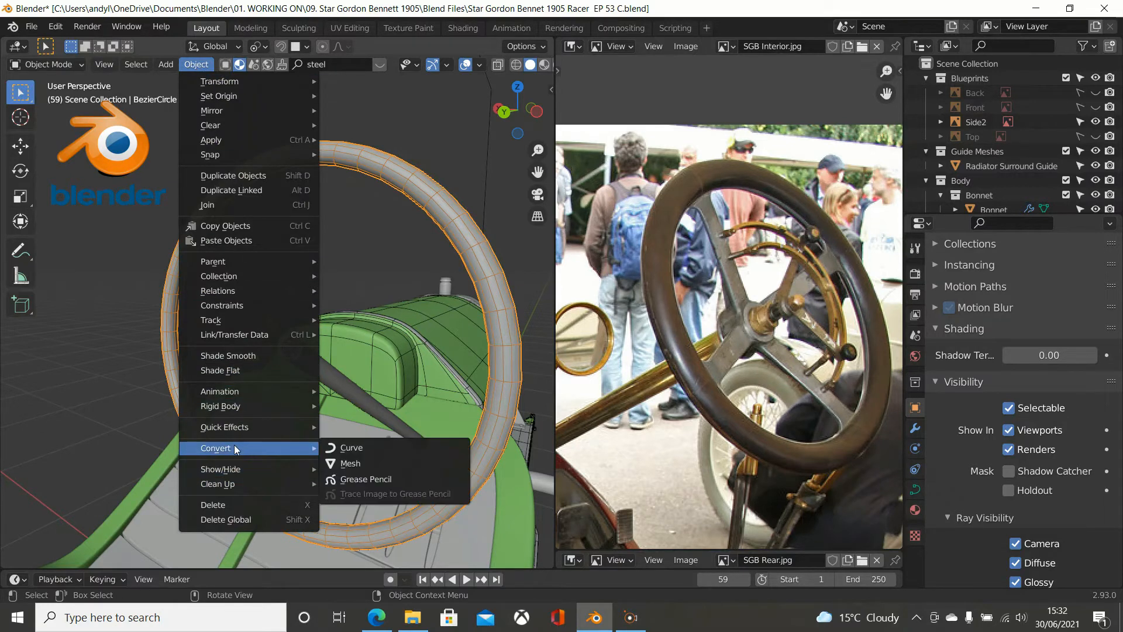
pyautogui.click(355, 463)
pyautogui.press('Tab')
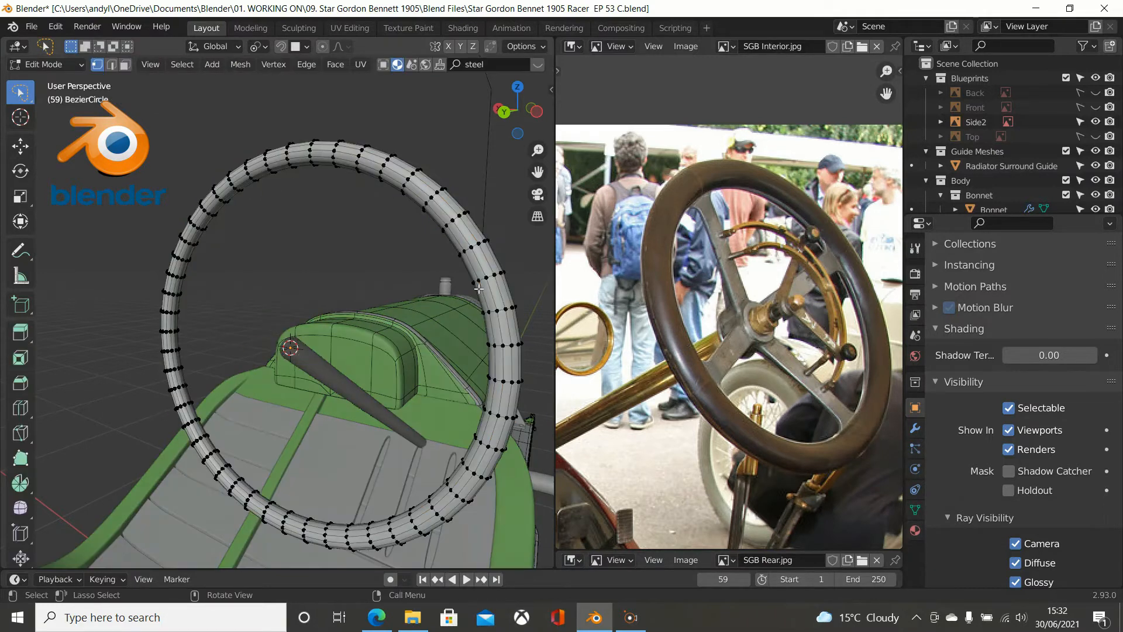
# Bevel the edge loop running around the inner side of the steering wheel rim with a width of about 0.015 m.
pyautogui.scroll(-1, 485, 277)
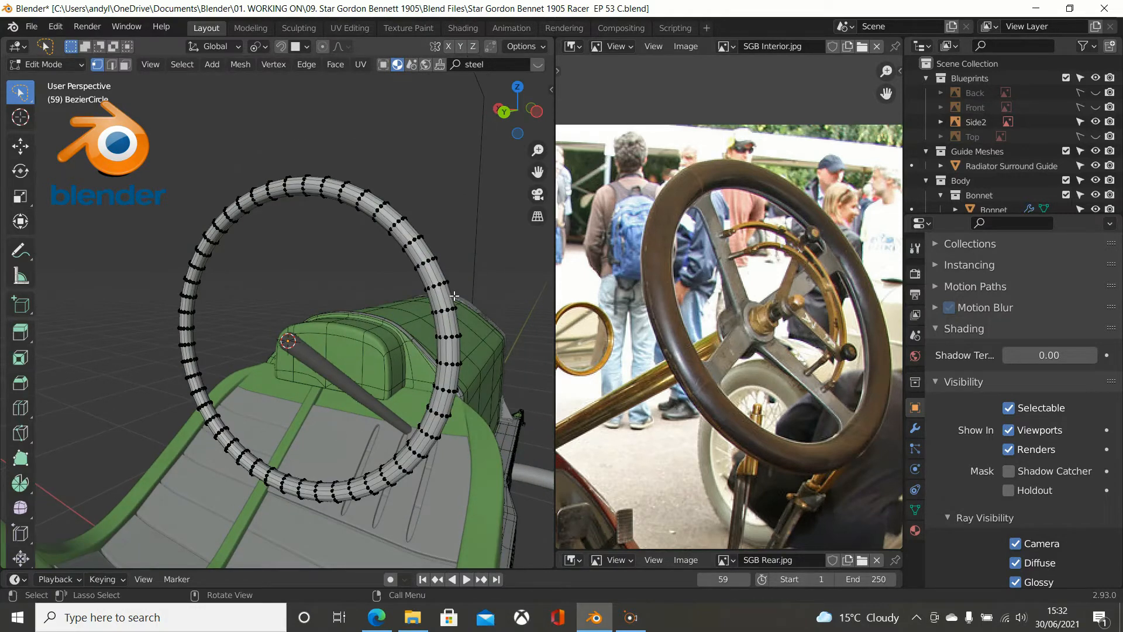
pyautogui.press('ctrl+KP_1')
pyautogui.scroll(3, 455, 296)
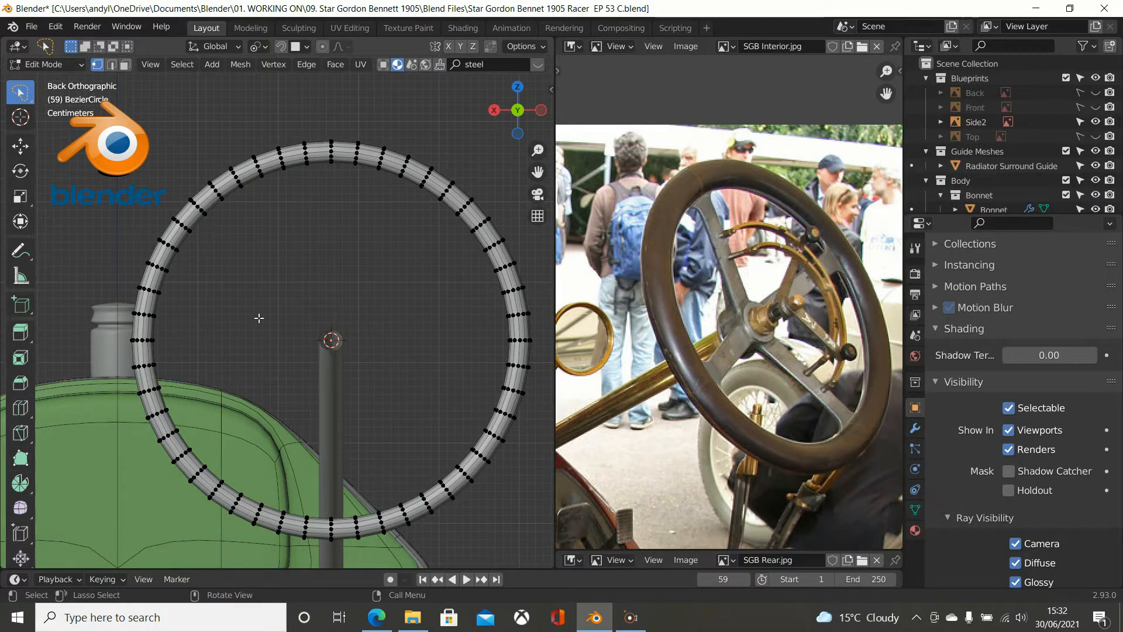
pyautogui.moveTo(308, 317); pyautogui.dragTo(422, 326, button='middle')
pyautogui.scroll(6, 433, 322)
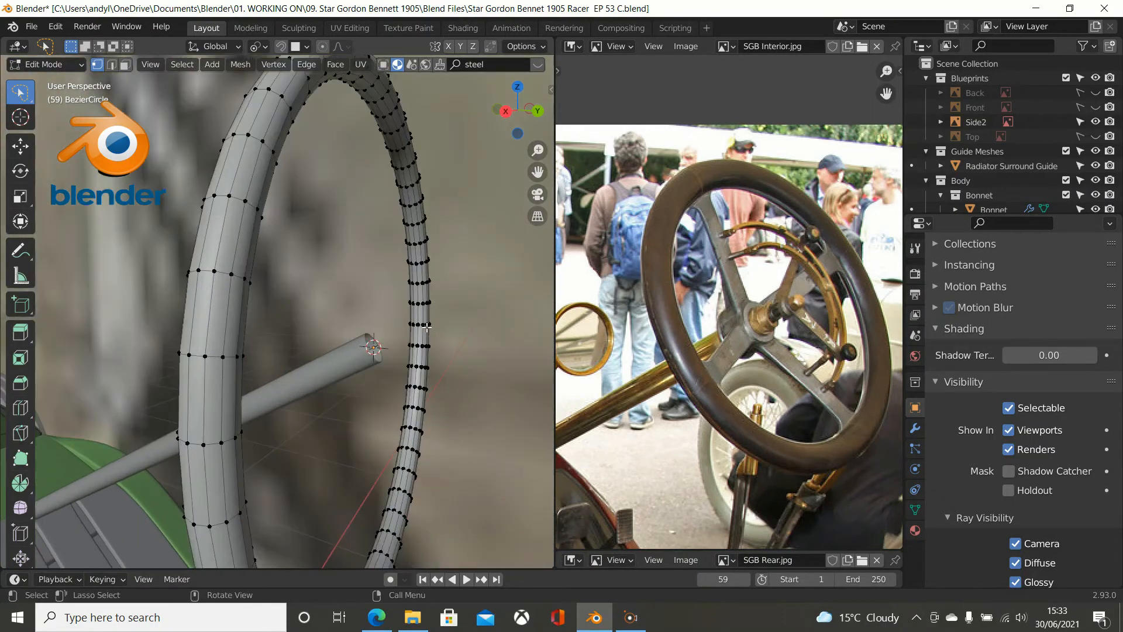
pyautogui.scroll(3, 477, 321)
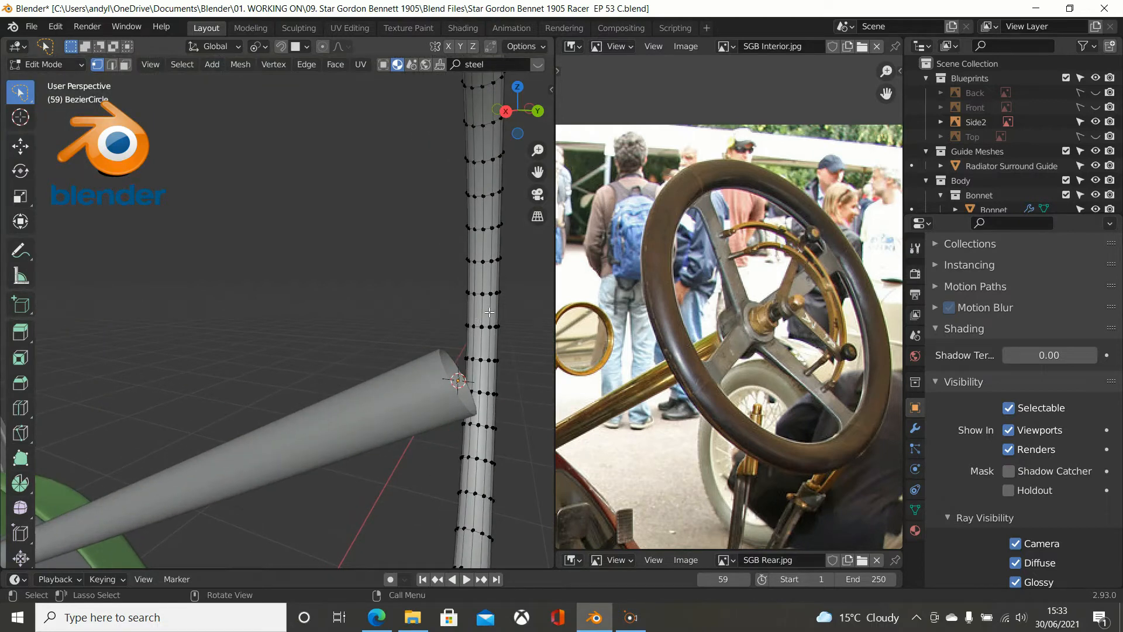
pyautogui.scroll(1, 490, 311)
pyautogui.keyDown('shift'); pyautogui.moveTo(490, 311); pyautogui.dragTo(483, 284, button='middle'); pyautogui.keyUp('shift')
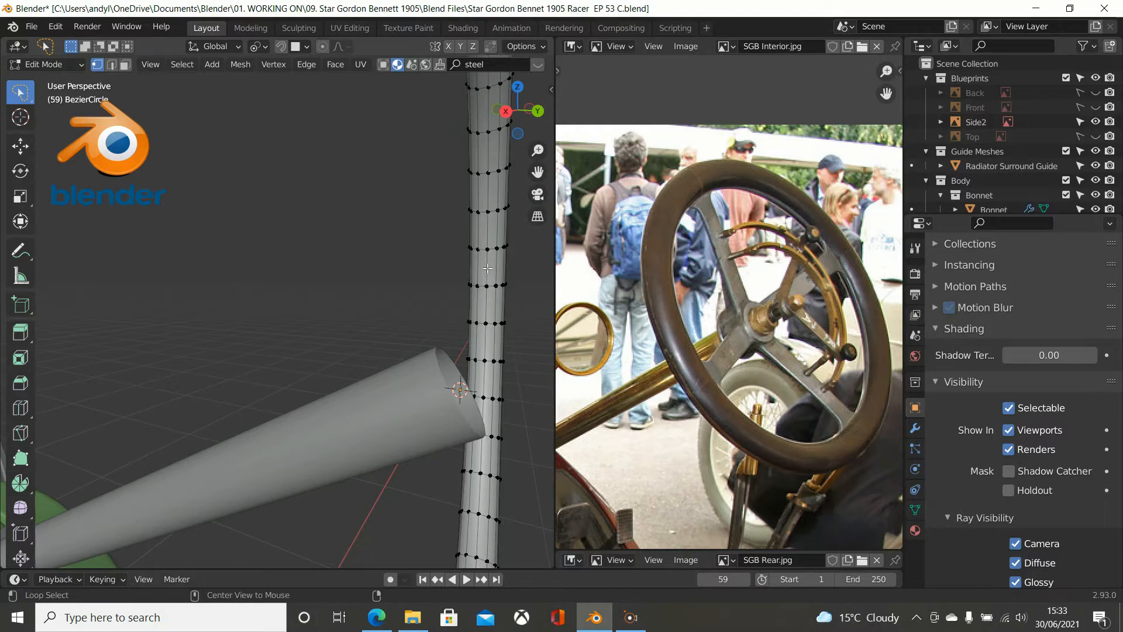
pyautogui.keyDown('alt'); pyautogui.click(488, 268); pyautogui.keyUp('alt')
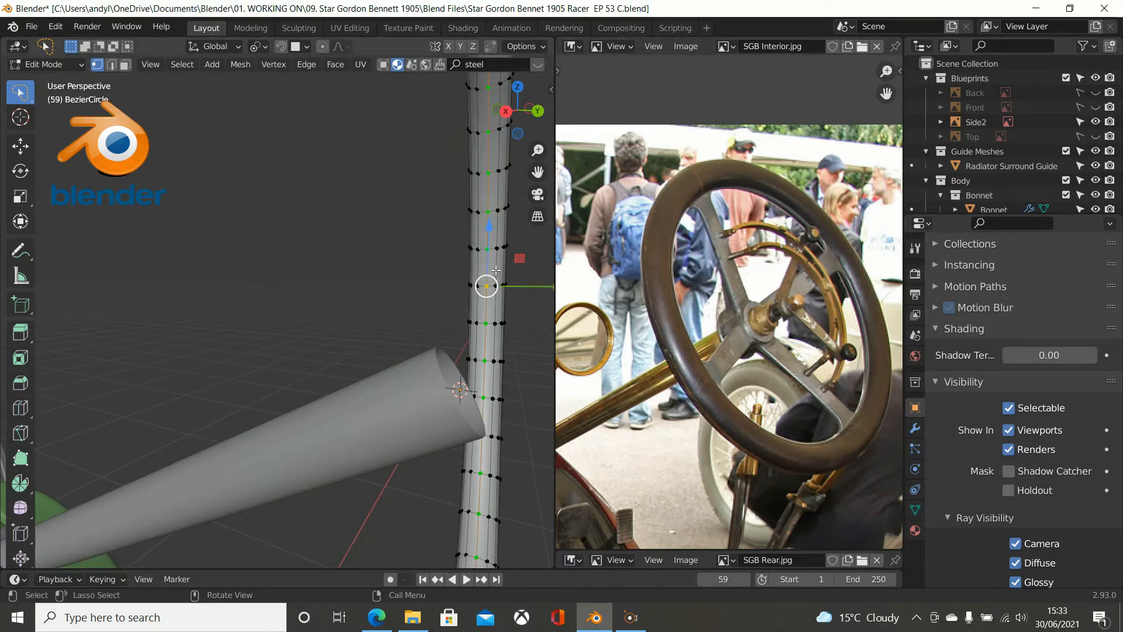
pyautogui.scroll(1, 492, 266)
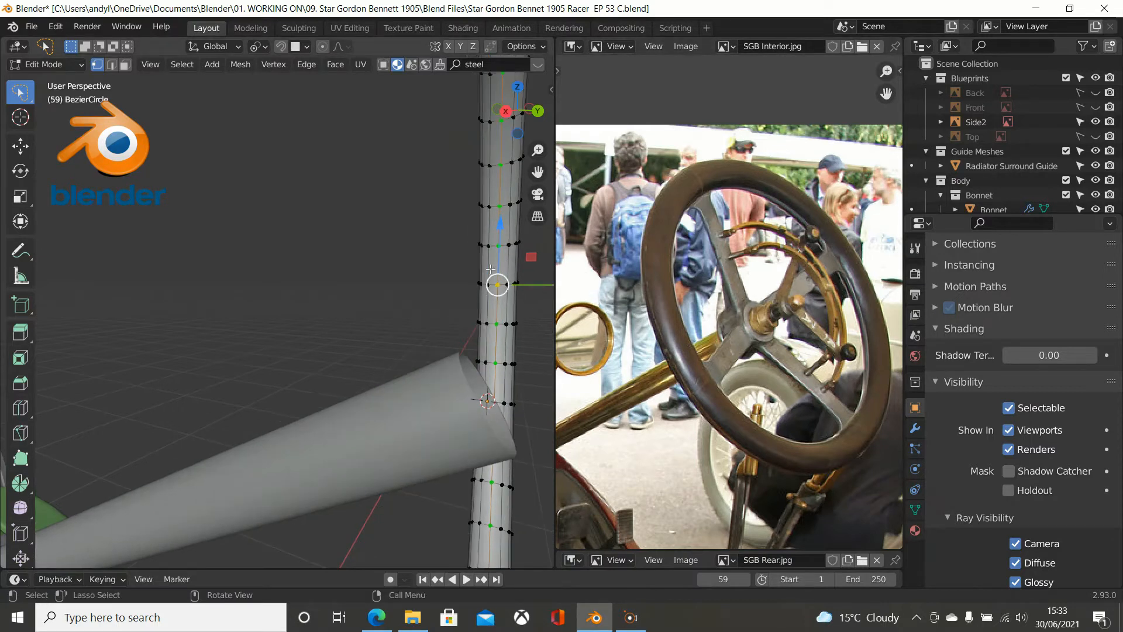
pyautogui.keyDown('shift'); pyautogui.moveTo(456, 252); pyautogui.dragTo(368, 231, button='middle'); pyautogui.keyUp('shift')
pyautogui.scroll(1, 484, 277)
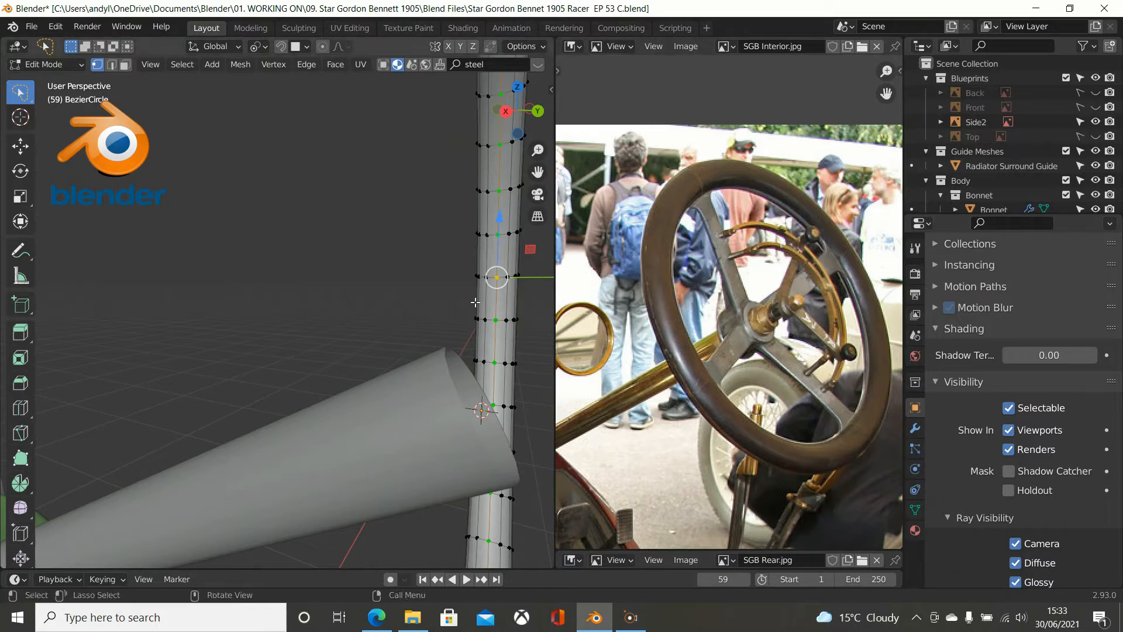
pyautogui.hotkey('ctrl', 'b')
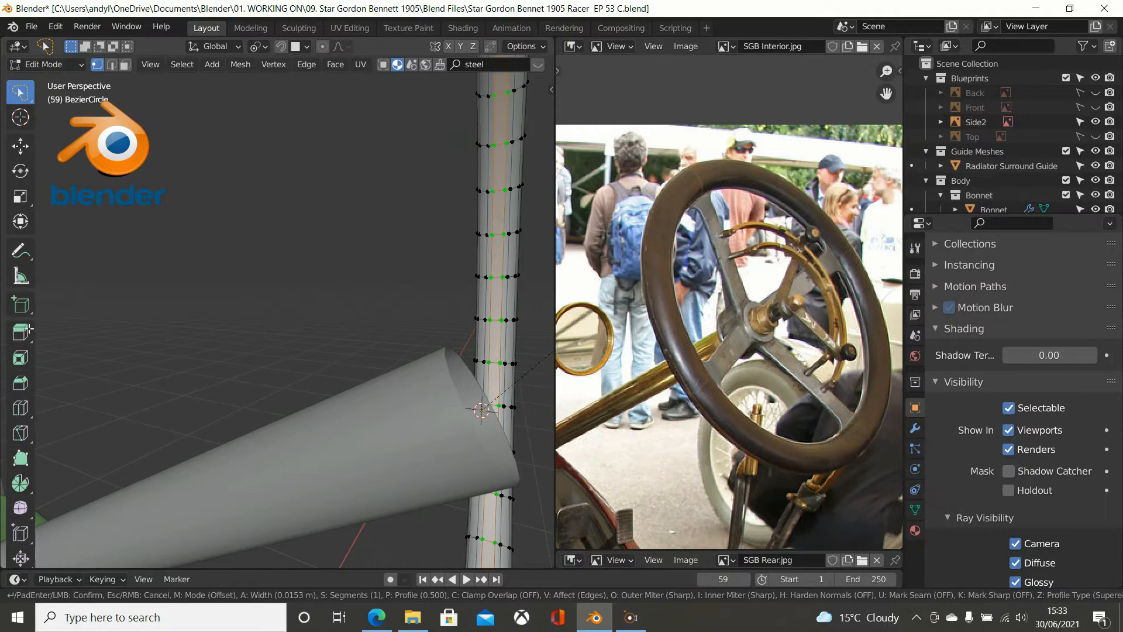
pyautogui.click(29, 329)
pyautogui.scroll(-1, 23, 321)
pyautogui.scroll(-2, 83, 275)
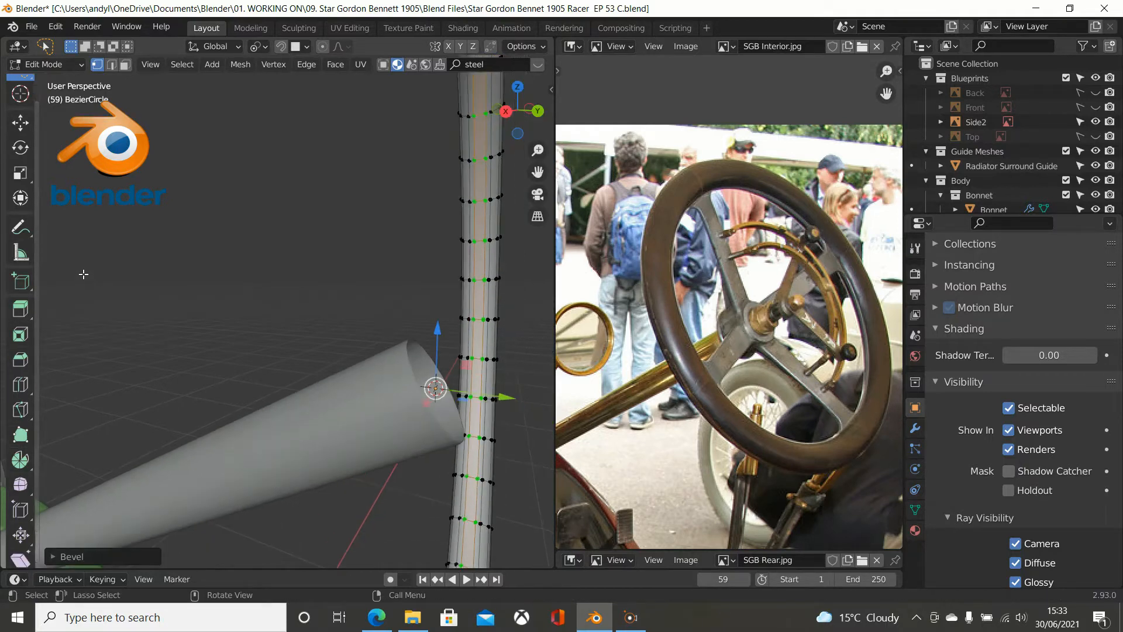
pyautogui.scroll(-1, 92, 269)
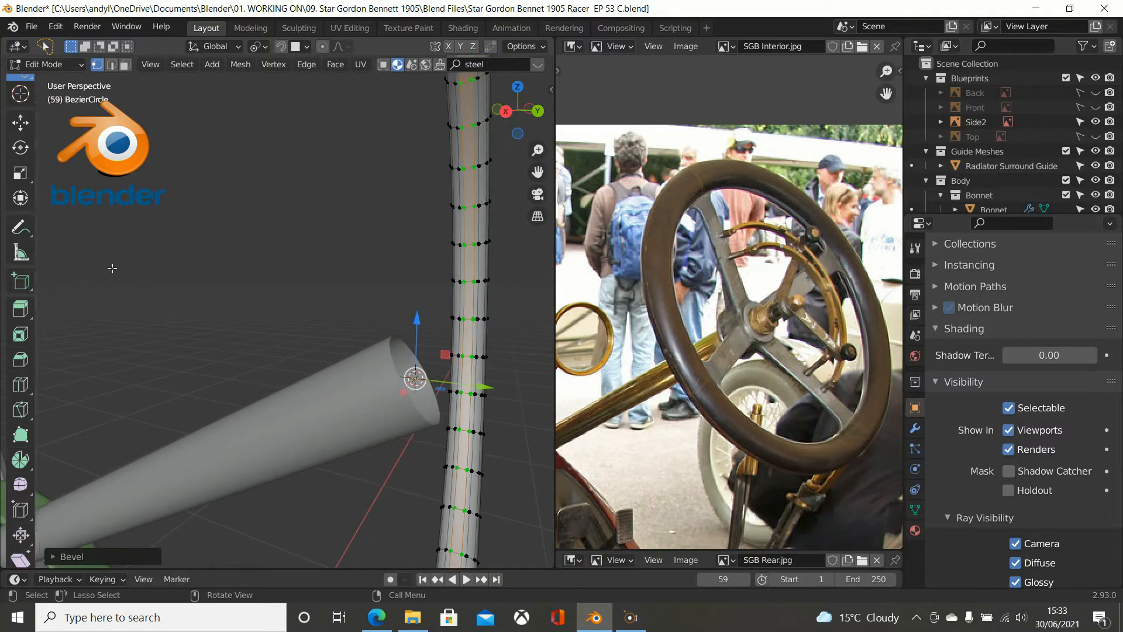
# Delete the faces of the bevelled strip on the inner side of the rim and inspect the wheel against the photo.
pyautogui.press('x')
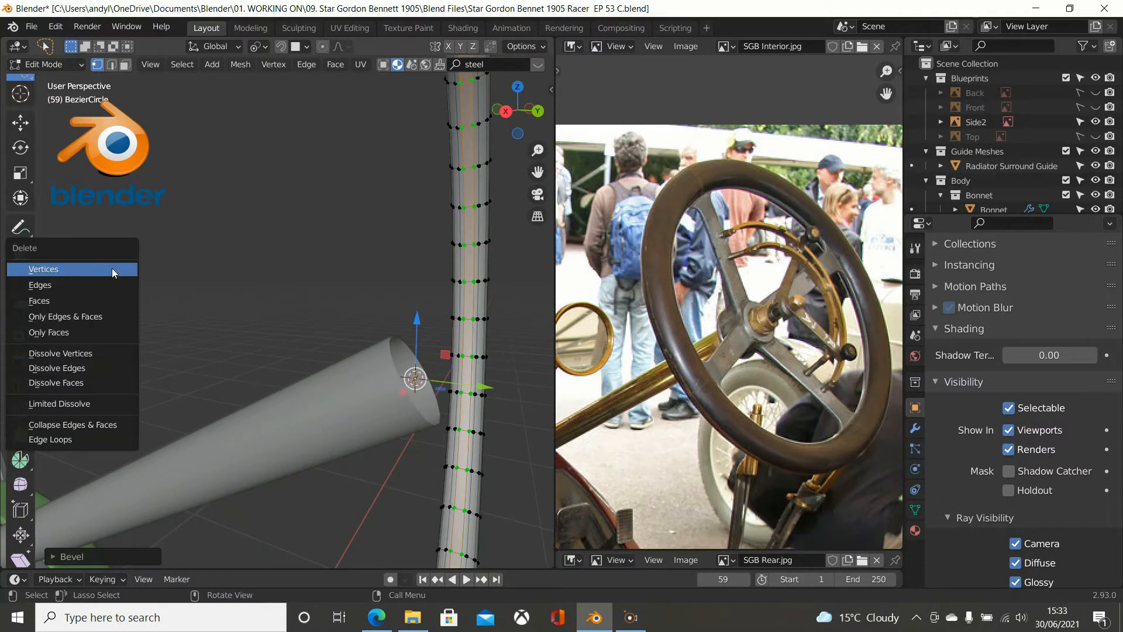
pyautogui.click(99, 295)
pyautogui.moveTo(117, 290); pyautogui.dragTo(508, 327, button='middle')
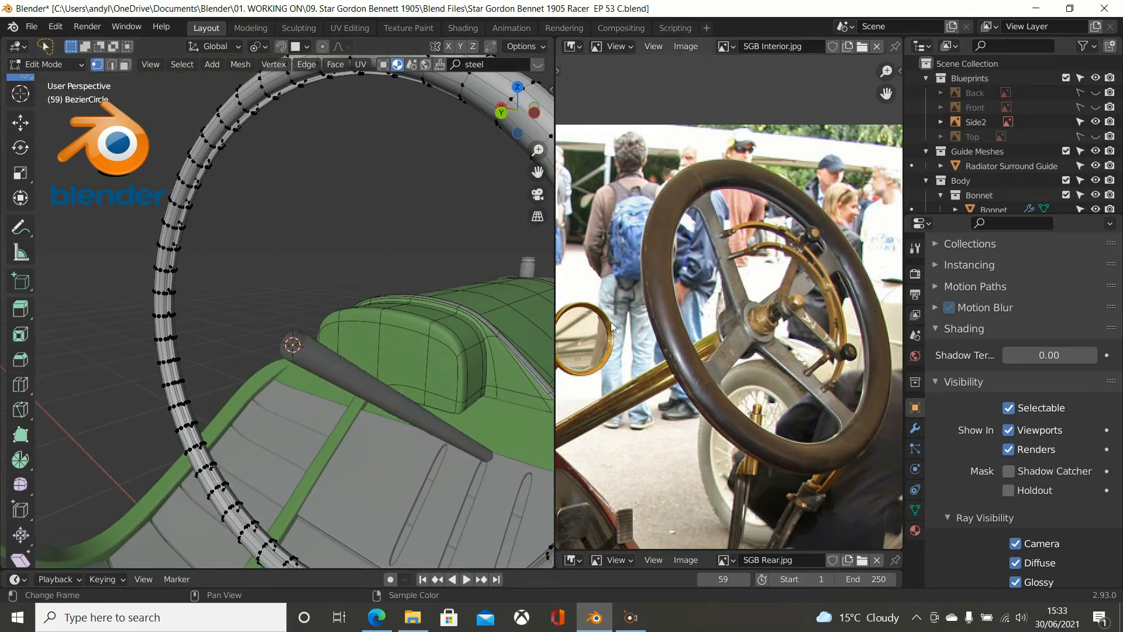
# Enlarge the 3D viewport, show the whole steering wheel rim in the back orthographic view, and leave Edit Mode.
pyautogui.scroll(1, 541, 328)
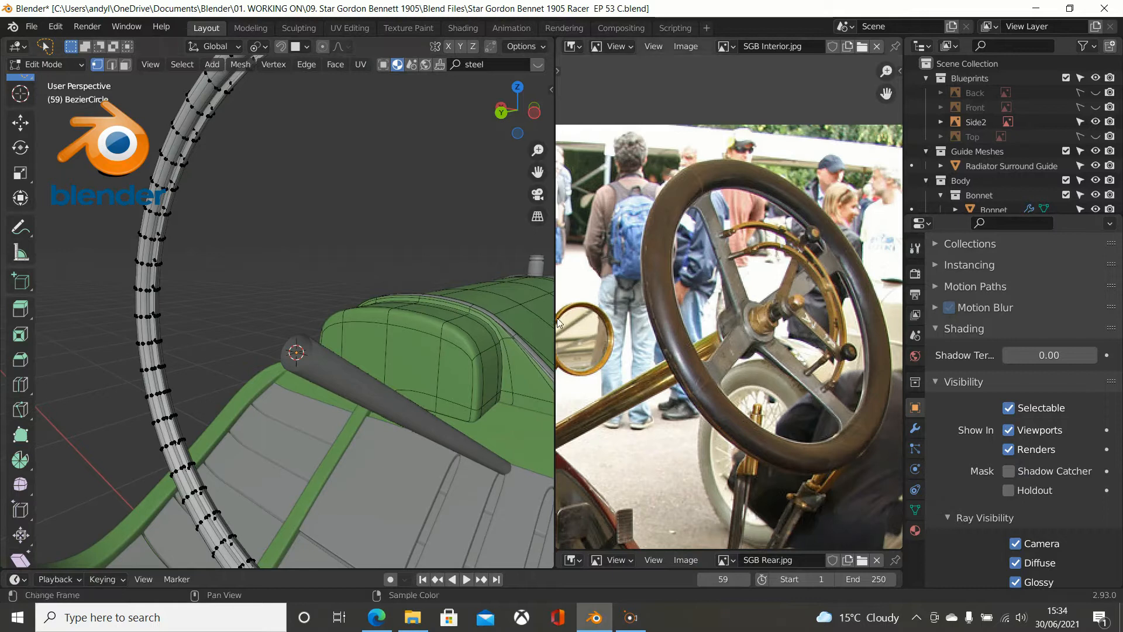
pyautogui.moveTo(554, 319); pyautogui.dragTo(789, 319)
pyautogui.moveTo(352, 298); pyautogui.dragTo(254, 276, button='middle')
pyautogui.press('ctrl+KP_1')
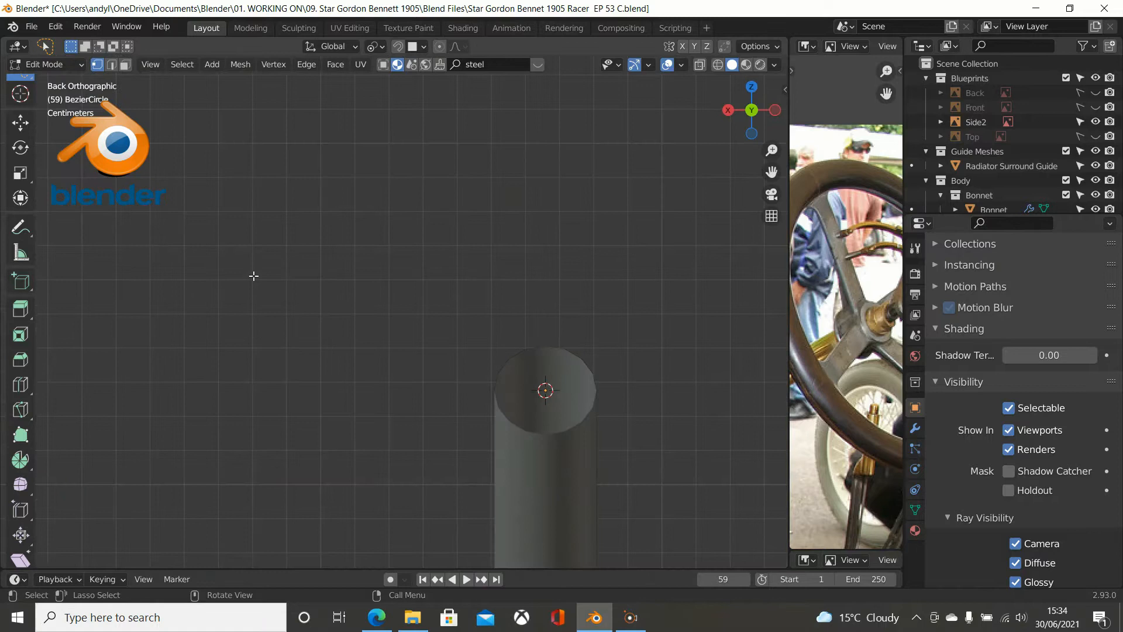
pyautogui.scroll(-2, 253, 275)
pyautogui.scroll(-1, 254, 275)
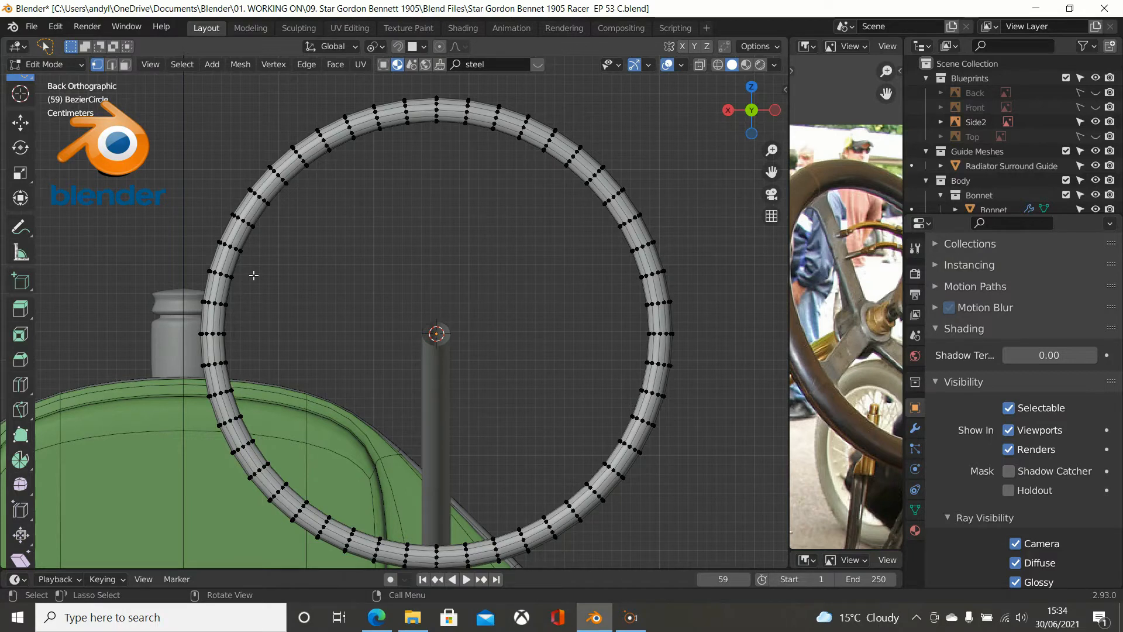
pyautogui.scroll(-3, 254, 276)
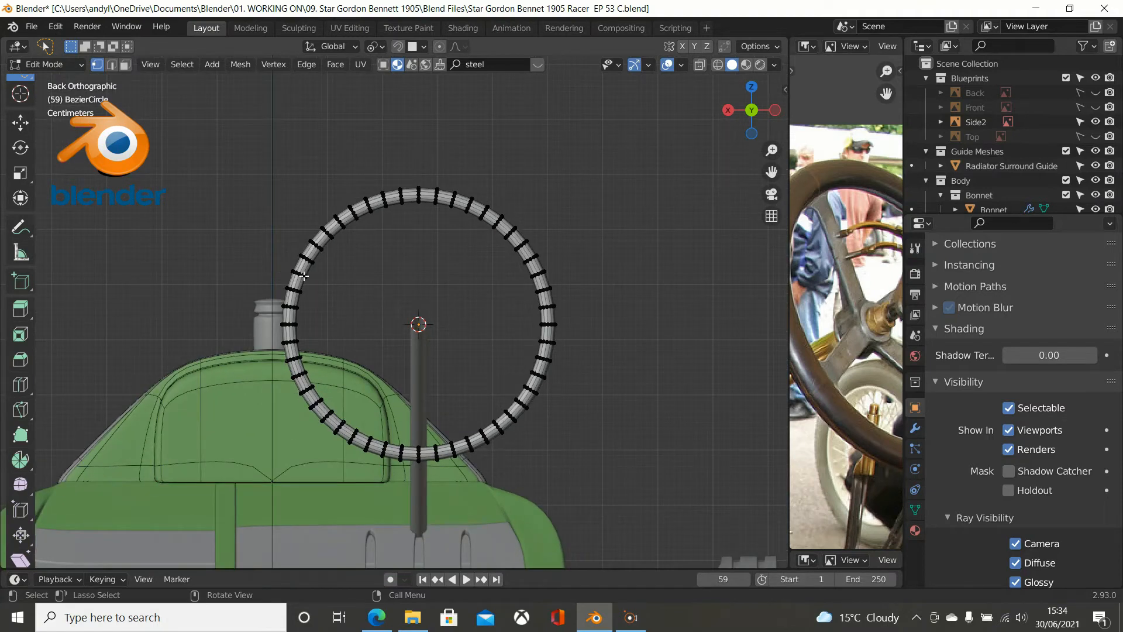
pyautogui.press('Tab')
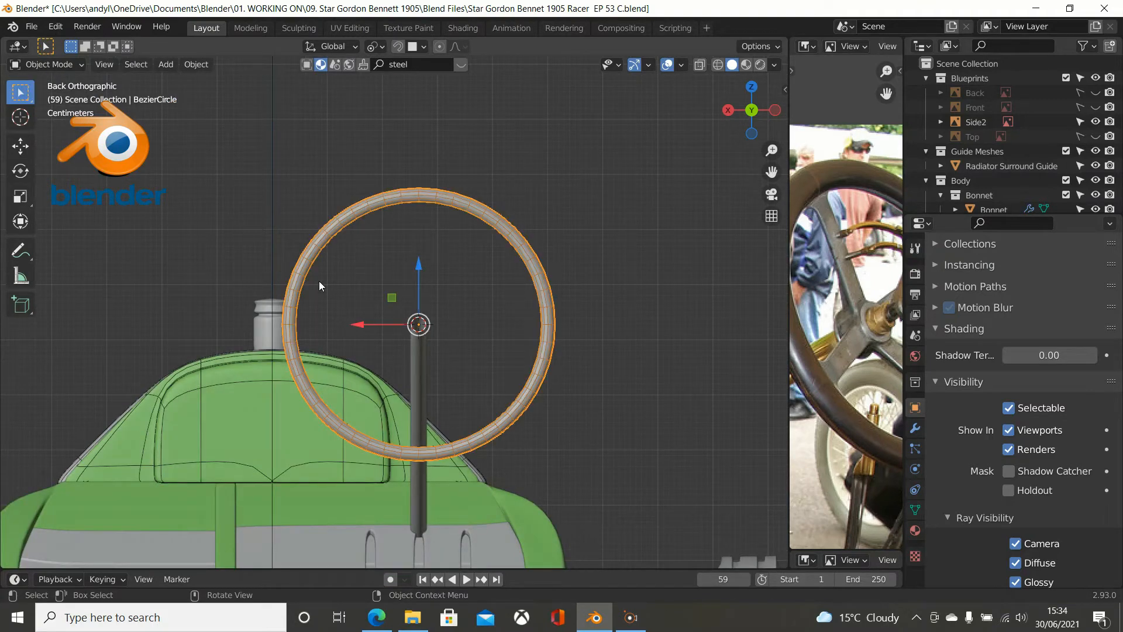
pyautogui.hotkey('ctrl', 'i')
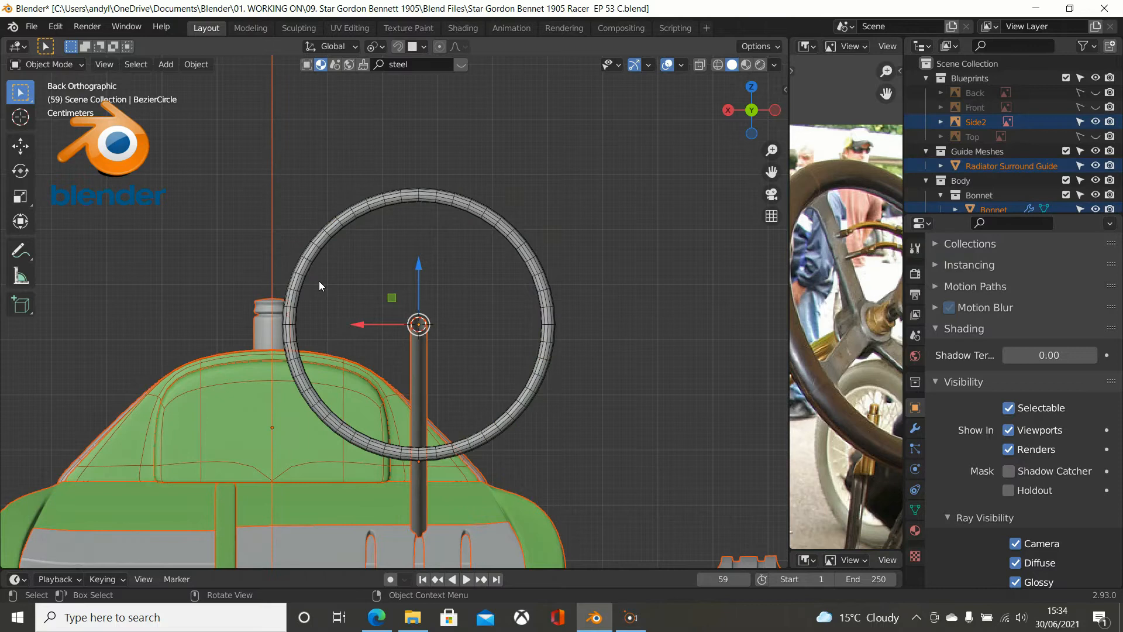
pyautogui.press('h')
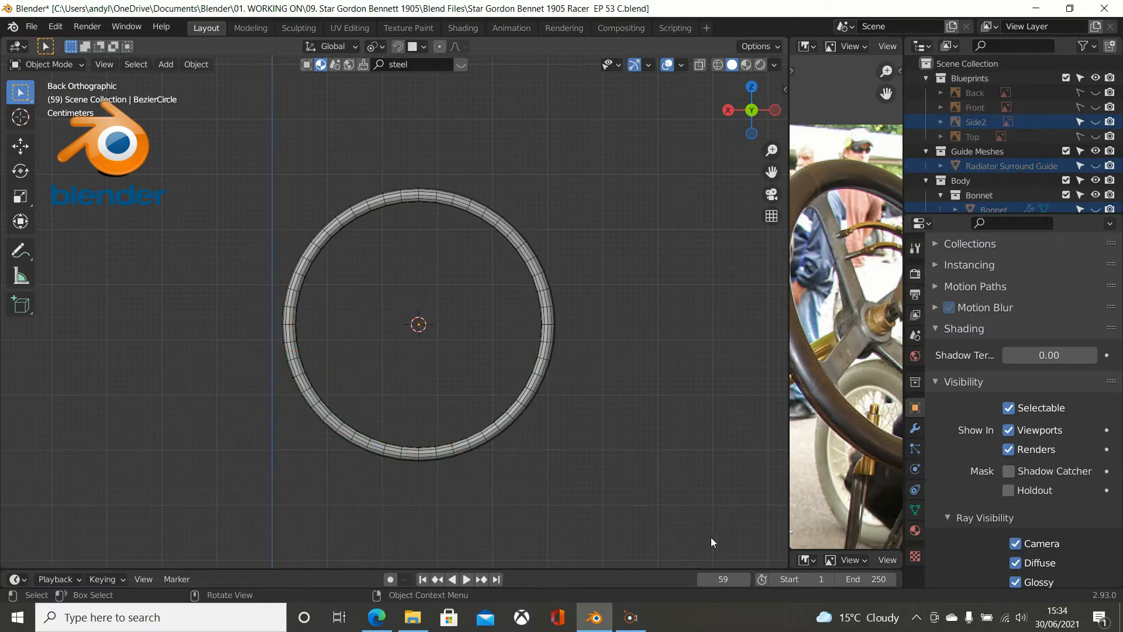
pyautogui.click(630, 617)
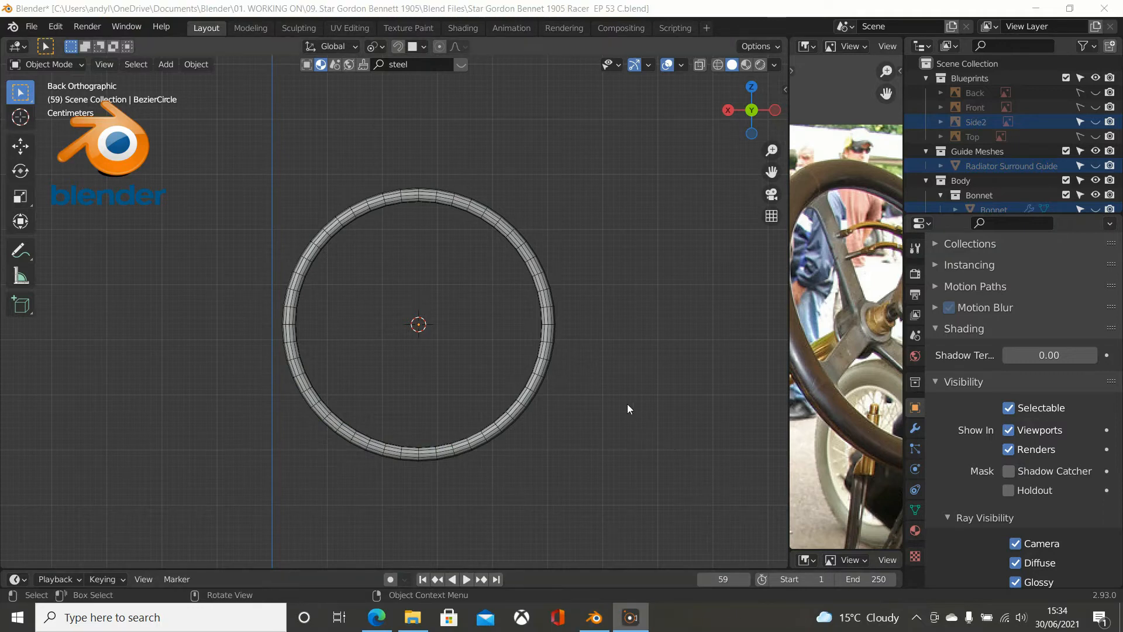
pyautogui.scroll(2, 627, 405)
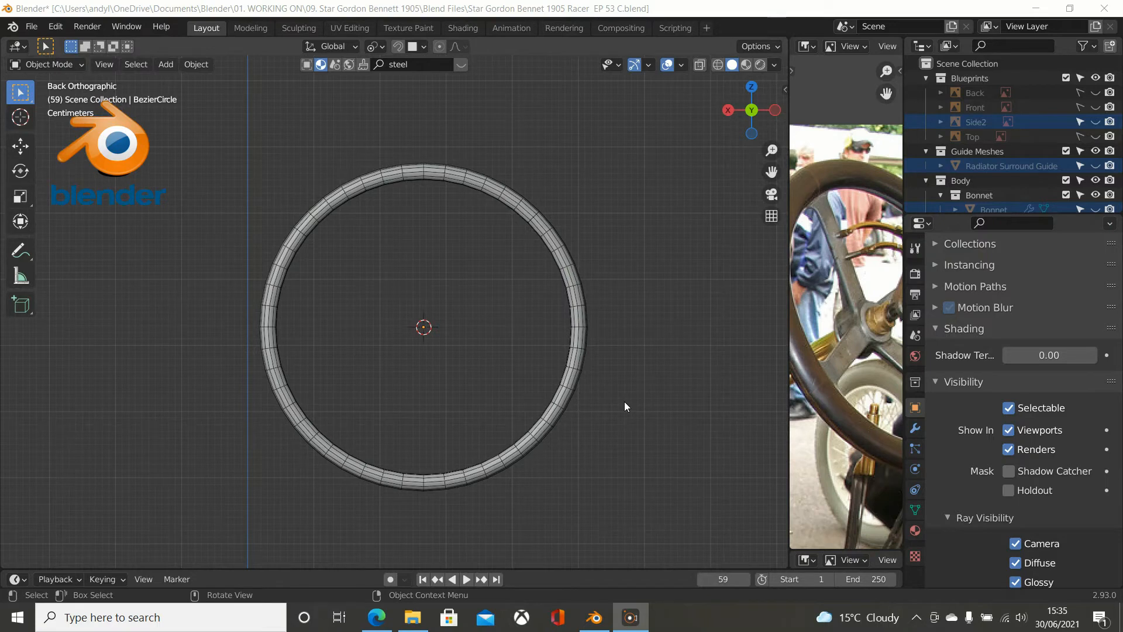
pyautogui.click(623, 401)
pyautogui.hotkey('alt', 'h')
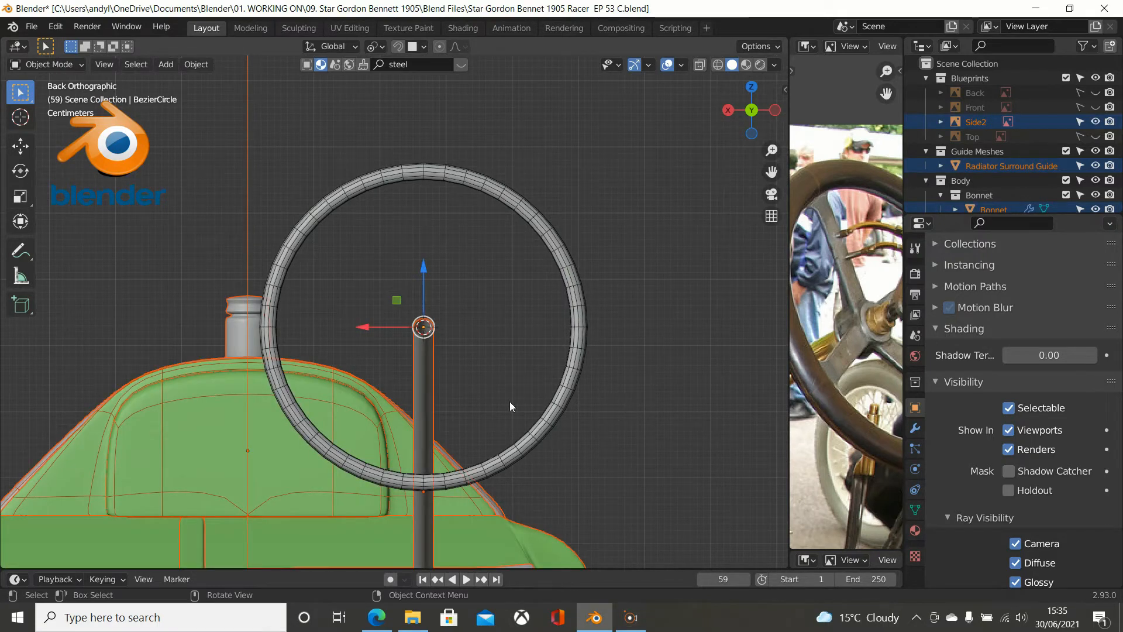
# Select the steering column cylinder and the wheel rim, and hide every other object in the scene.
pyautogui.scroll(2, 510, 403)
pyautogui.click(445, 409)
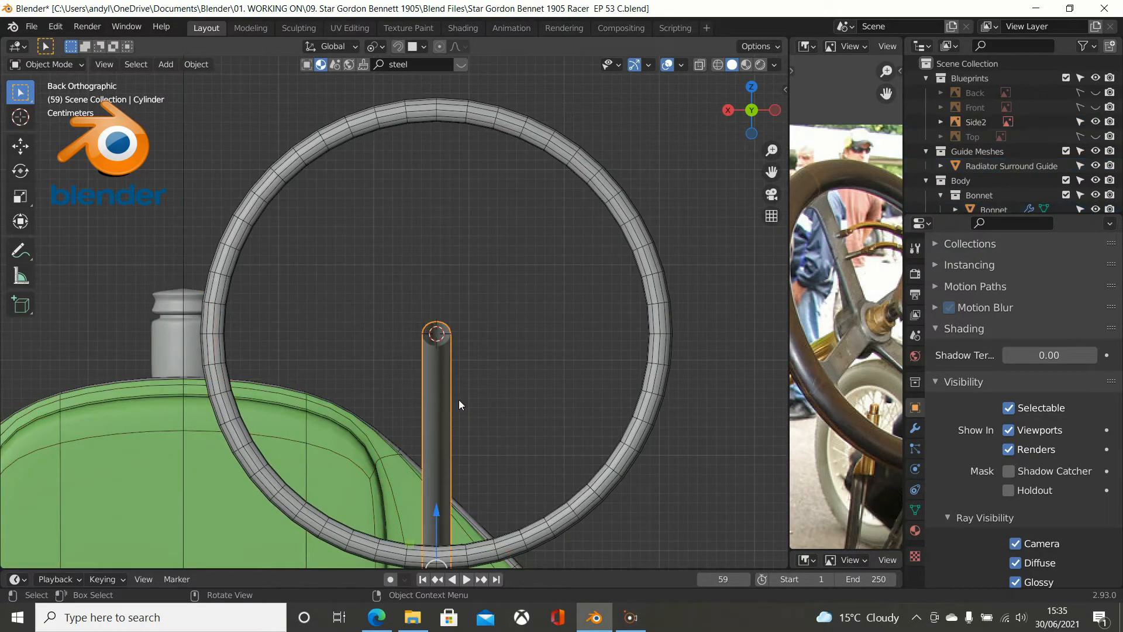
pyautogui.click(645, 257)
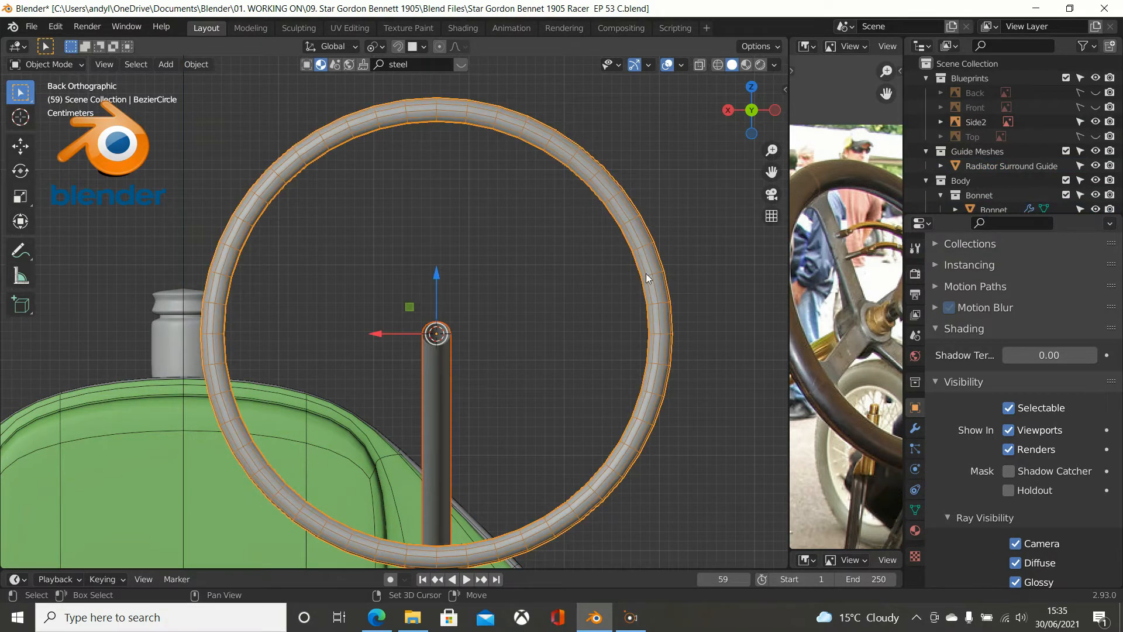
pyautogui.hotkey('ctrl', 'i')
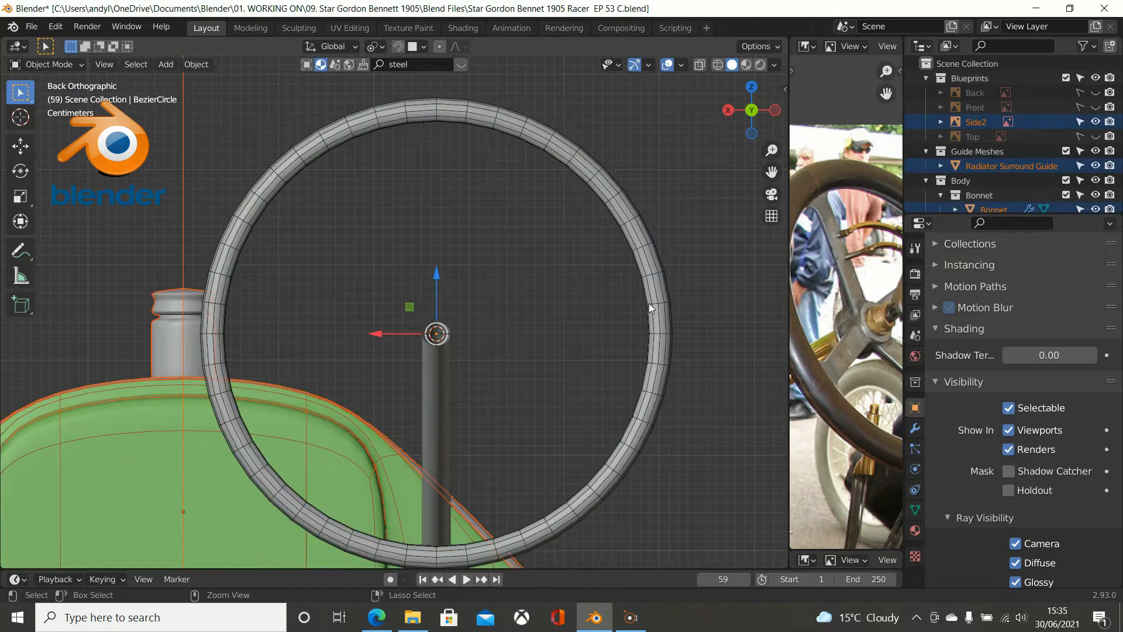
pyautogui.press('h')
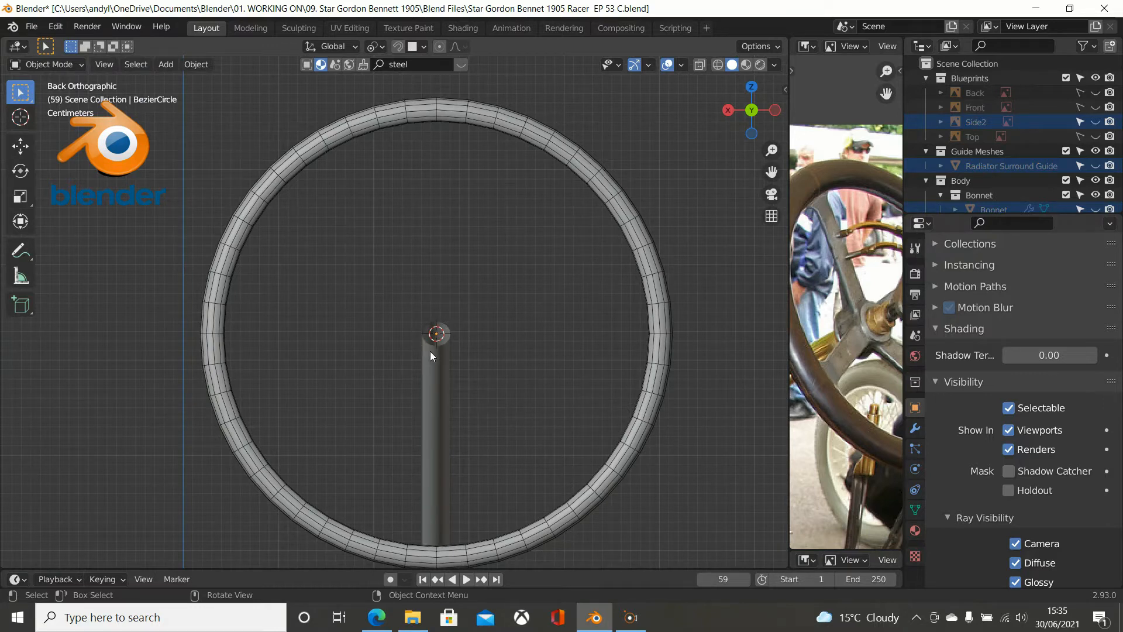
# Select only the steering column cylinder and show it beside the rim in the right orthographic view.
pyautogui.scroll(2, 431, 354)
pyautogui.scroll(-1, 449, 338)
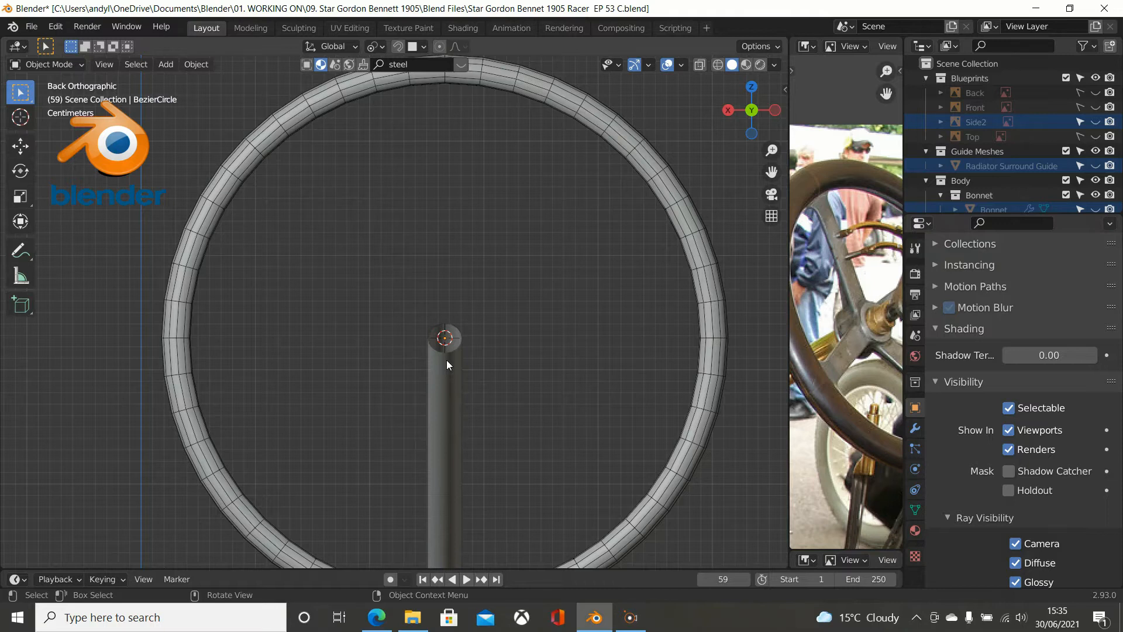
pyautogui.scroll(-2, 447, 360)
pyautogui.scroll(-5, 447, 361)
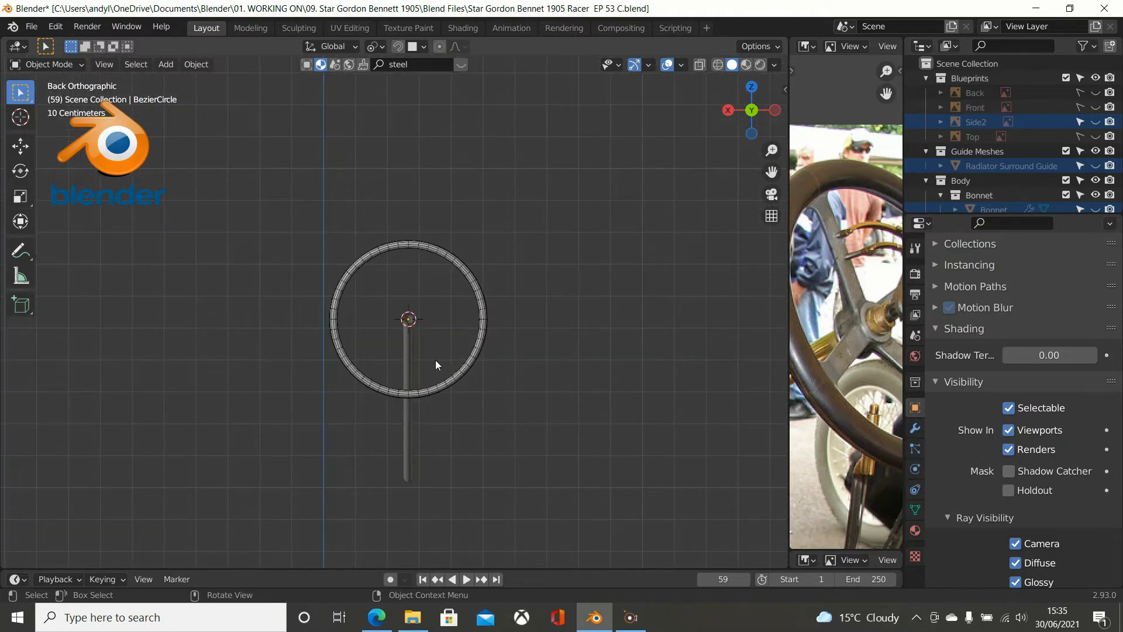
pyautogui.click(409, 355)
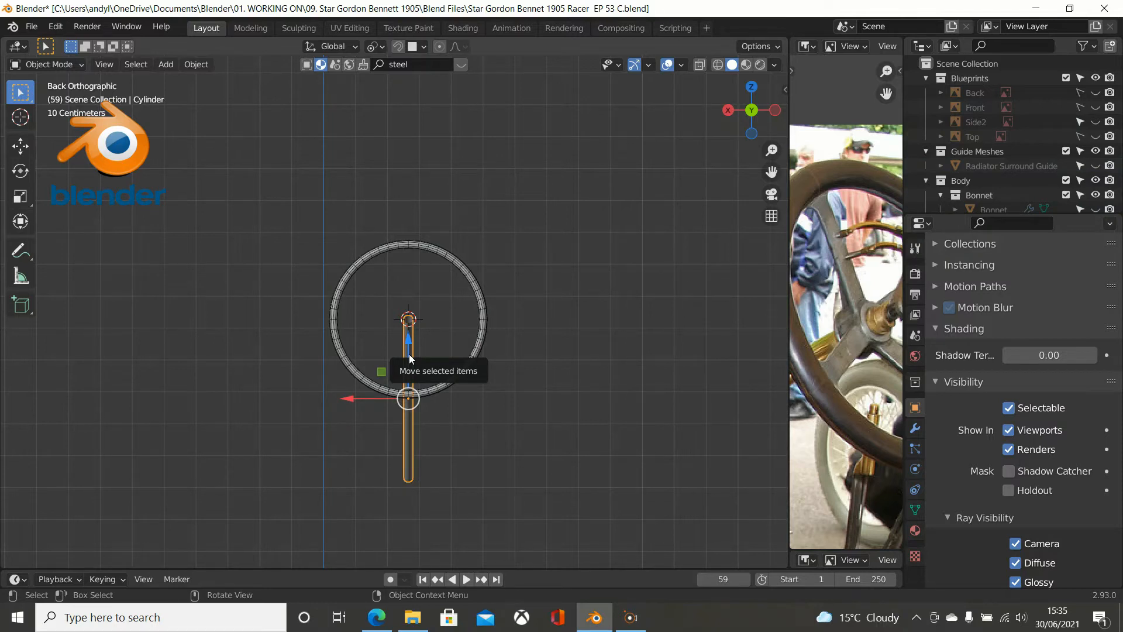
pyautogui.press('KP_3')
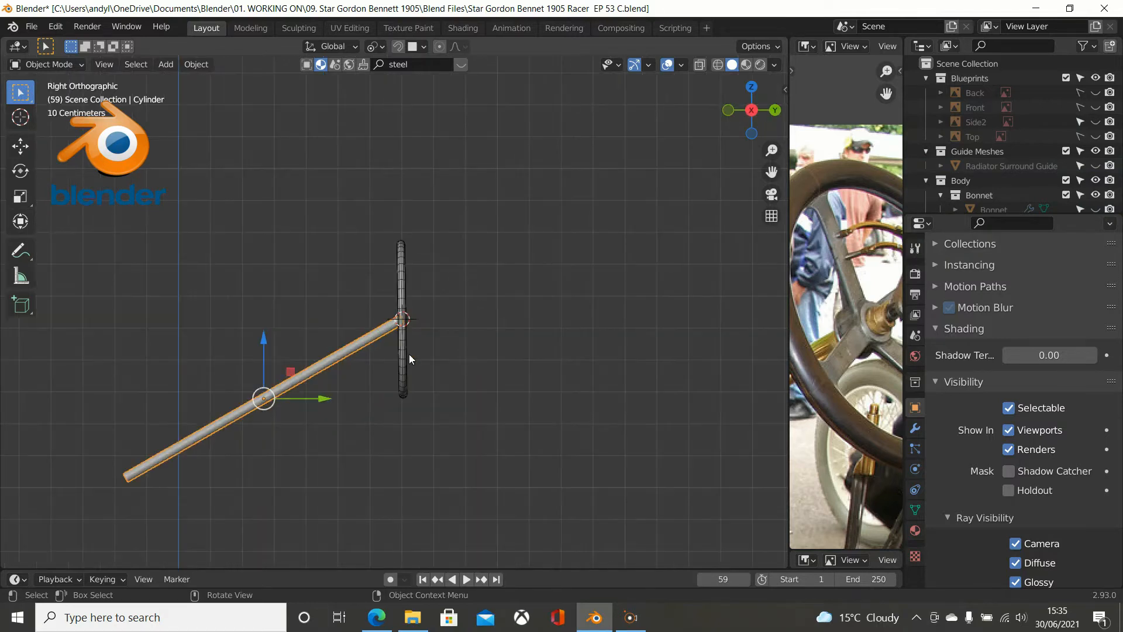
pyautogui.scroll(1, 409, 353)
pyautogui.scroll(2, 342, 374)
pyautogui.scroll(-2, 342, 373)
pyautogui.keyDown('shift'); pyautogui.moveTo(364, 352); pyautogui.dragTo(472, 288, button='middle'); pyautogui.keyUp('shift')
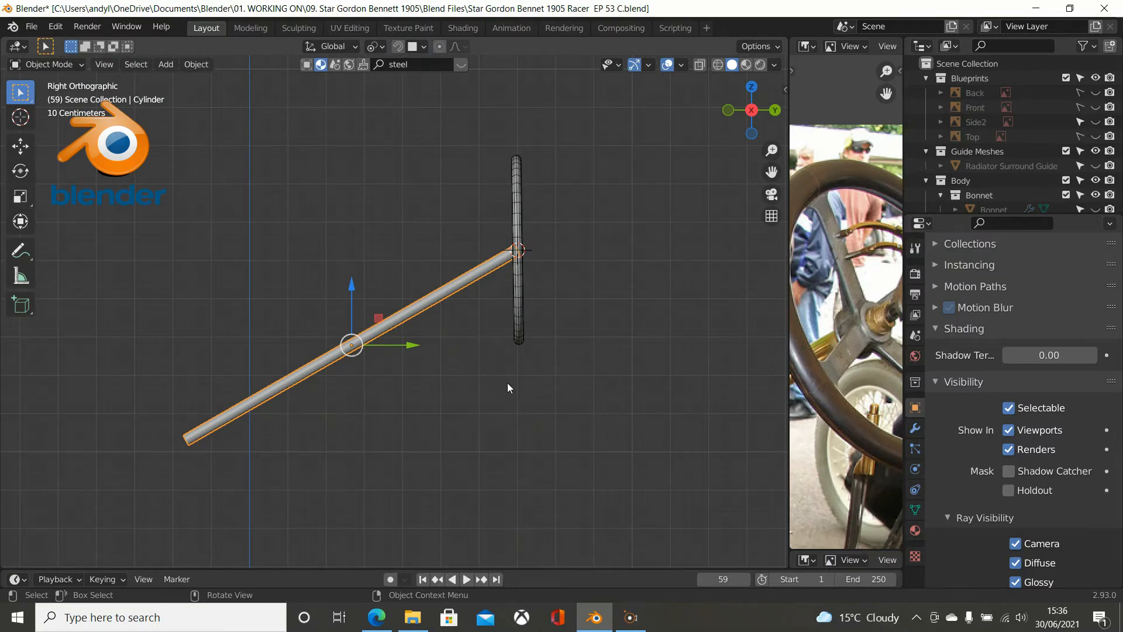
pyautogui.press('r')
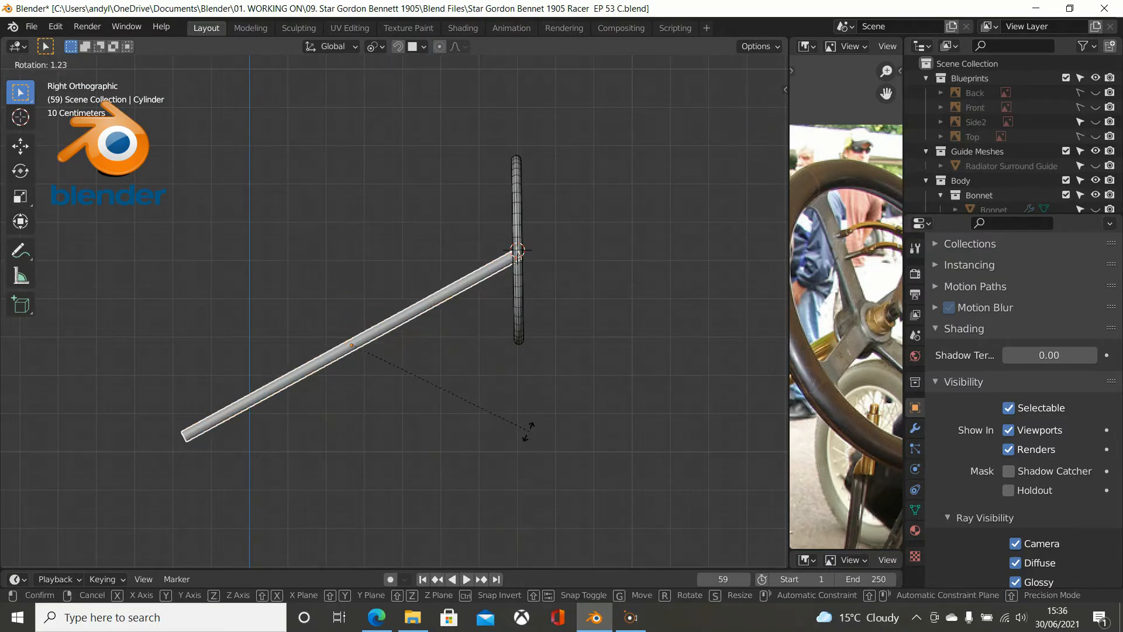
pyautogui.click(524, 435)
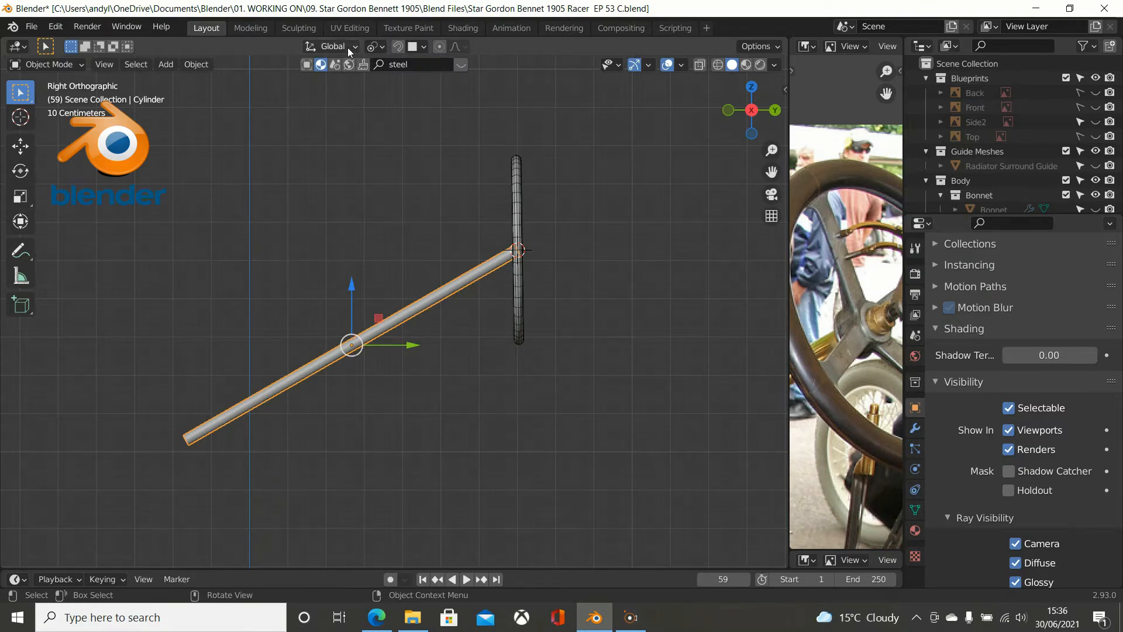
pyautogui.click(381, 45)
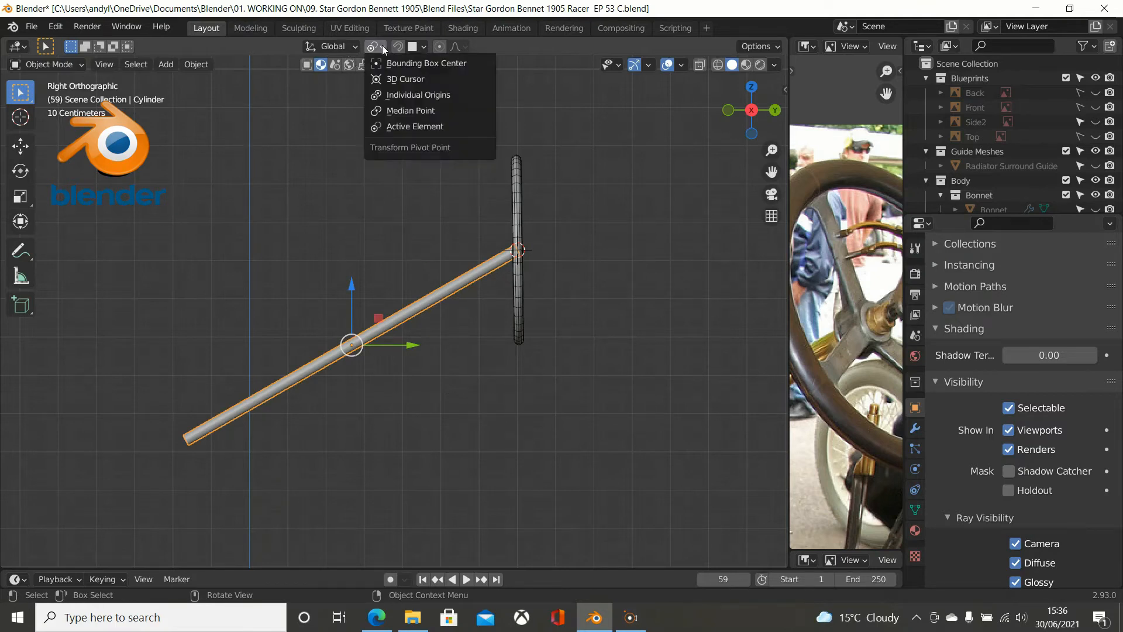
pyautogui.click(386, 127)
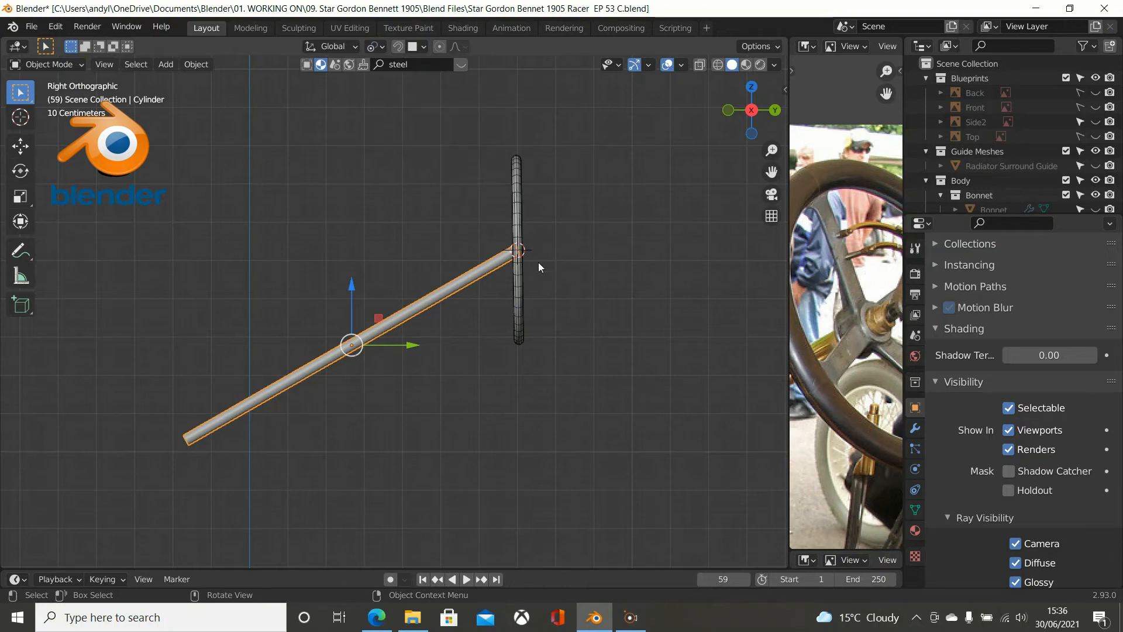
pyautogui.press('Tab')
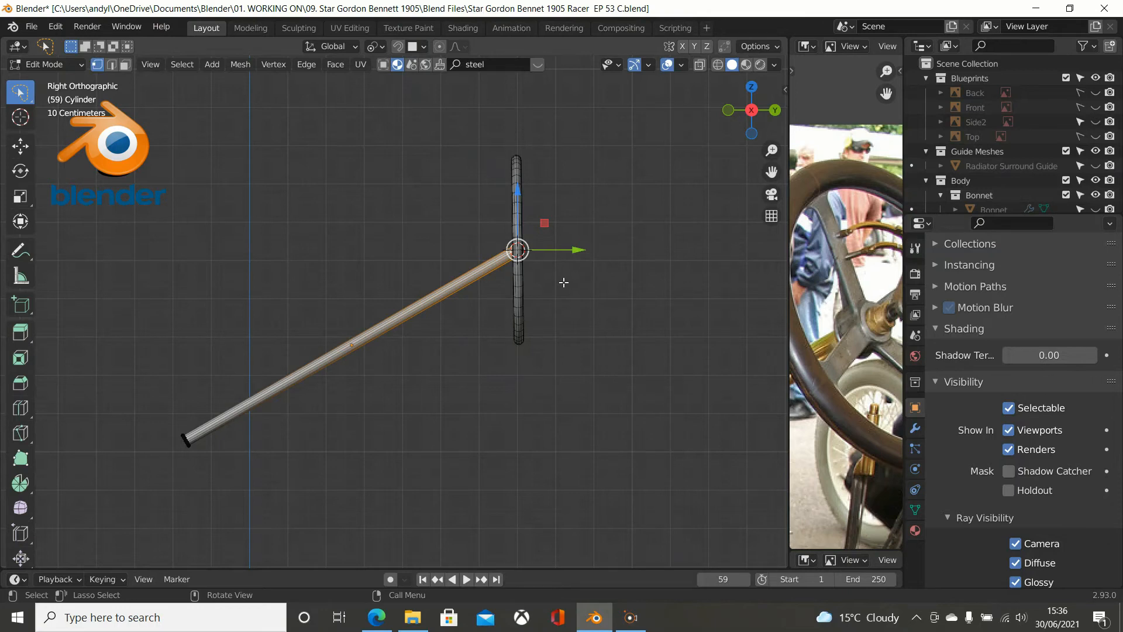
pyautogui.press('Tab')
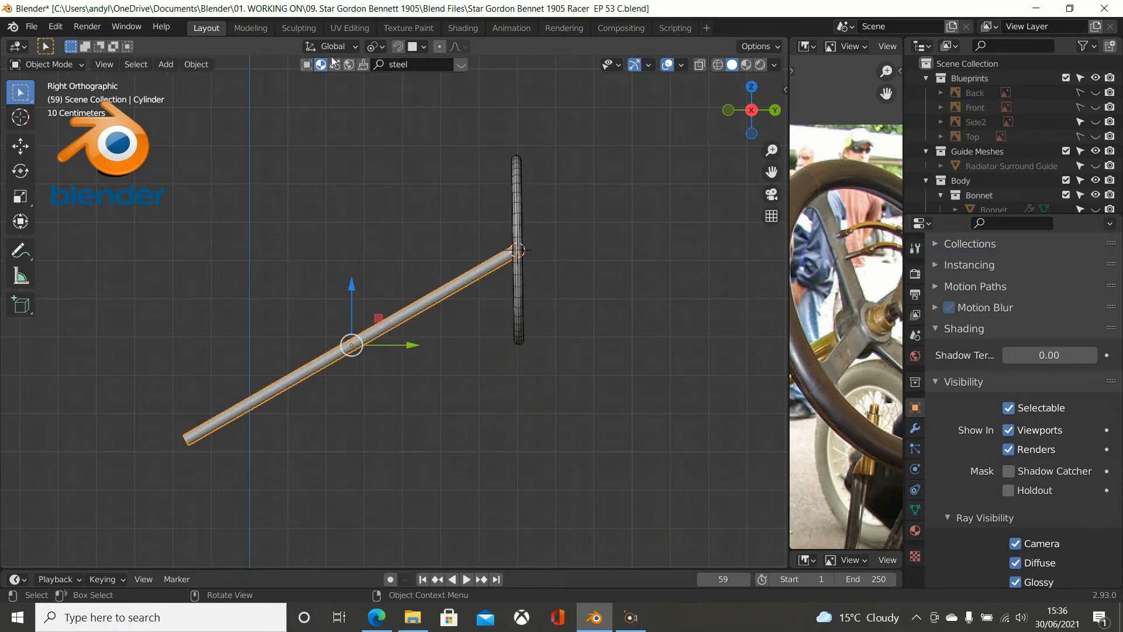
# Set the transform pivot point to 3D Cursor and rotate the steering column 30° in the right side view.
pyautogui.click(380, 52)
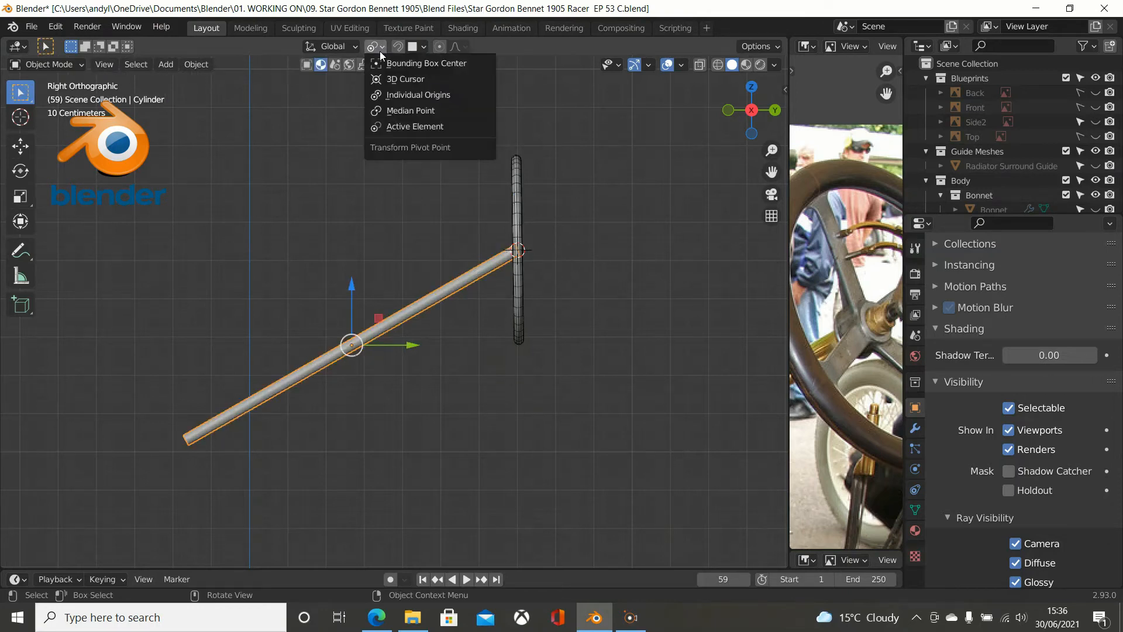
pyautogui.click(389, 80)
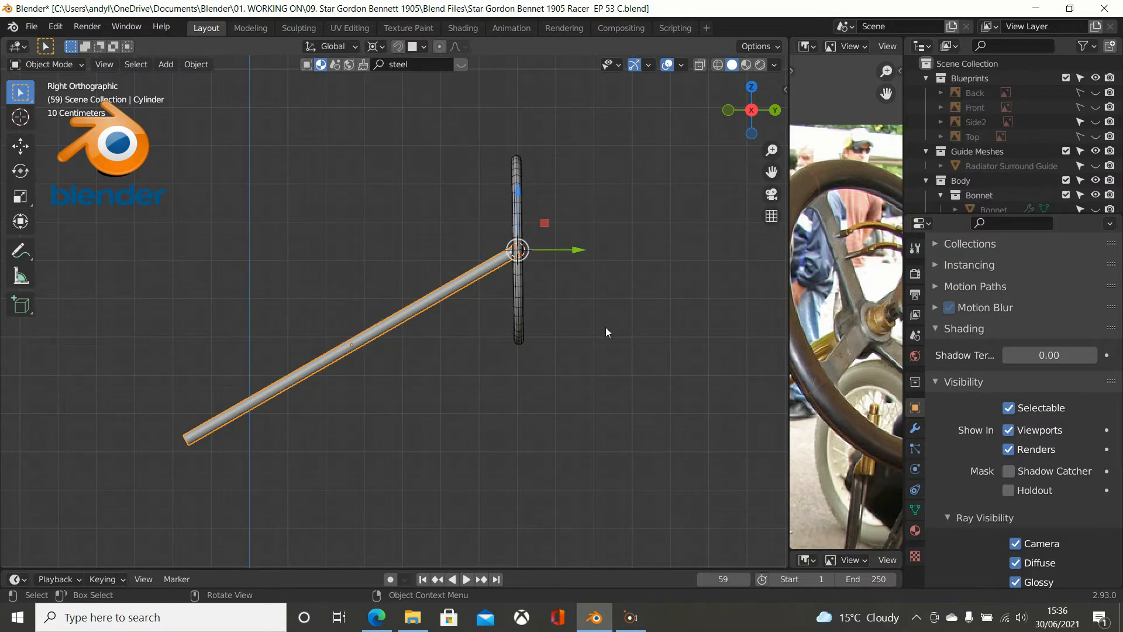
pyautogui.press('r')
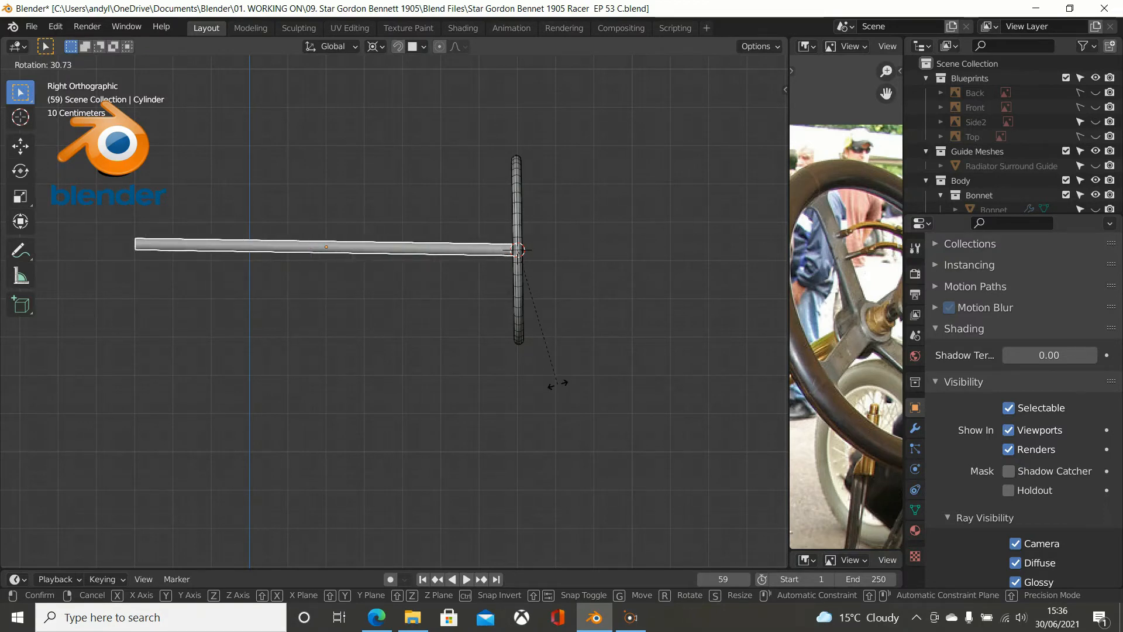
pyautogui.click(557, 382)
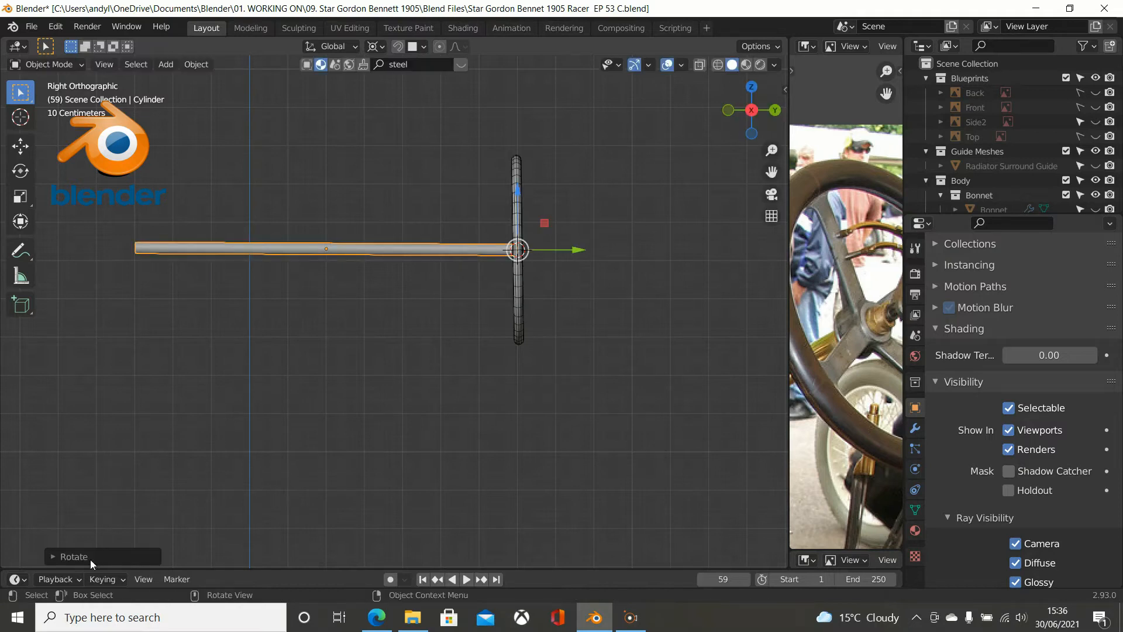
pyautogui.click(66, 556)
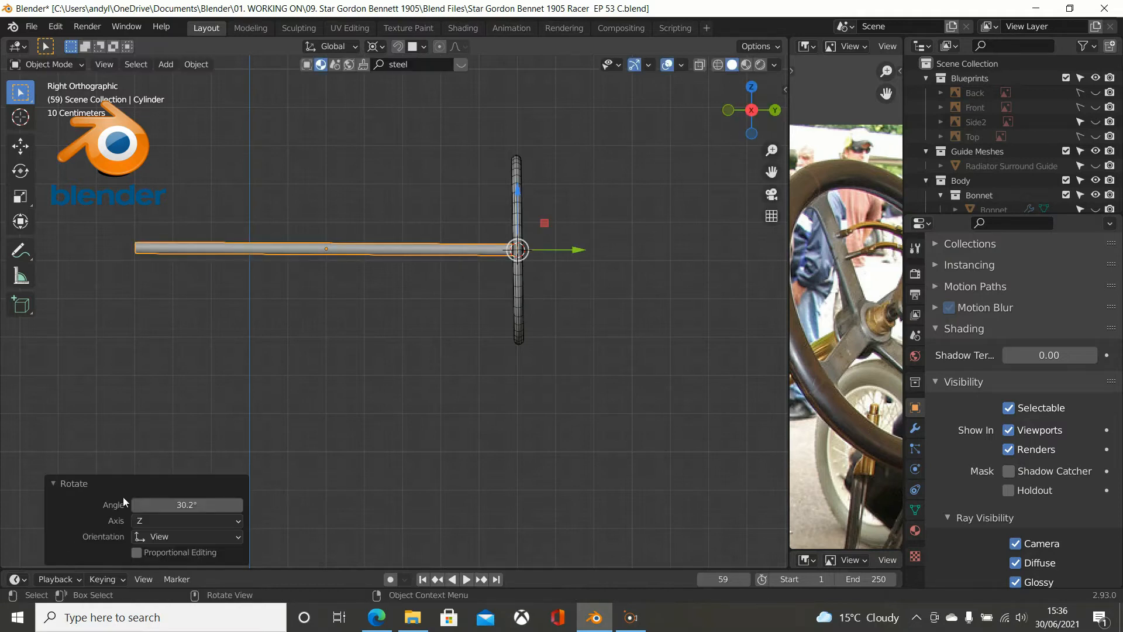
pyautogui.click(195, 506)
pyautogui.write('30')
pyautogui.press('Return')
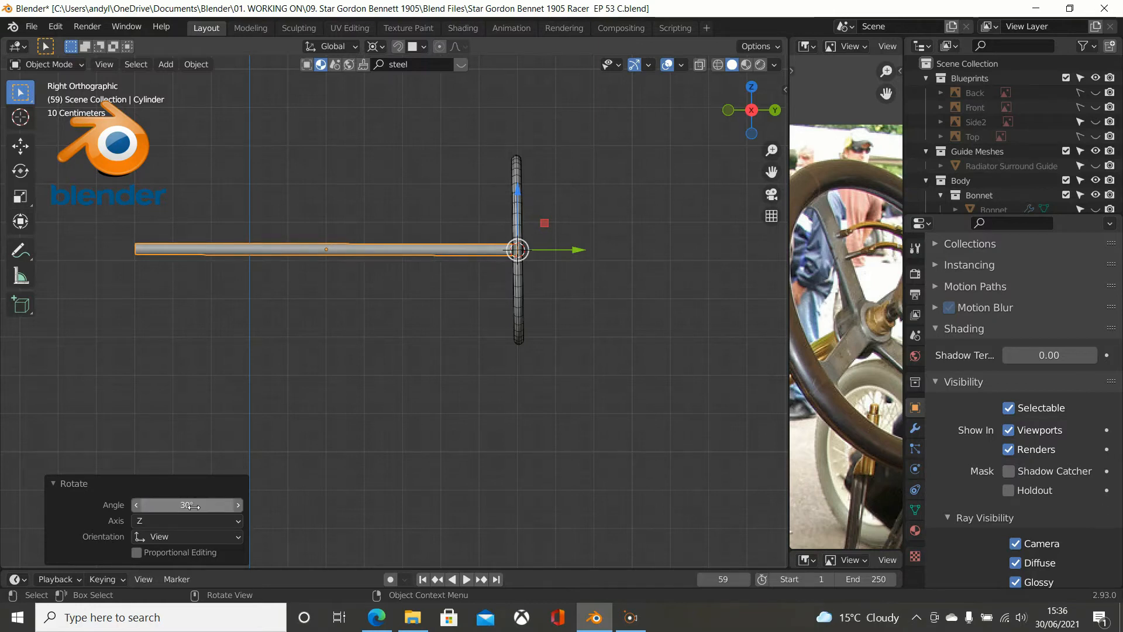
# Examine the alignment of the rotated steering column with the wheel rim from the side, back and in perspective.
pyautogui.scroll(4, 328, 351)
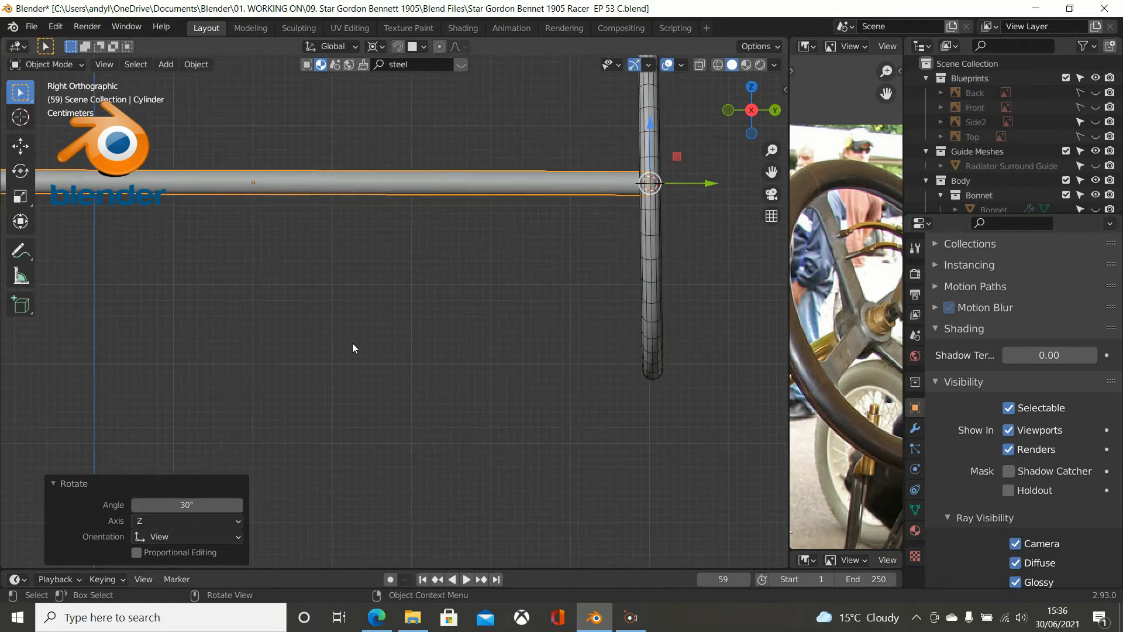
pyautogui.scroll(-4, 353, 343)
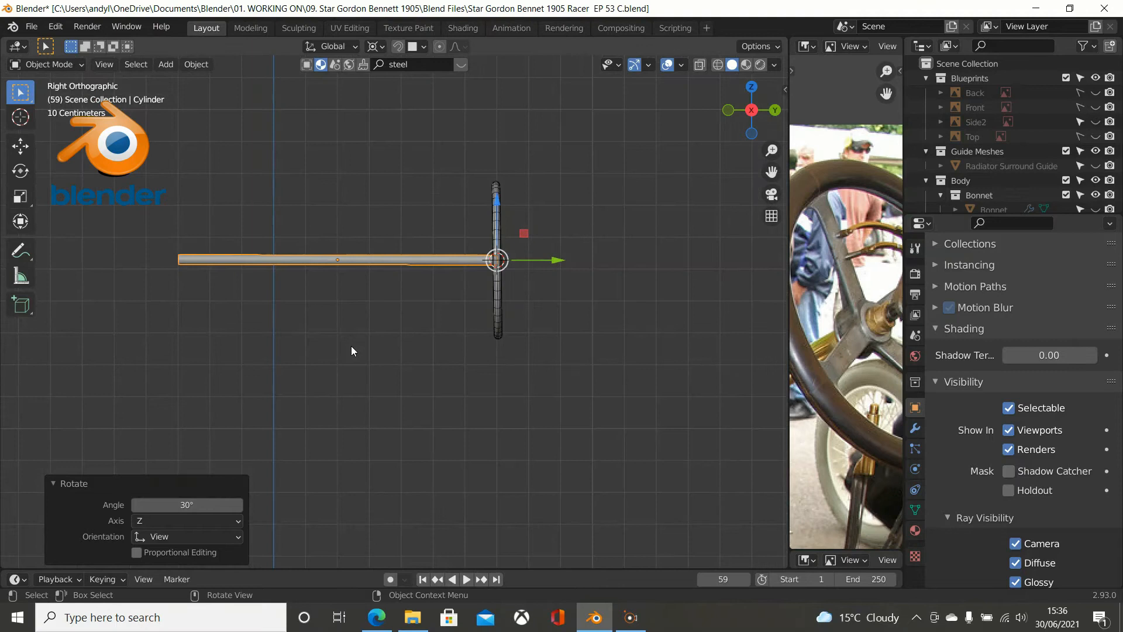
pyautogui.press('ctrl+KP_1')
pyautogui.scroll(4, 351, 350)
pyautogui.keyDown('shift'); pyautogui.moveTo(351, 351); pyautogui.dragTo(279, 479, button='middle'); pyautogui.keyUp('shift')
pyautogui.scroll(2, 359, 420)
pyautogui.moveTo(361, 417); pyautogui.dragTo(494, 385, button='middle')
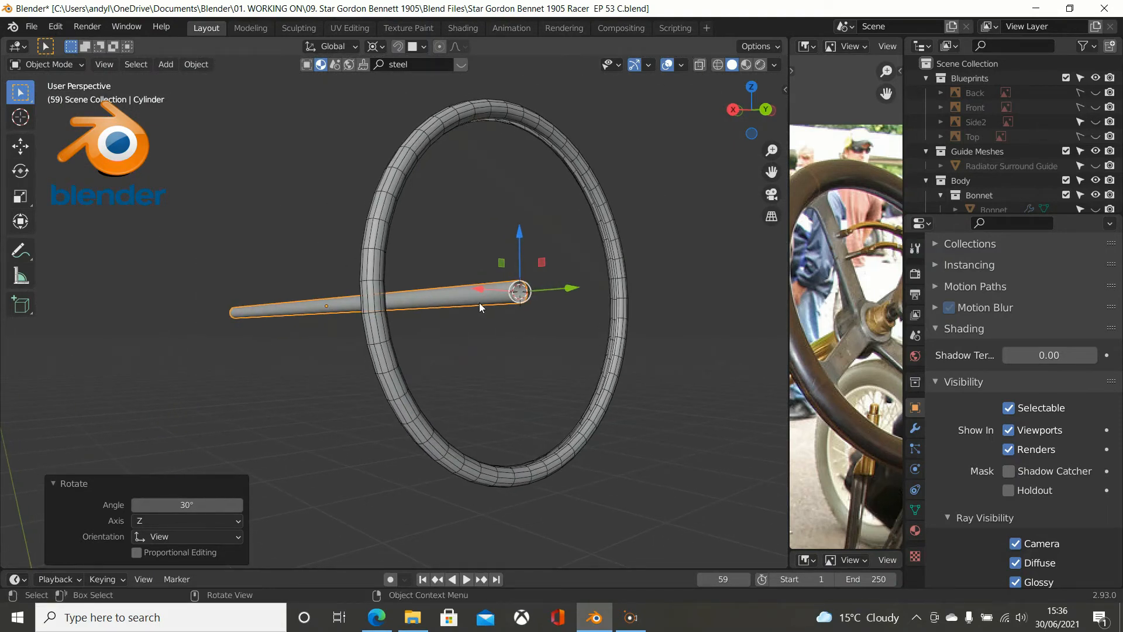
pyautogui.hotkey('ctrl', 'z')
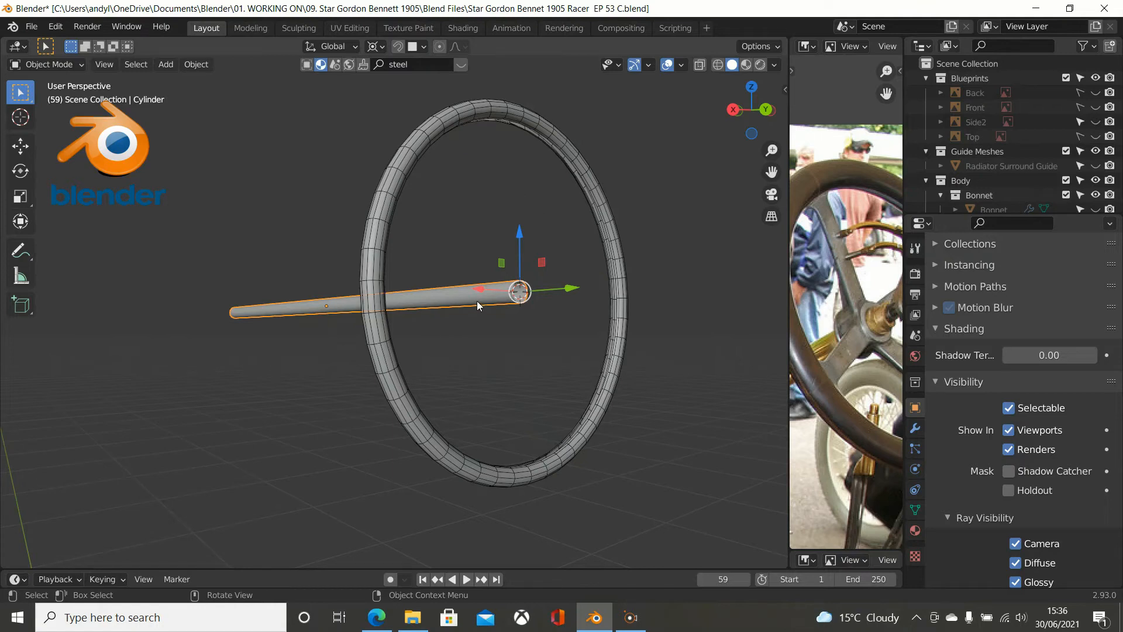
# Add the wheel rim to the selection and join it with the steering column into one object.
pyautogui.keyDown('shift'); pyautogui.click(621, 289); pyautogui.keyUp('shift')
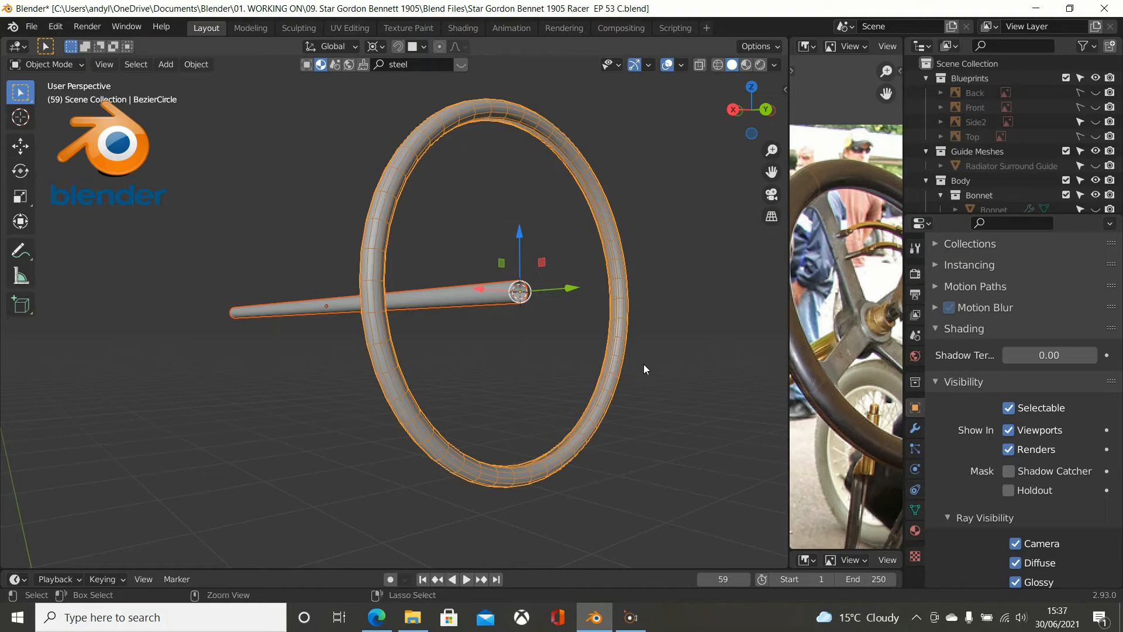
pyautogui.hotkey('ctrl', 'j')
pyautogui.moveTo(630, 373)
pyautogui.mouseDown(button='middle')
pyautogui.moveTo(570, 374)
pyautogui.moveTo(507, 394)
pyautogui.moveTo(464, 339)
pyautogui.moveTo(528, 280)
pyautogui.moveTo(573, 369)
pyautogui.moveTo(654, 298)
pyautogui.moveTo(598, 302)
pyautogui.moveTo(635, 345)
pyautogui.moveTo(584, 374)
pyautogui.moveTo(499, 369)
pyautogui.moveTo(609, 367)
pyautogui.moveTo(643, 351)
pyautogui.moveTo(576, 359)
pyautogui.moveTo(539, 388)
pyautogui.moveTo(594, 394)
pyautogui.moveTo(614, 377)
pyautogui.mouseUp(button='middle')
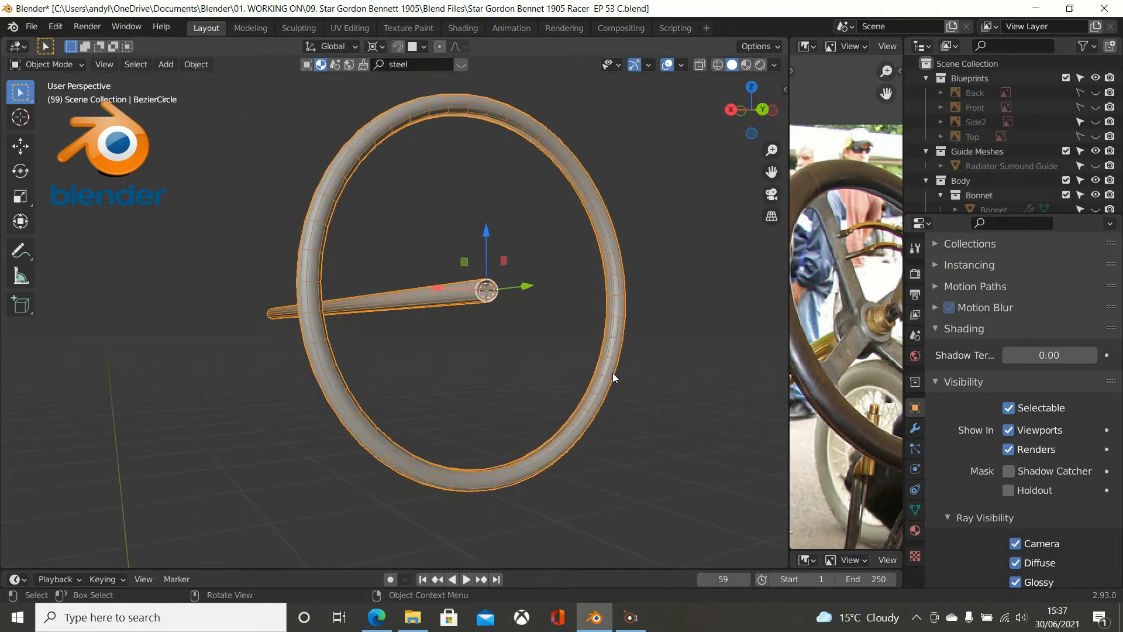
# Examine the joined rim and column mesh up close in Edit Mode.
pyautogui.scroll(3, 525, 354)
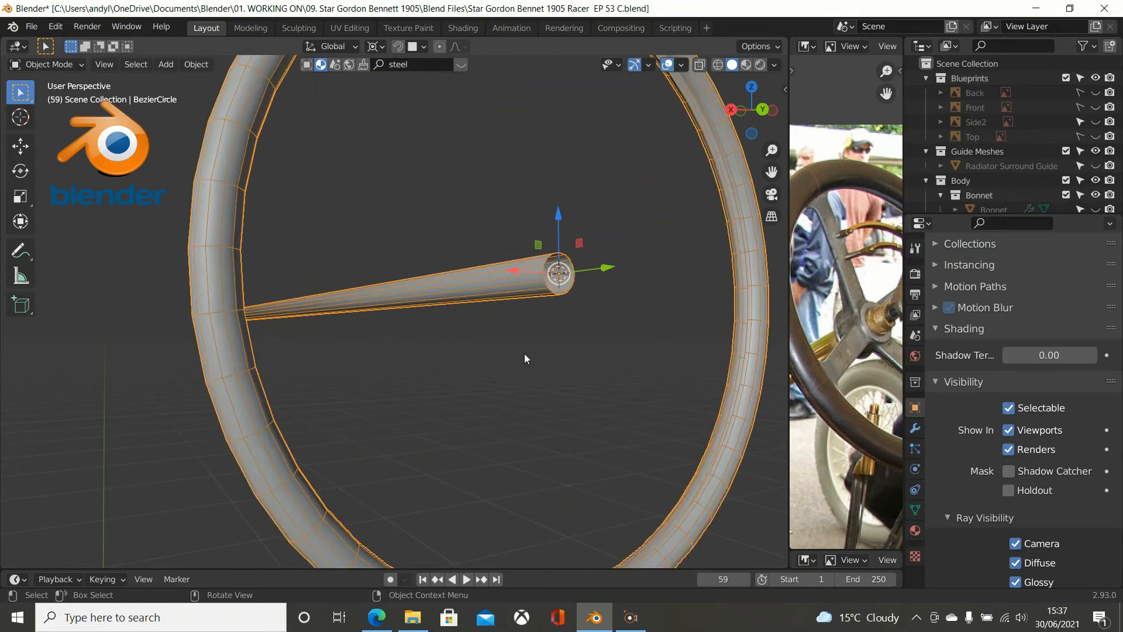
pyautogui.scroll(-3, 550, 364)
pyautogui.press('Tab')
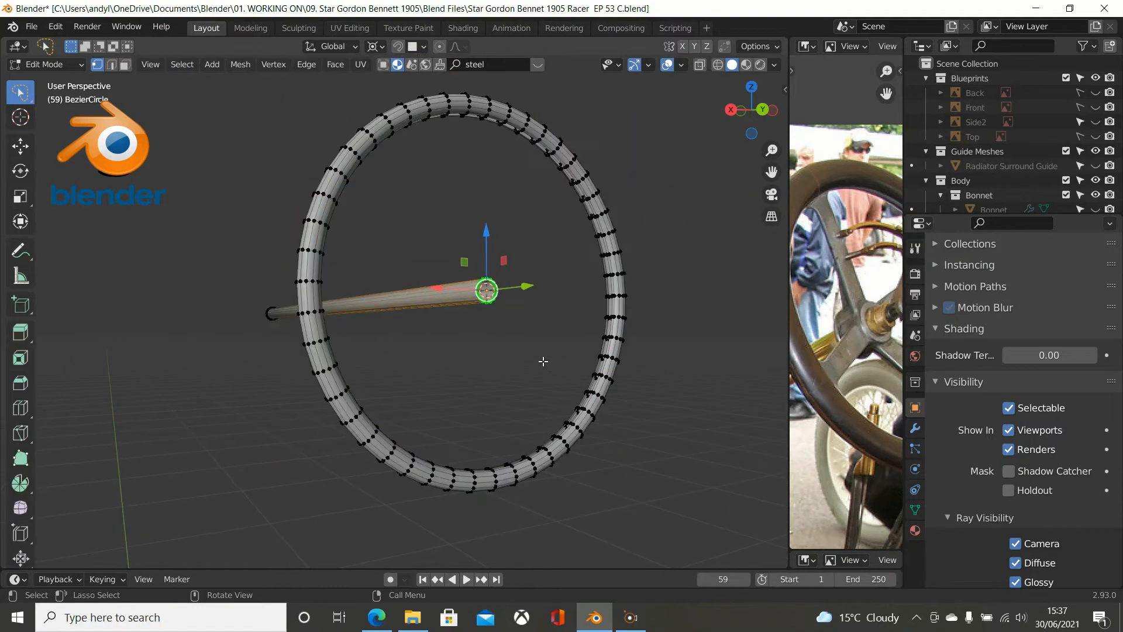
pyautogui.moveTo(549, 364); pyautogui.dragTo(563, 359, button='middle')
pyautogui.scroll(5, 563, 359)
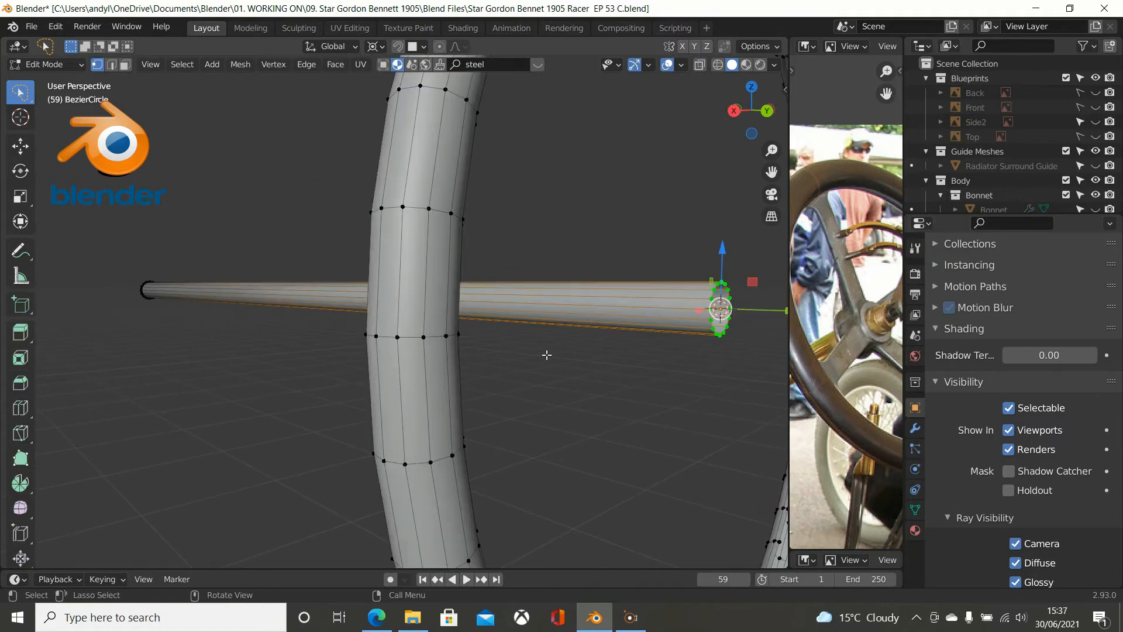
pyautogui.scroll(-4, 546, 355)
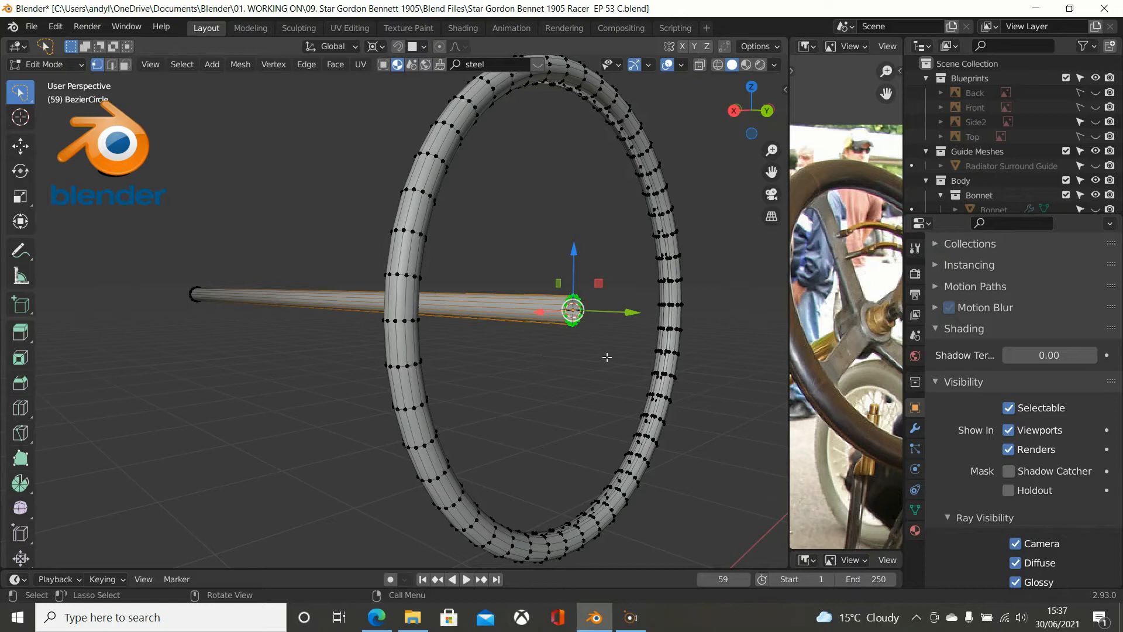
pyautogui.scroll(-4, 612, 356)
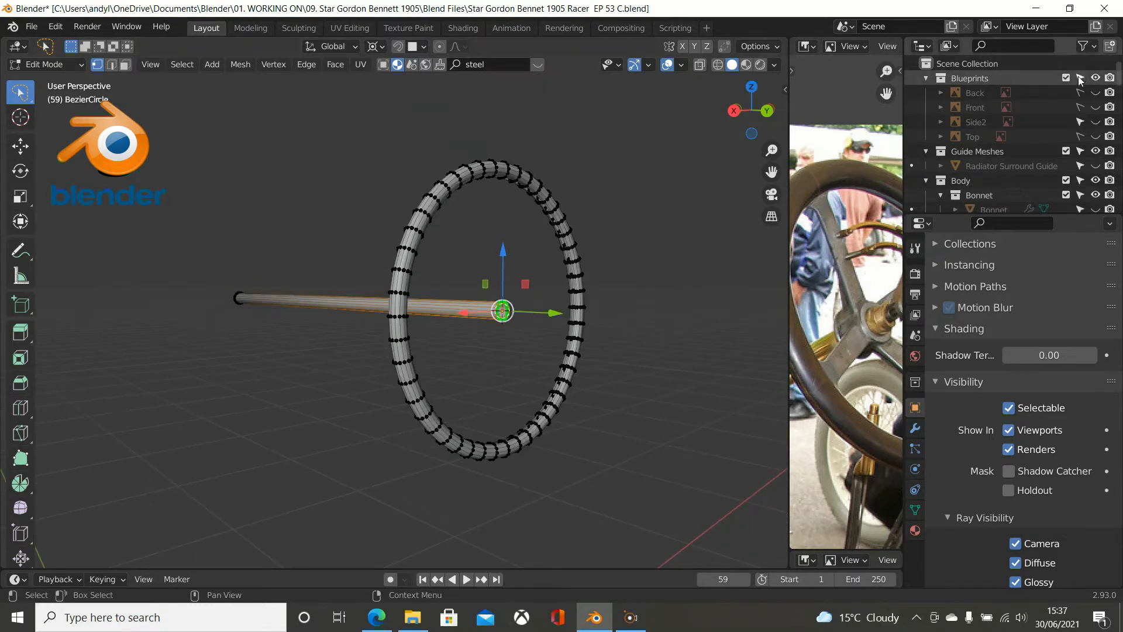
pyautogui.press('Tab')
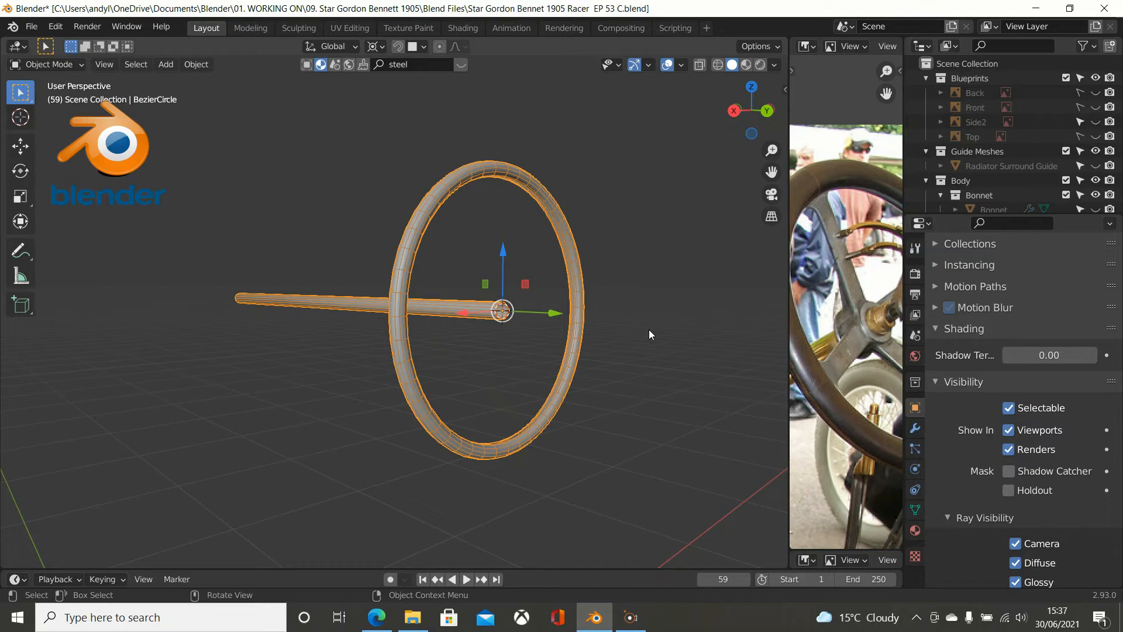
# Show the Side2 blueprint behind the steering wheel and compare the two in the right orthographic view.
pyautogui.press('KP_Divide')
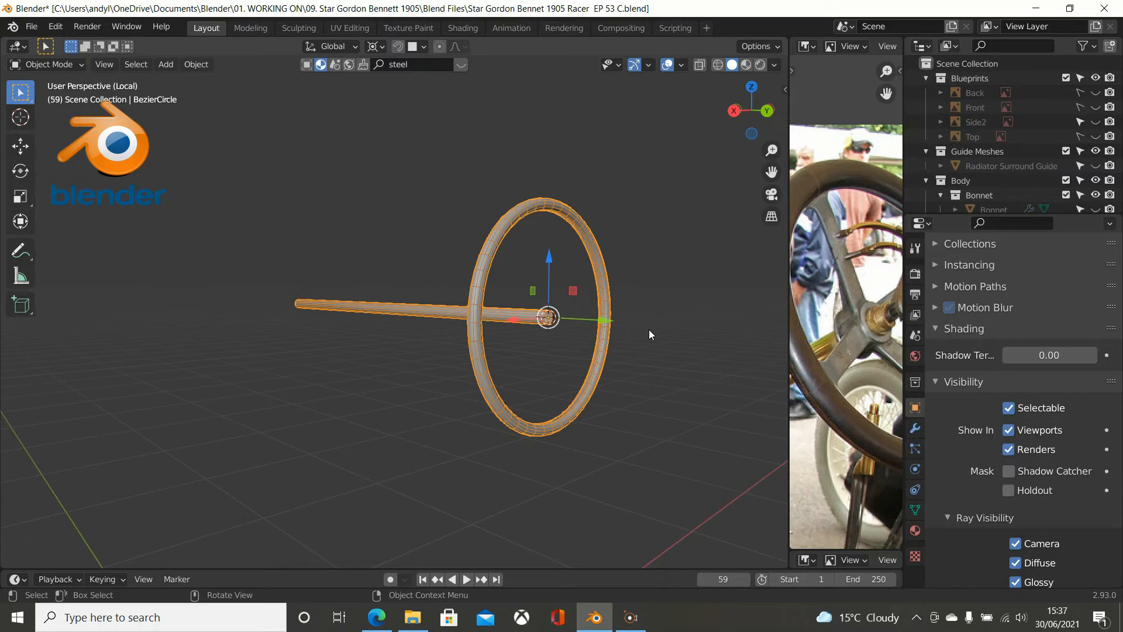
pyautogui.press('KP_3')
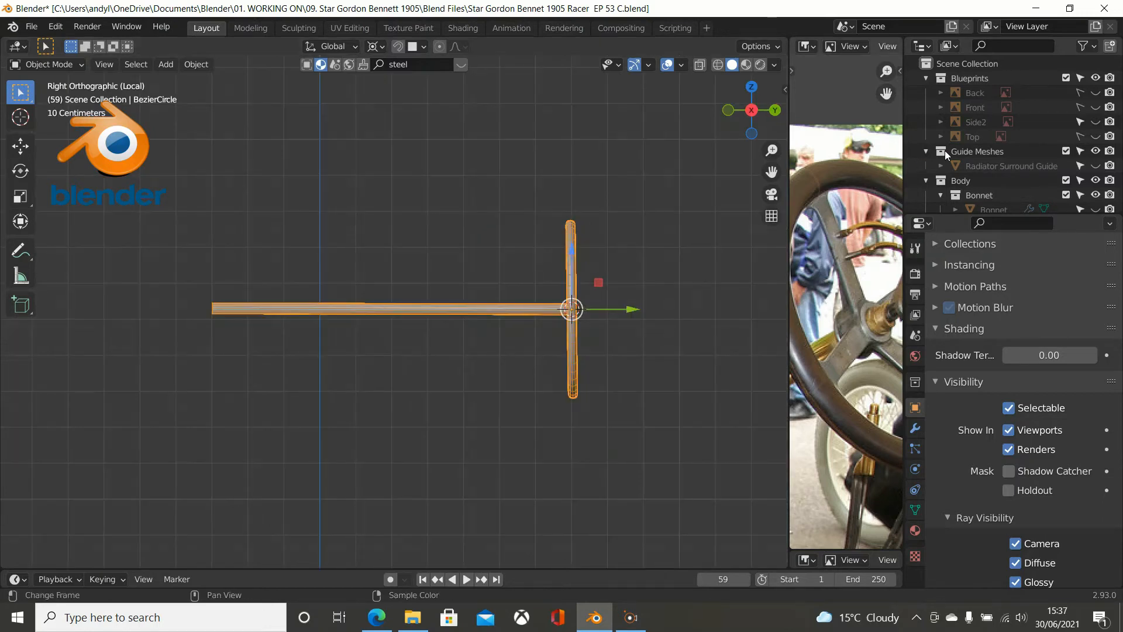
pyautogui.click(1097, 123)
pyautogui.scroll(-2, 700, 271)
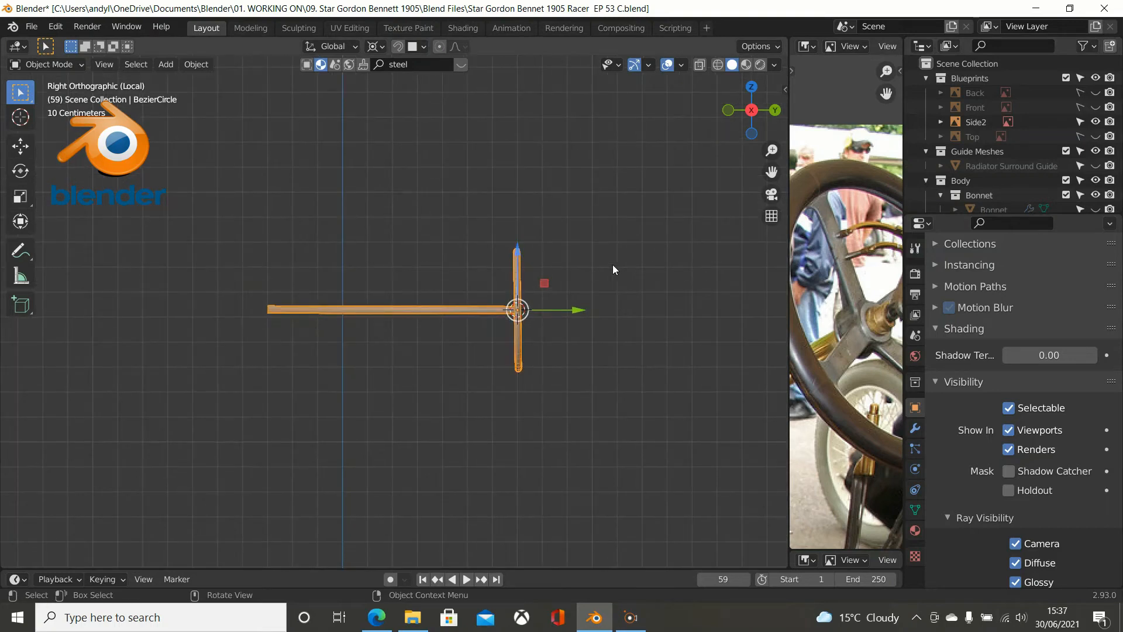
pyautogui.press('KP_Divide')
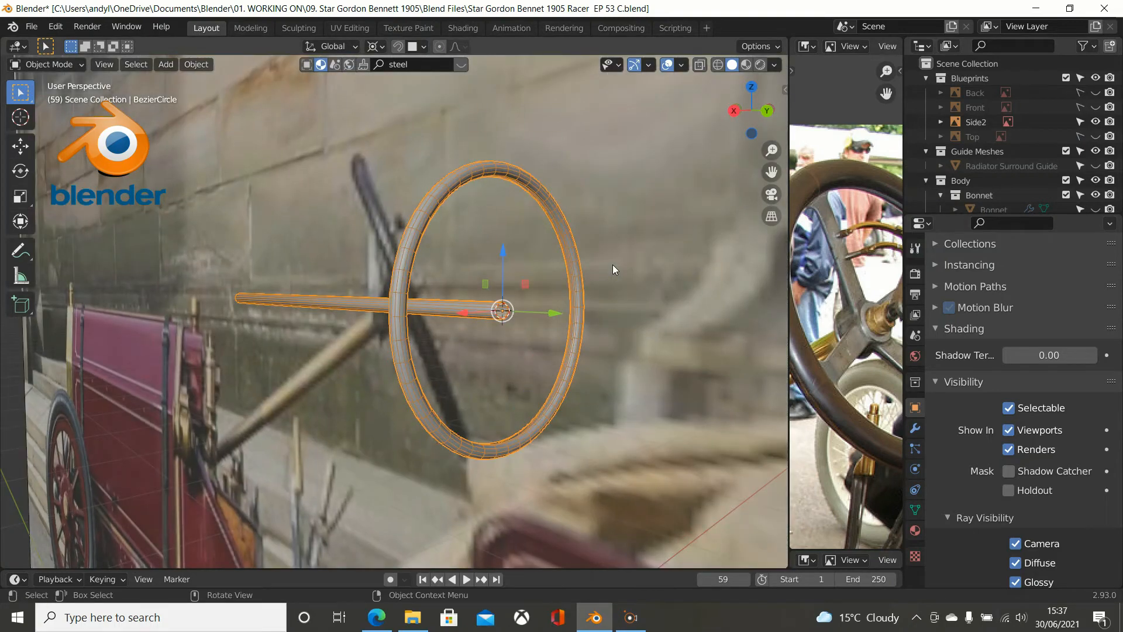
pyautogui.press('KP_3')
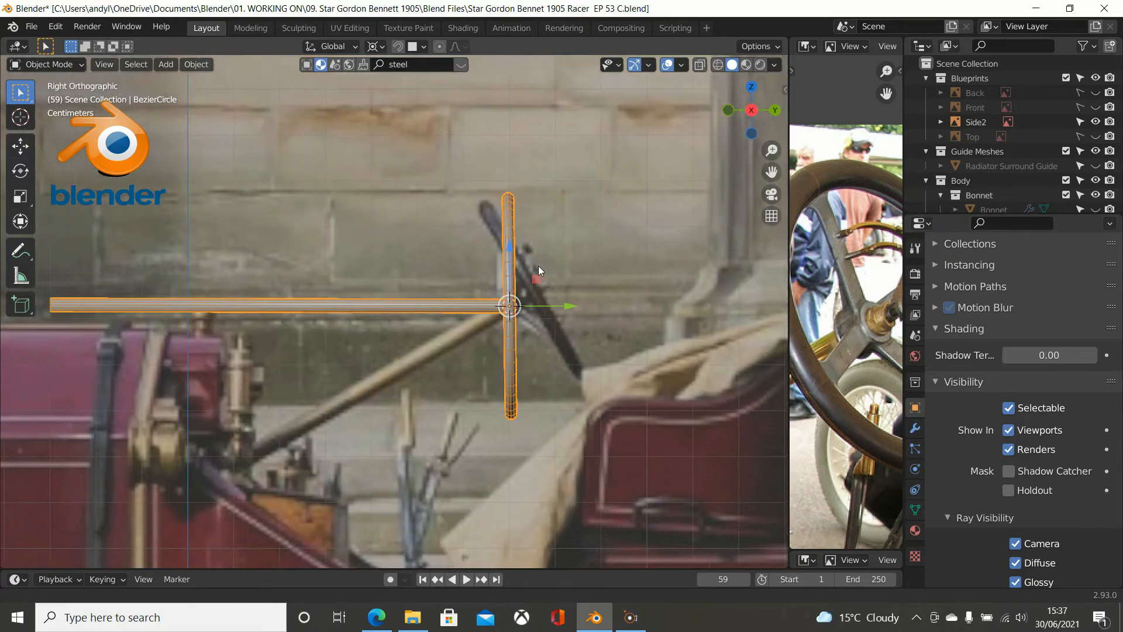
pyautogui.scroll(2, 490, 256)
pyautogui.scroll(1, 490, 256)
pyautogui.scroll(1, 490, 255)
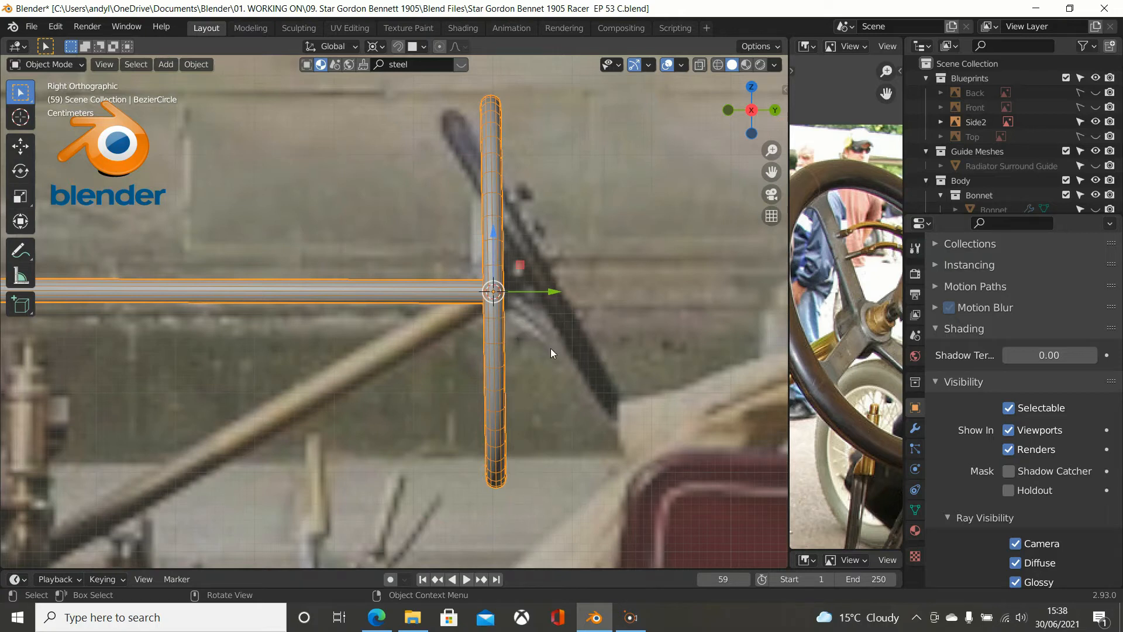
# Reveal all hidden objects and reselect only the joined steering wheel and column.
pyautogui.press('h')
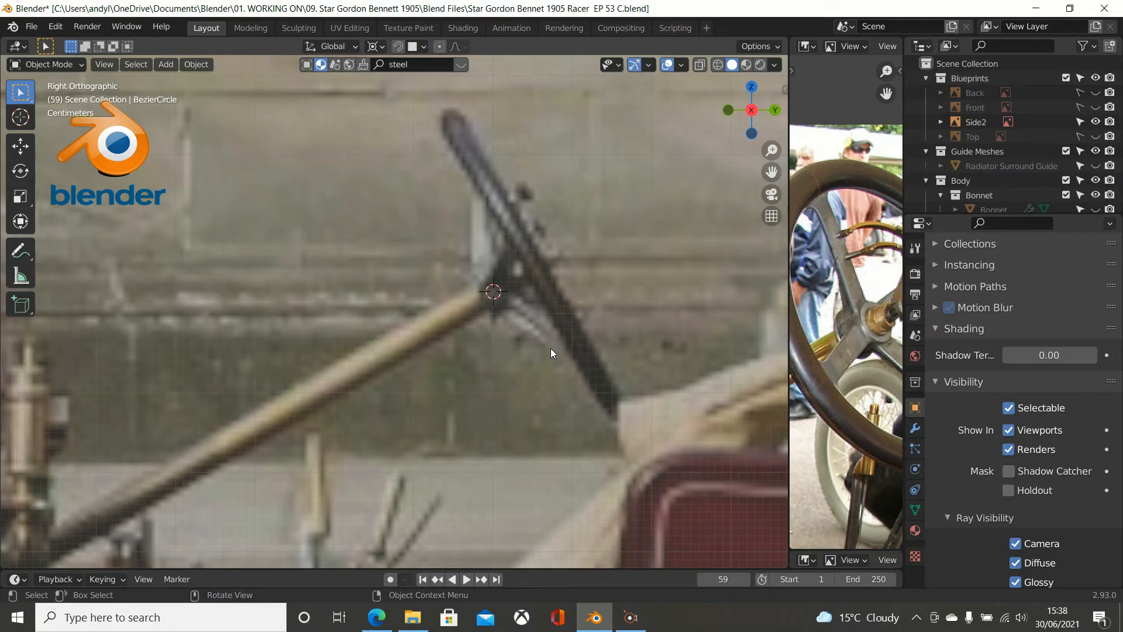
pyautogui.hotkey('alt', 'h')
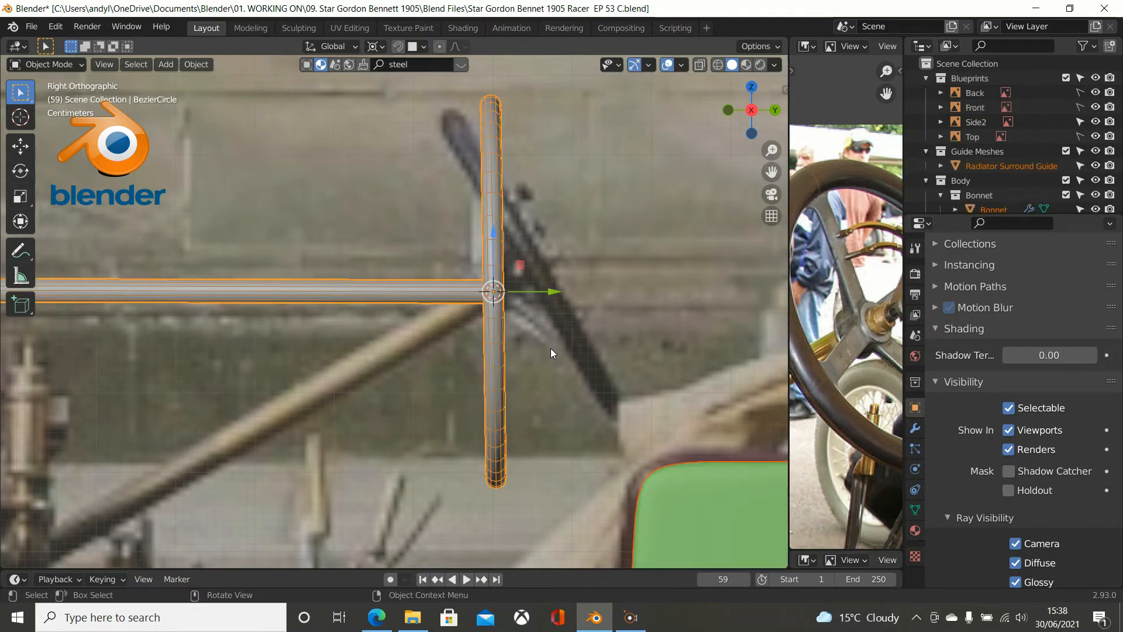
pyautogui.click(458, 297)
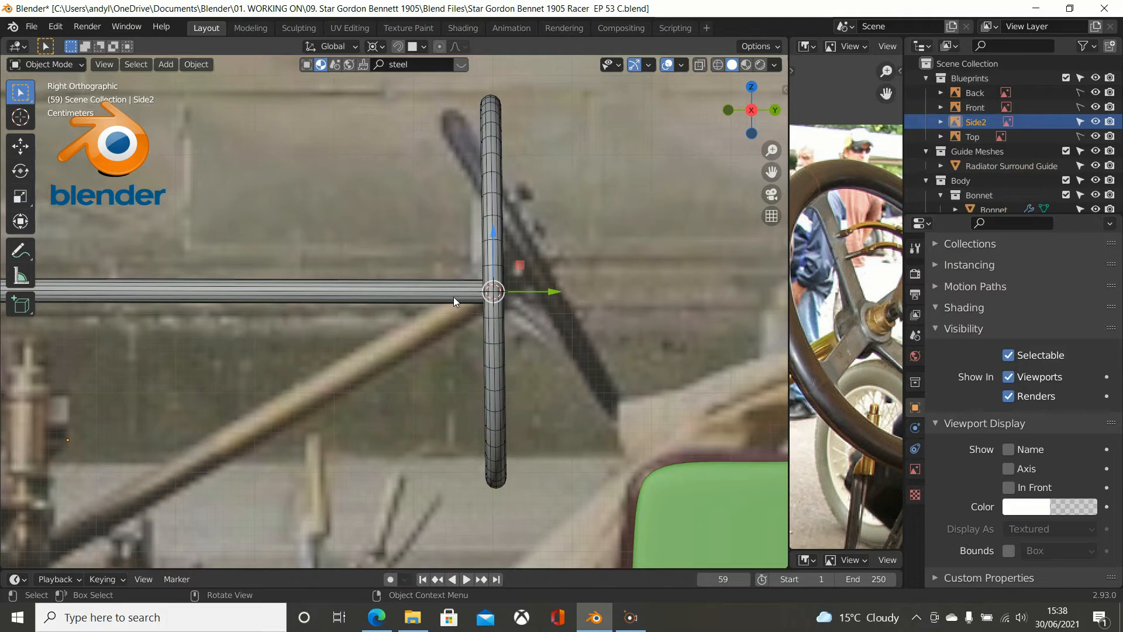
pyautogui.click(454, 297)
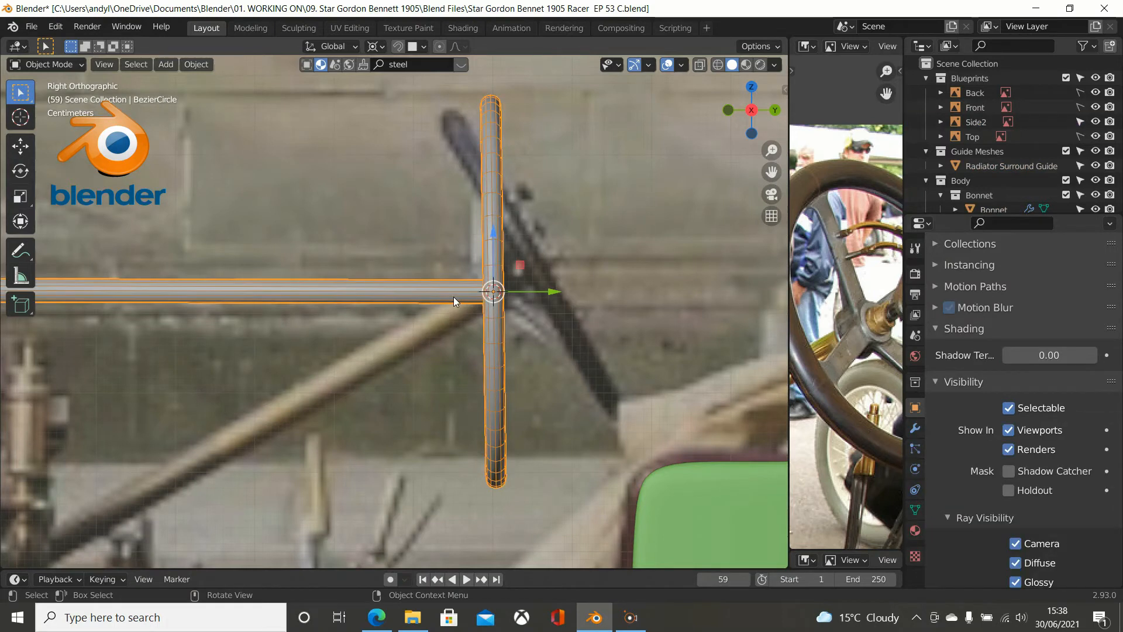
# Add a single loop cut around the steering column near its wheel end, with a slide factor of about -0.938.
pyautogui.moveTo(454, 297)
pyautogui.mouseDown(button='middle')
pyautogui.moveTo(414, 320)
pyautogui.moveTo(483, 305)
pyautogui.moveTo(457, 307)
pyautogui.moveTo(468, 292)
pyautogui.mouseUp(button='middle')
pyautogui.press('Tab')
pyautogui.scroll(3, 497, 306)
pyautogui.hotkey('ctrl', 'r')
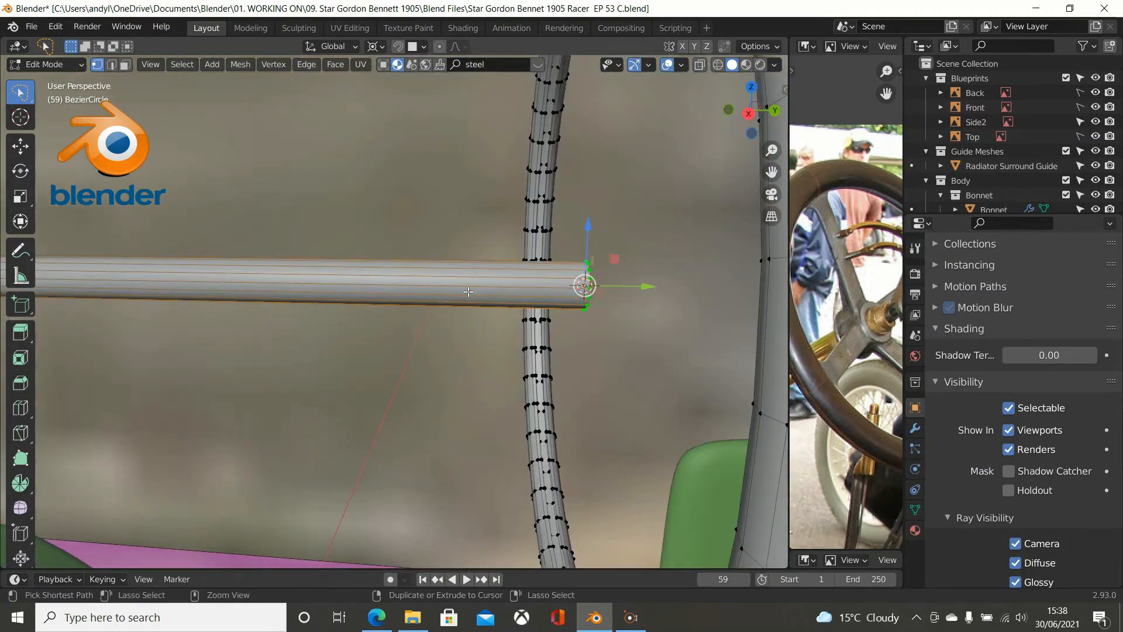
pyautogui.click(468, 292)
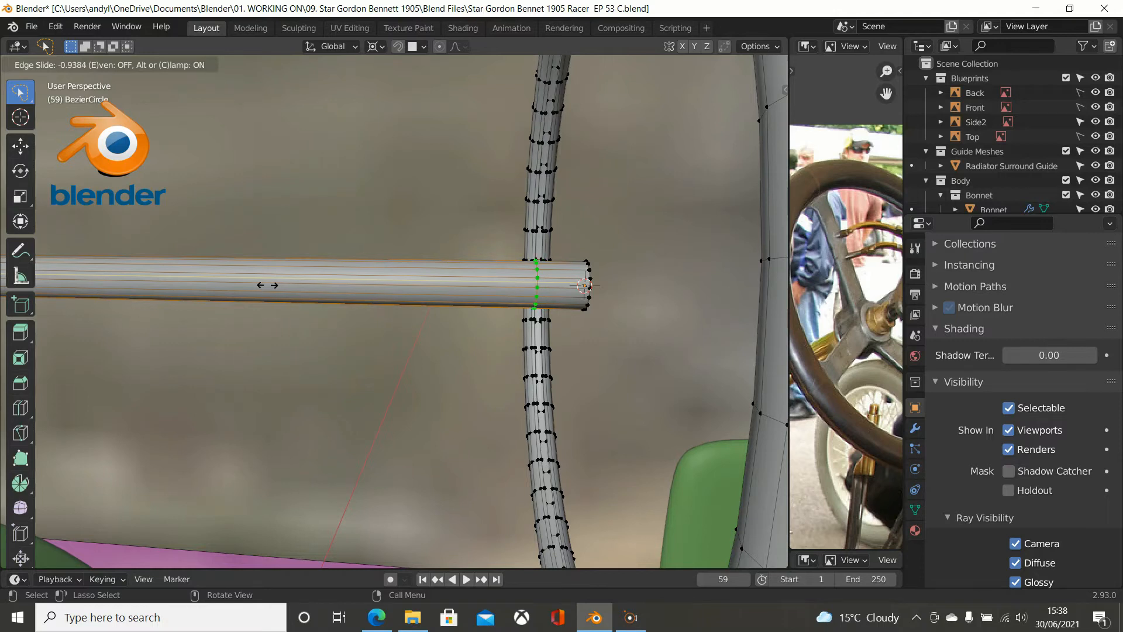
pyautogui.click(272, 285)
pyautogui.moveTo(238, 299); pyautogui.dragTo(275, 304, button='middle')
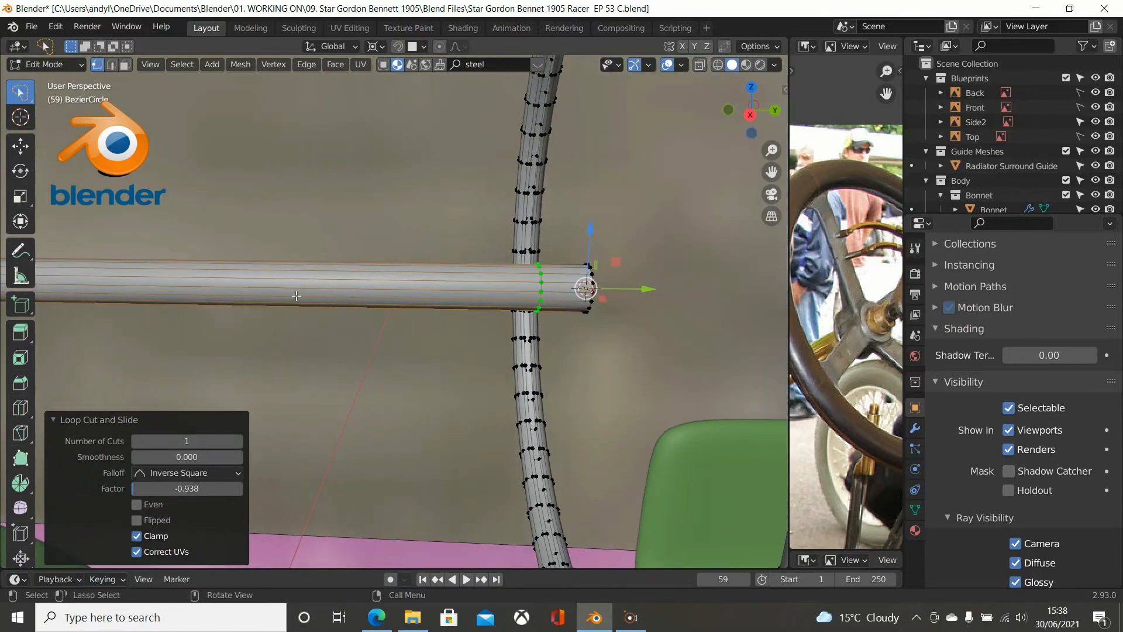
# Duplicate the column's short end section between the two edge loops in place, separate it into its own object and select it.
pyautogui.click(586, 311)
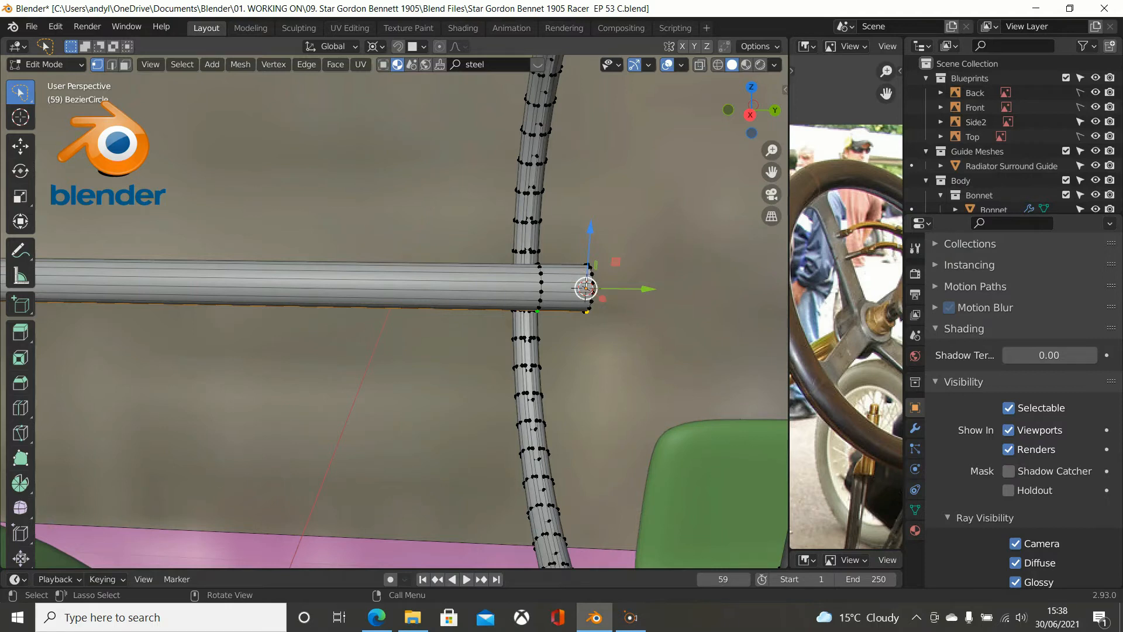
pyautogui.moveTo(585, 289); pyautogui.dragTo(561, 292, button='middle')
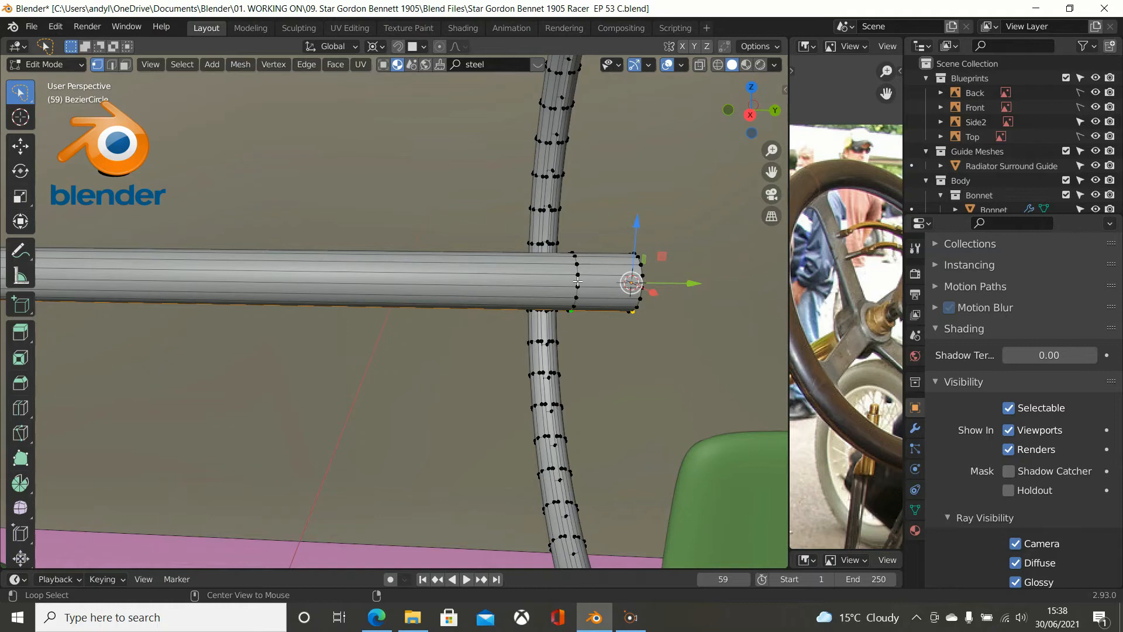
pyautogui.keyDown('alt'); pyautogui.click(578, 280); pyautogui.keyUp('alt')
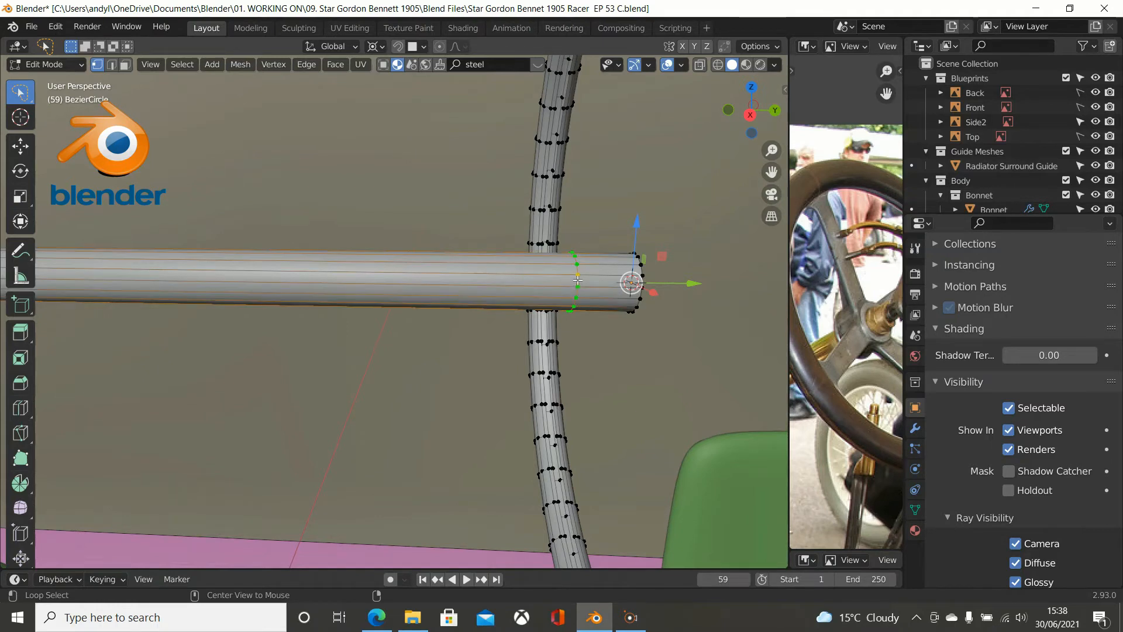
pyautogui.keyDown('alt'); pyautogui.keyDown('shift'); pyautogui.click(638, 306); pyautogui.keyUp('shift'); pyautogui.keyUp('alt')
pyautogui.scroll(-1, 634, 340)
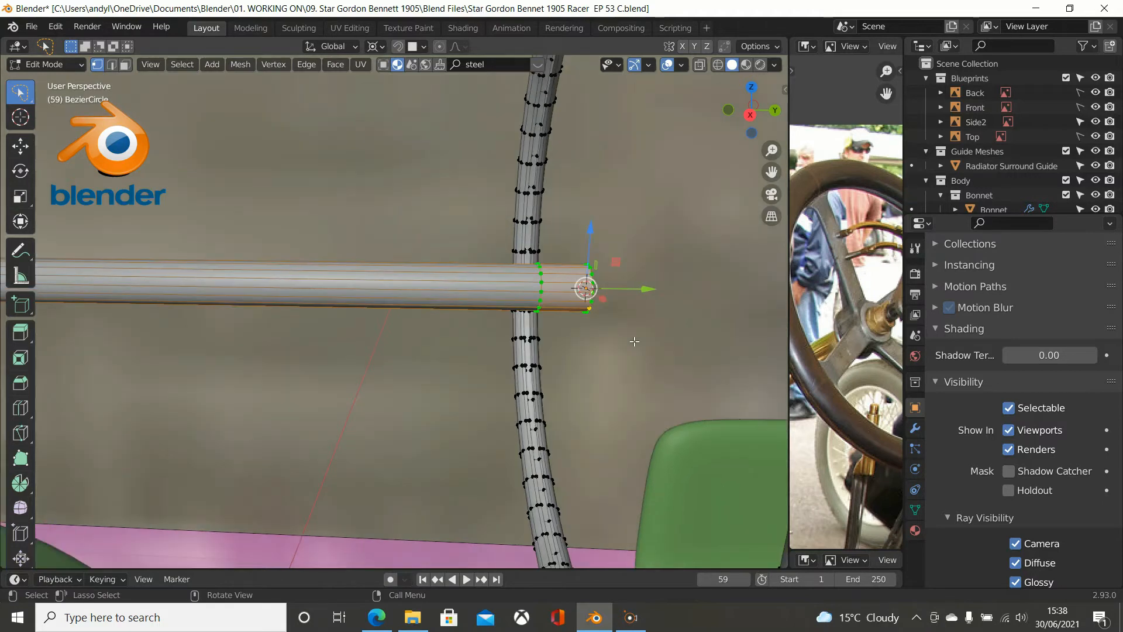
pyautogui.hotkey('shift', 'd')
pyautogui.rightClick(628, 336)
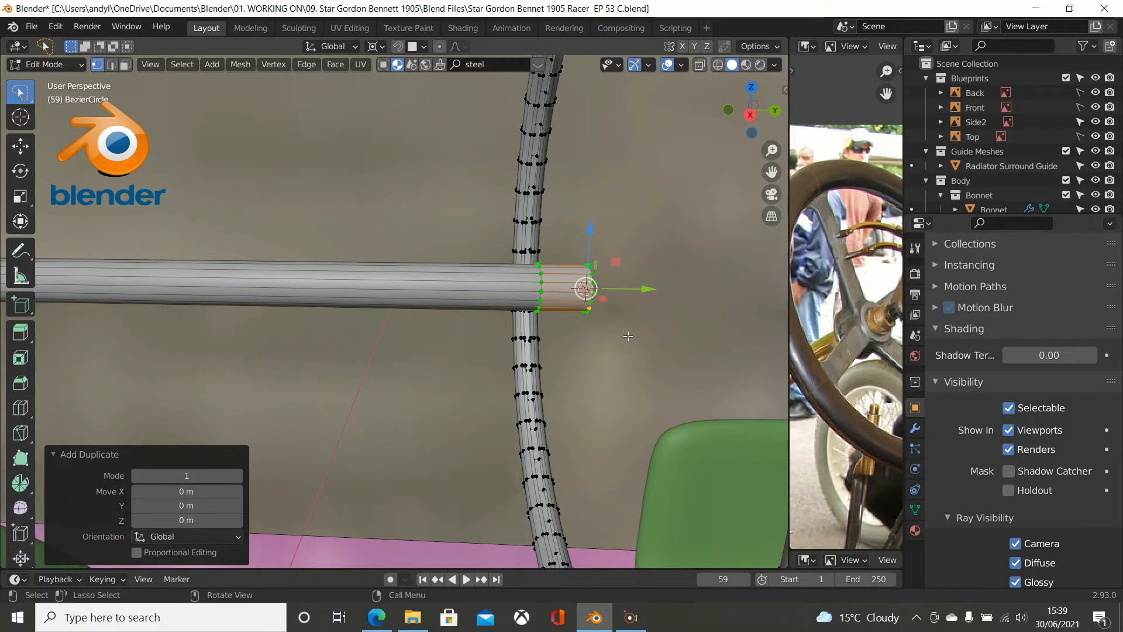
pyautogui.press('p')
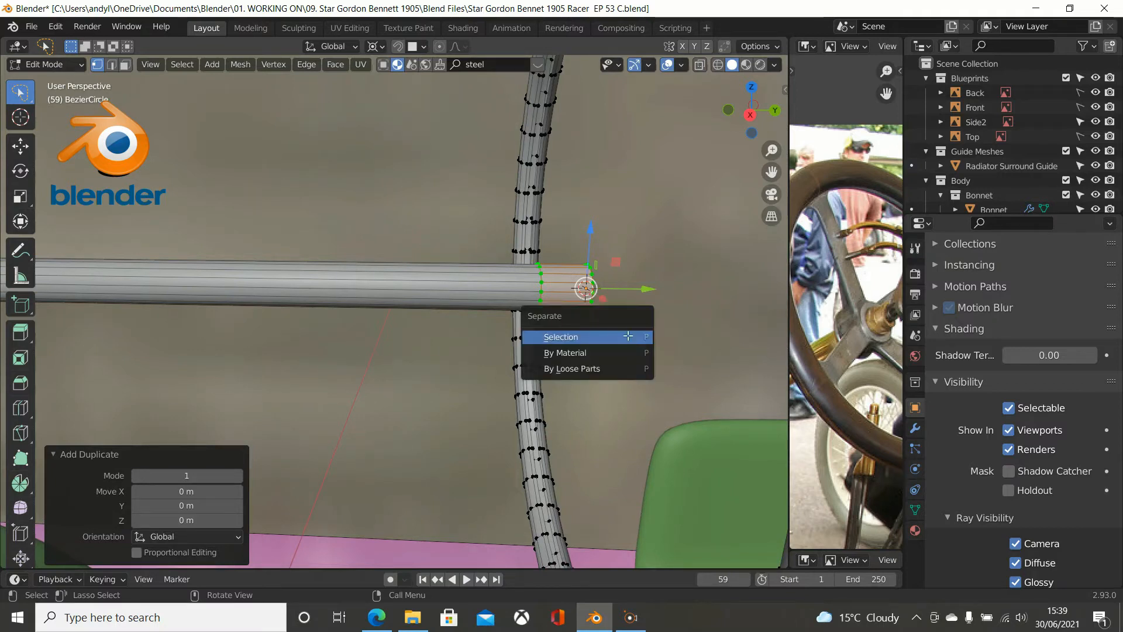
pyautogui.click(629, 337)
pyautogui.press('Tab')
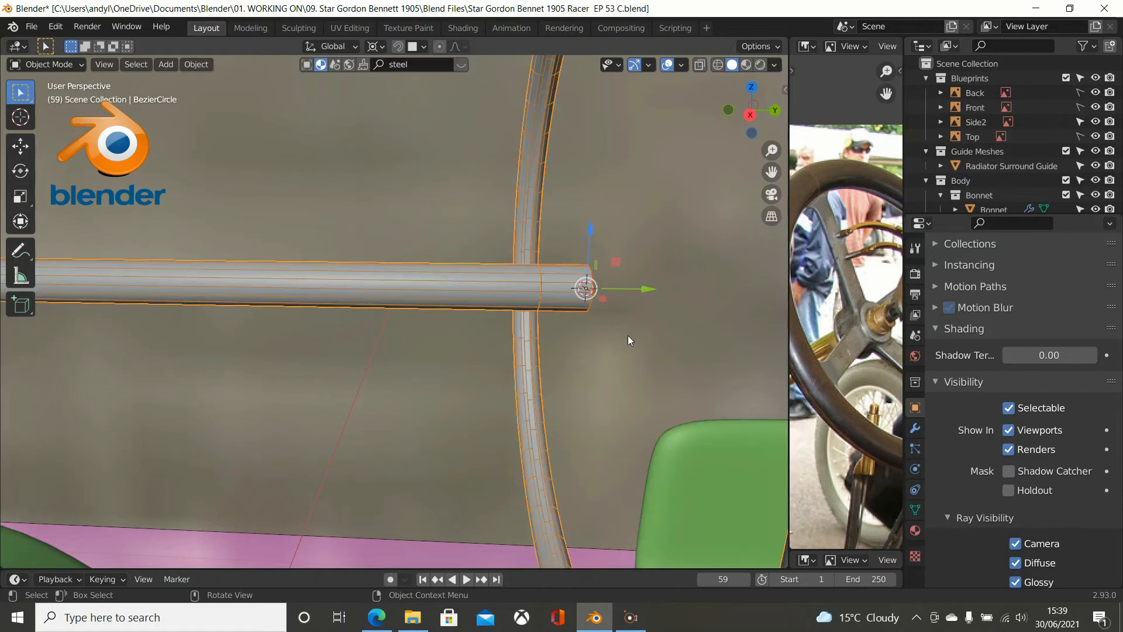
pyautogui.click(563, 288)
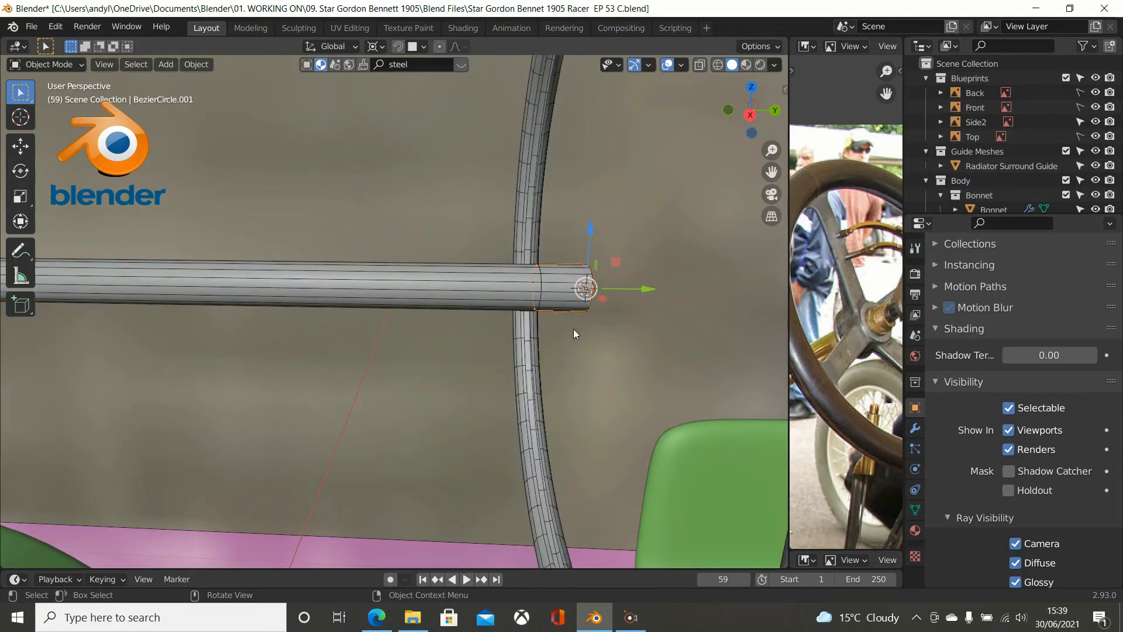
# Hide the Back, Front and Top blueprints and show the wheel hub in the back orthographic view.
pyautogui.scroll(-2, 573, 328)
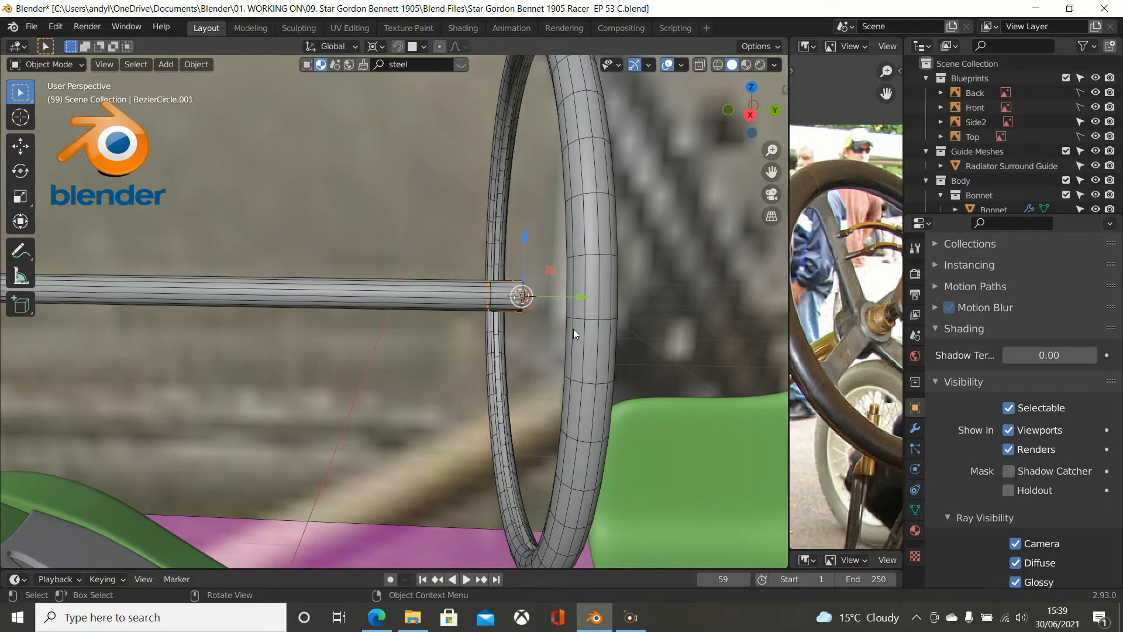
pyautogui.press('ctrl+KP_1')
pyautogui.scroll(2, 574, 328)
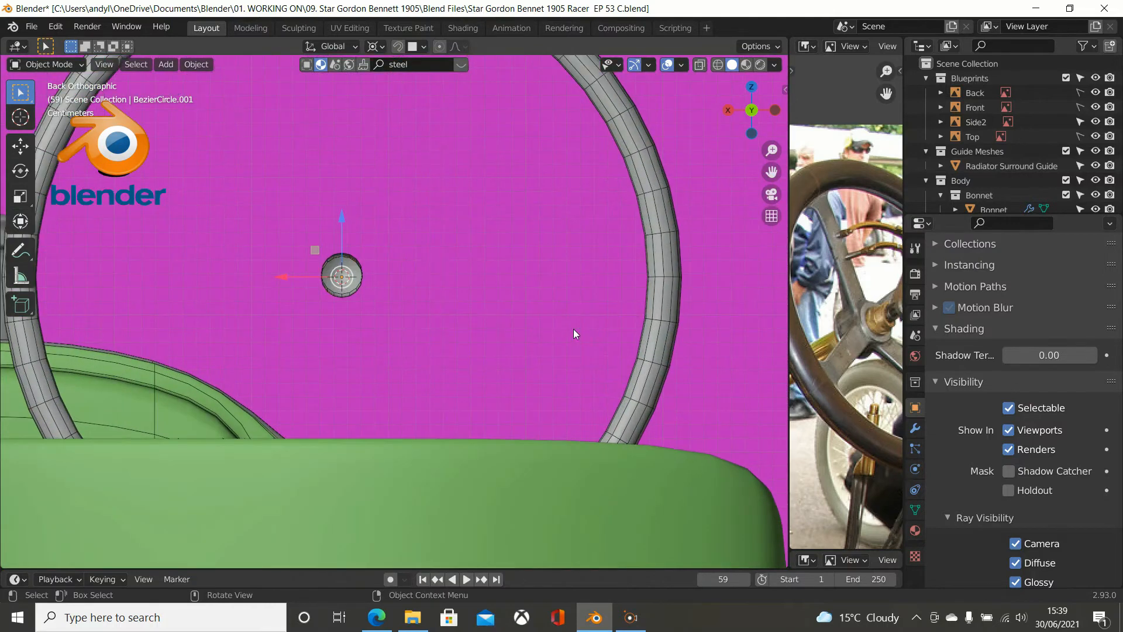
pyautogui.scroll(-3, 573, 329)
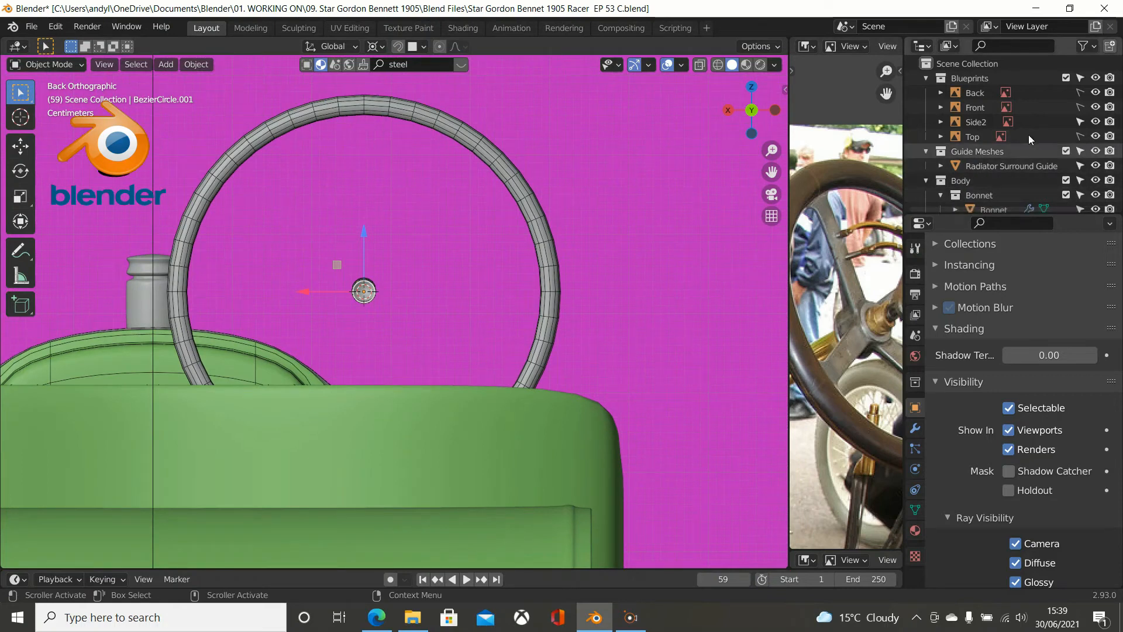
pyautogui.click(1095, 92)
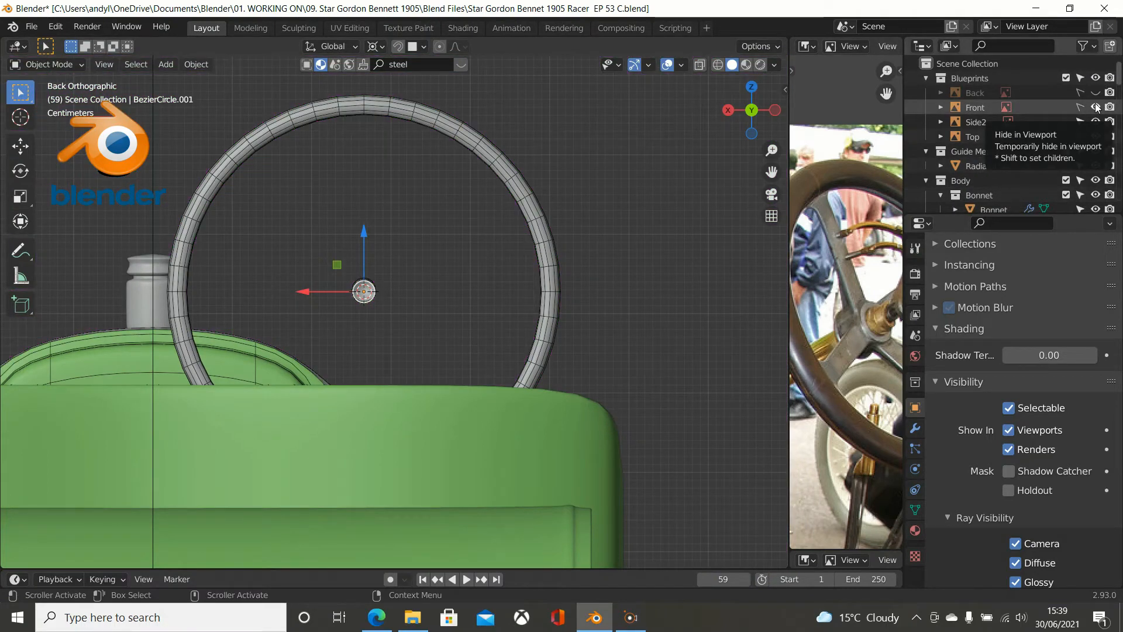
pyautogui.click(1096, 107)
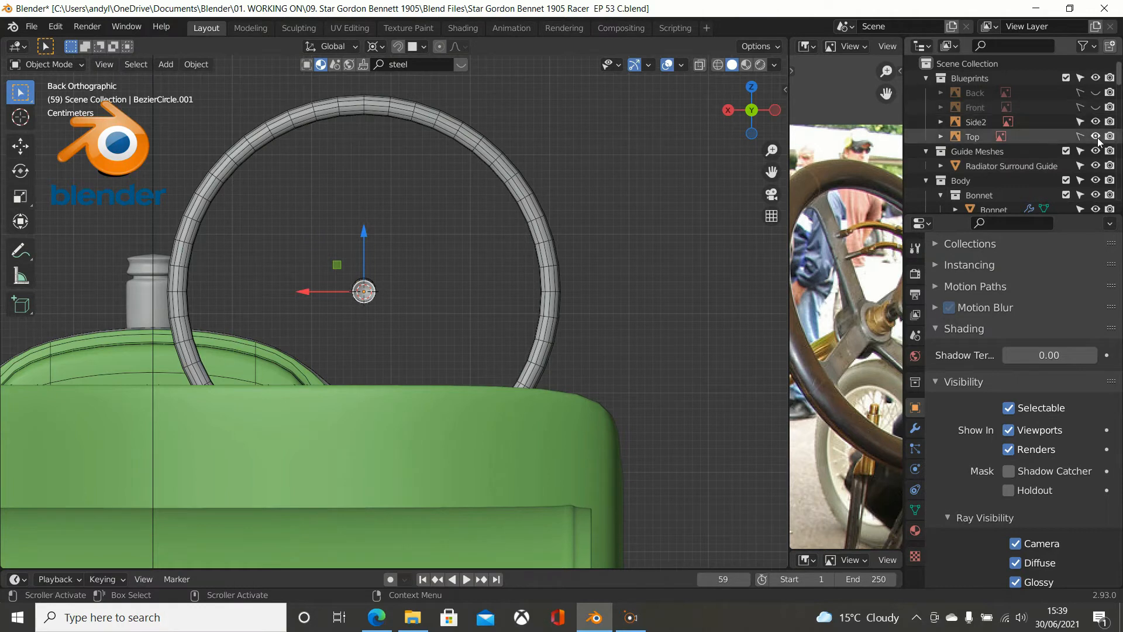
pyautogui.click(1095, 137)
pyautogui.scroll(2, 527, 265)
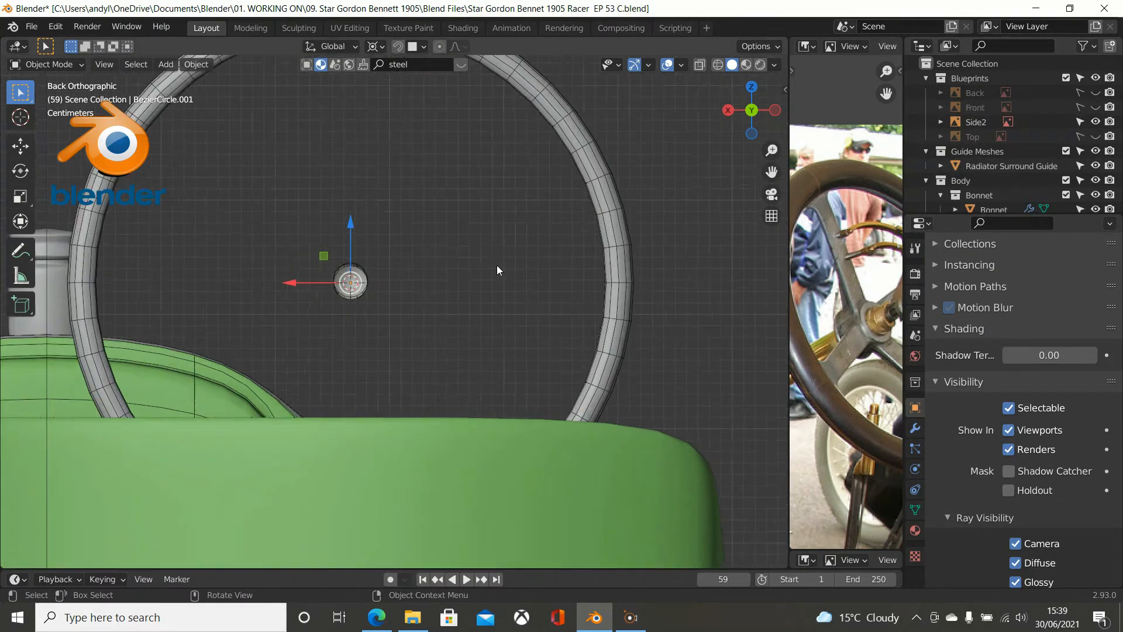
# Set the transform pivot to Bounding Box Center and scale the separated column end section up uniformly to about 1.31.
pyautogui.scroll(3, 358, 261)
pyautogui.scroll(-1, 353, 266)
pyautogui.moveTo(353, 266)
pyautogui.mouseDown(button='middle')
pyautogui.moveTo(376, 279)
pyautogui.moveTo(339, 288)
pyautogui.moveTo(349, 280)
pyautogui.mouseUp(button='middle')
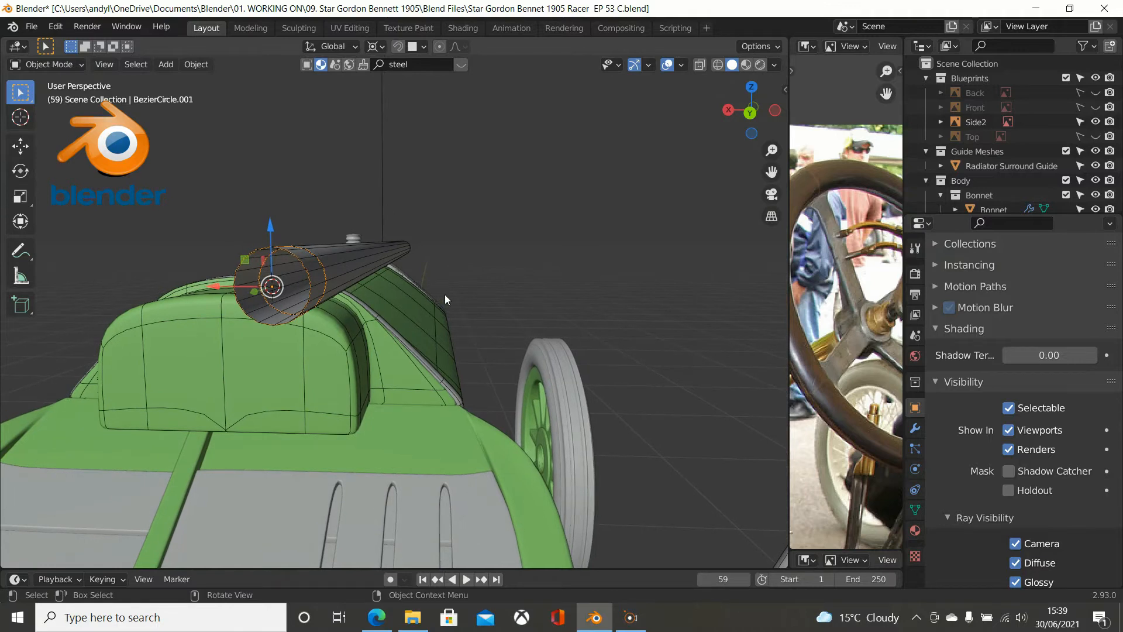
pyautogui.click(379, 48)
pyautogui.click(394, 68)
pyautogui.press('s')
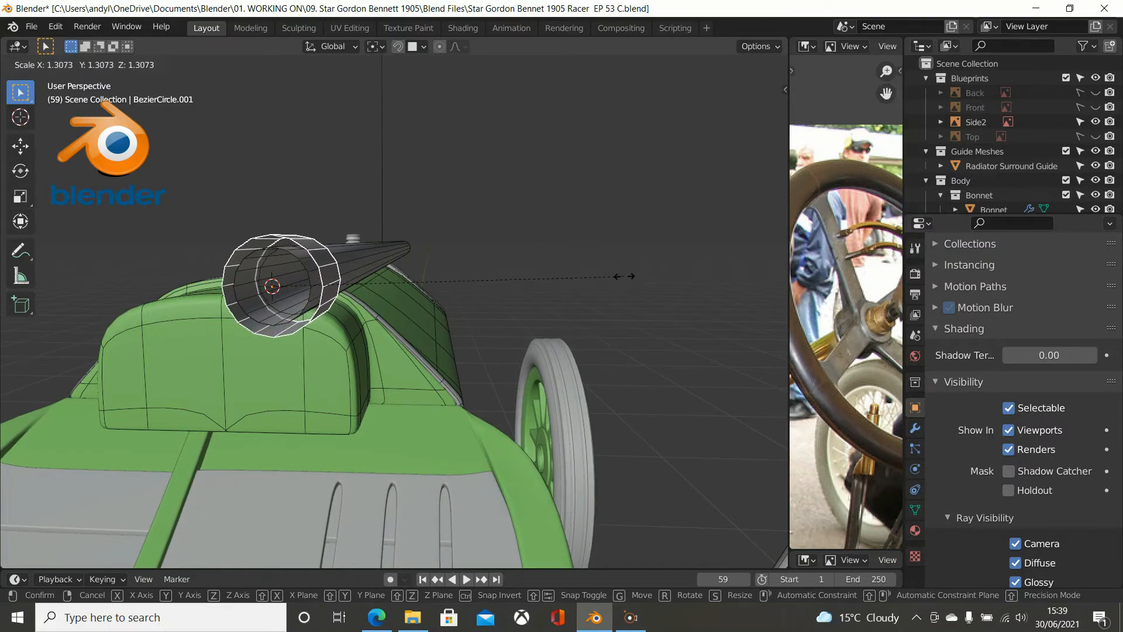
pyautogui.click(624, 280)
# Edge-slide the hub section's column-side edge loop toward the wheel with a factor of about 0.235.
pyautogui.moveTo(461, 268); pyautogui.dragTo(163, 239, button='middle')
pyautogui.press('Tab')
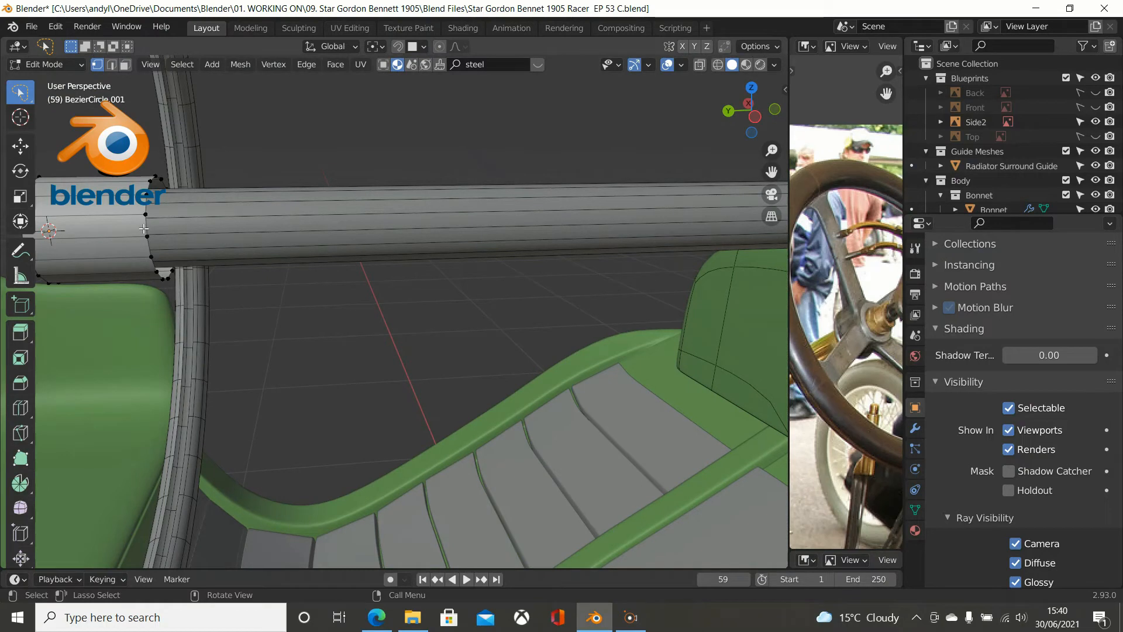
pyautogui.click(144, 229)
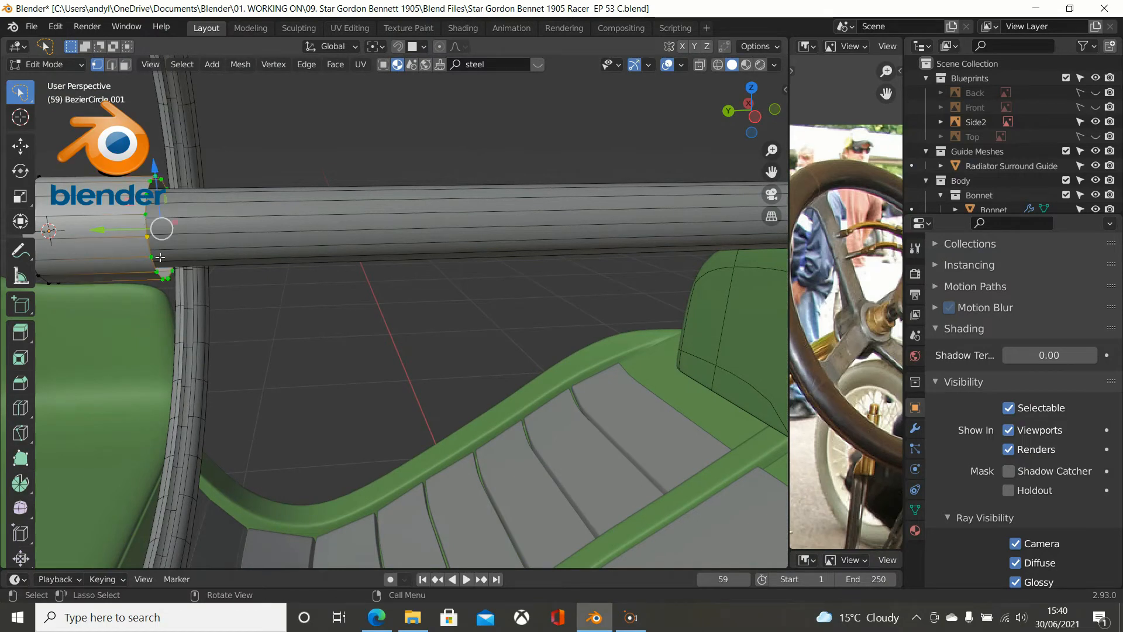
pyautogui.press('KP_3')
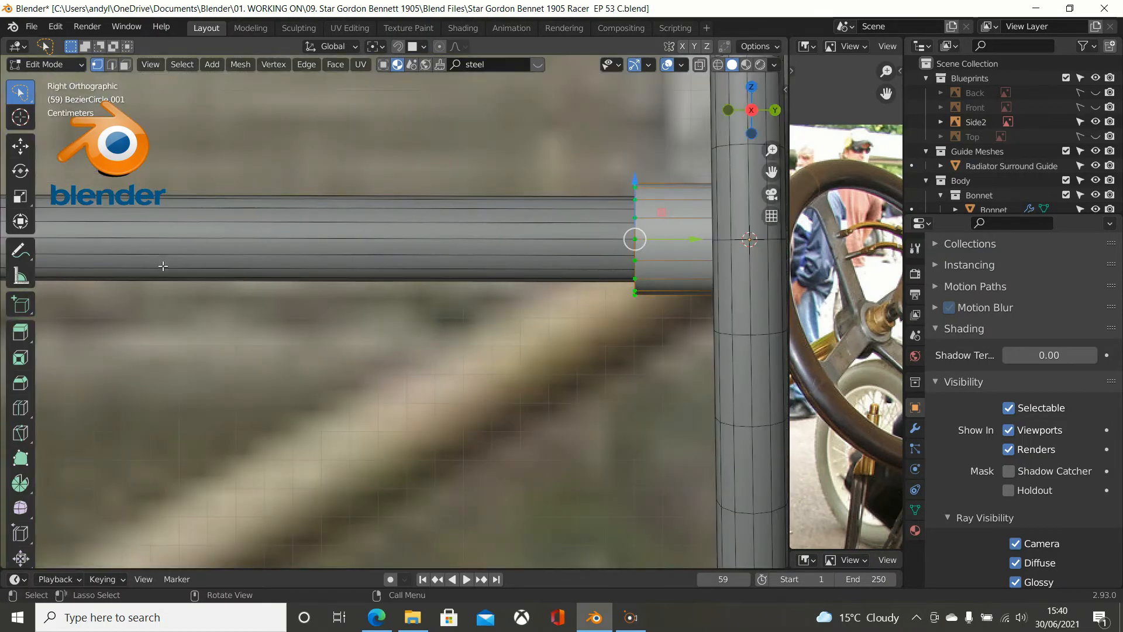
pyautogui.keyDown('shift'); pyautogui.moveTo(113, 273); pyautogui.dragTo(1, 290, button='middle'); pyautogui.keyUp('shift')
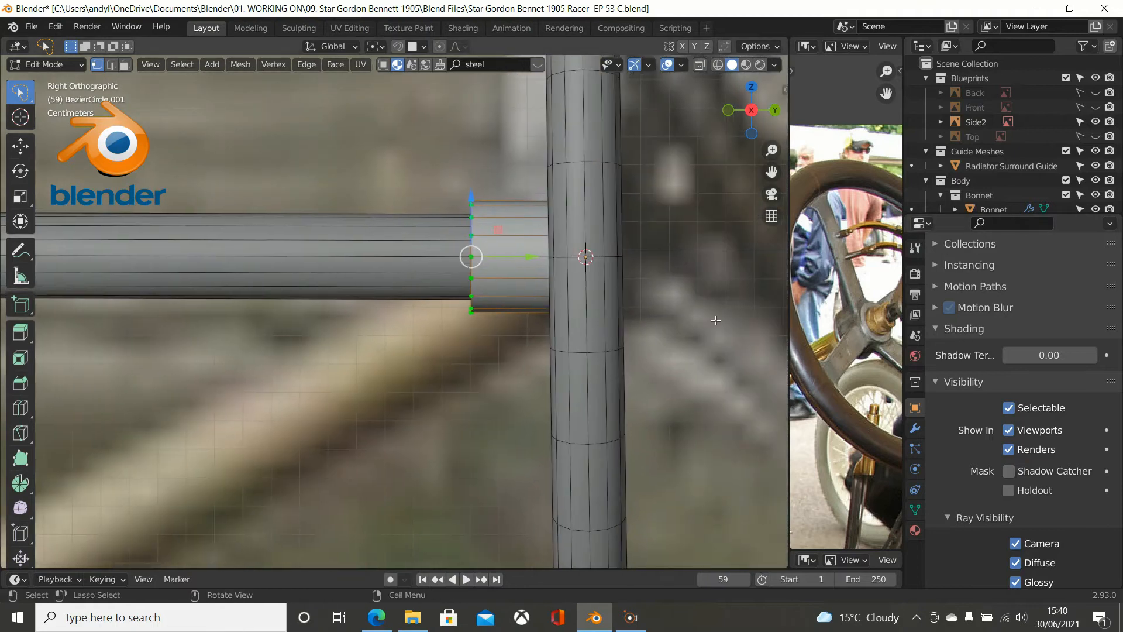
pyautogui.press('g')
pyautogui.press('g')
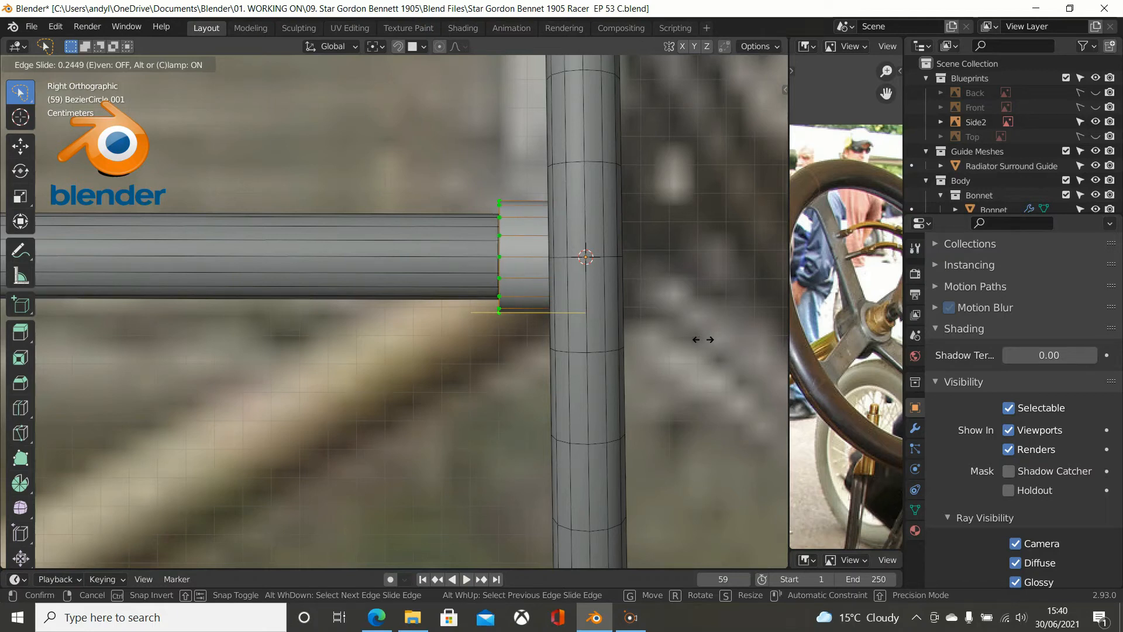
pyautogui.click(699, 340)
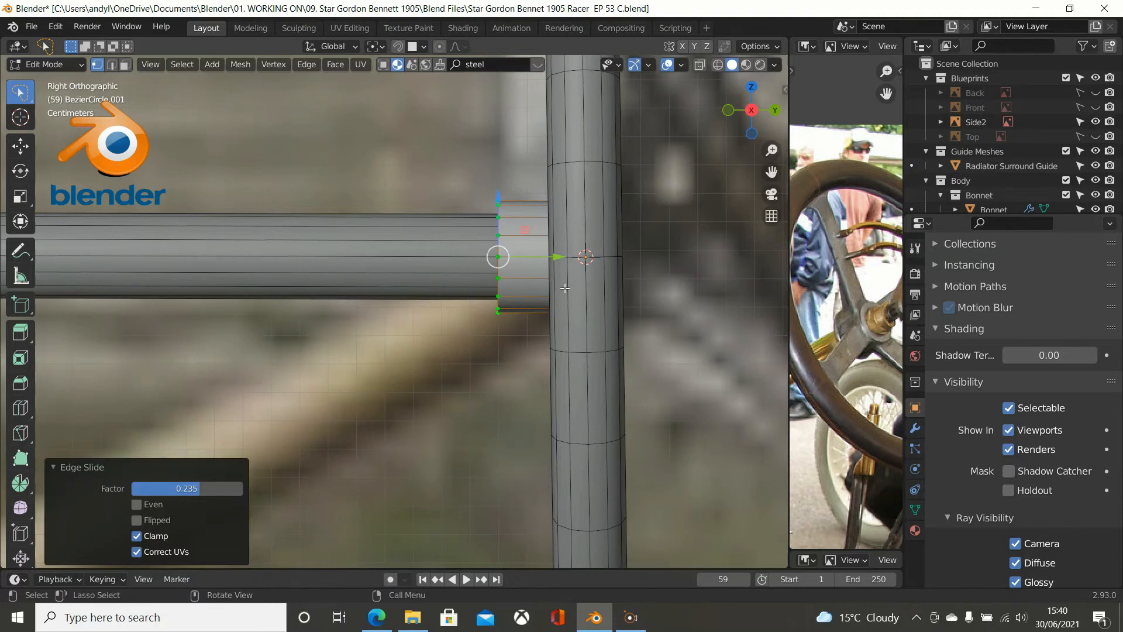
# Select the hub section together with the steering wheel and column, and join them into one object.
pyautogui.moveTo(560, 300); pyautogui.dragTo(586, 308, button='middle')
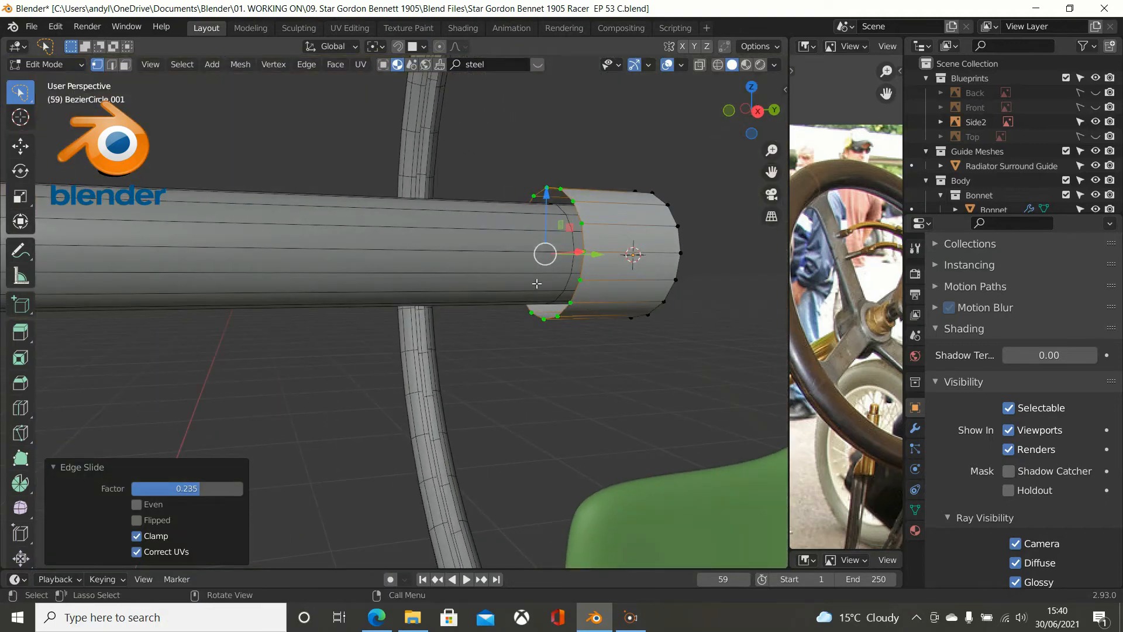
pyautogui.press('Tab')
pyautogui.click(591, 279)
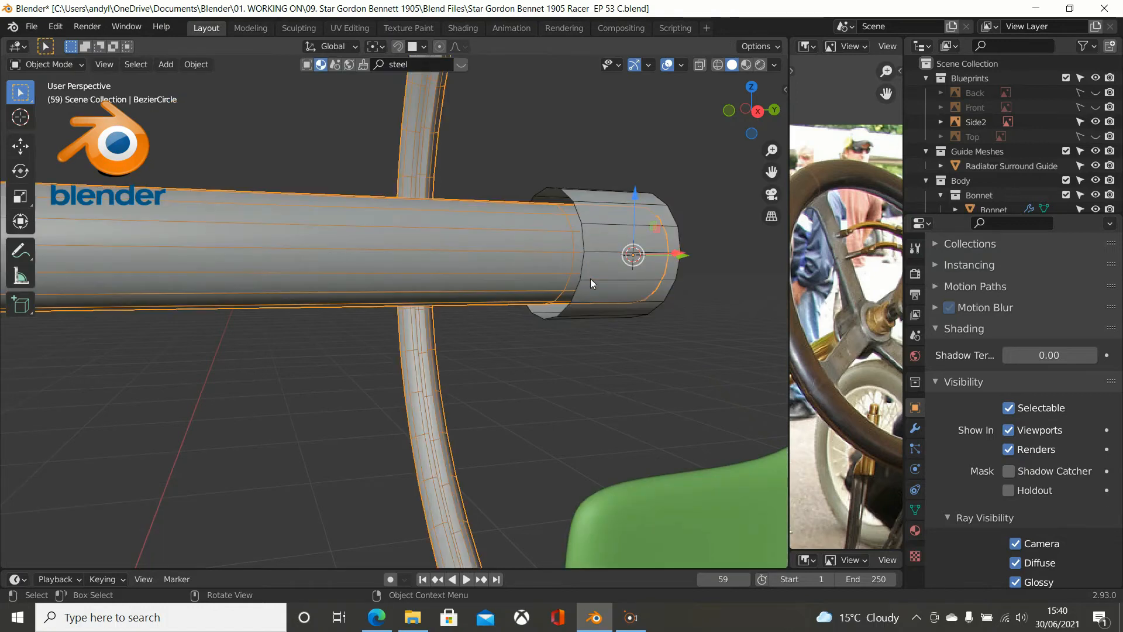
pyautogui.click(591, 279)
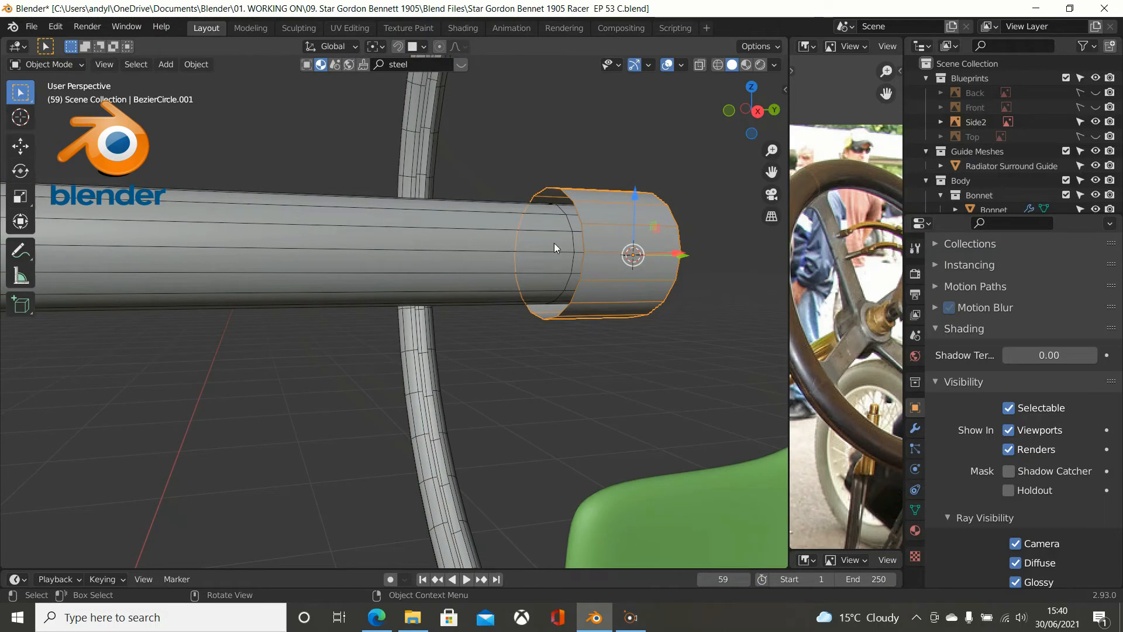
pyautogui.keyDown('shift'); pyautogui.click(603, 193); pyautogui.keyUp('shift')
pyautogui.keyDown('shift'); pyautogui.click(603, 194); pyautogui.keyUp('shift')
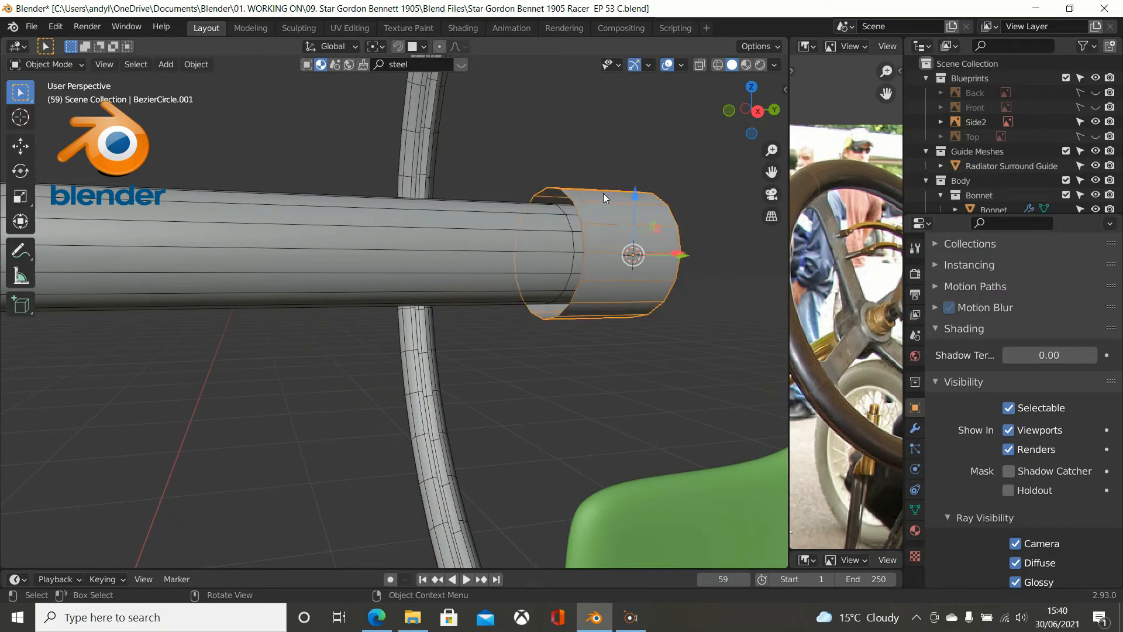
pyautogui.keyDown('shift'); pyautogui.click(440, 212); pyautogui.keyUp('shift')
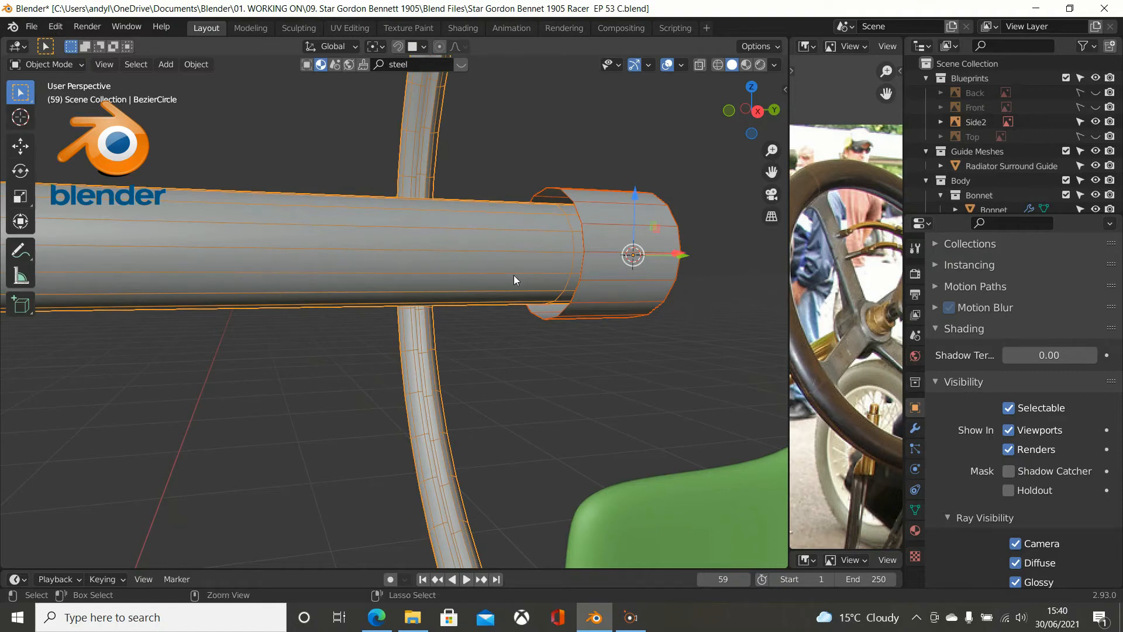
pyautogui.hotkey('ctrl', 'j')
# Align the hub's column-side edge loop with a column loop vertex by scaling to 0 along Y around the Active Element pivot.
pyautogui.press('Tab')
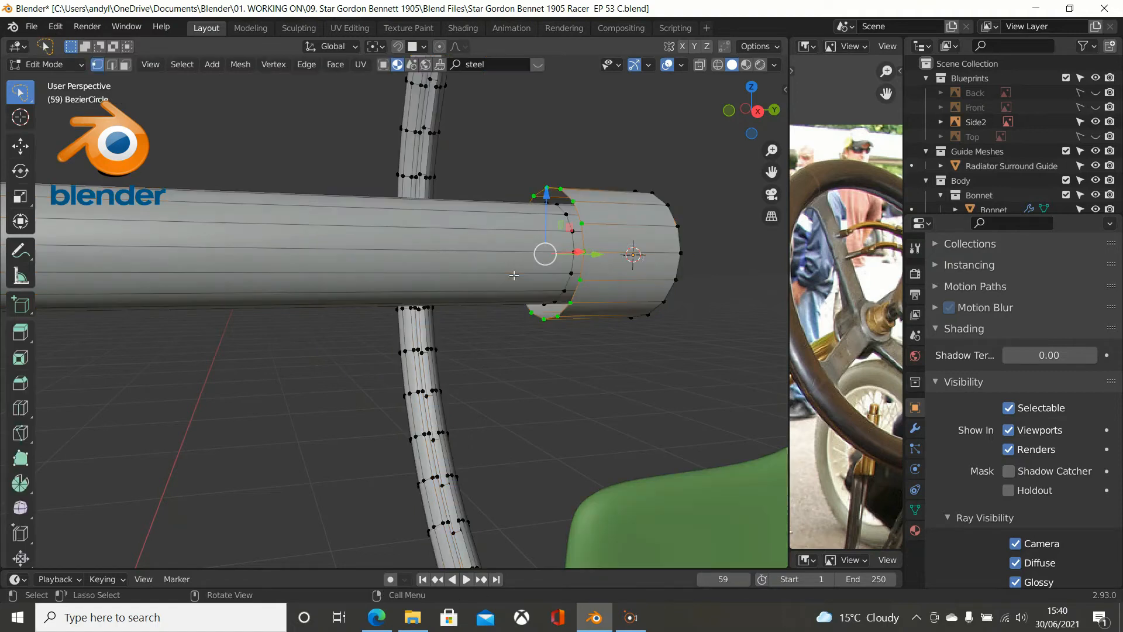
pyautogui.moveTo(566, 258); pyautogui.dragTo(550, 262, button='middle')
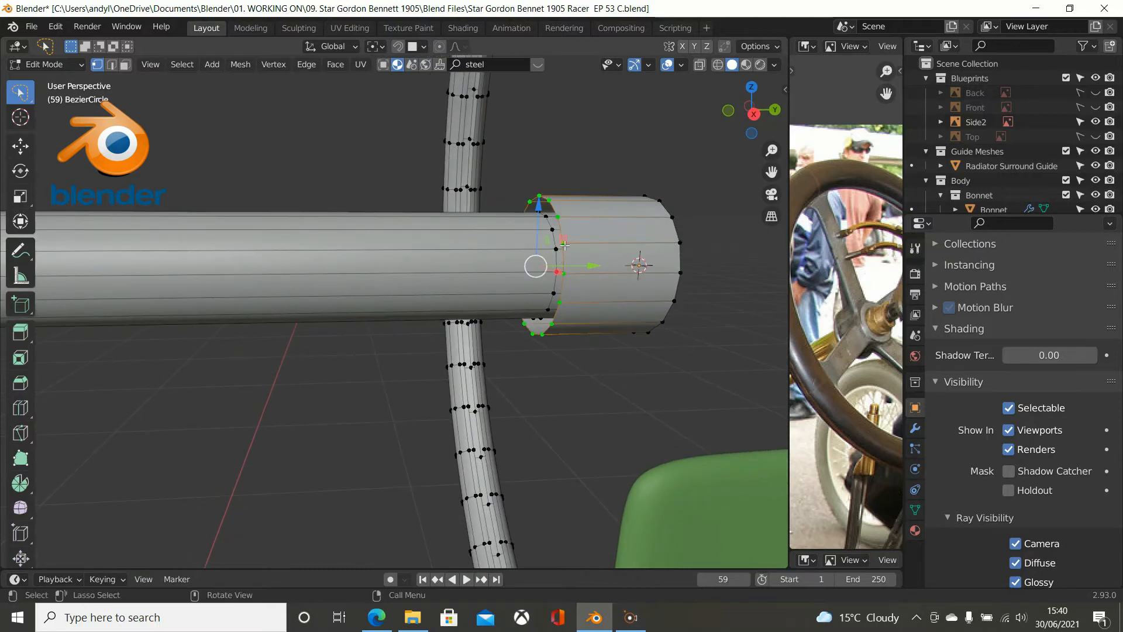
pyautogui.moveTo(584, 240); pyautogui.dragTo(609, 235, button='middle')
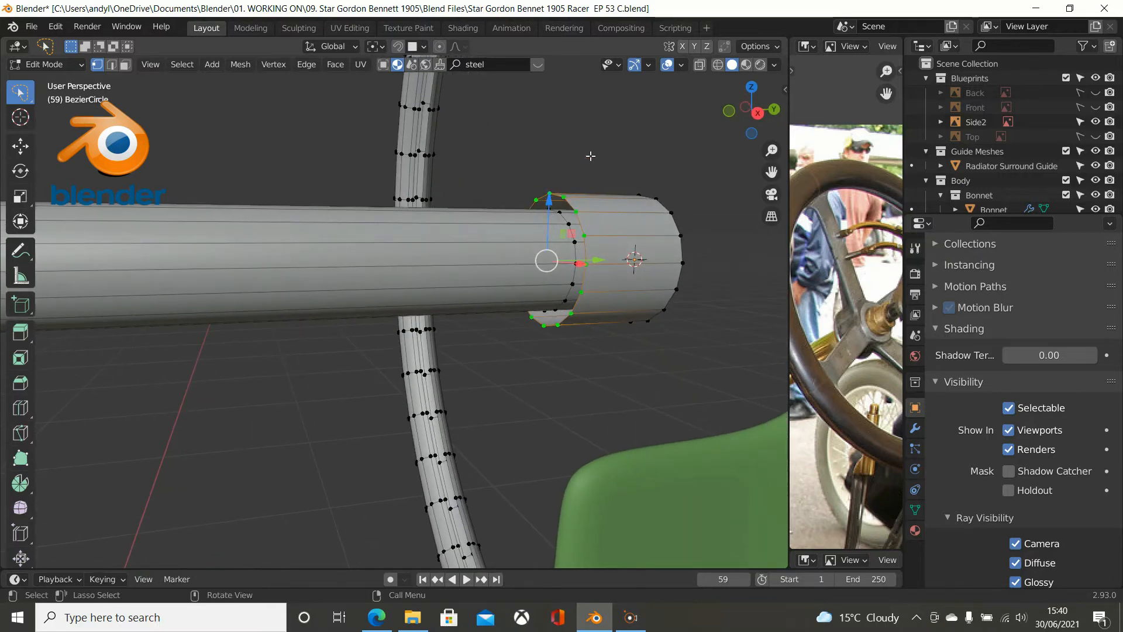
pyautogui.scroll(2, 607, 234)
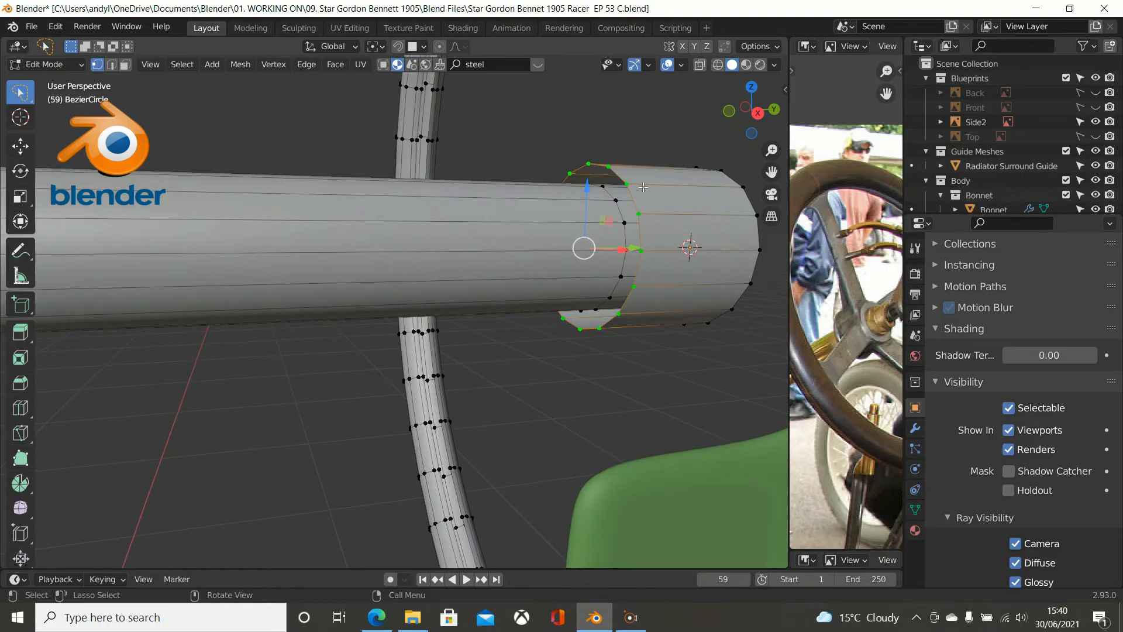
pyautogui.keyDown('shift'); pyautogui.click(617, 201); pyautogui.keyUp('shift')
pyautogui.click(381, 48)
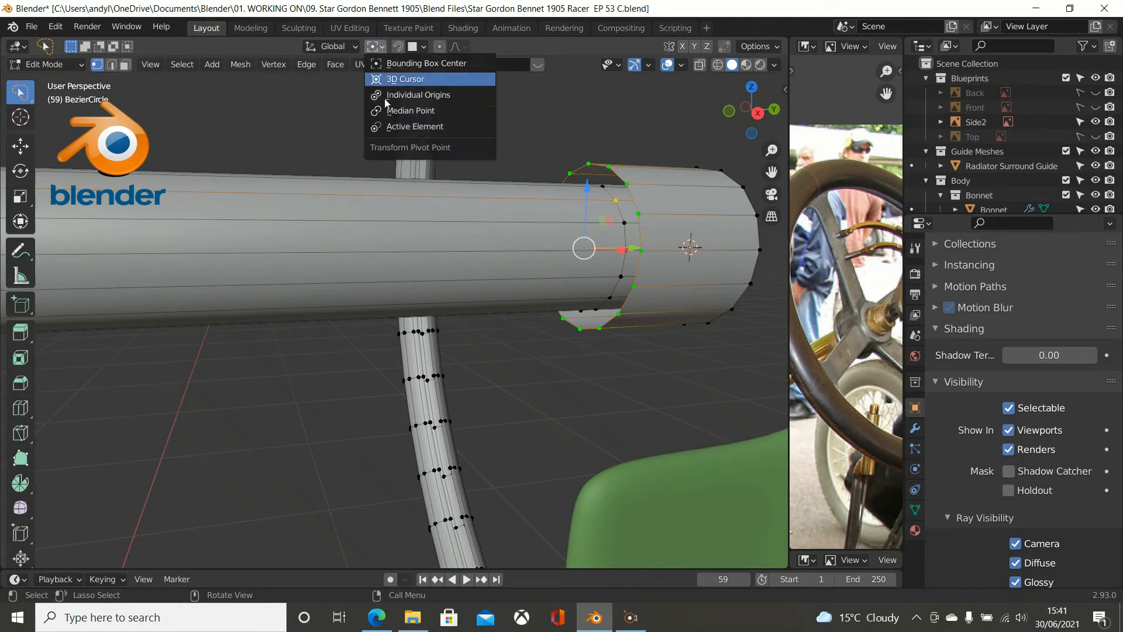
pyautogui.click(387, 127)
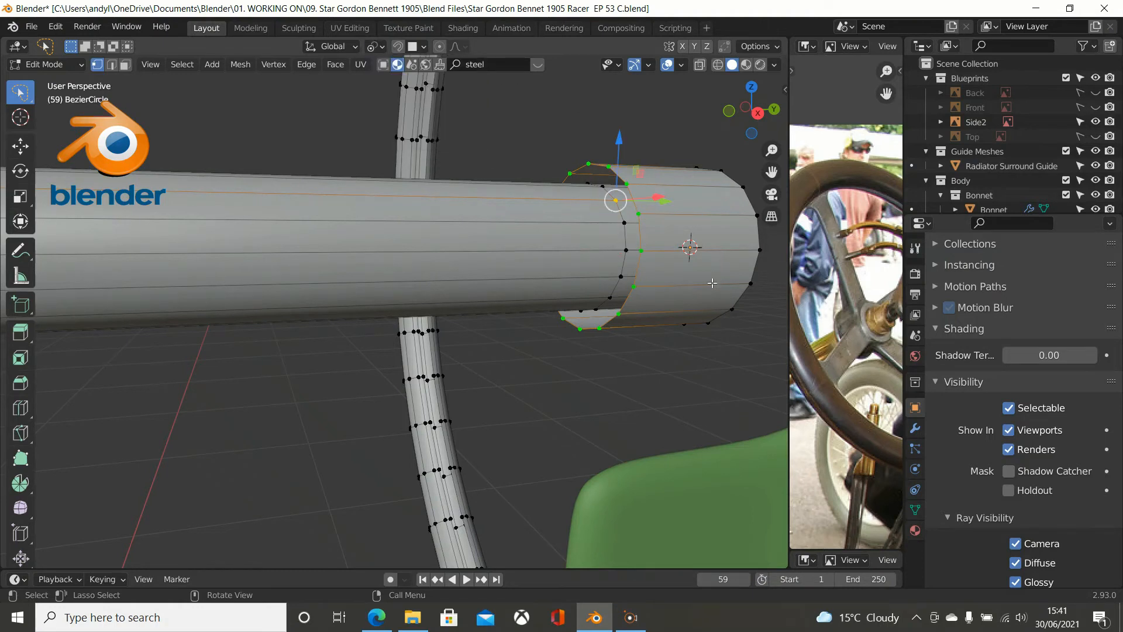
pyautogui.press('s')
pyautogui.write('y')
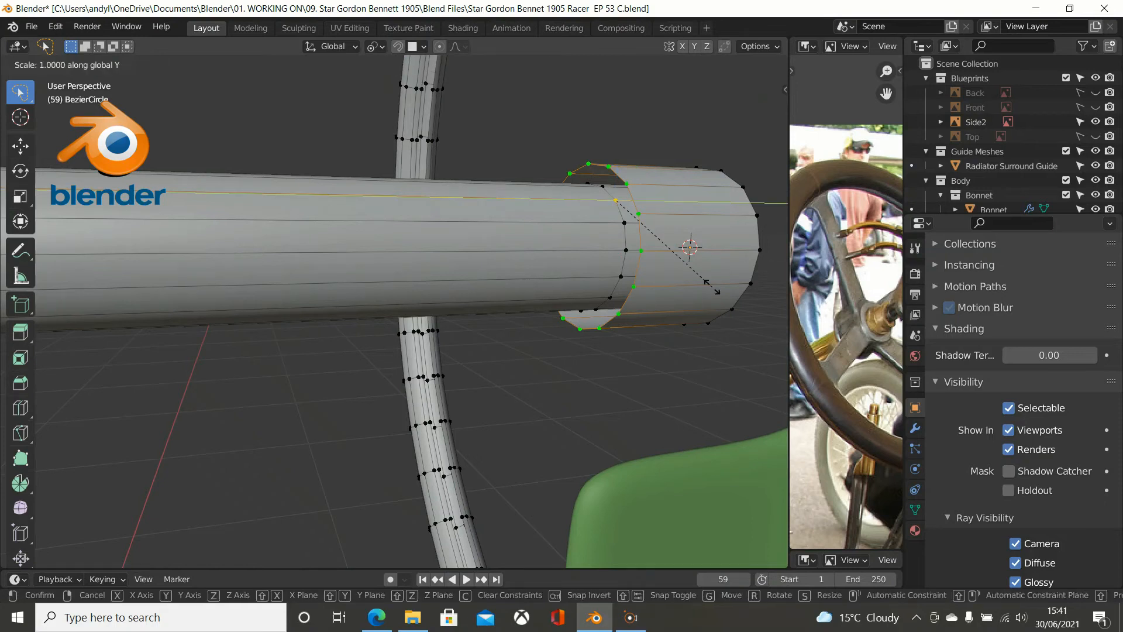
pyautogui.write('0')
pyautogui.press('Return')
# Add the column's adjacent edge loop to the hub loop selection and bridge the two edge loops.
pyautogui.moveTo(704, 286); pyautogui.dragTo(729, 297, button='middle')
pyautogui.scroll(2, 711, 300)
pyautogui.scroll(-3, 728, 297)
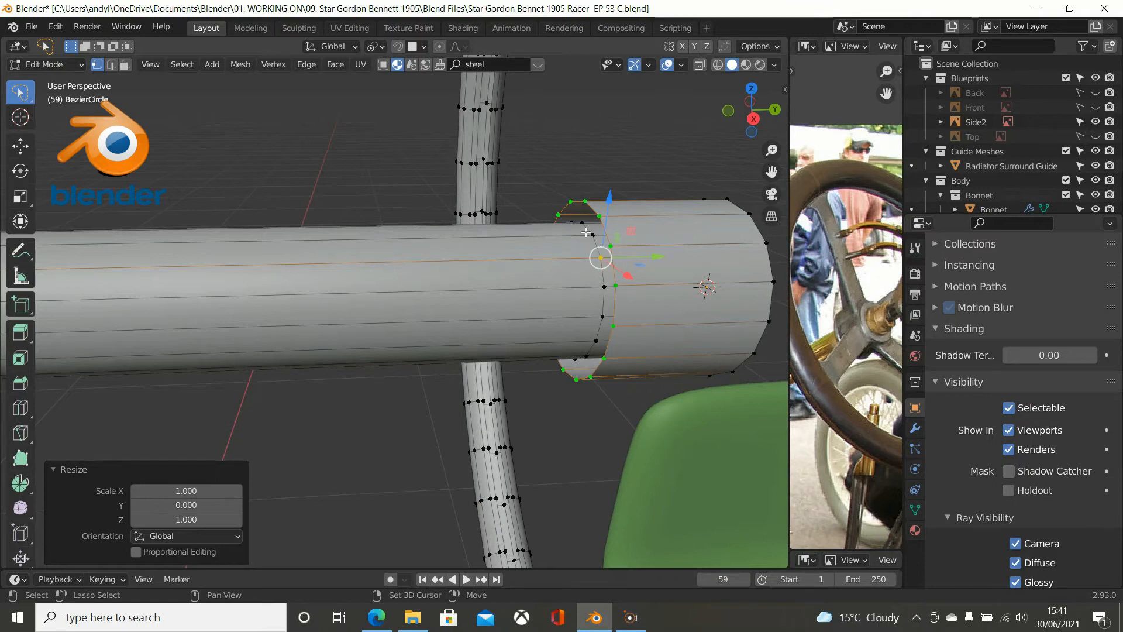
pyautogui.keyDown('alt'); pyautogui.click(586, 232); pyautogui.keyUp('alt')
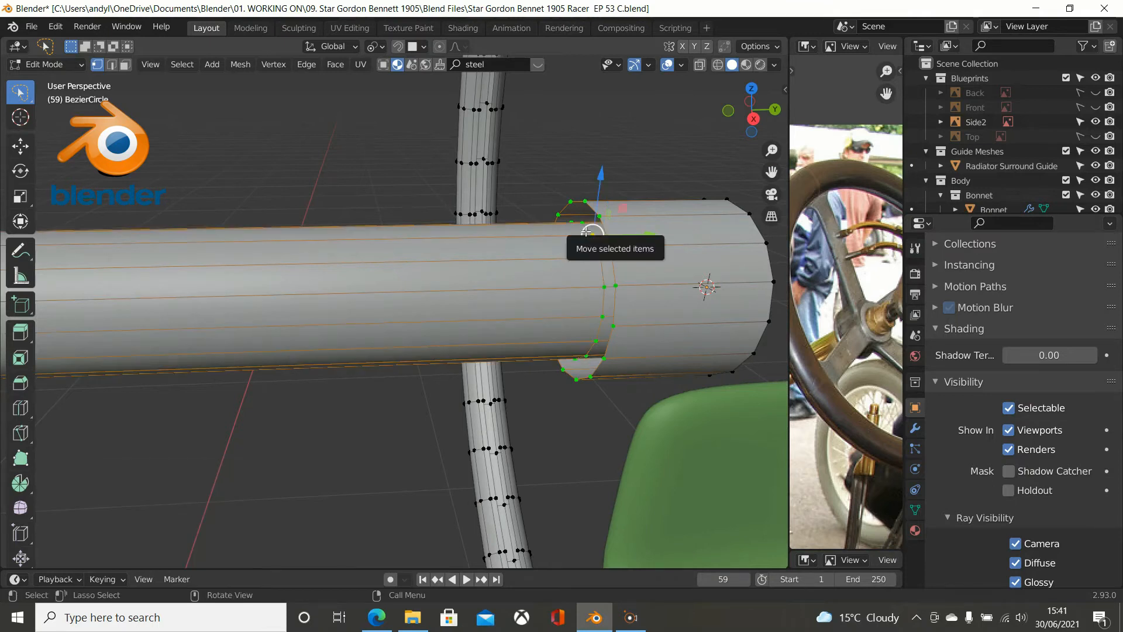
pyautogui.scroll(-2, 589, 232)
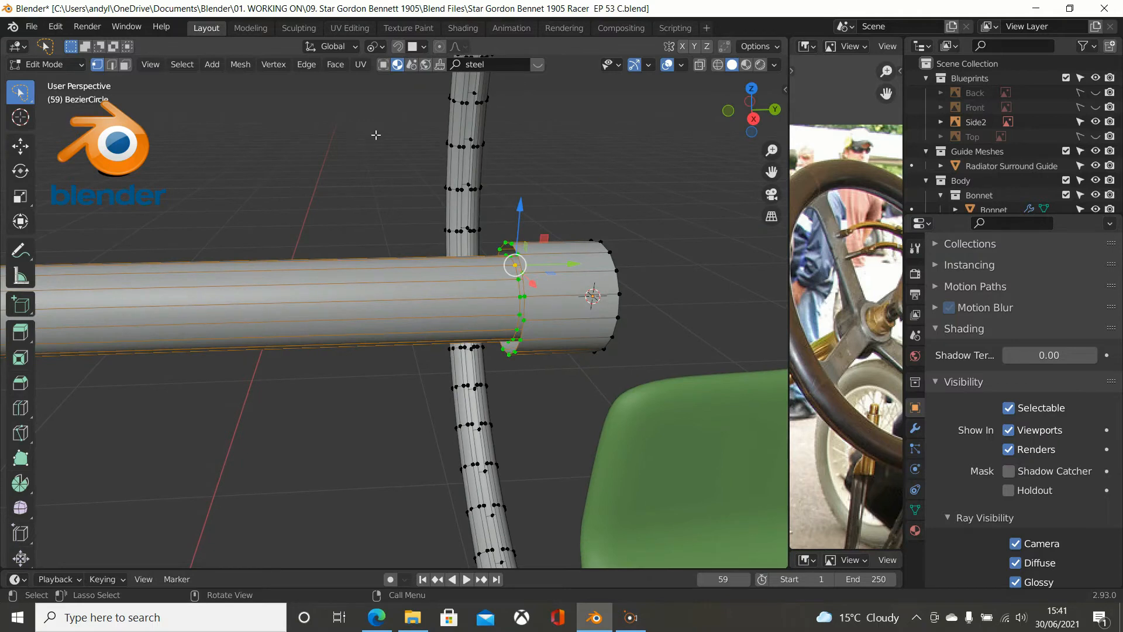
pyautogui.click(253, 68)
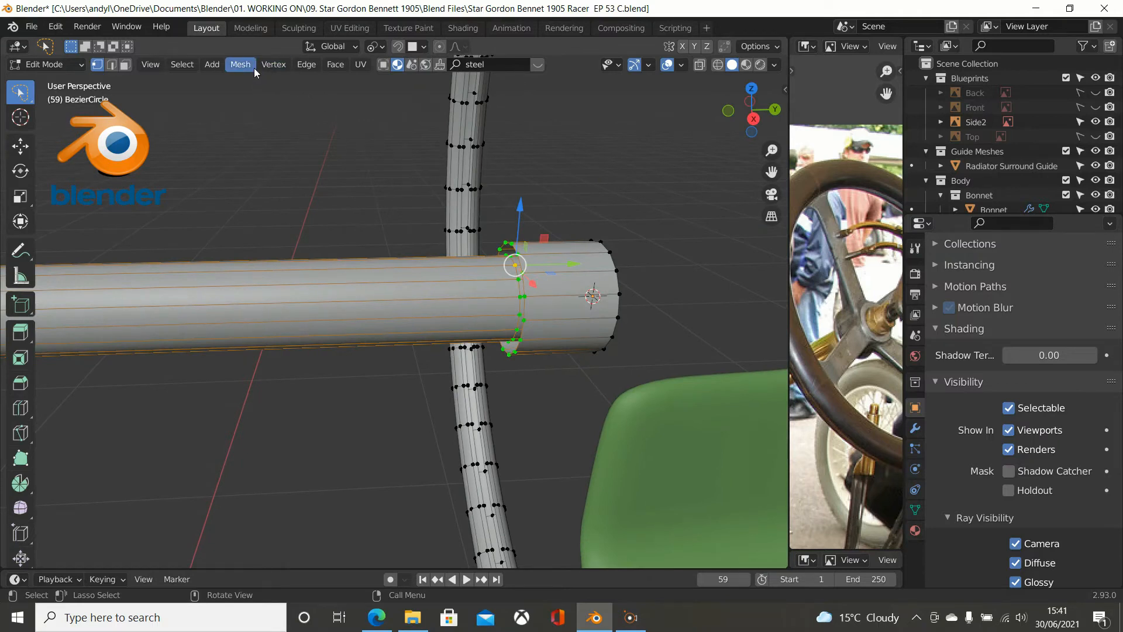
pyautogui.click(306, 65)
pyautogui.click(319, 111)
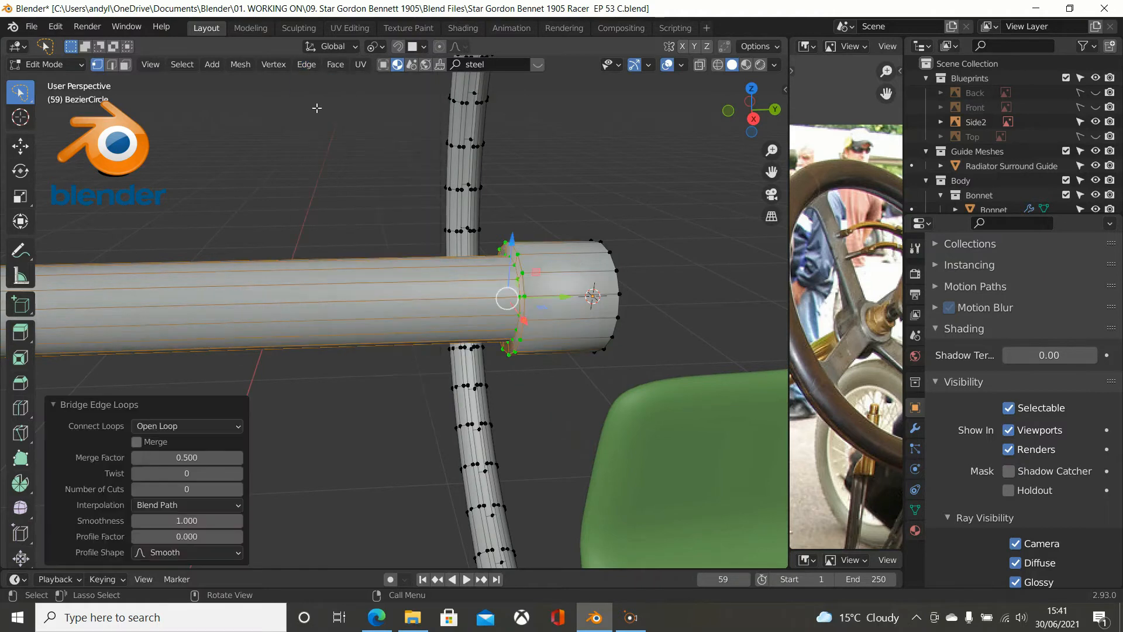
# Add a single loop cut to the bridged ring face, close to the column, with a slide factor of about -0.741.
pyautogui.moveTo(516, 135); pyautogui.dragTo(570, 217, button='middle')
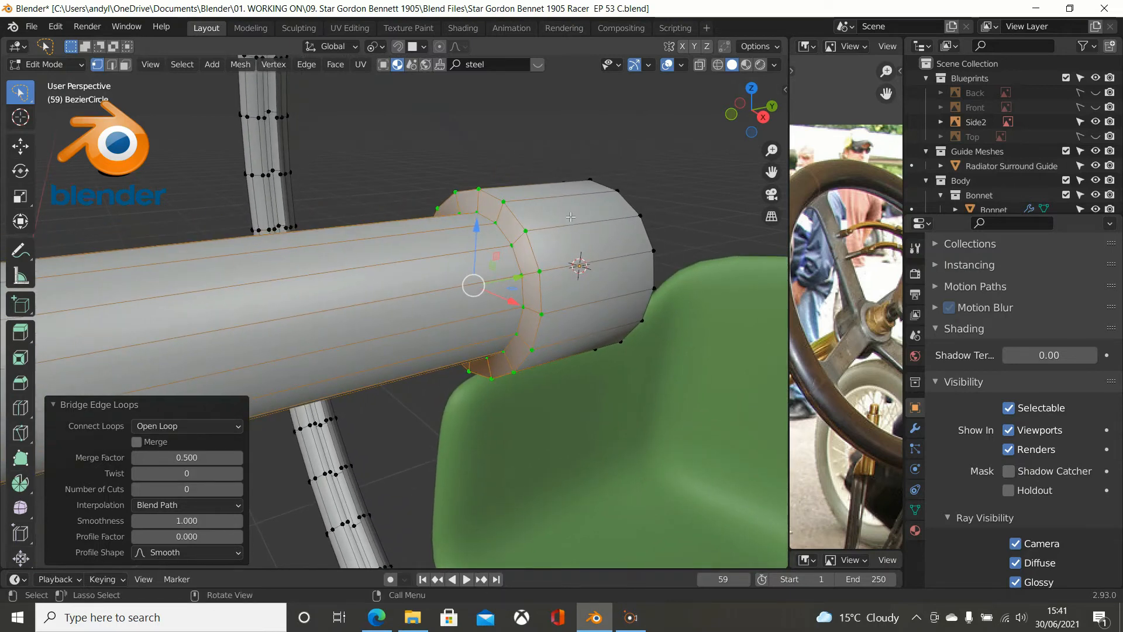
pyautogui.hotkey('ctrl', 'r')
pyautogui.click(517, 240)
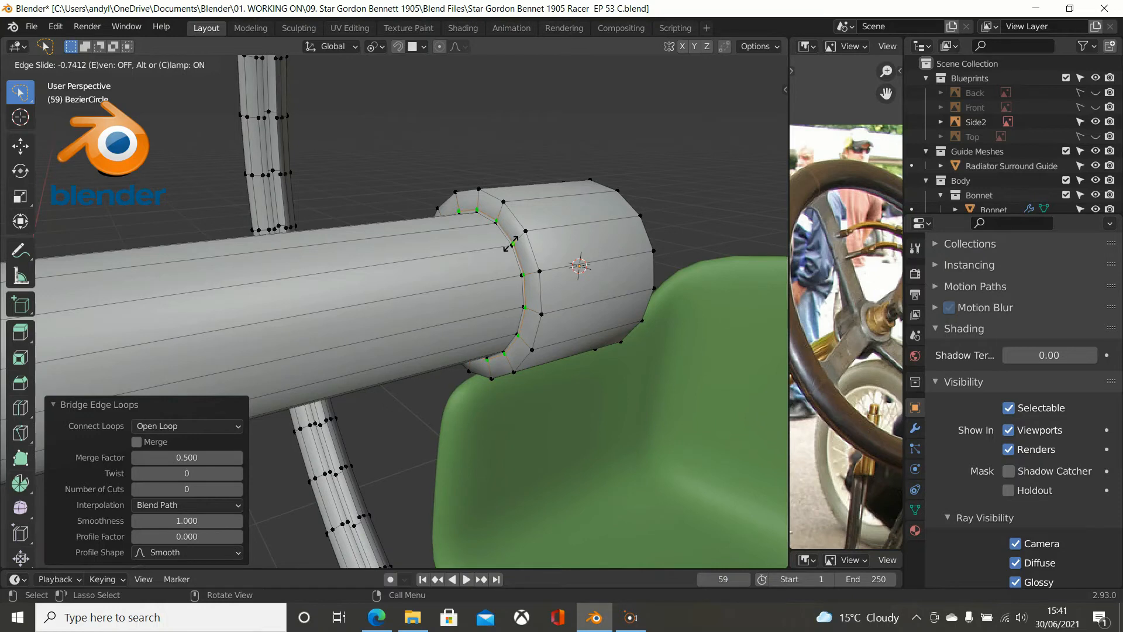
pyautogui.click(511, 244)
pyautogui.scroll(2, 551, 224)
pyautogui.keyDown('shift'); pyautogui.moveTo(551, 224); pyautogui.dragTo(520, 211, button='middle'); pyautogui.keyUp('shift')
pyautogui.scroll(2, 642, 191)
pyautogui.scroll(-1, 642, 191)
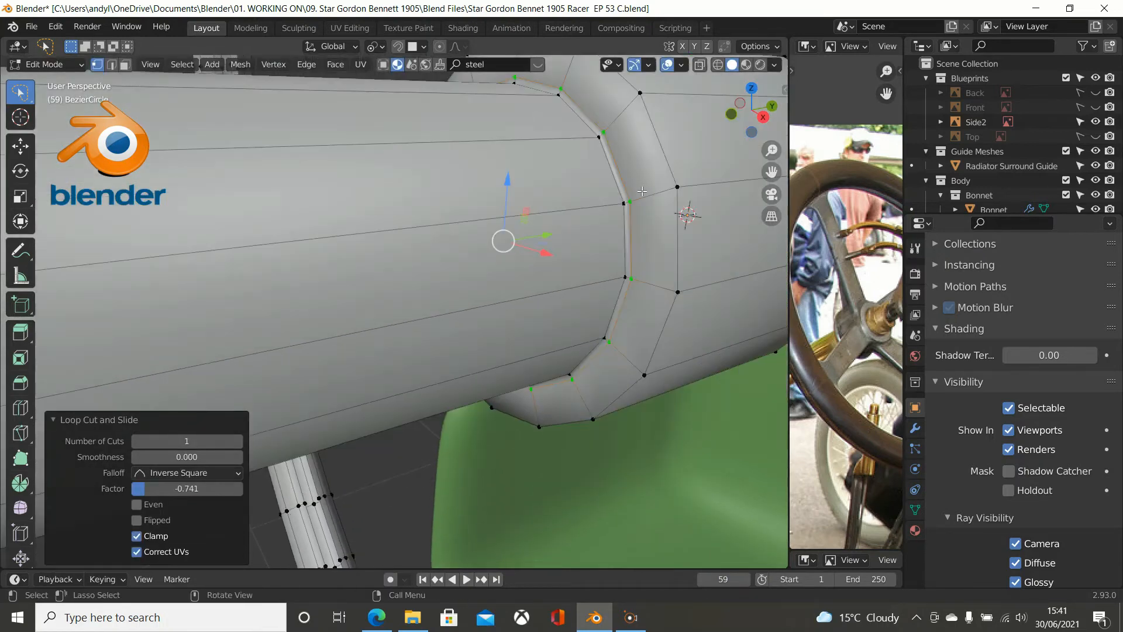
pyautogui.scroll(-2, 642, 191)
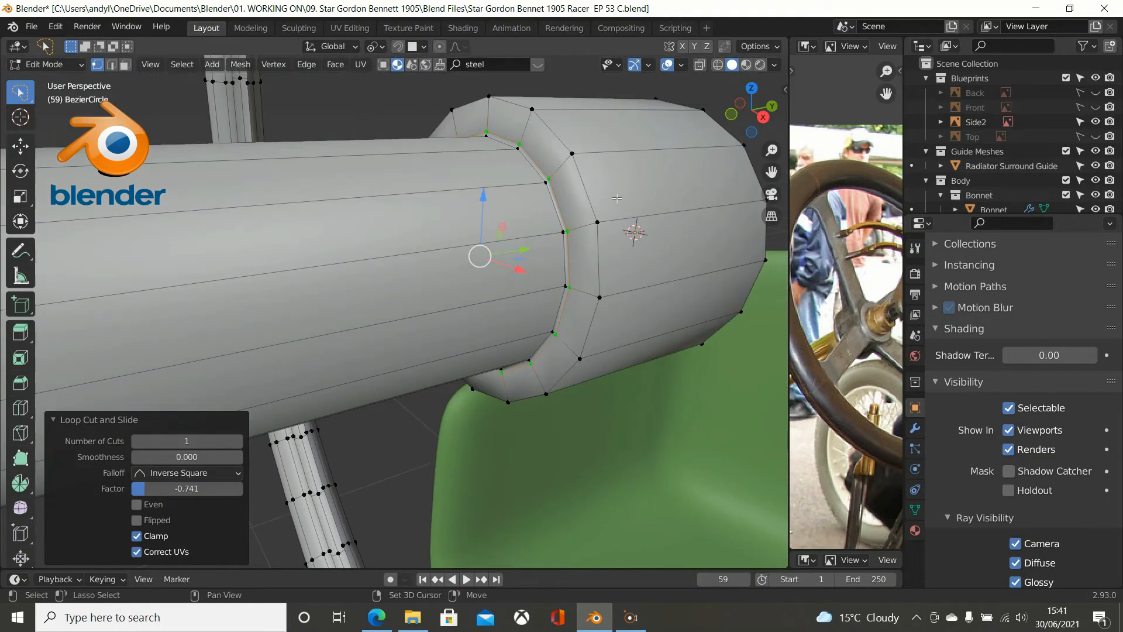
pyautogui.scroll(2, 605, 193)
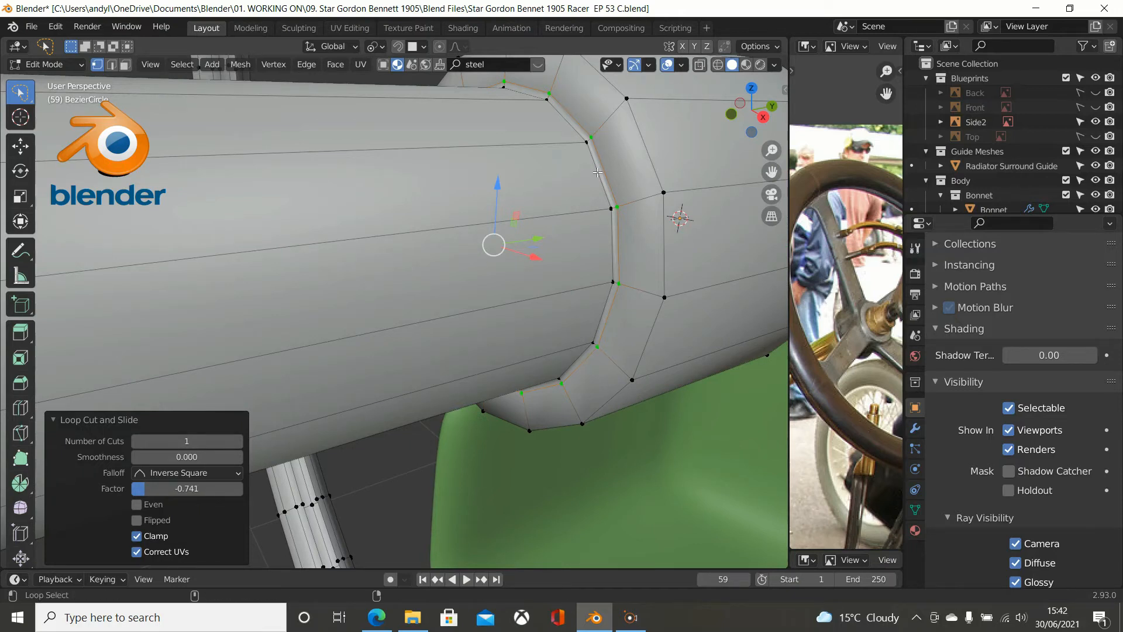
# Select the narrow ring between the column loop and the new loop cut, and delete its faces.
pyautogui.keyDown('alt'); pyautogui.click(598, 173); pyautogui.keyUp('alt')
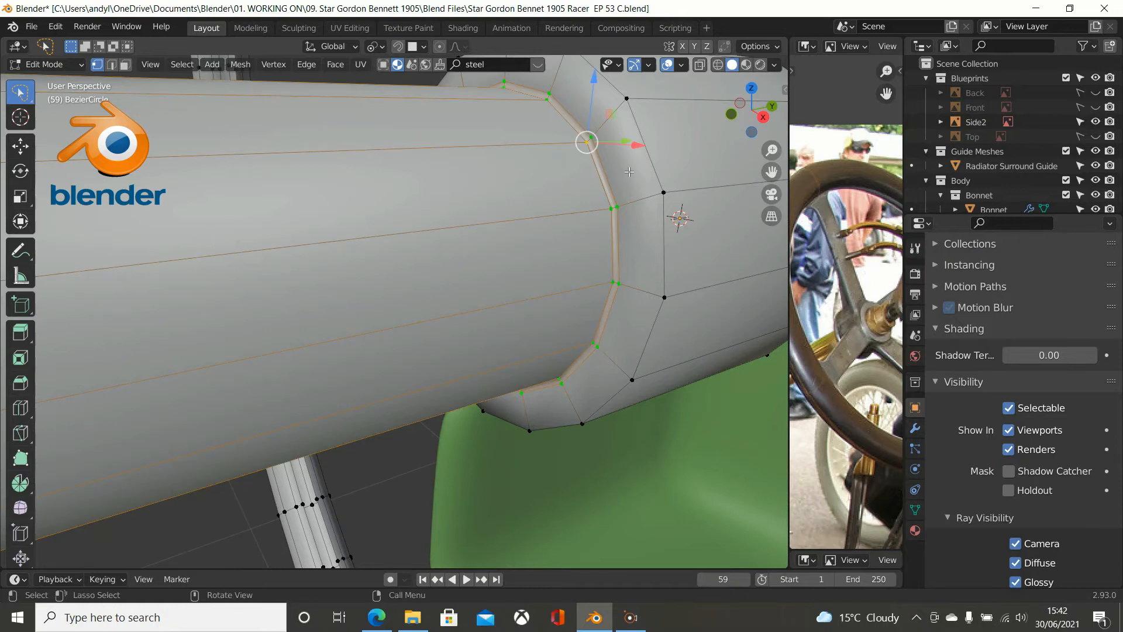
pyautogui.press('x')
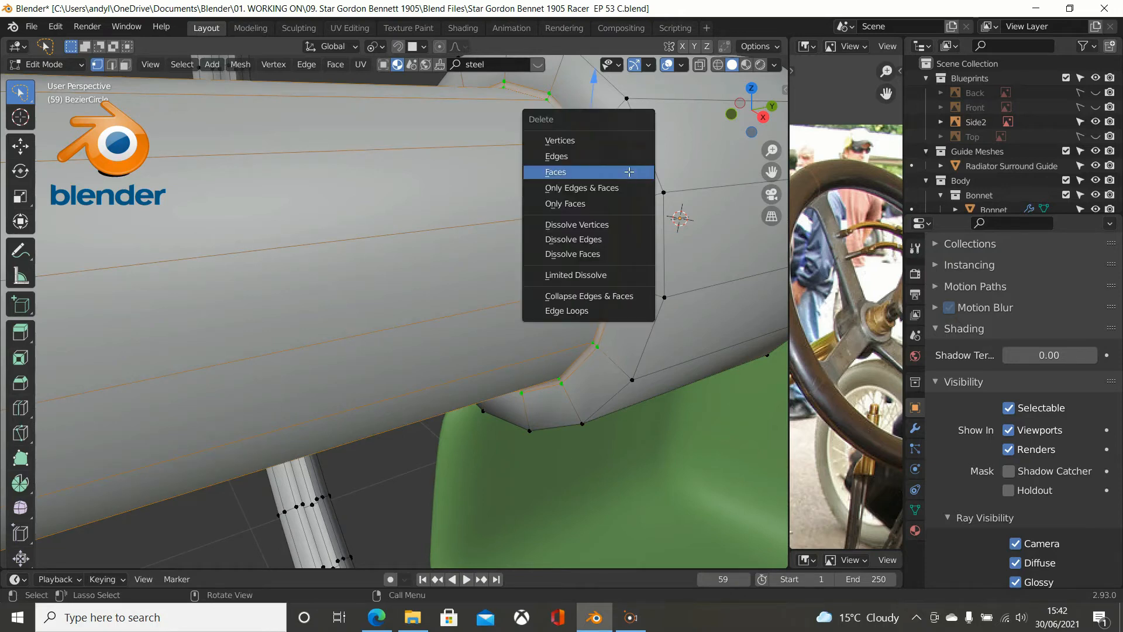
pyautogui.click(629, 171)
pyautogui.moveTo(629, 171)
pyautogui.mouseDown(button='middle')
pyautogui.moveTo(638, 184)
pyautogui.moveTo(668, 182)
pyautogui.moveTo(631, 186)
pyautogui.mouseUp(button='middle')
pyautogui.moveTo(563, 154); pyautogui.dragTo(544, 169, button='middle')
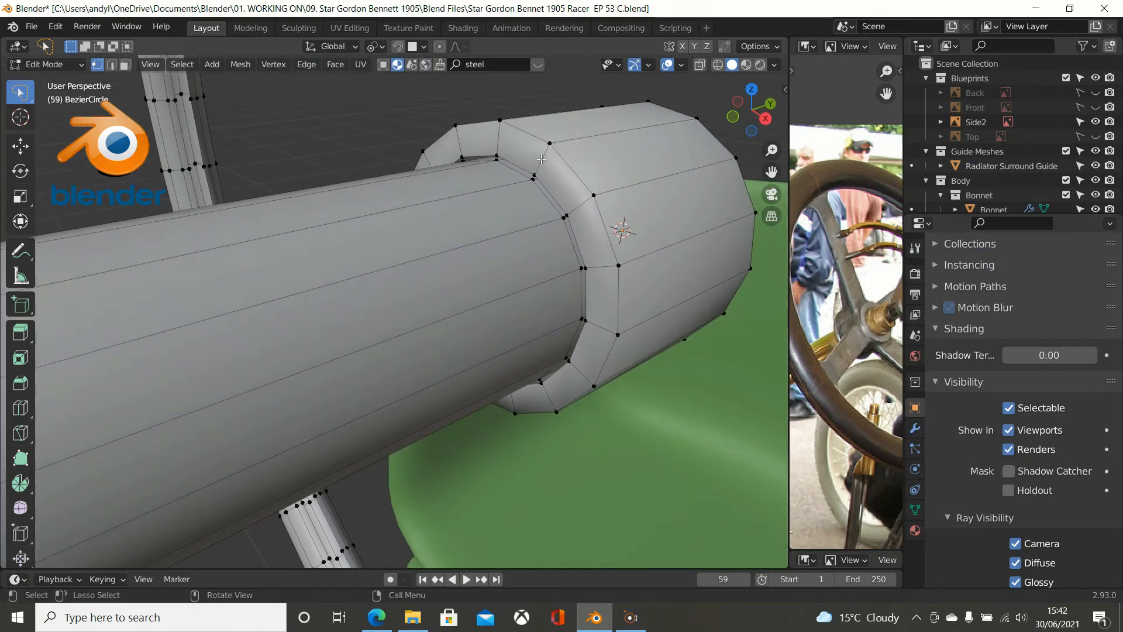
# Select the inner edge loop of the hub's column-side ring and extrude it 0.001488 m along Y into the hub.
pyautogui.scroll(1, 544, 168)
pyautogui.press('alt')
pyautogui.keyDown('alt'); pyautogui.click(597, 150); pyautogui.keyUp('alt')
pyautogui.scroll(-3, 613, 161)
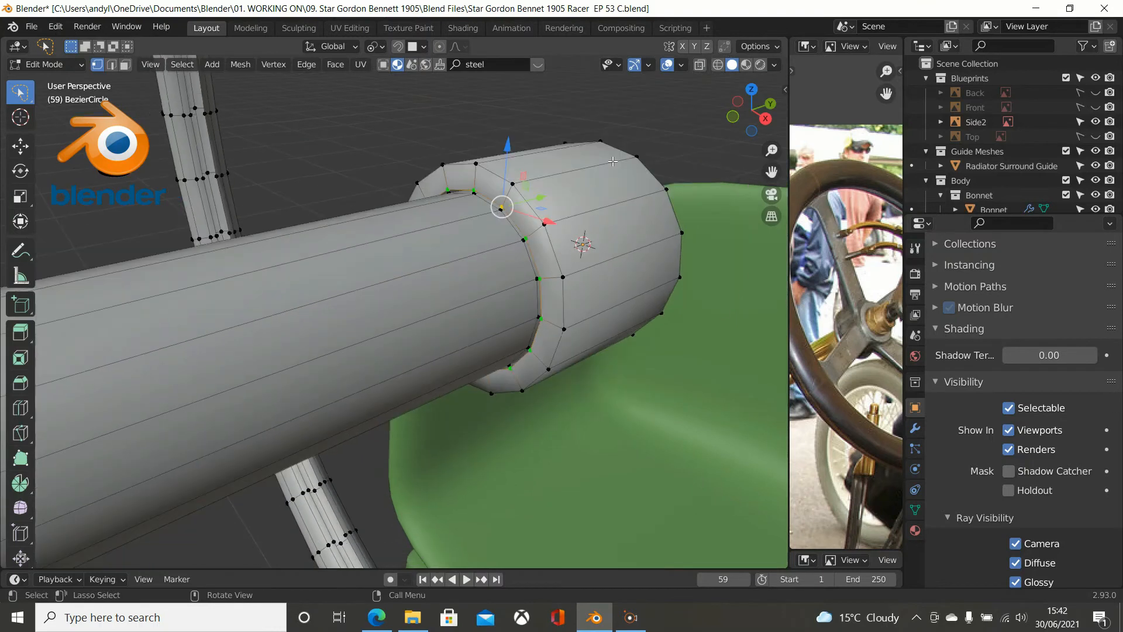
pyautogui.moveTo(606, 189); pyautogui.dragTo(539, 203, button='middle')
pyautogui.scroll(2, 540, 204)
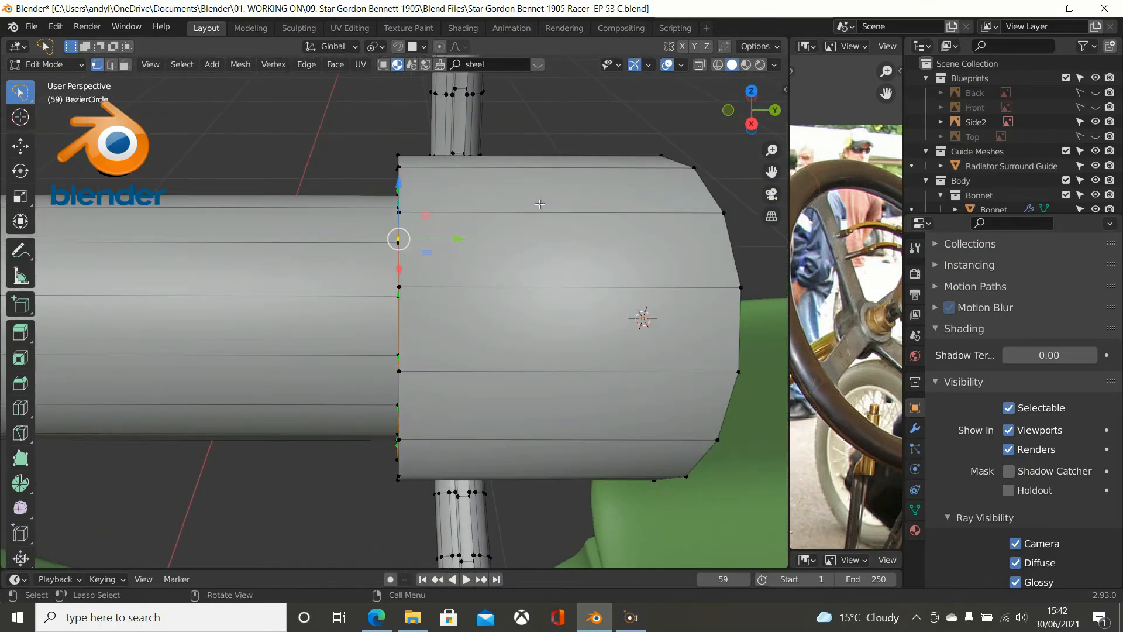
pyautogui.press('KP_7')
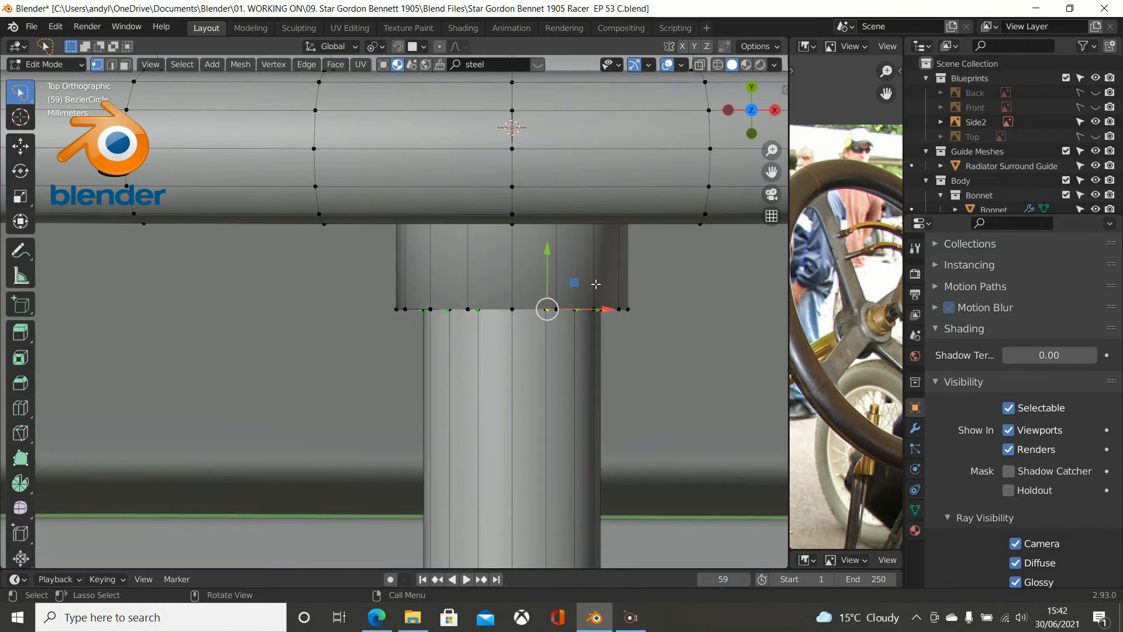
pyautogui.press('z')
pyautogui.click(473, 288)
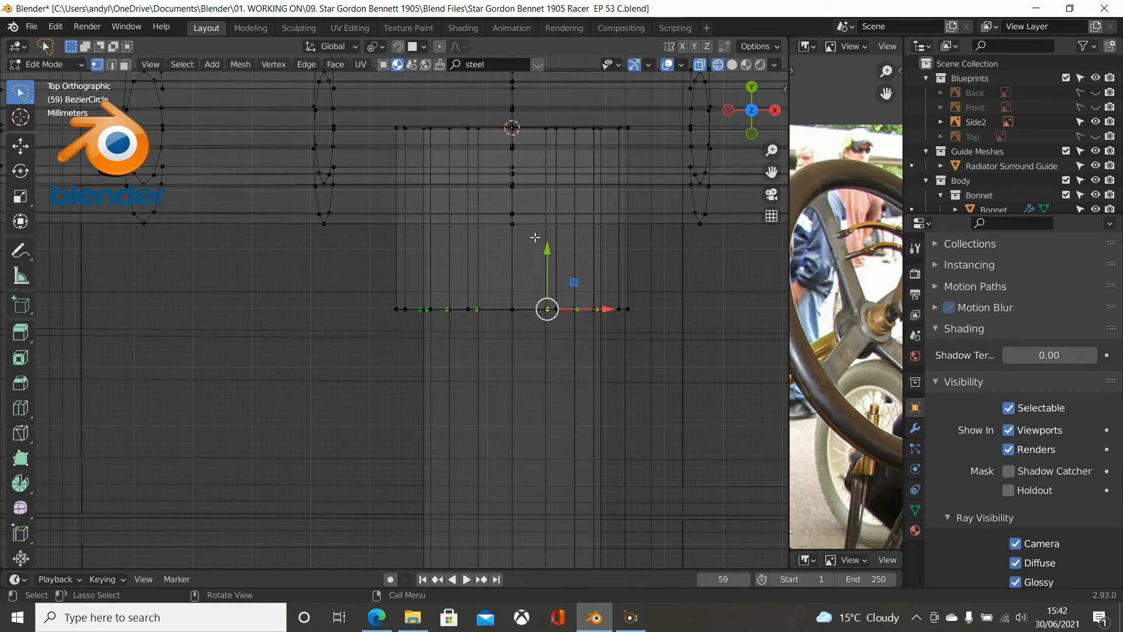
pyautogui.press('g')
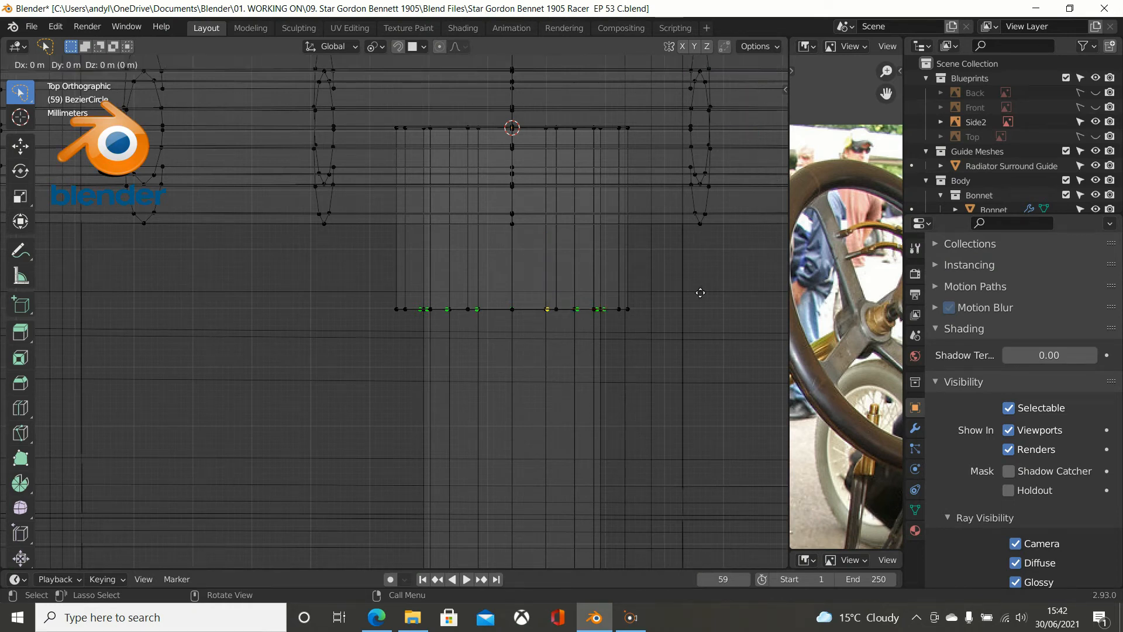
pyautogui.press('y')
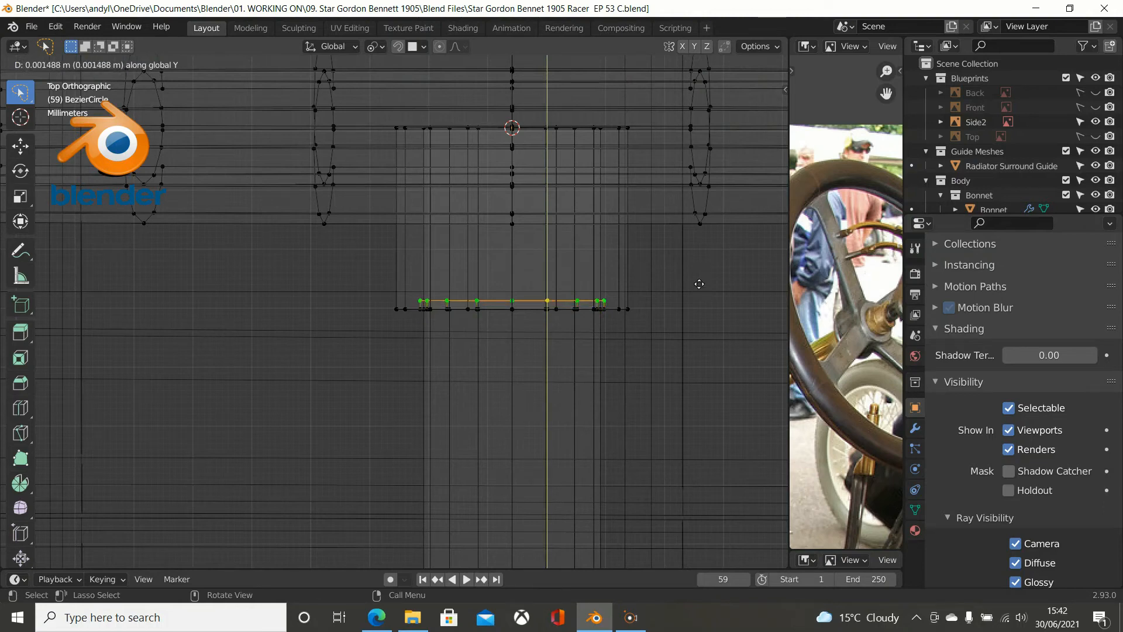
pyautogui.click(699, 283)
# Add a single centred loop cut around the short extruded lip inside the hub, with a slide factor of 0.
pyautogui.moveTo(633, 300); pyautogui.dragTo(556, 213, button='middle')
pyautogui.scroll(3, 511, 265)
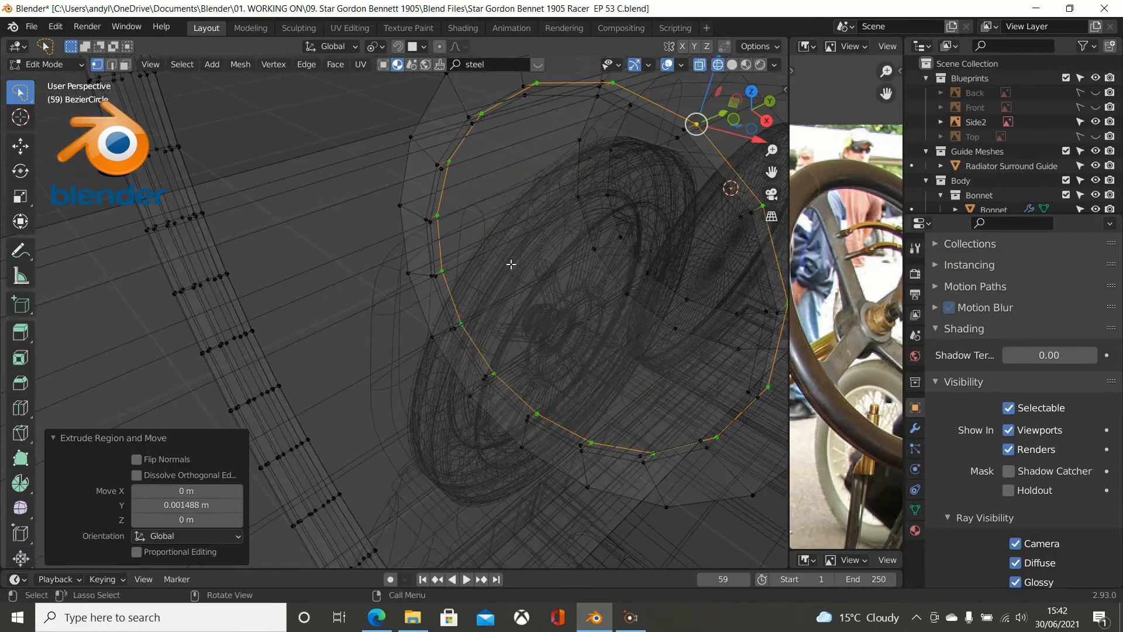
pyautogui.scroll(5, 511, 264)
pyautogui.moveTo(503, 269); pyautogui.dragTo(442, 261, button='middle')
pyautogui.hotkey('ctrl', 'r')
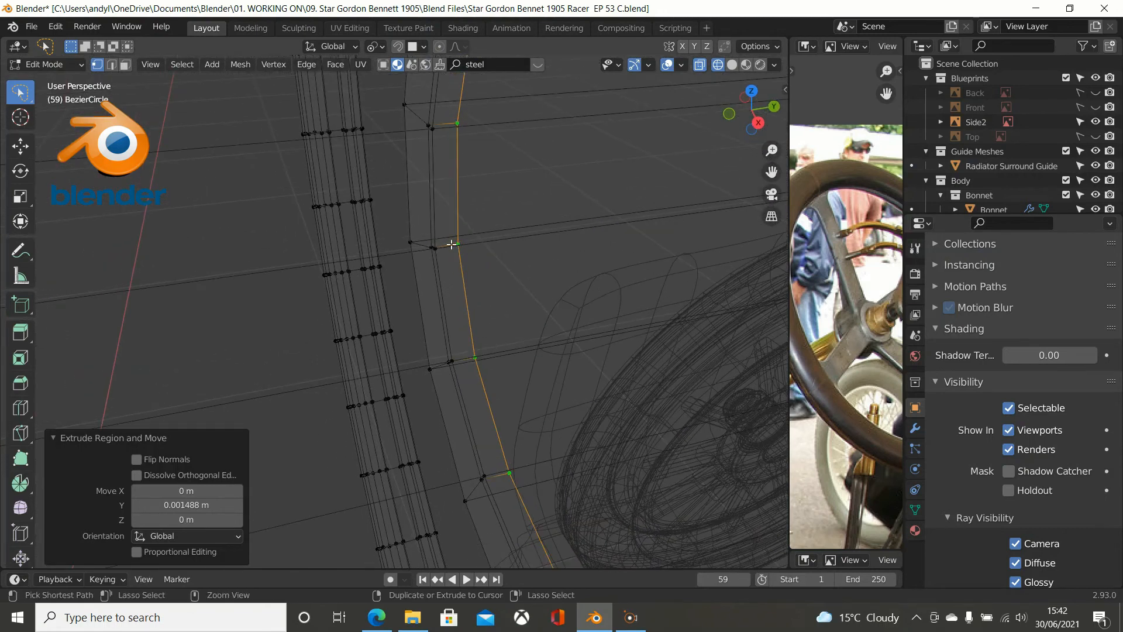
pyautogui.click(451, 244)
pyautogui.click(452, 244)
pyautogui.scroll(-5, 452, 245)
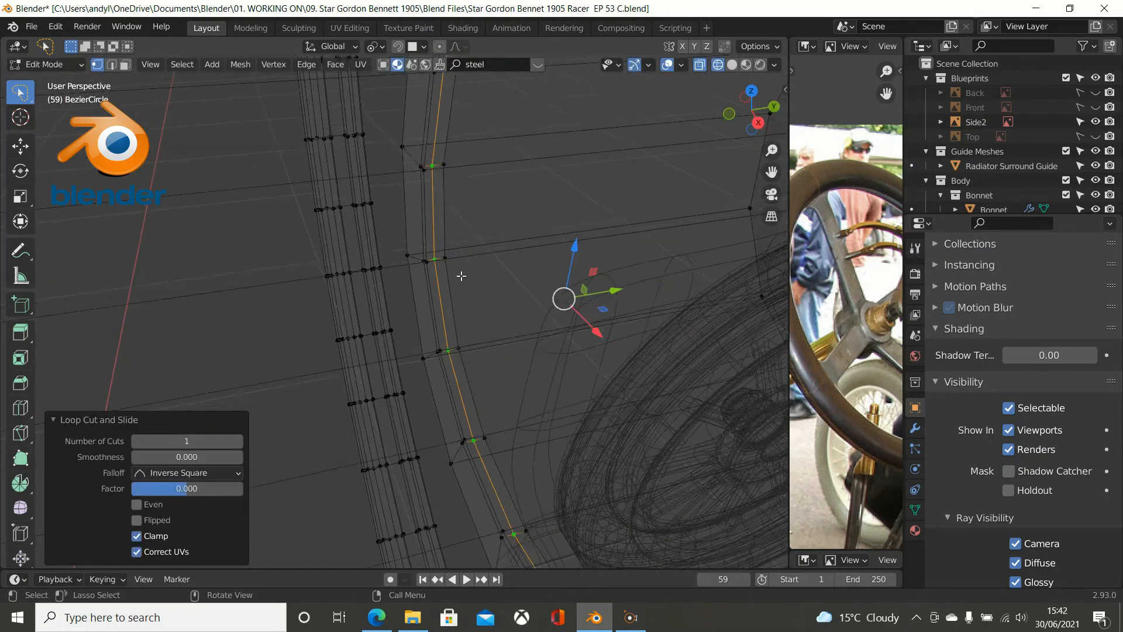
# Return to solid shading and add two evenly spaced loop cuts to the hub's column-side ring face.
pyautogui.press('z')
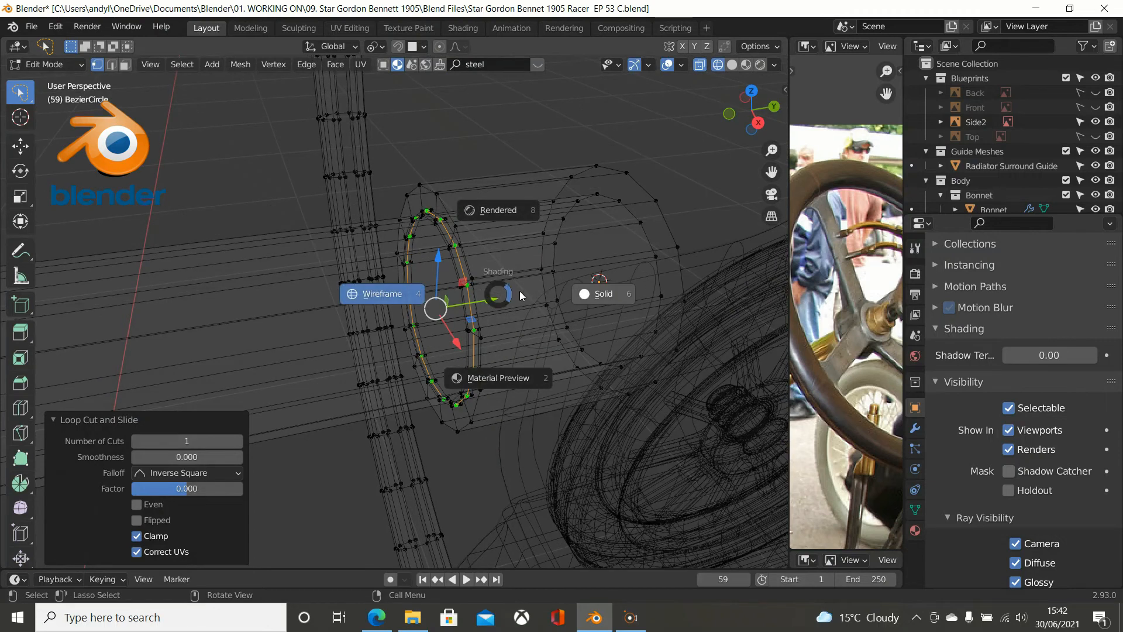
pyautogui.click(602, 295)
pyautogui.moveTo(603, 295); pyautogui.dragTo(606, 256, button='middle')
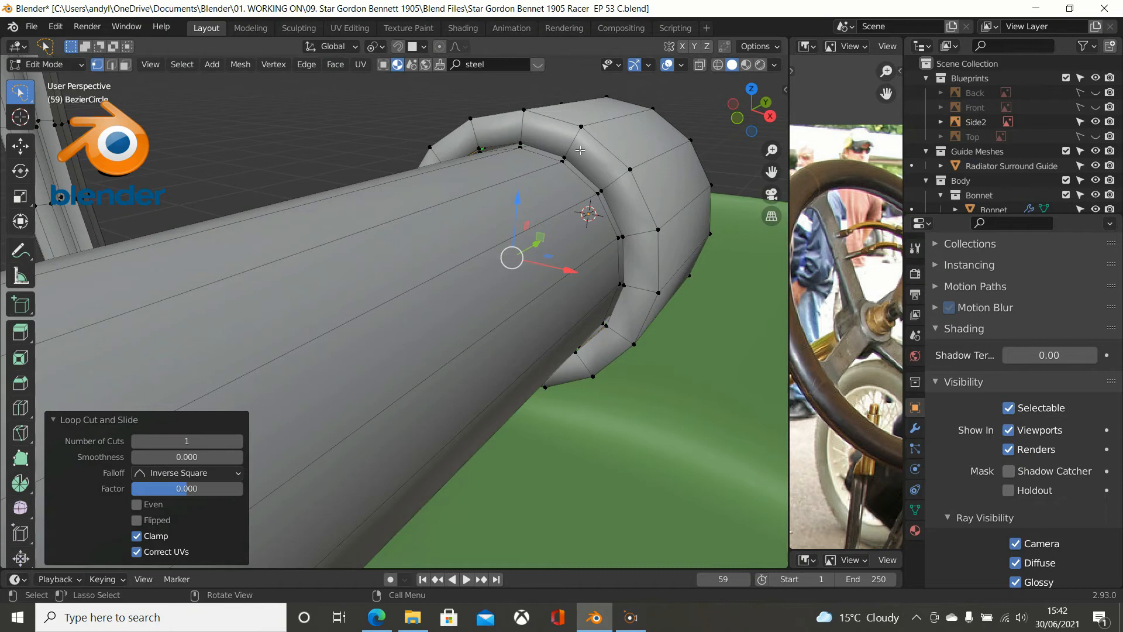
pyautogui.hotkey('ctrl', 'r')
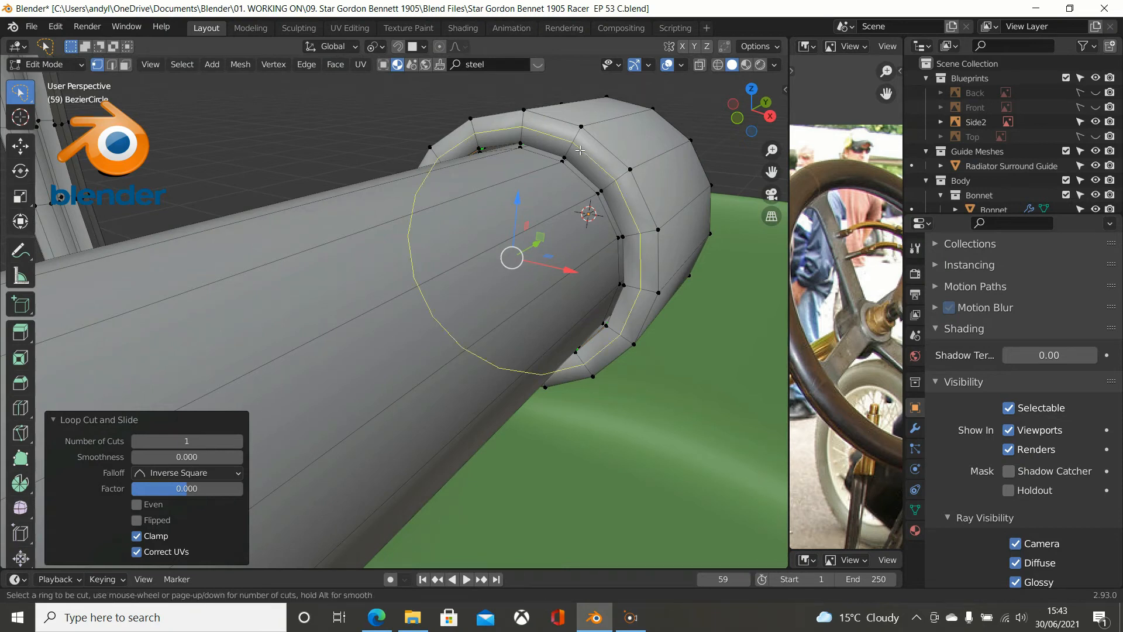
pyautogui.scroll(1, 579, 151)
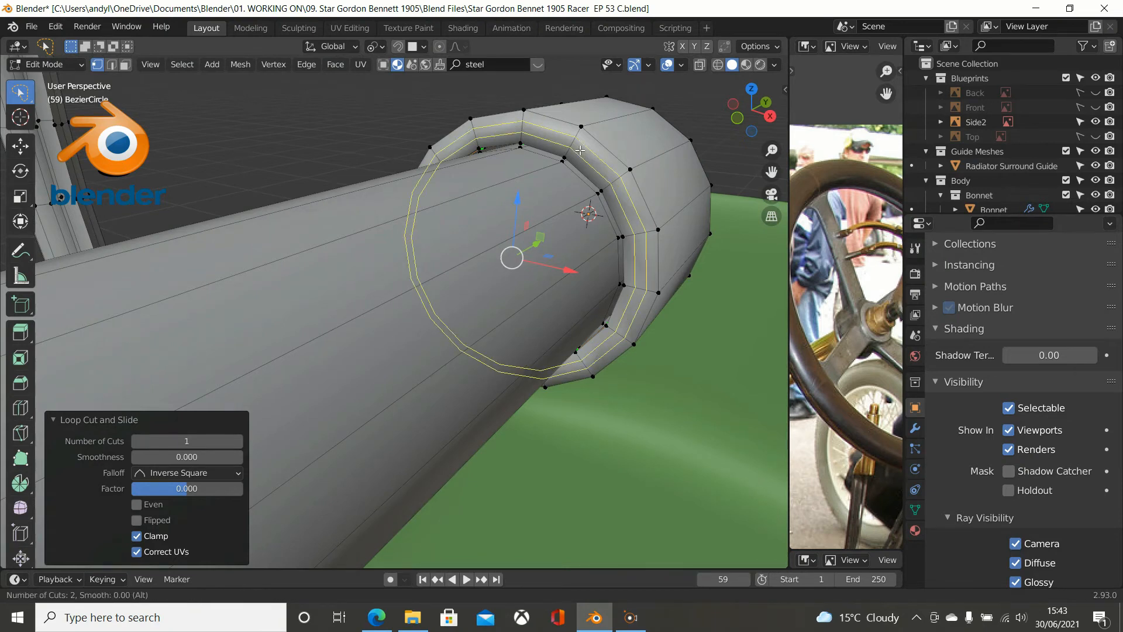
pyautogui.click(580, 150)
pyautogui.rightClick(580, 150)
pyautogui.scroll(-1, 639, 170)
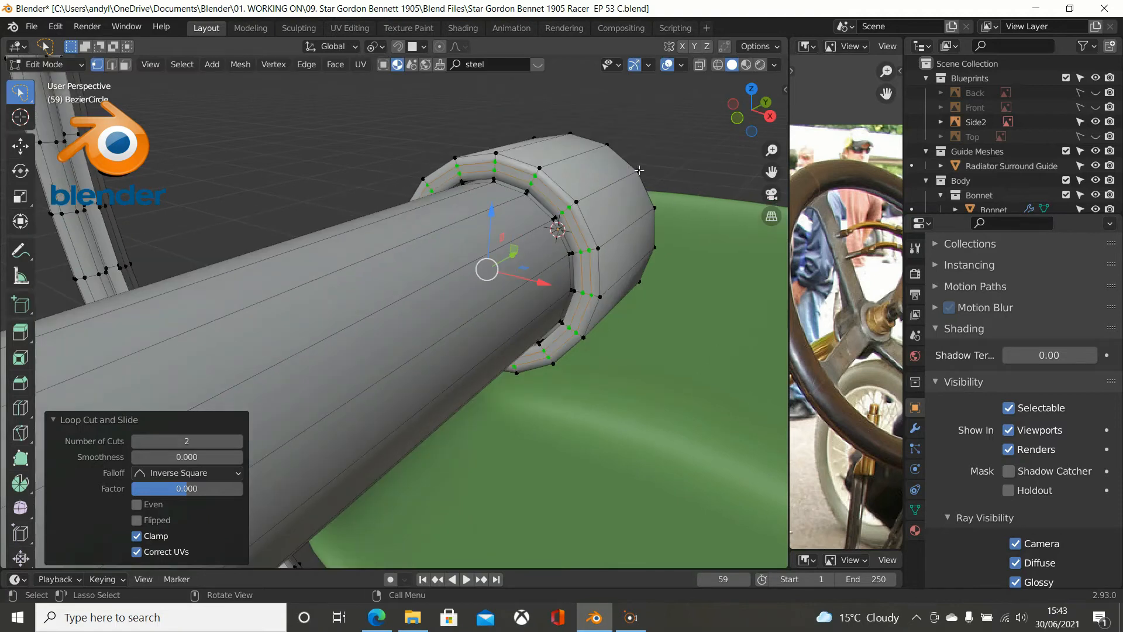
# Add a Subdivision Surface modifier to the steering wheel object.
pyautogui.click(914, 433)
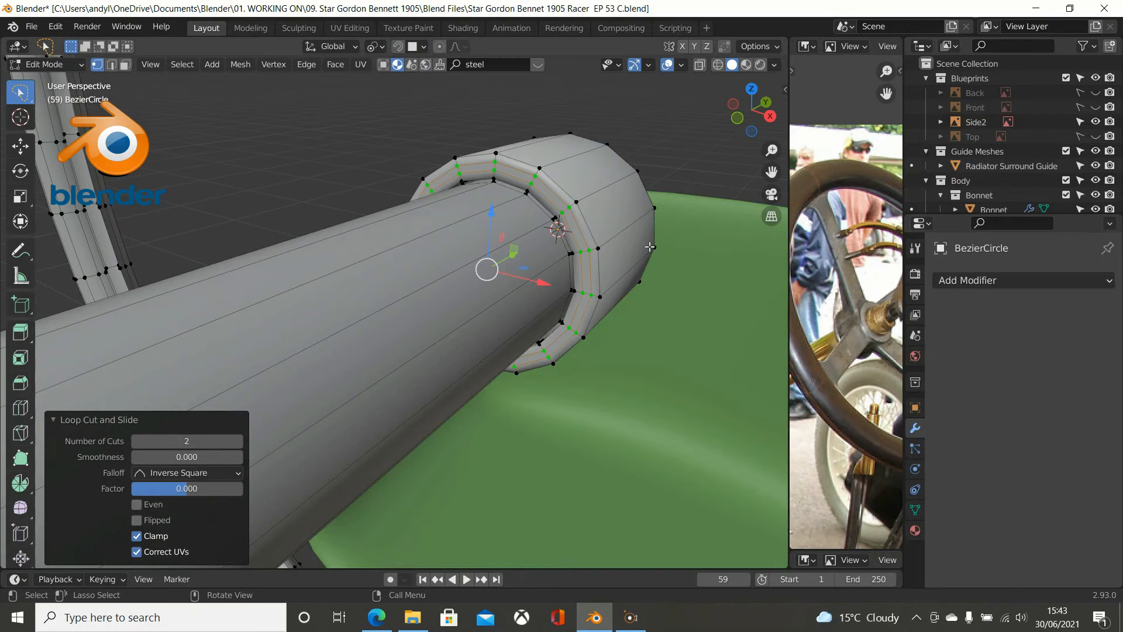
pyautogui.scroll(-1, 649, 248)
pyautogui.scroll(-3, 650, 249)
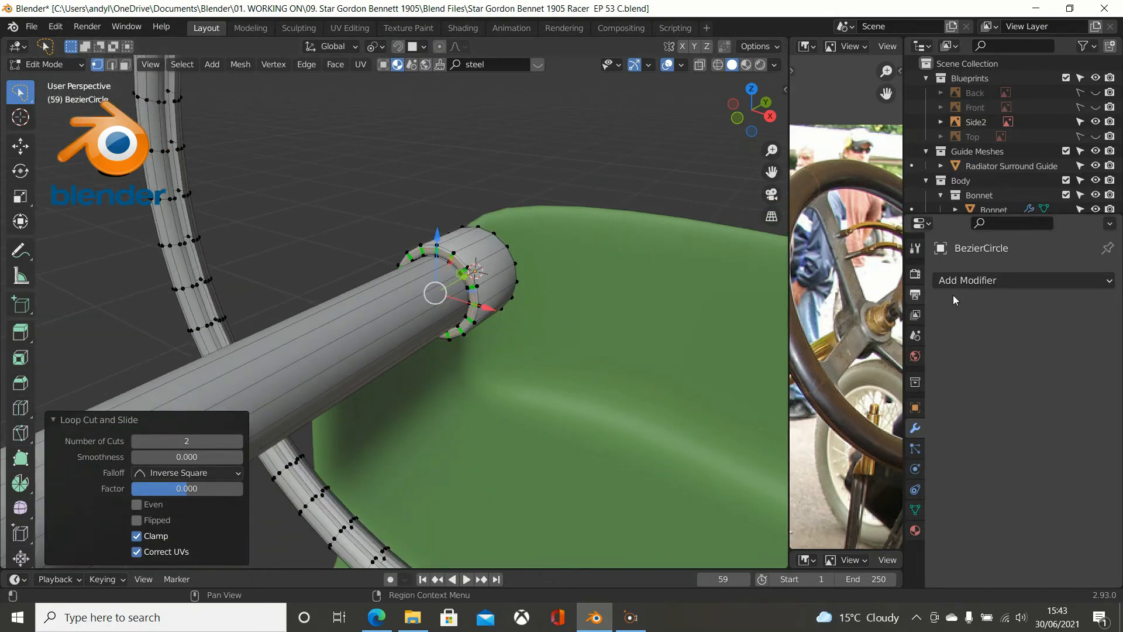
pyautogui.click(973, 280)
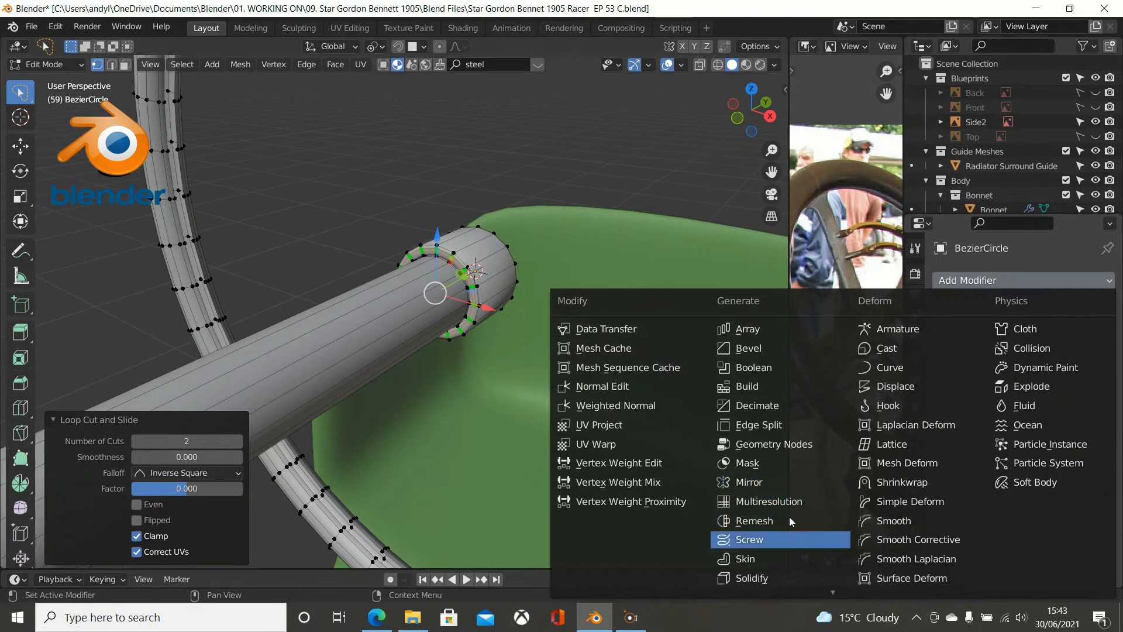
pyautogui.moveTo(817, 594)
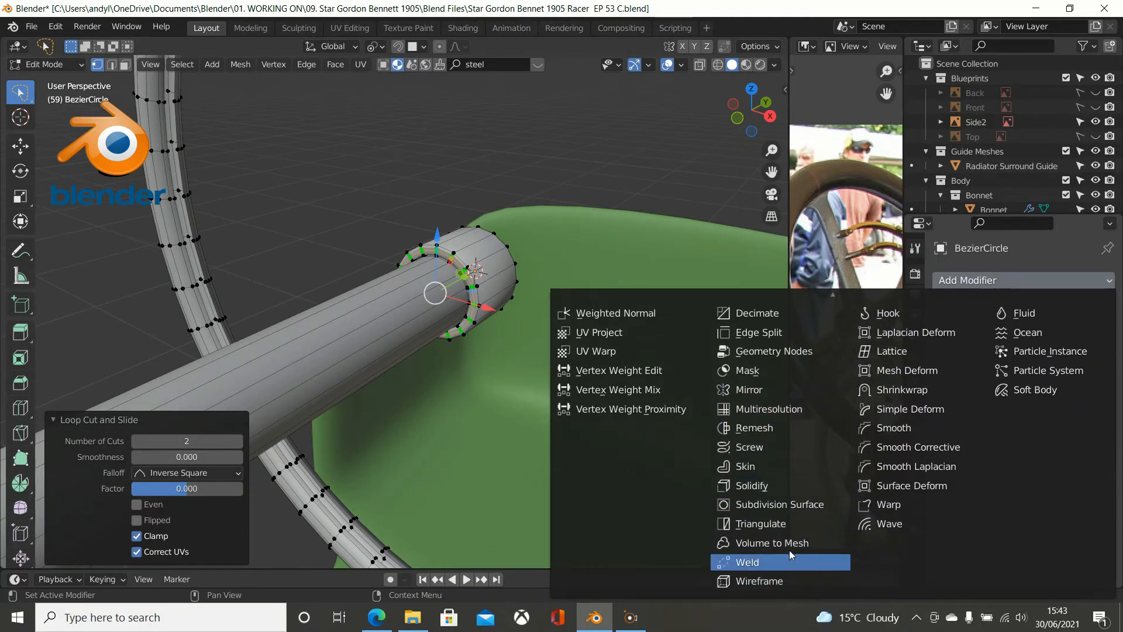
pyautogui.click(782, 504)
# Examine the smoothed hub in Object Mode and compare it with the hub in the reference photo.
pyautogui.moveTo(505, 399); pyautogui.dragTo(522, 380, button='middle')
pyautogui.scroll(1, 524, 374)
pyautogui.press('Tab')
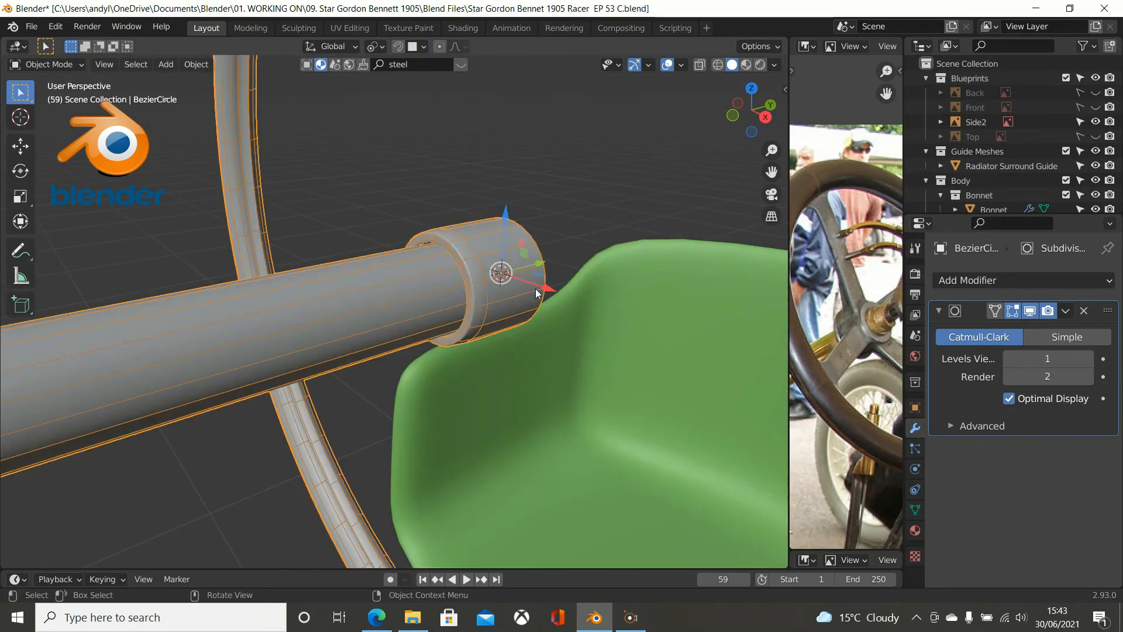
pyautogui.scroll(1, 529, 288)
pyautogui.moveTo(528, 287); pyautogui.dragTo(501, 294, button='middle')
pyautogui.scroll(1, 500, 289)
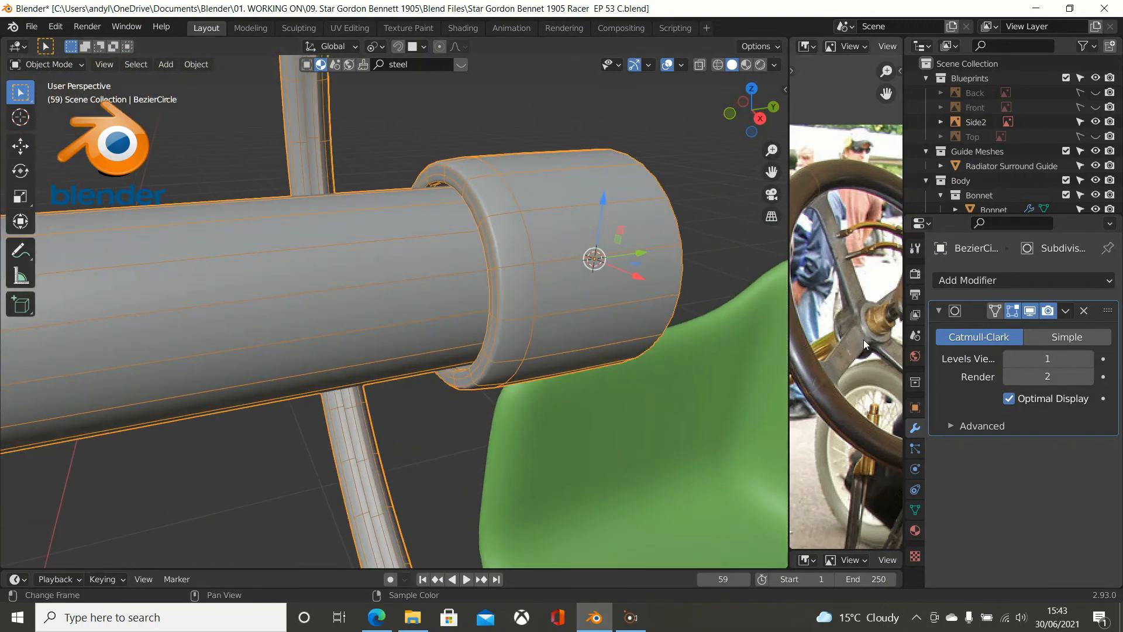
pyautogui.scroll(1, 866, 339)
pyautogui.scroll(5, 880, 335)
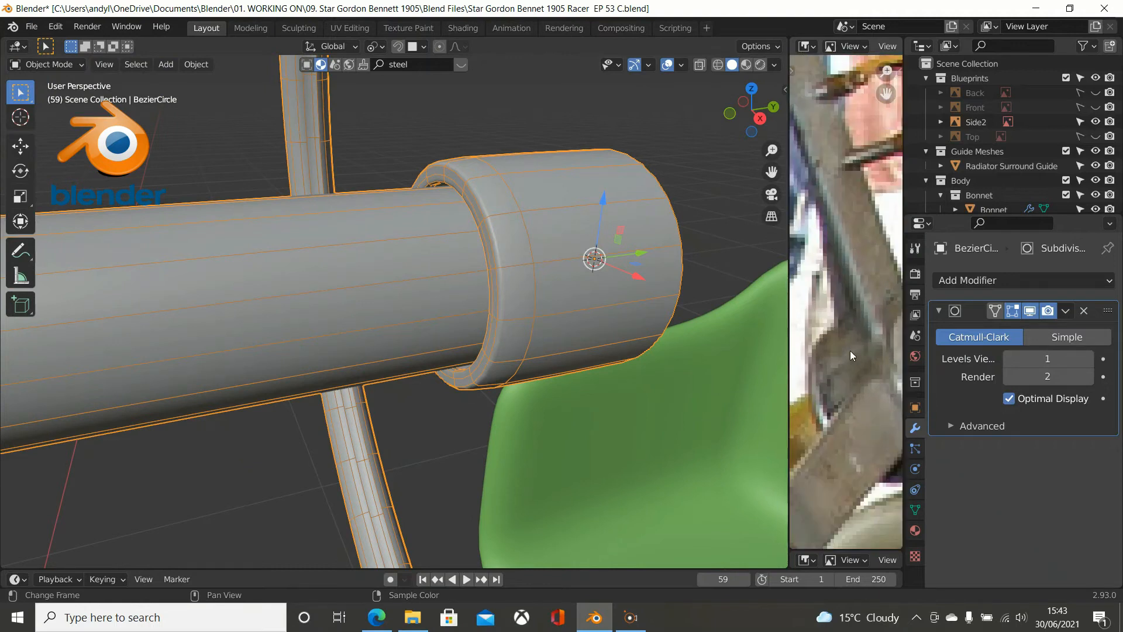
pyautogui.scroll(-3, 826, 399)
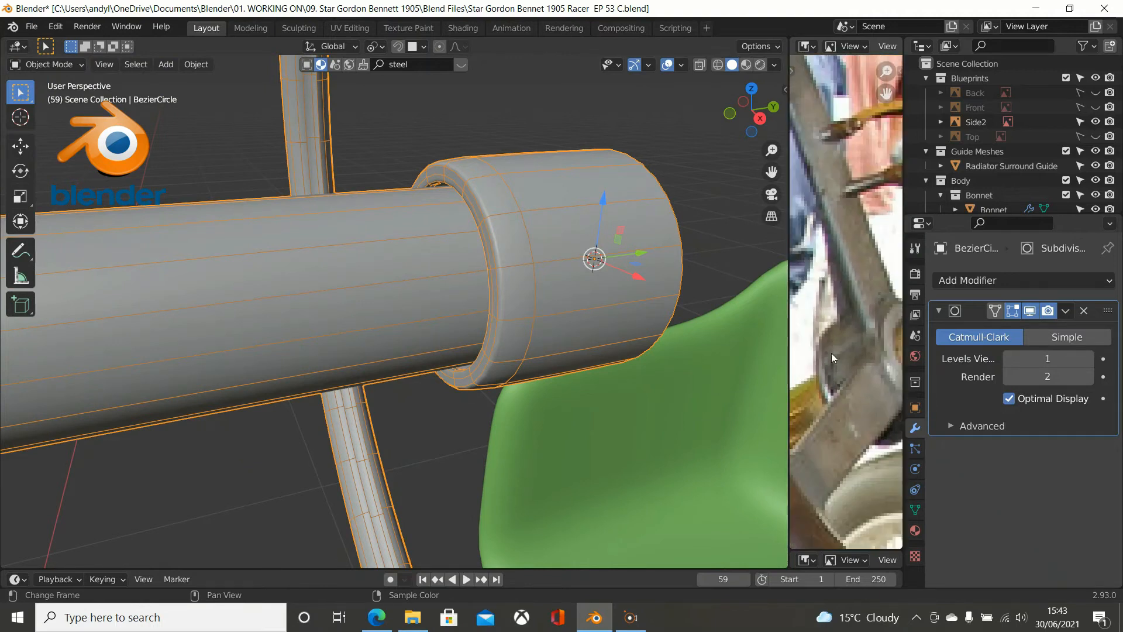
pyautogui.scroll(-2, 831, 352)
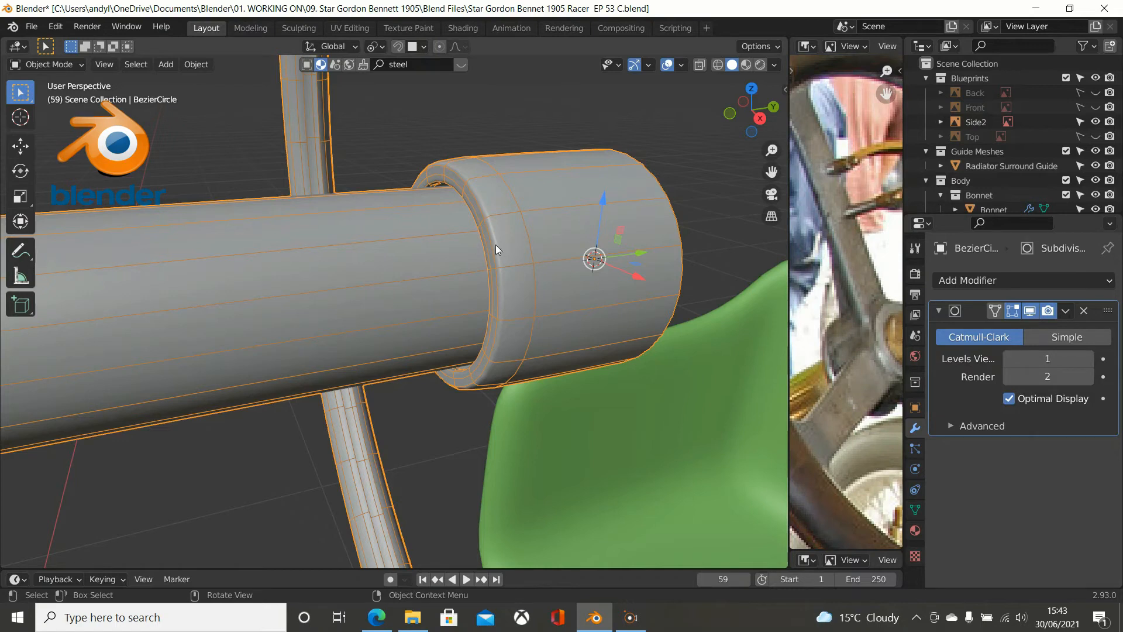
# Add a loop cut around the hub's outer surface near its column-side edge, with a slide factor of 0.871.
pyautogui.press('Tab')
pyautogui.moveTo(496, 234); pyautogui.dragTo(477, 247, button='middle')
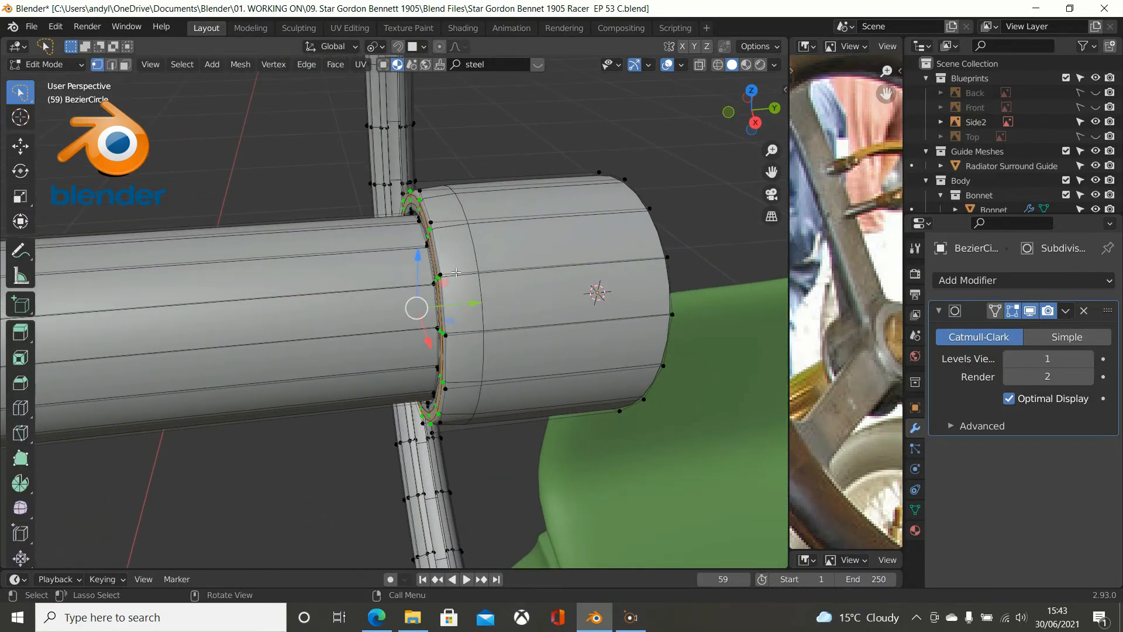
pyautogui.hotkey('ctrl', 'r')
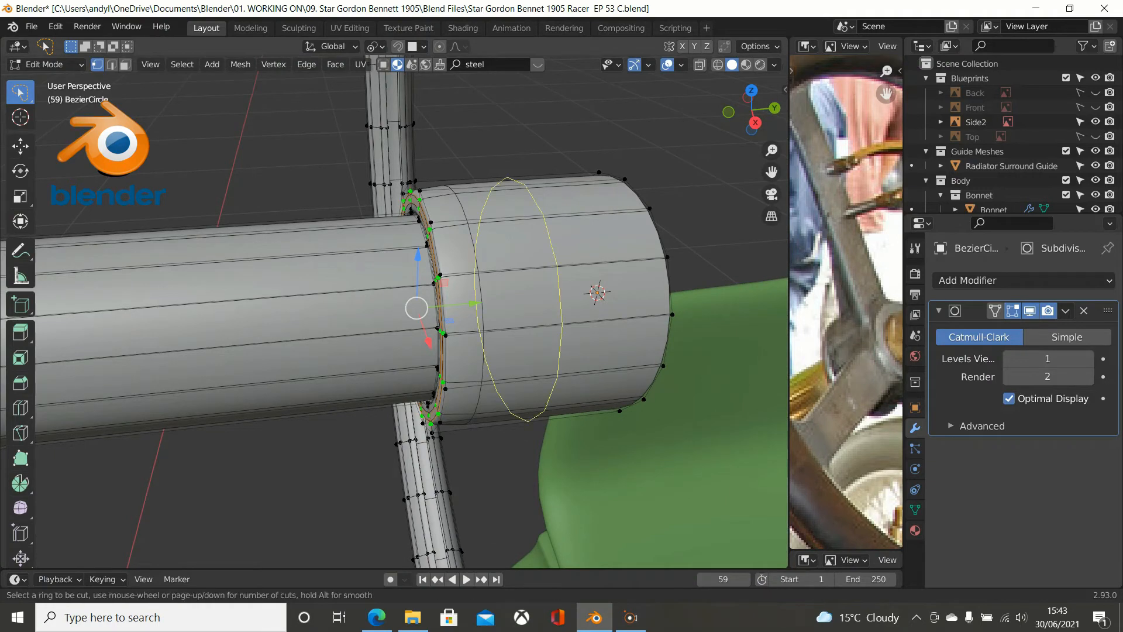
pyautogui.click(453, 271)
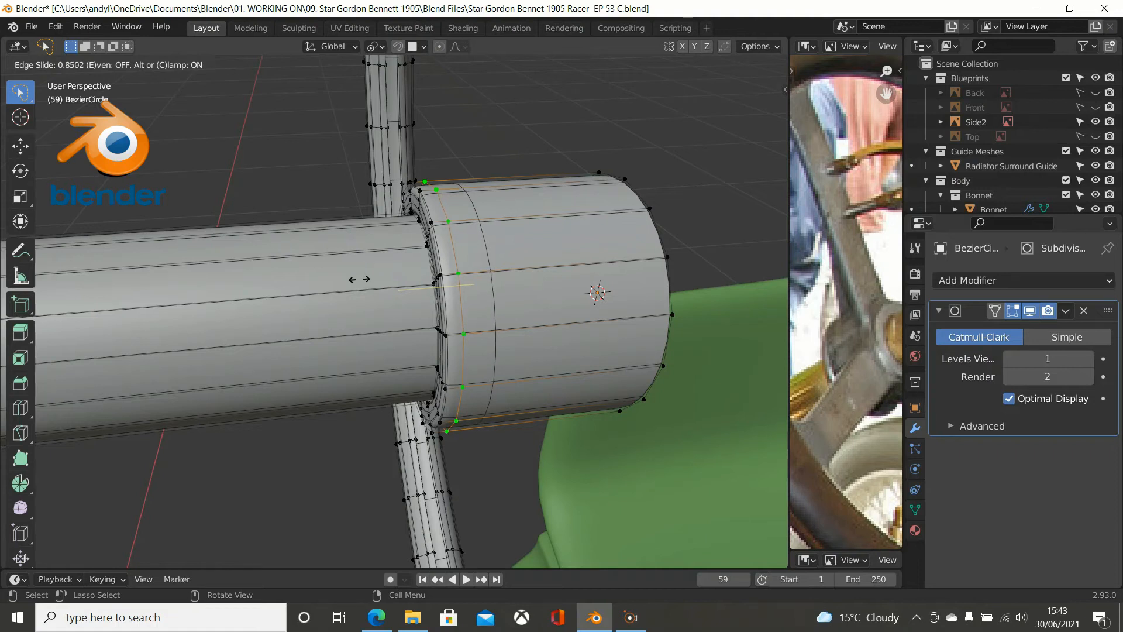
pyautogui.click(357, 280)
pyautogui.moveTo(398, 271); pyautogui.dragTo(499, 226, button='middle')
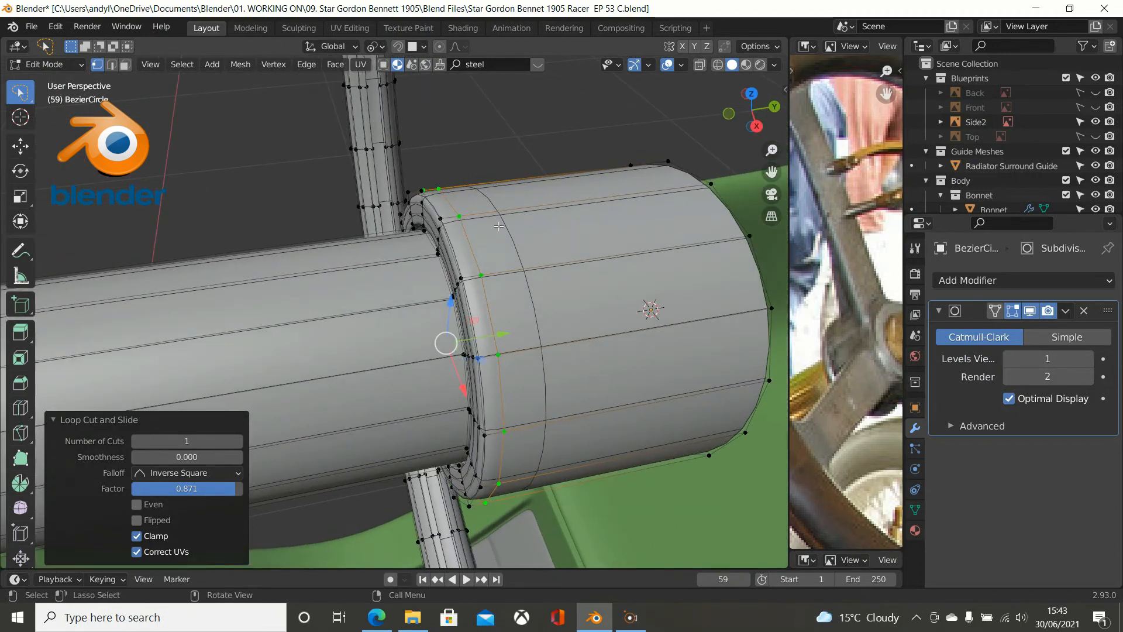
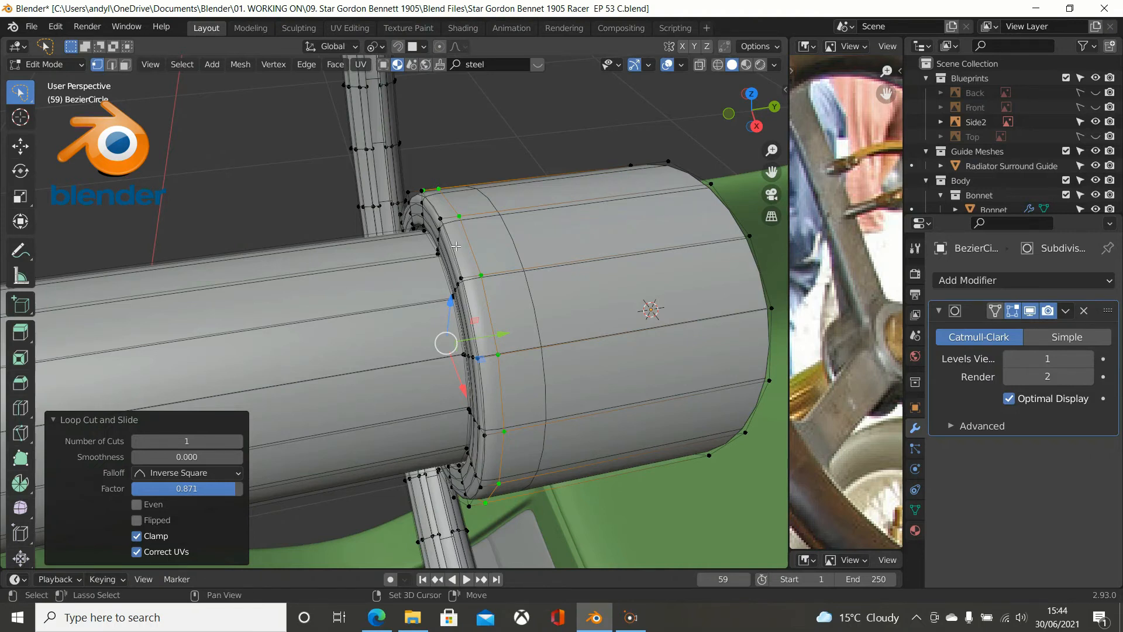
# Select the narrow outer face ring at the hub's column-side edge, extrude it and scale it to 1.089 around the selection's centre.
pyautogui.keyDown('alt'); pyautogui.click(455, 245); pyautogui.keyUp('alt')
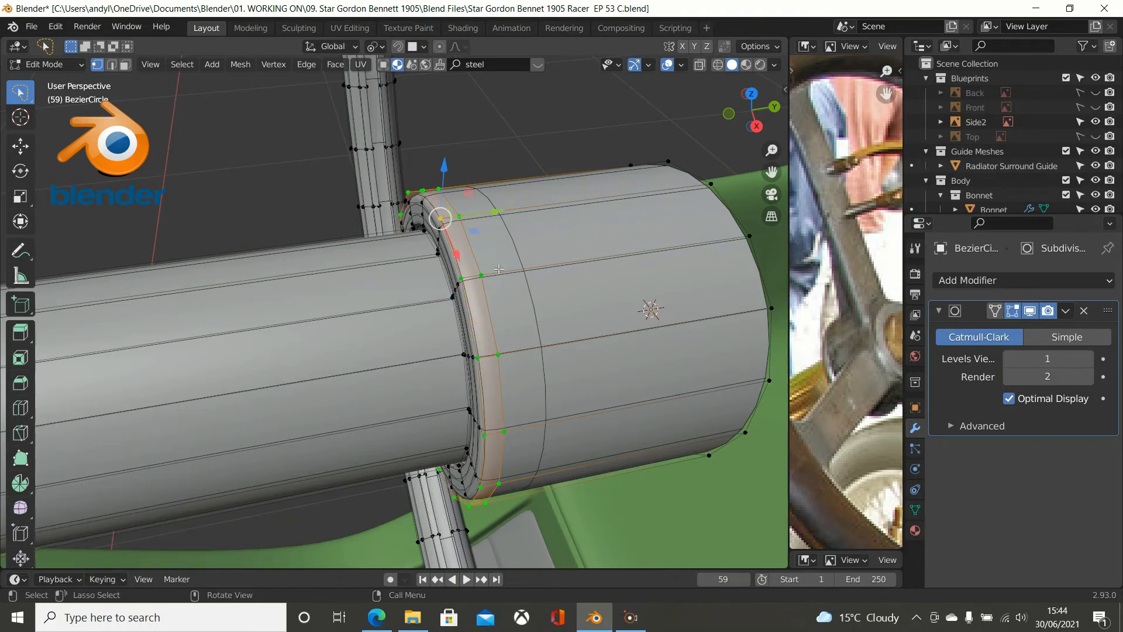
pyautogui.click(375, 47)
pyautogui.click(392, 64)
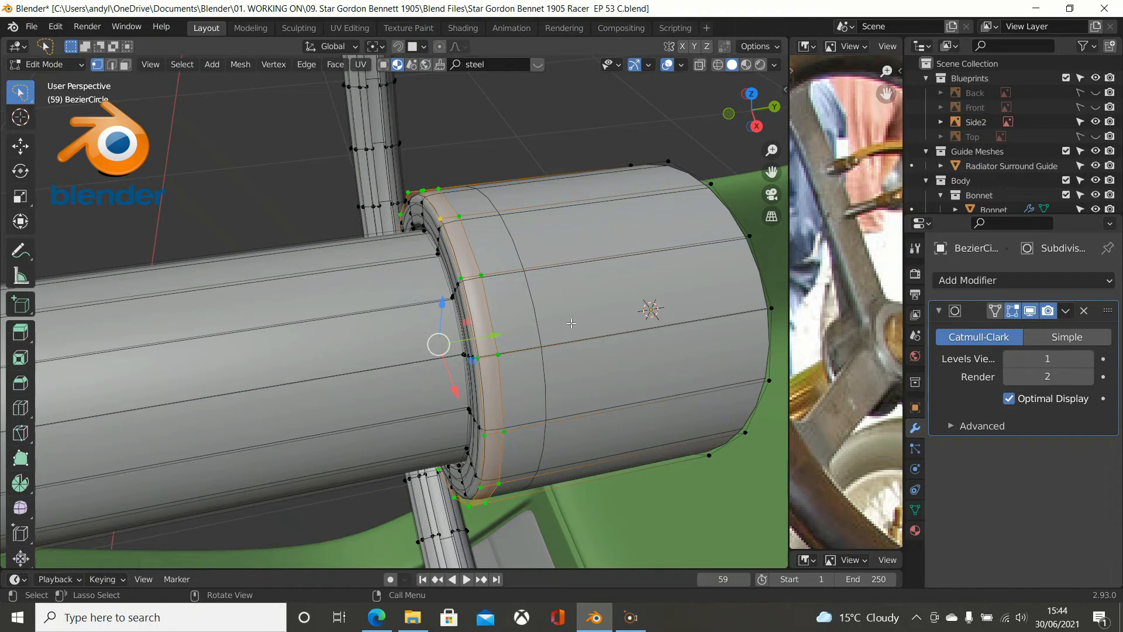
pyautogui.press('s')
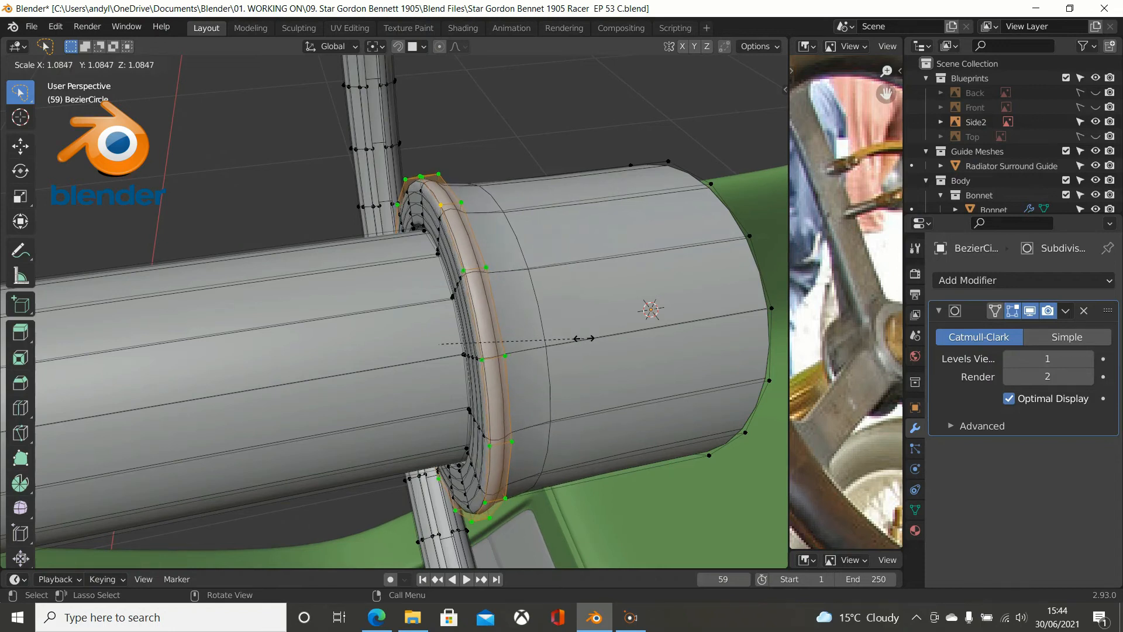
pyautogui.click(568, 338)
pyautogui.moveTo(567, 337); pyautogui.dragTo(520, 337, button='middle')
pyautogui.scroll(3, 400, 282)
pyautogui.scroll(-3, 400, 283)
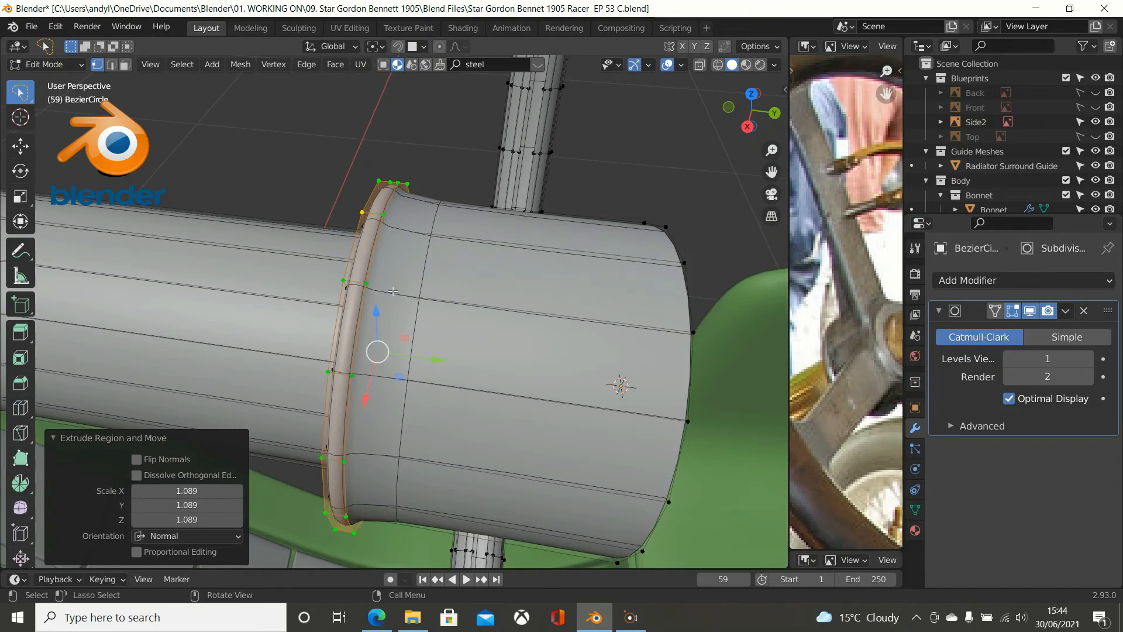
# Add a loop cut around the hub's outer surface close to the raised rim, with a slide factor of 0.917.
pyautogui.hotkey('ctrl', 'r')
pyautogui.click(393, 291)
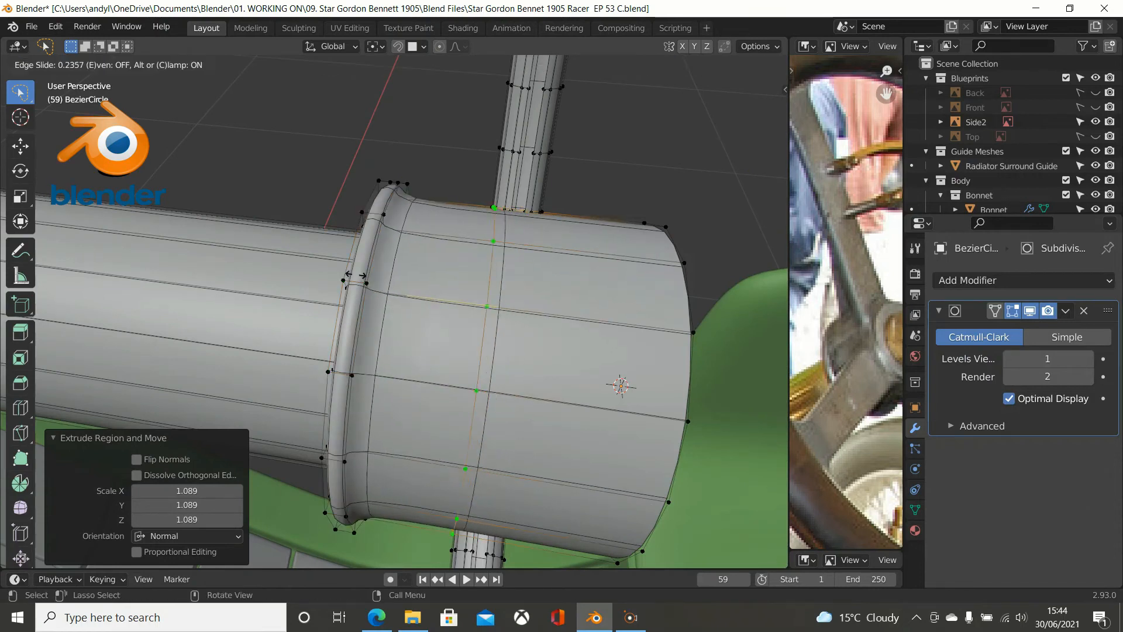
pyautogui.click(247, 240)
pyautogui.scroll(-3, 300, 249)
pyautogui.moveTo(298, 249)
pyautogui.mouseDown(button='middle')
pyautogui.moveTo(271, 209)
pyautogui.moveTo(622, 225)
pyautogui.mouseUp(button='middle')
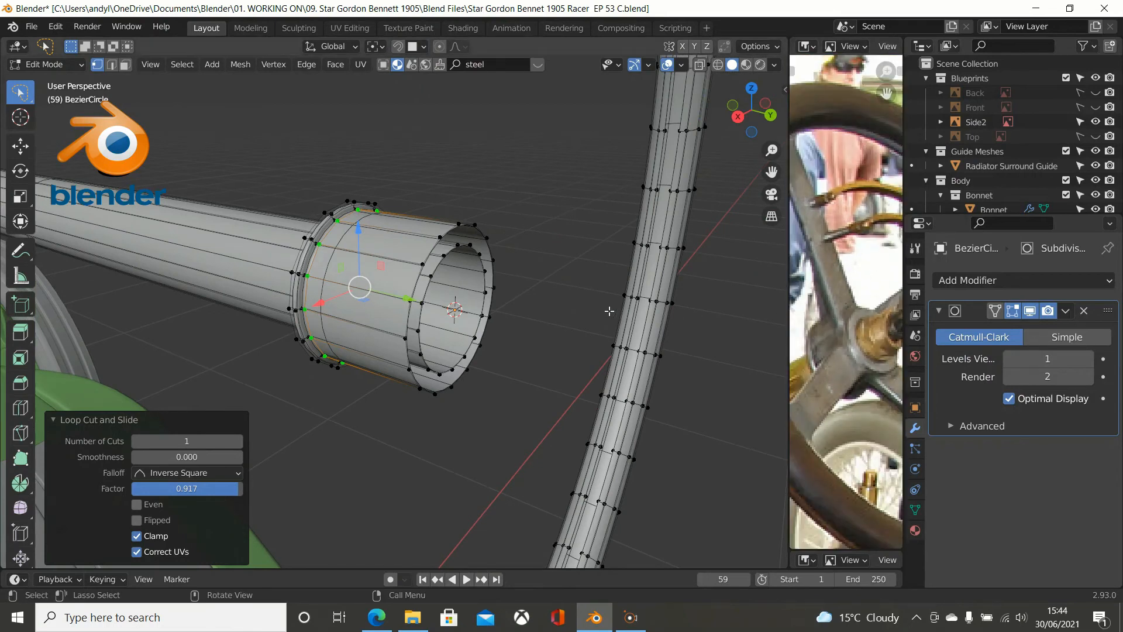
pyautogui.scroll(2, 609, 311)
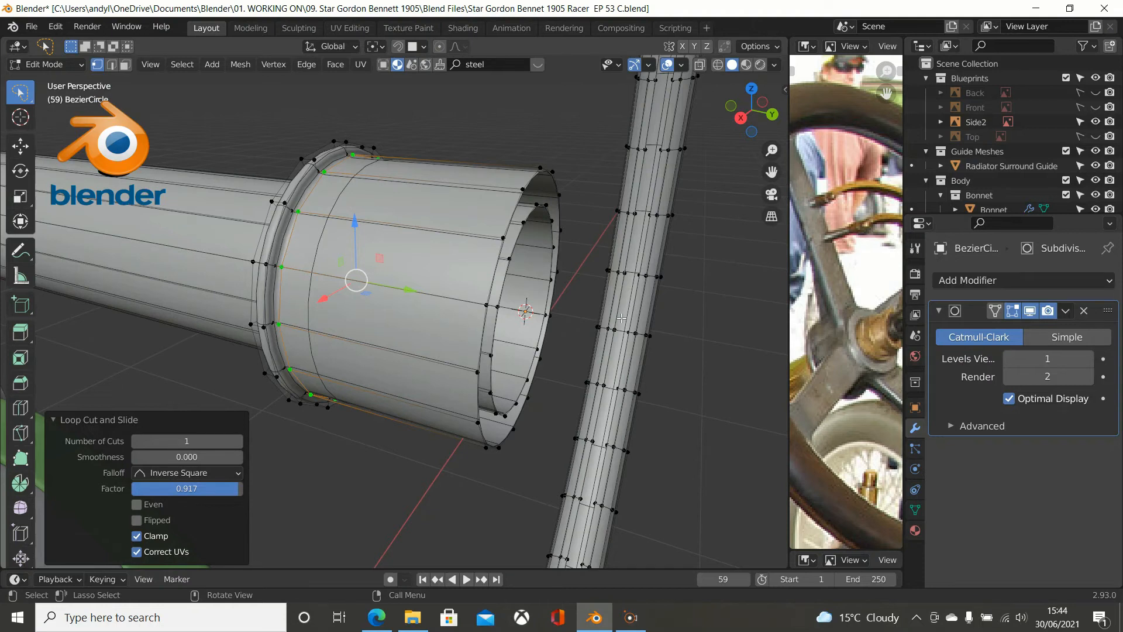
# Add a loop cut around the hub's outer surface close to its open wheel-side end, with a slide factor of -0.867.
pyautogui.scroll(-3, 621, 318)
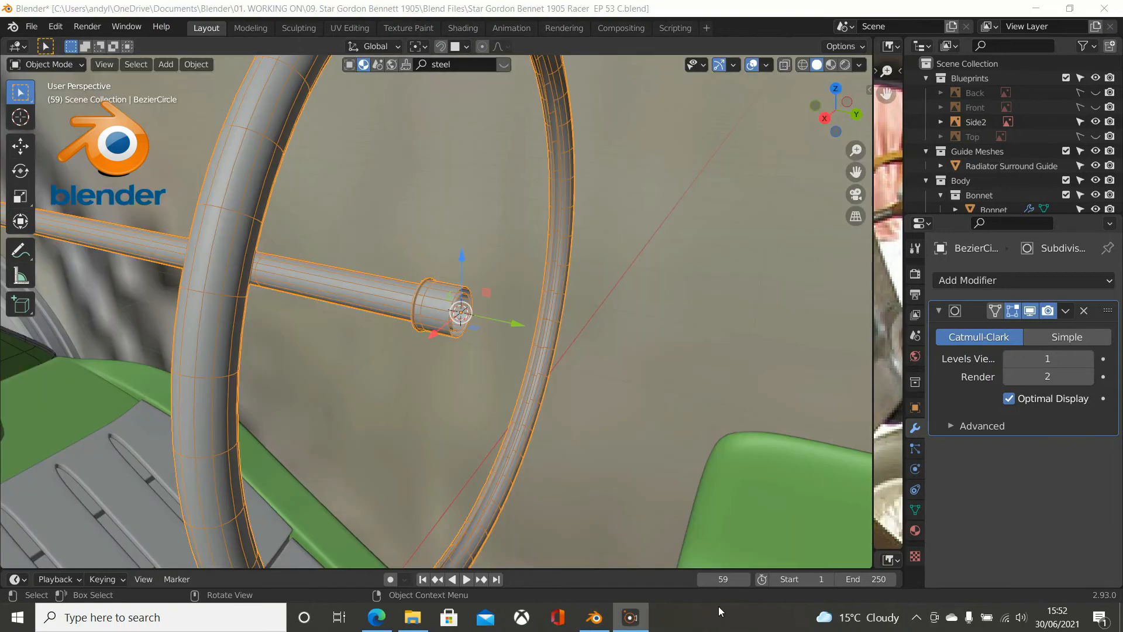
pyautogui.scroll(3, 529, 400)
pyautogui.scroll(5, 497, 350)
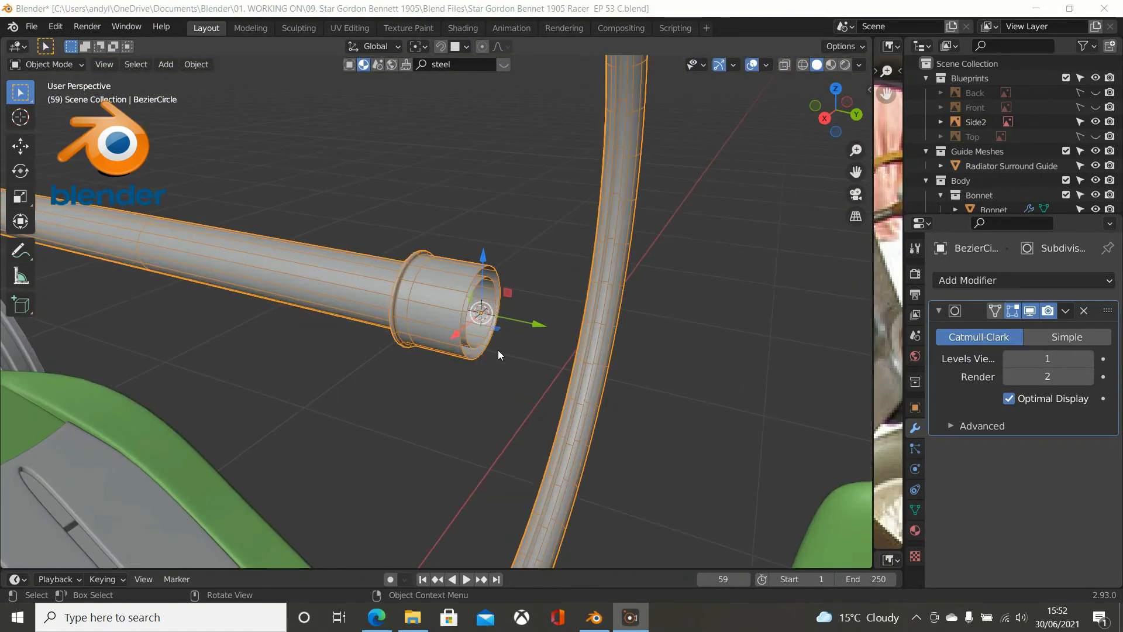
pyautogui.moveTo(483, 325); pyautogui.dragTo(578, 254, button='middle')
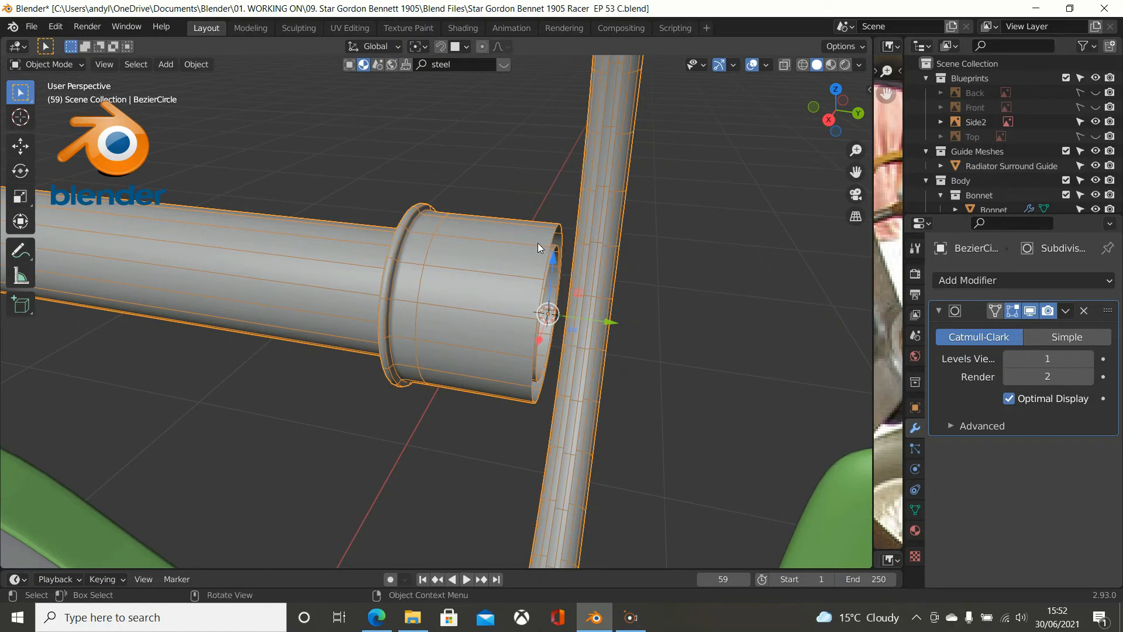
pyautogui.press('Tab')
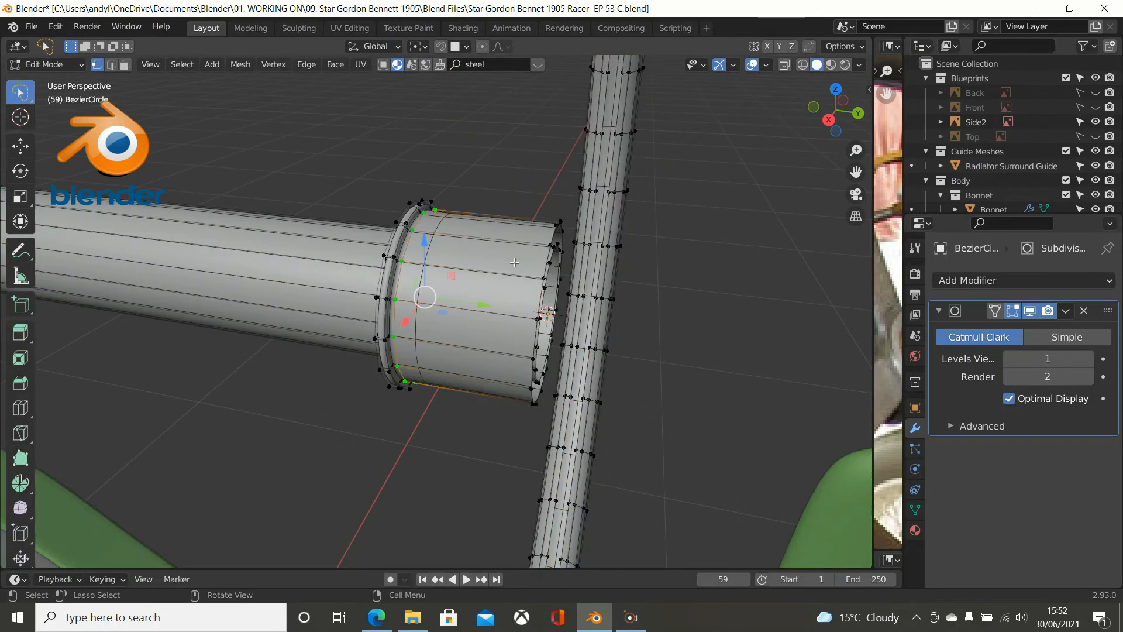
pyautogui.scroll(3, 509, 281)
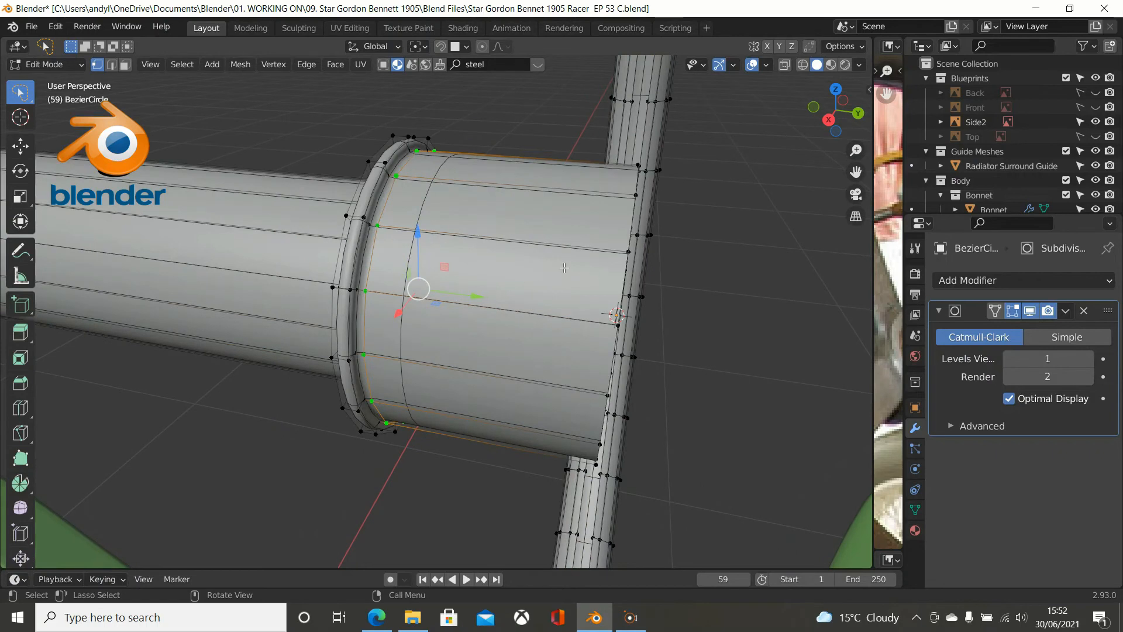
pyautogui.hotkey('ctrl', 'r')
pyautogui.click(527, 240)
pyautogui.press('e')
pyautogui.press('f')
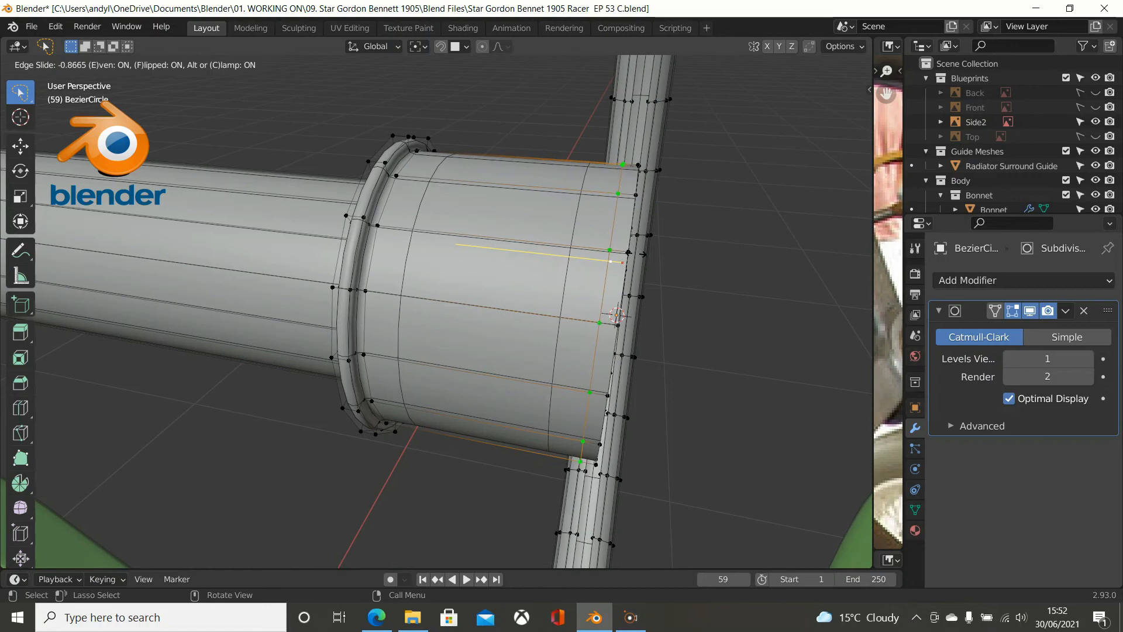
pyautogui.click(638, 254)
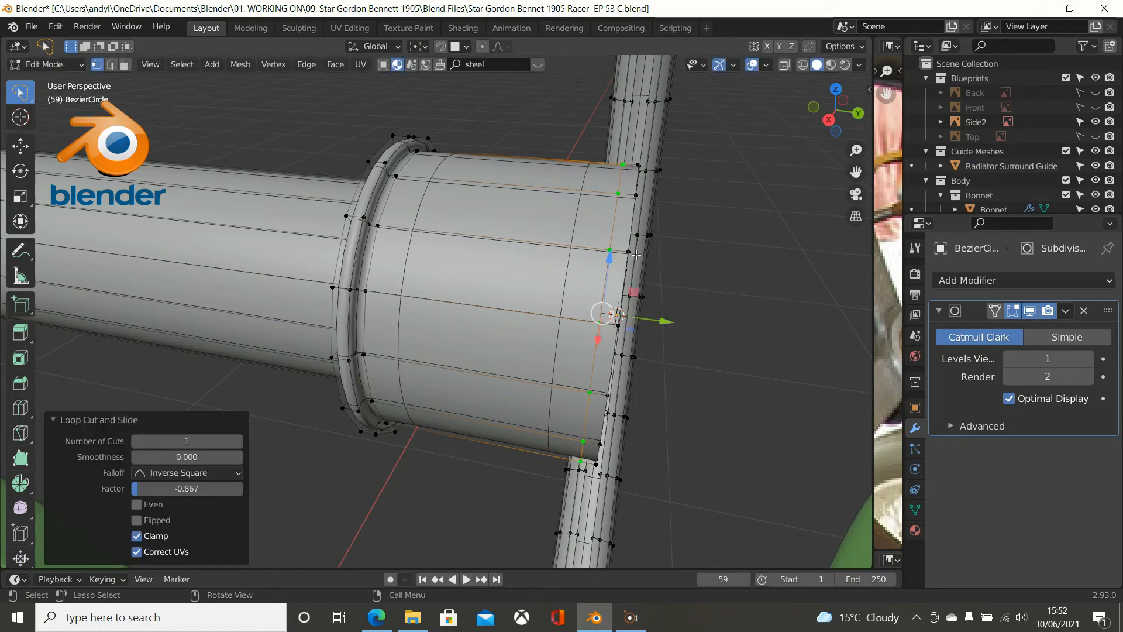
# In the top wireframe view, edge-slide the new loop slightly towards the raised rim with a factor of 0.013.
pyautogui.press('KP_7')
pyautogui.scroll(-2, 636, 256)
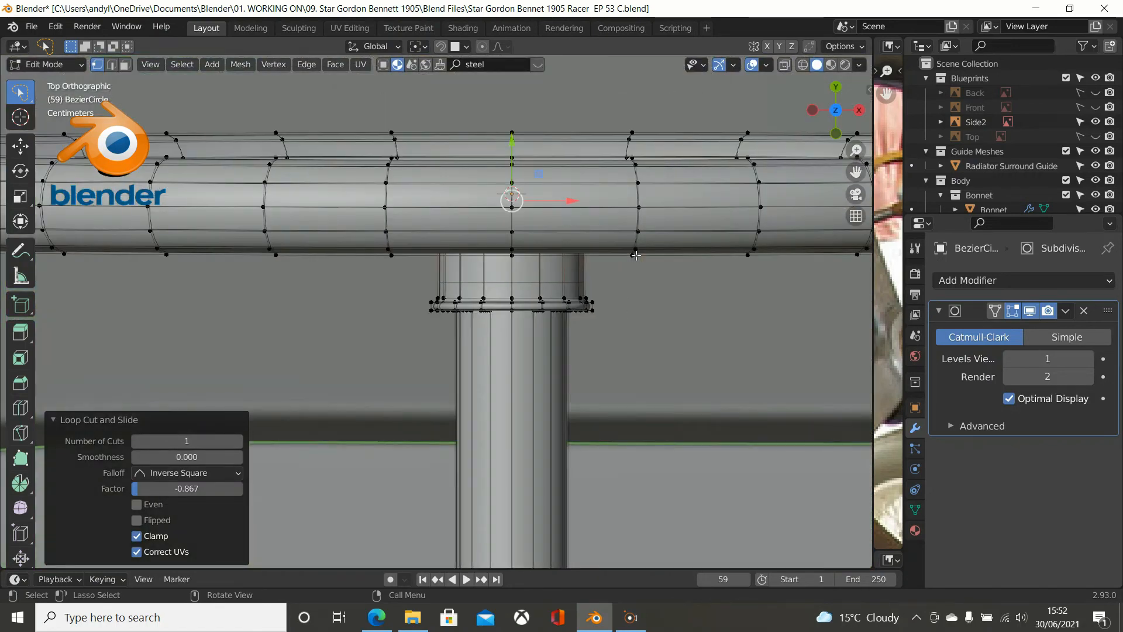
pyautogui.press('z')
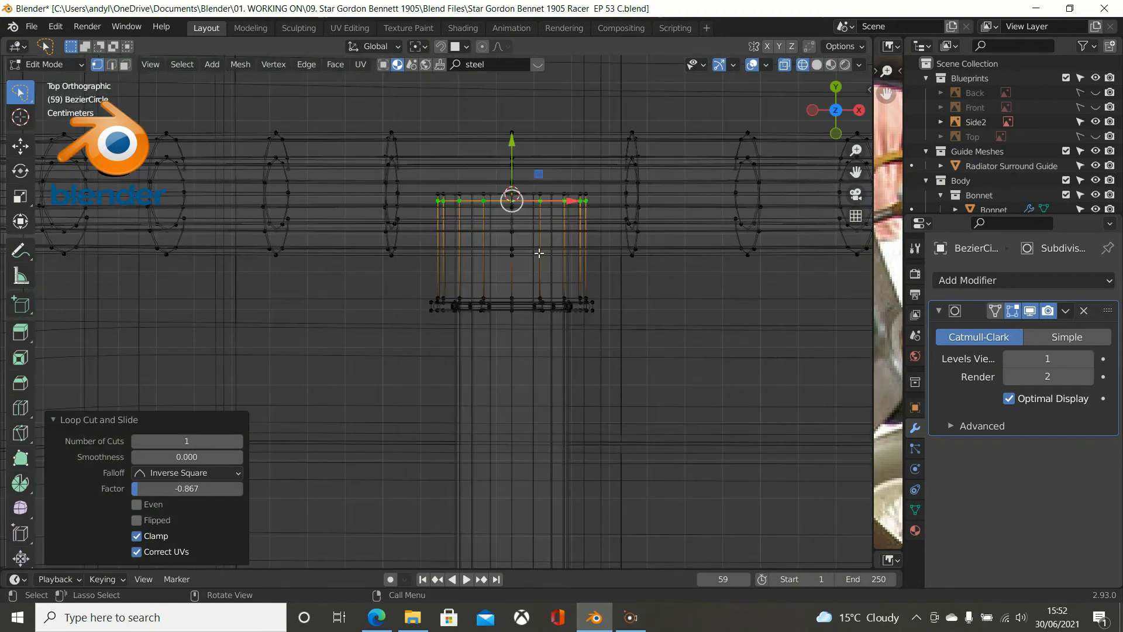
pyautogui.click(542, 258)
pyautogui.scroll(3, 563, 239)
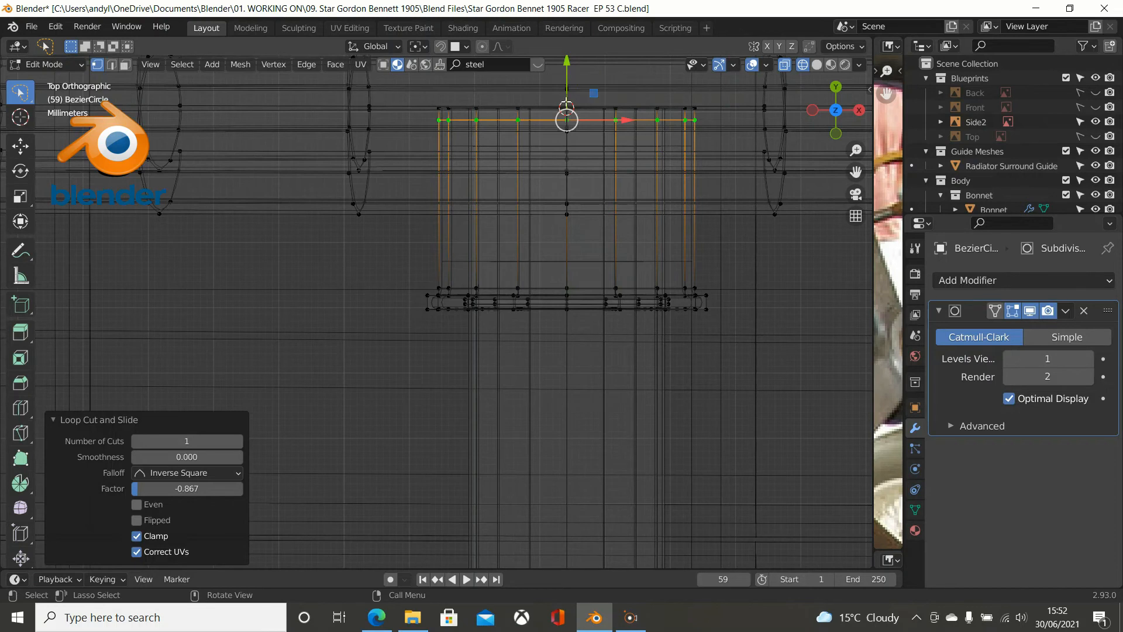
pyautogui.press('g')
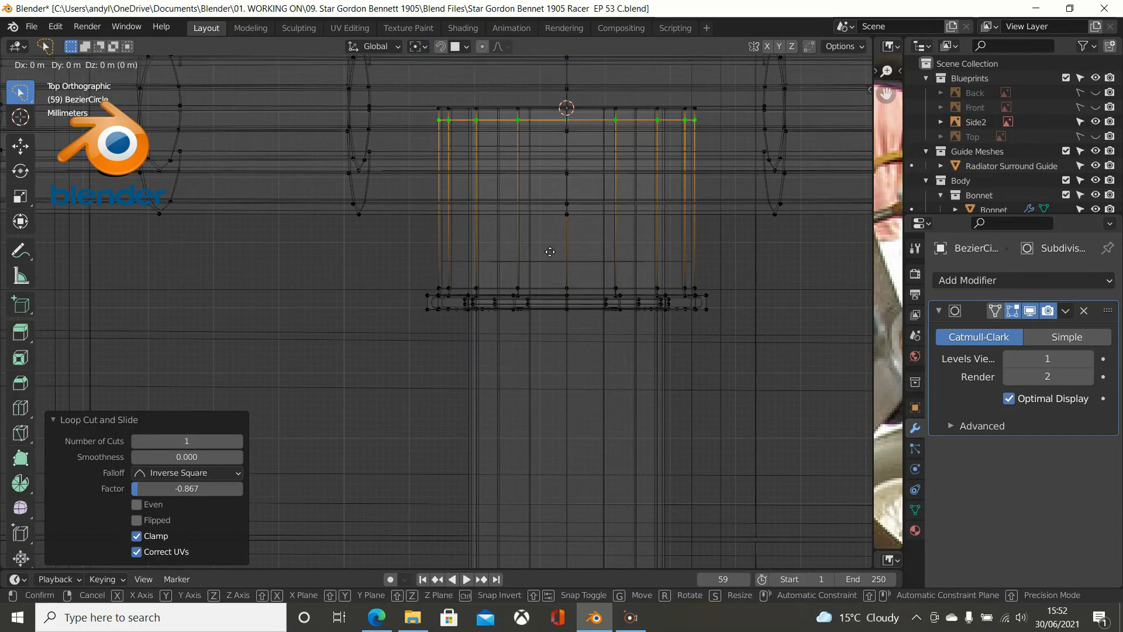
pyautogui.press('g')
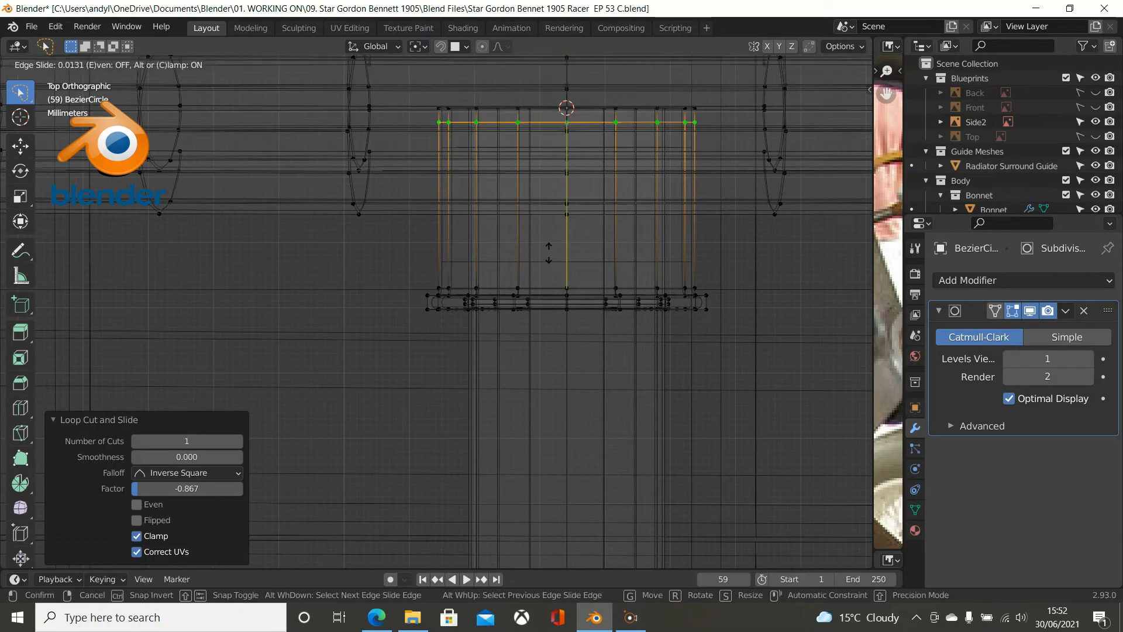
pyautogui.click(549, 253)
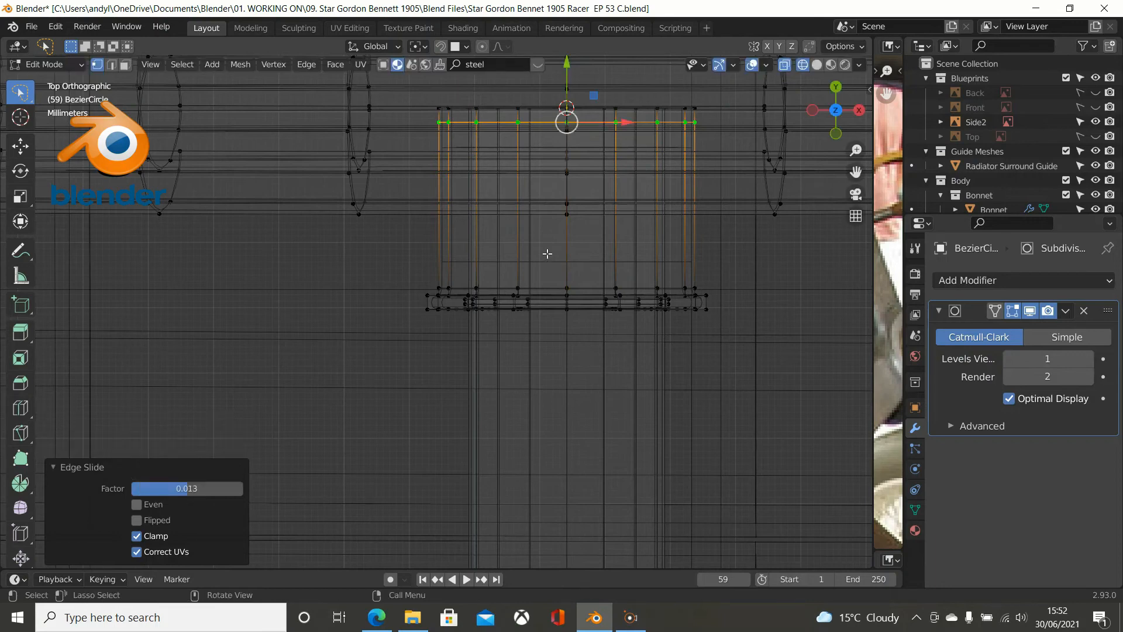
# Select the narrow outer face ring at the hub's open end, extrude it and scale it to 1.066 around the bounding box centre.
pyautogui.scroll(-3, 548, 253)
pyautogui.moveTo(509, 272); pyautogui.dragTo(321, 183, button='middle')
pyautogui.scroll(2, 484, 248)
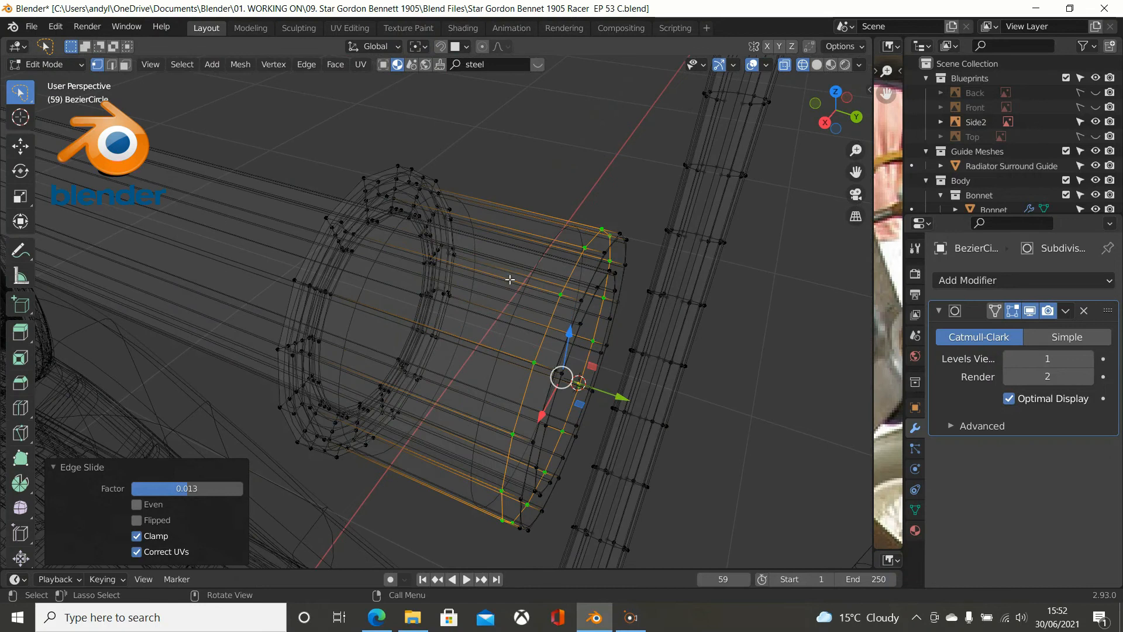
pyautogui.keyDown('alt'); pyautogui.keyDown('shift'); pyautogui.click(590, 287); pyautogui.keyUp('shift'); pyautogui.keyUp('alt')
pyautogui.moveTo(597, 282); pyautogui.dragTo(553, 269, button='middle')
pyautogui.scroll(2, 554, 269)
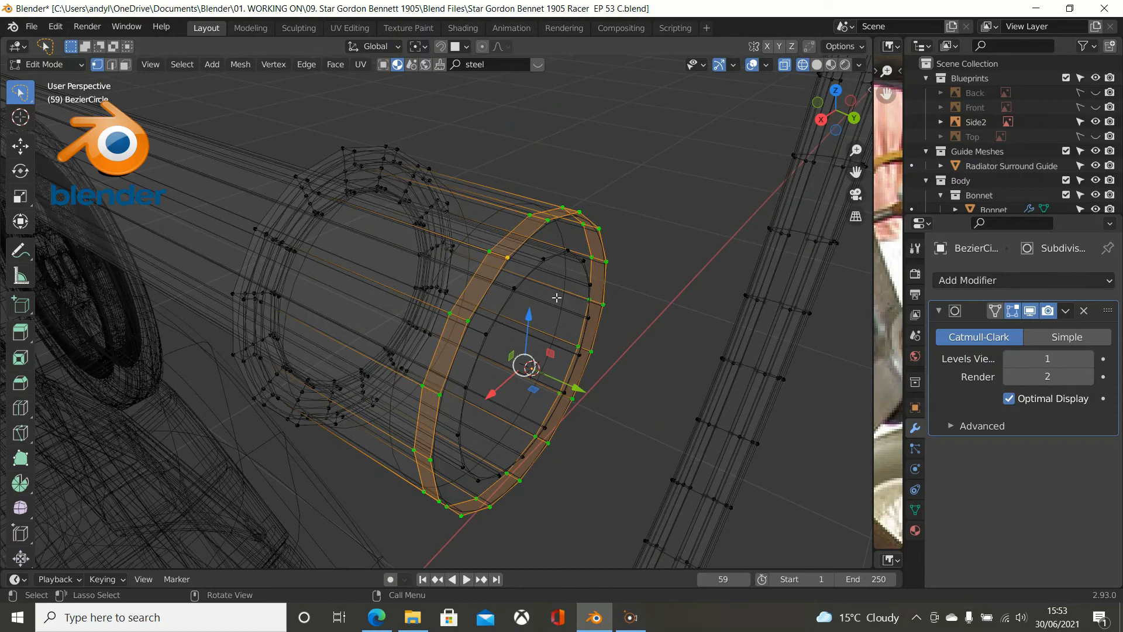
pyautogui.click(419, 47)
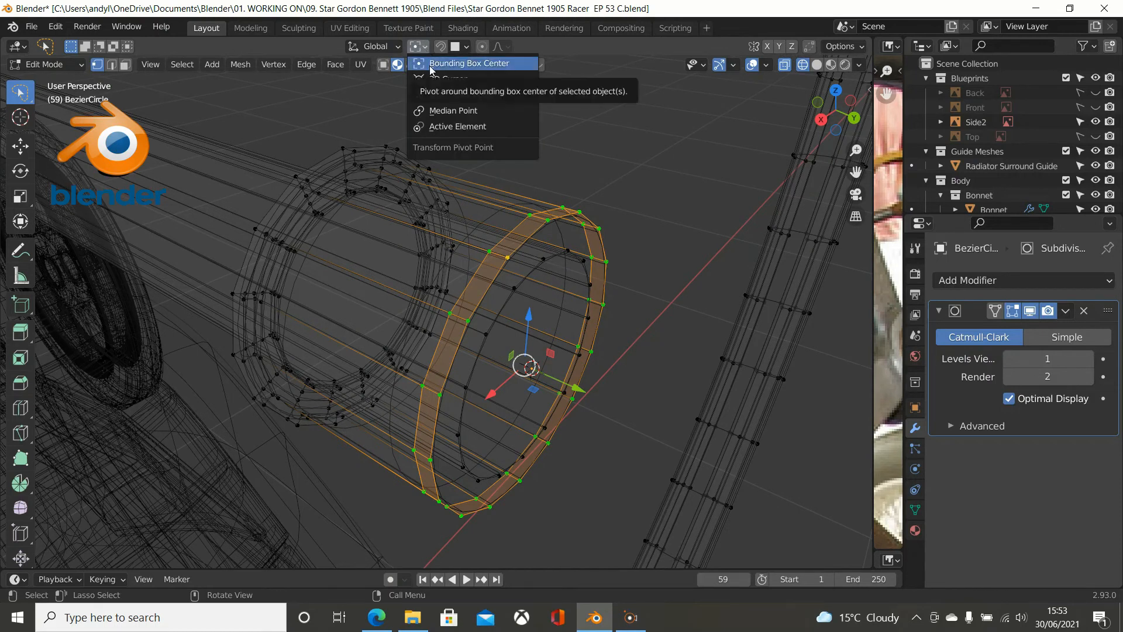
pyautogui.press('s')
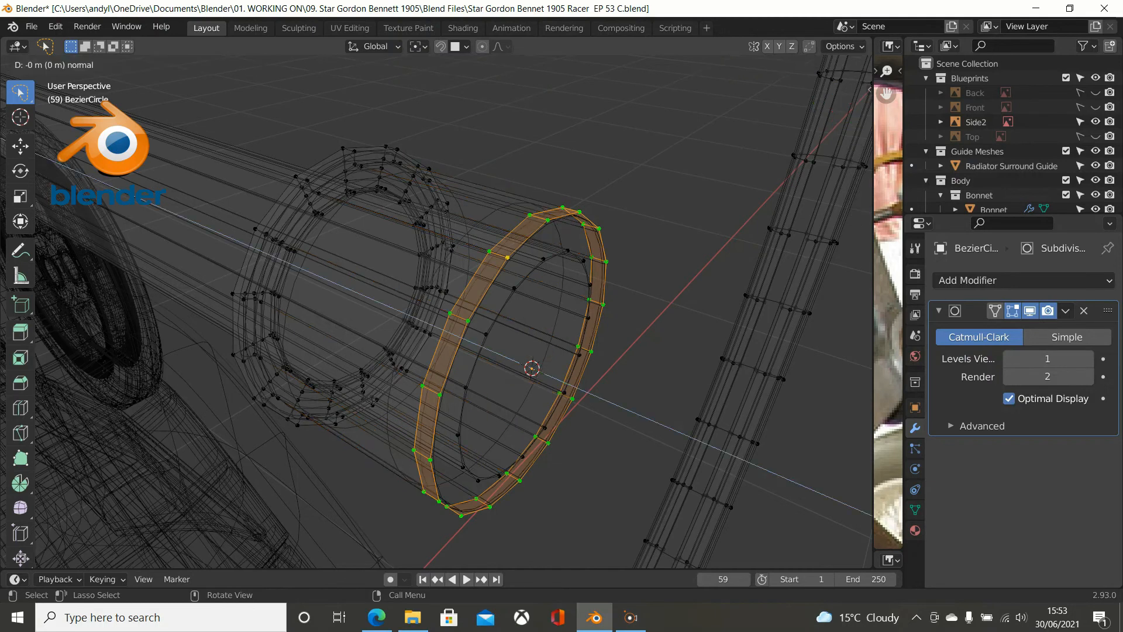
pyautogui.click(709, 325)
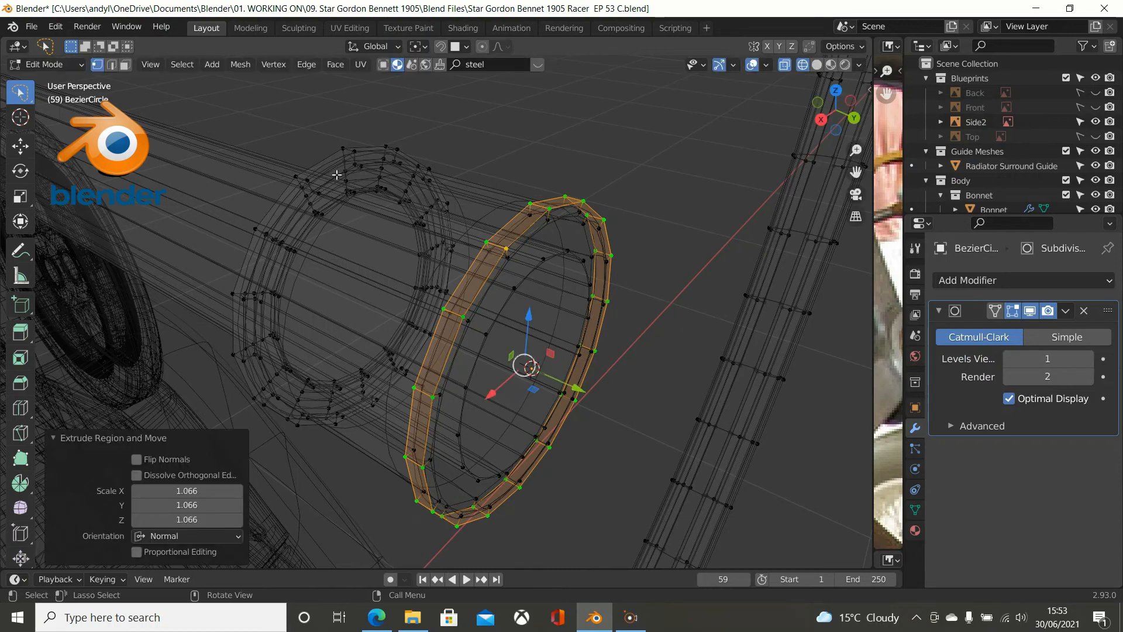
# Add one vertex of the raised rim to the selection, try scaling everything to 0 along Z, and undo the scaling.
pyautogui.moveTo(430, 153); pyautogui.dragTo(451, 158, button='middle')
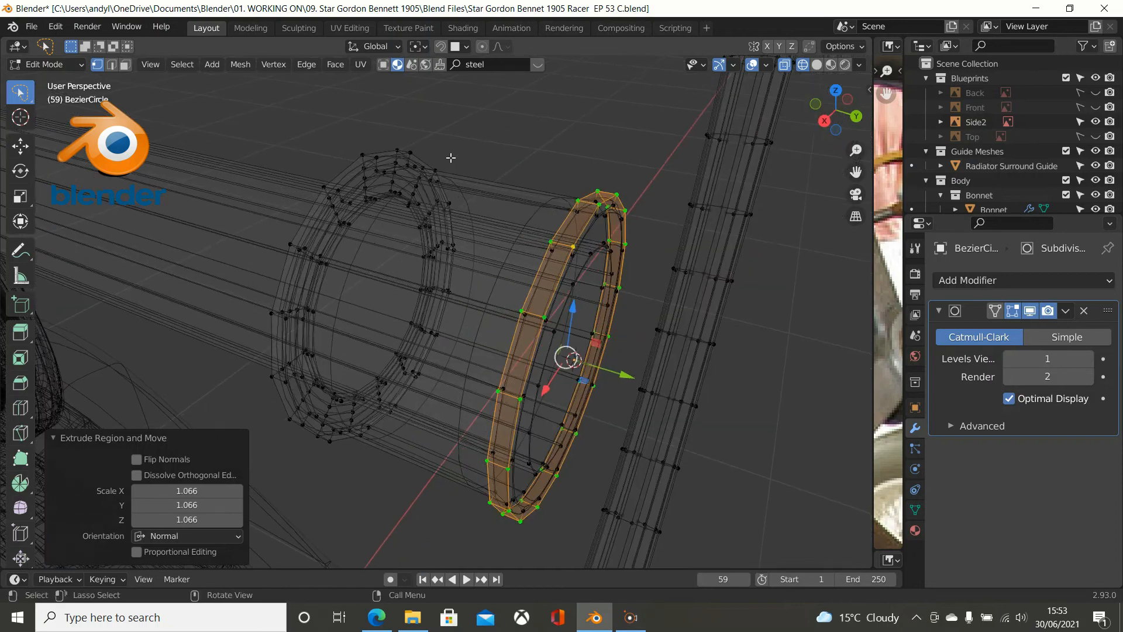
pyautogui.keyDown('shift'); pyautogui.click(381, 156); pyautogui.keyUp('shift')
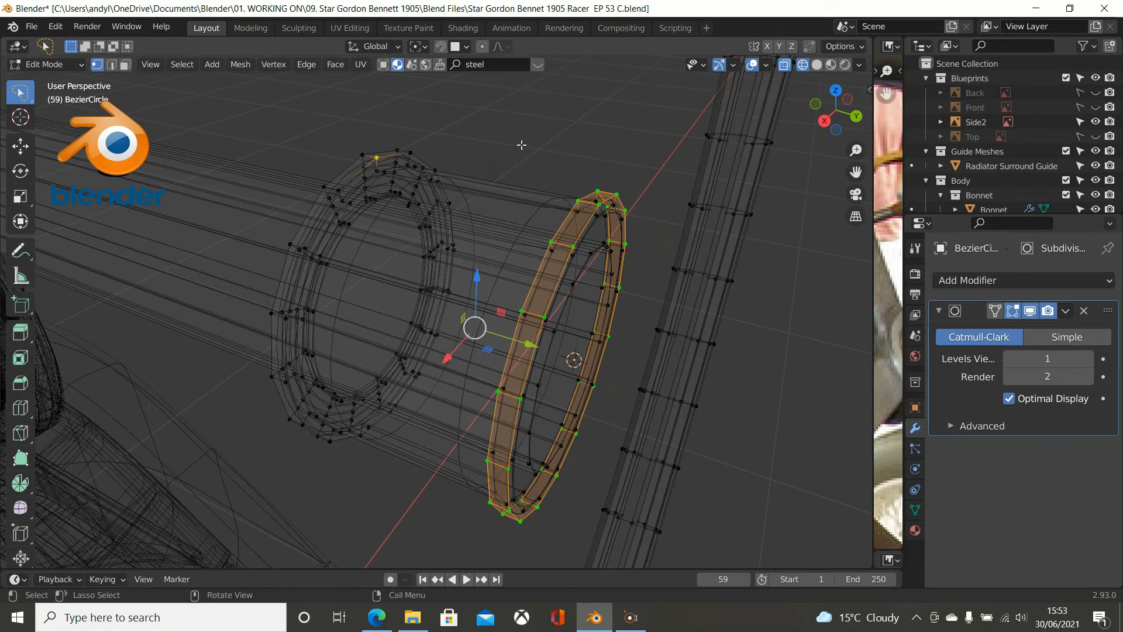
pyautogui.press('s')
pyautogui.press('z')
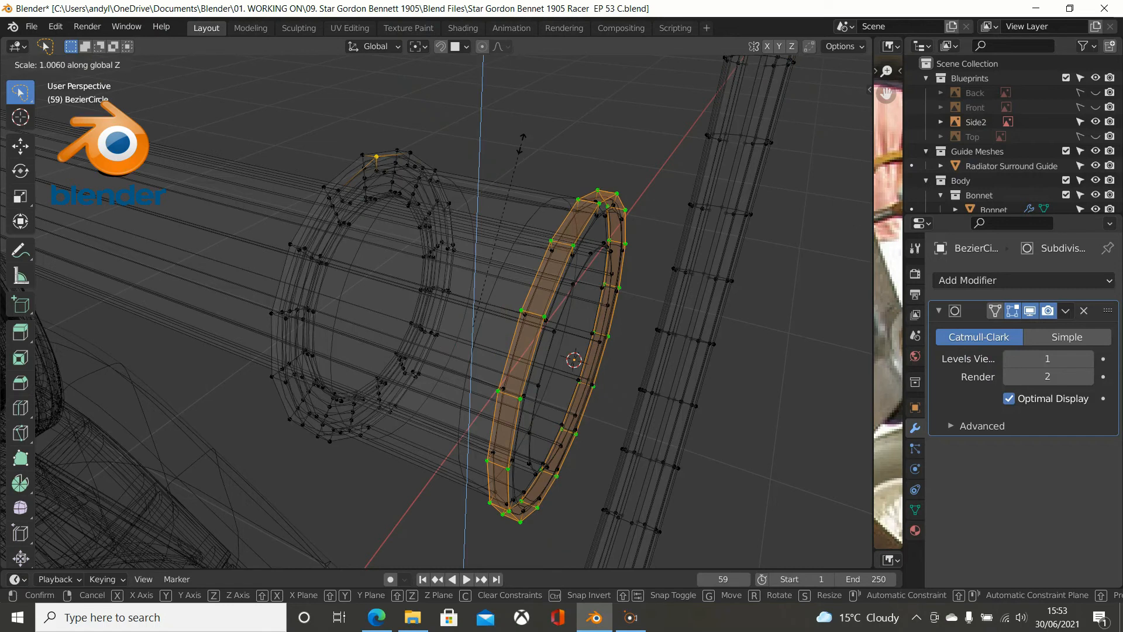
pyautogui.write('0')
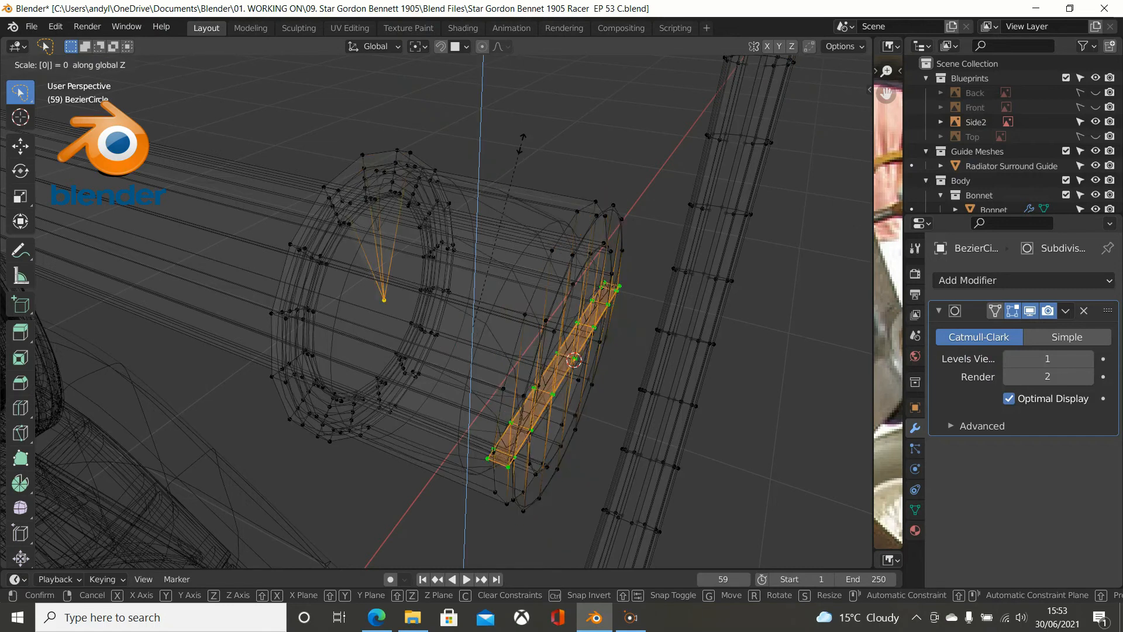
pyautogui.press('Return')
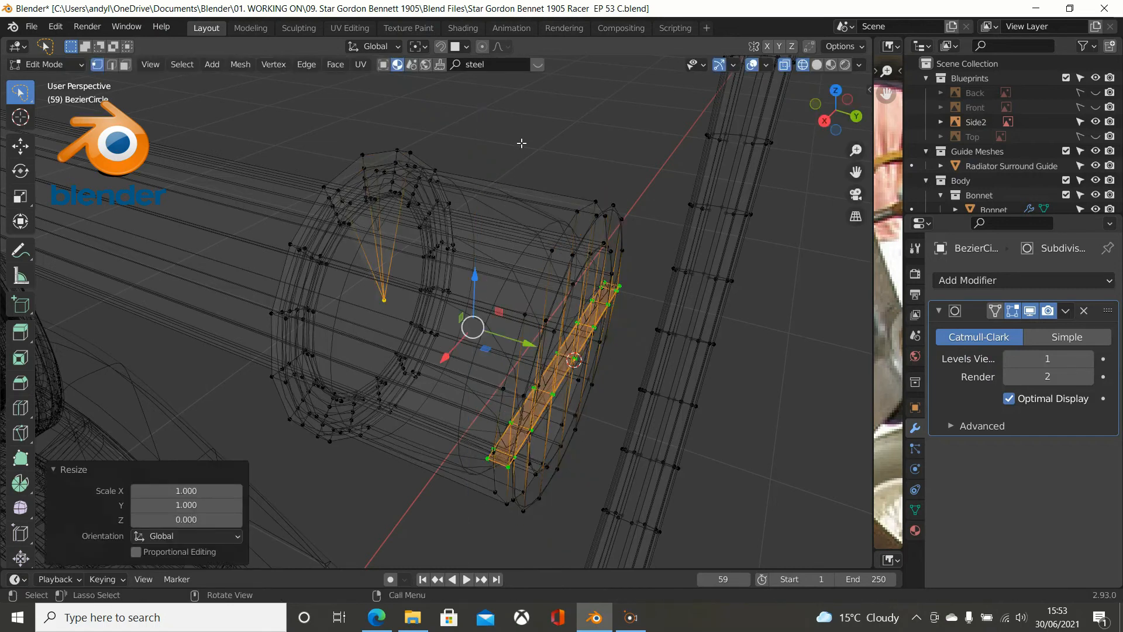
pyautogui.hotkey('ctrl', 'z')
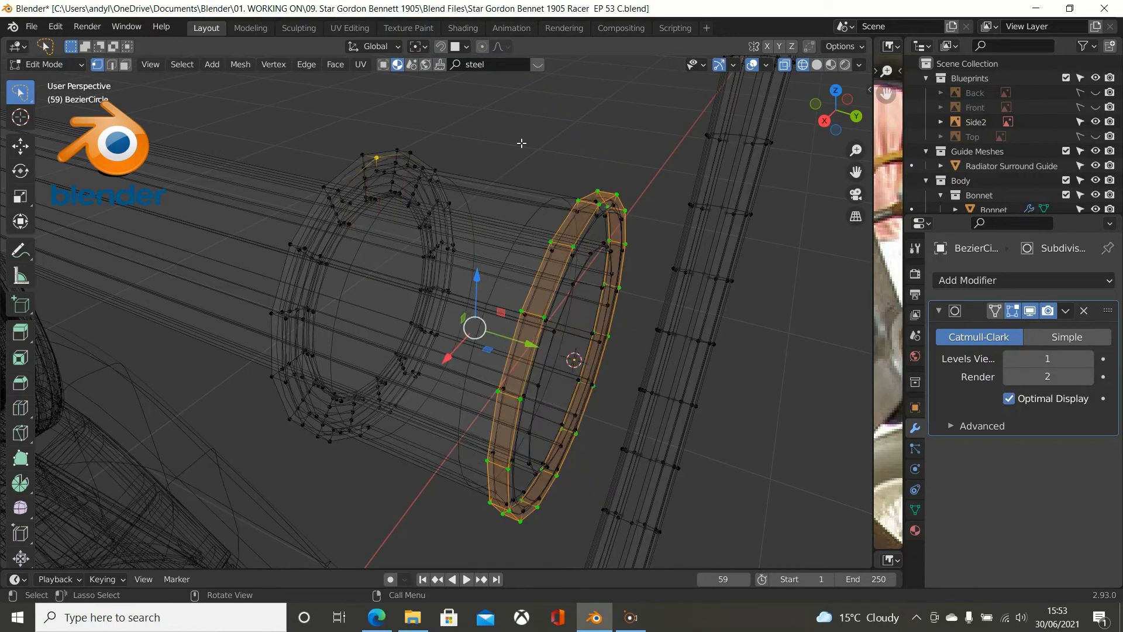
pyautogui.moveTo(524, 143); pyautogui.dragTo(481, 136, button='middle')
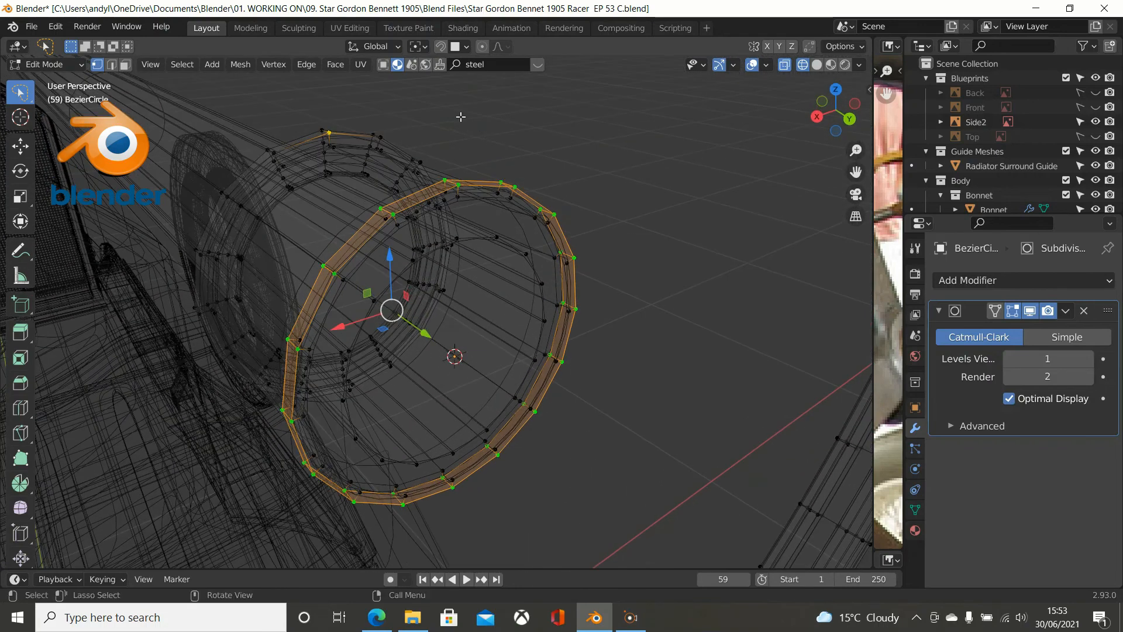
# Set the pivot point to Active Element and try scaling the selection to 0 along Z about the raised rim's vertex.
pyautogui.click(421, 48)
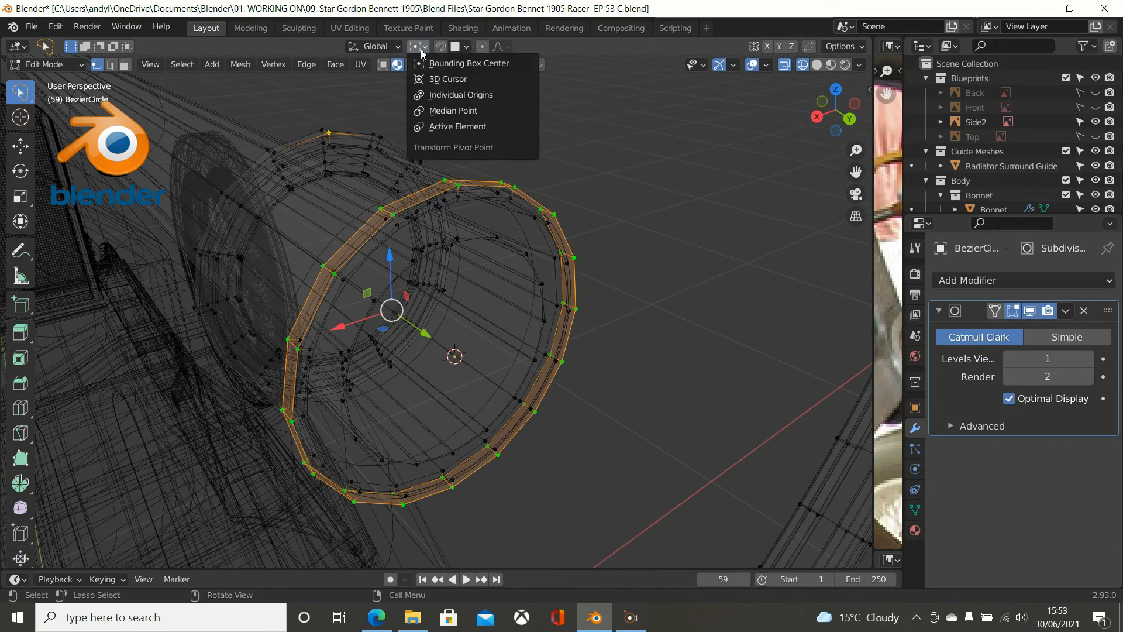
pyautogui.click(445, 126)
pyautogui.moveTo(535, 159); pyautogui.dragTo(552, 158, button='middle')
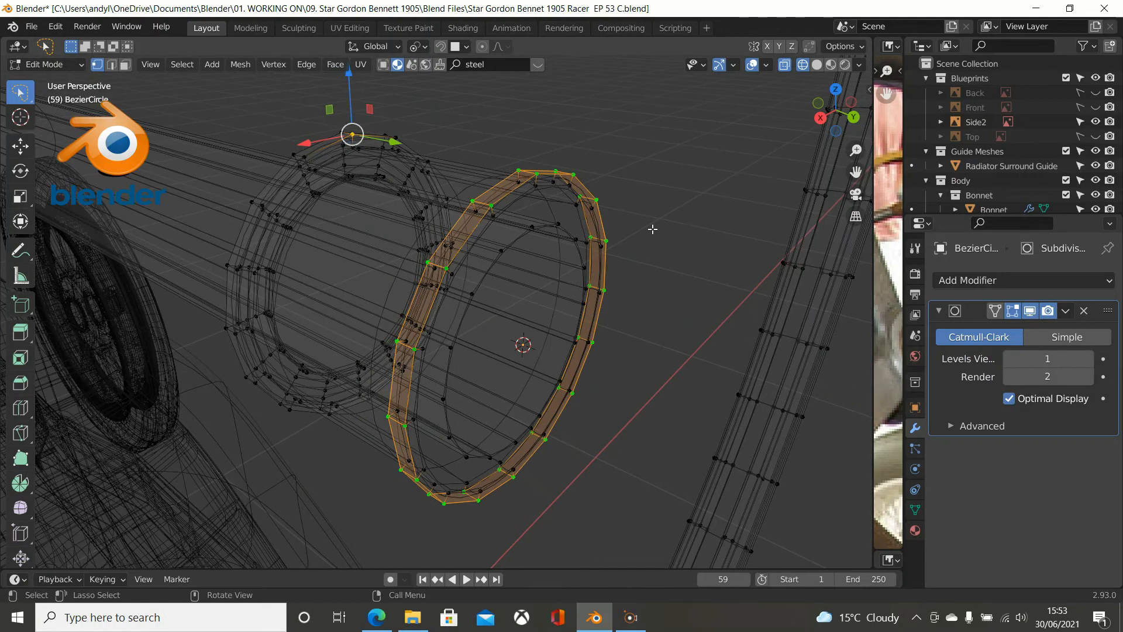
pyautogui.press('s')
pyautogui.press('z')
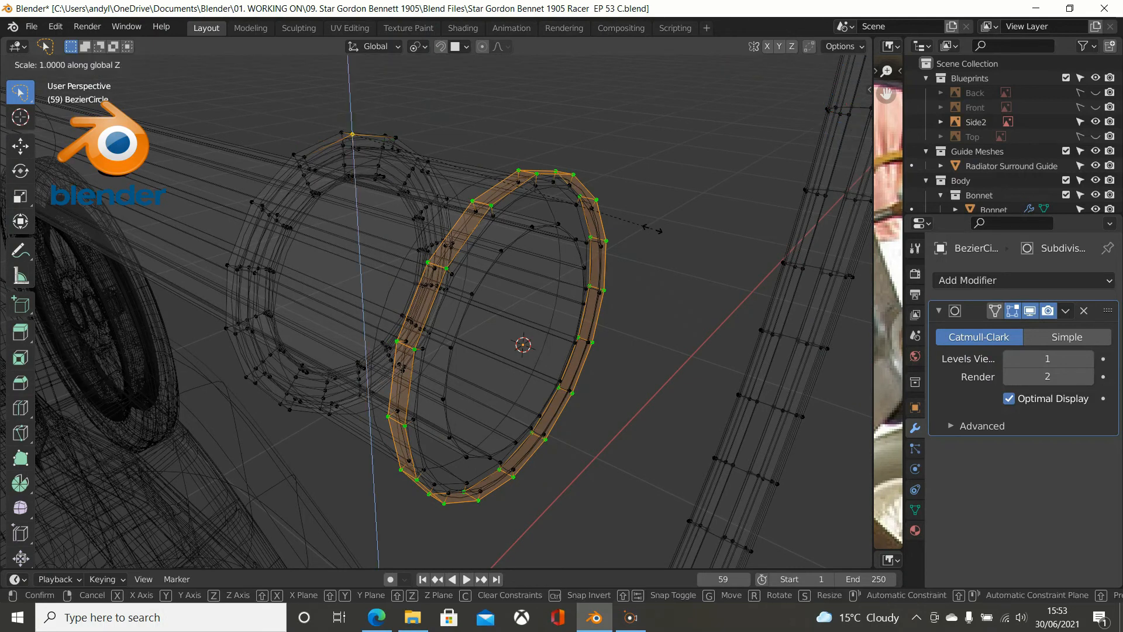
pyautogui.write('0')
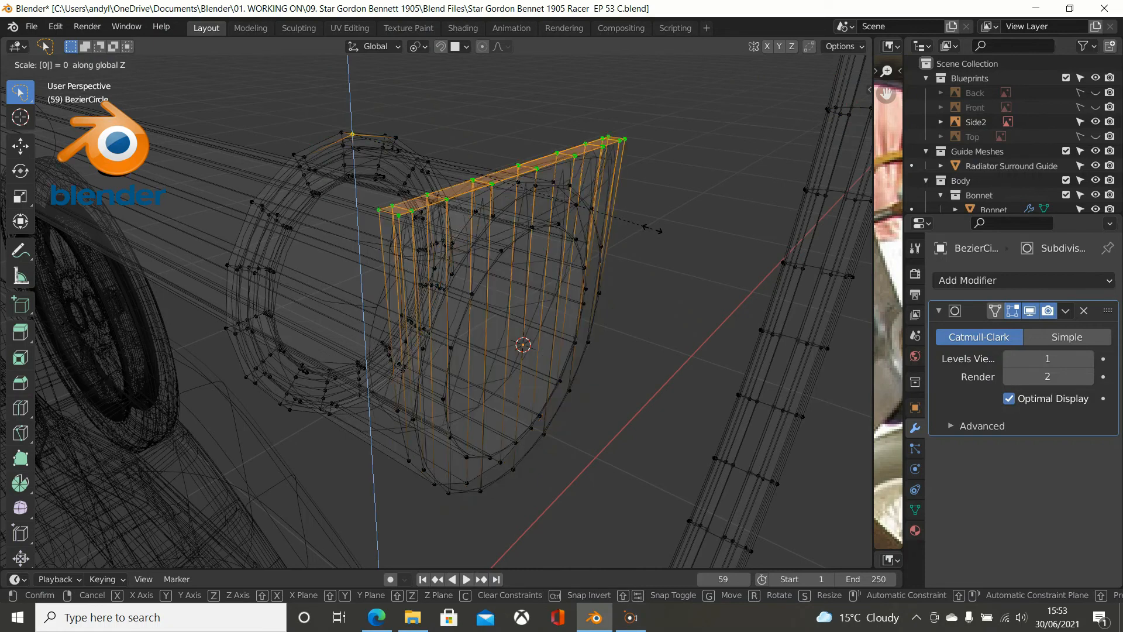
pyautogui.press('Escape')
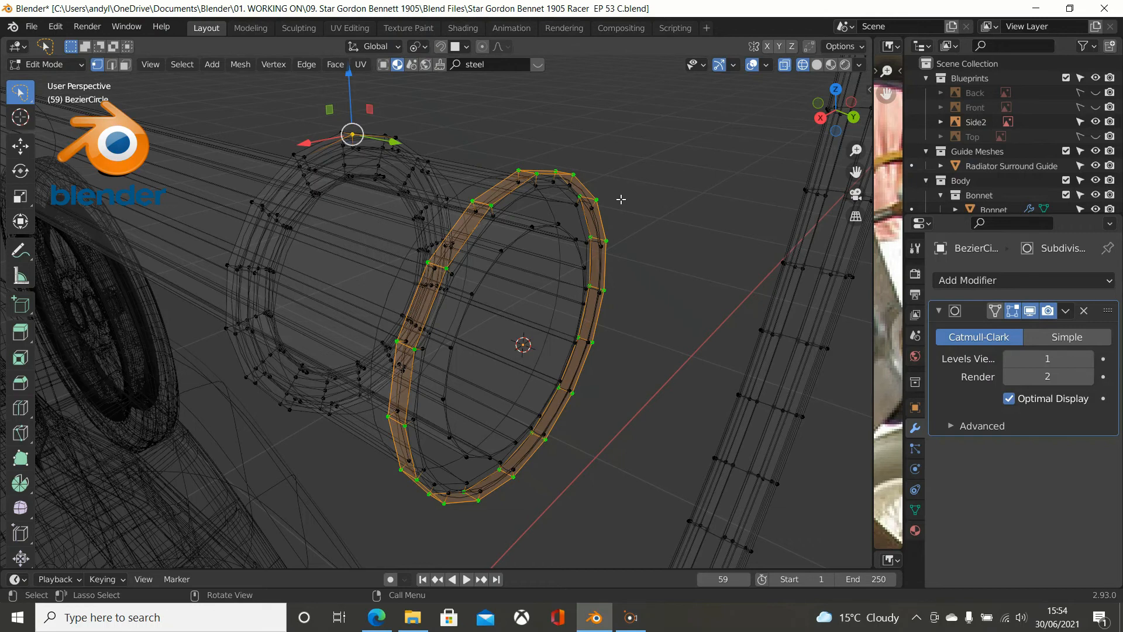
# Compare the two rims from the back, and remove the column-side rim's vertex from the selection while keeping the end ring selected.
pyautogui.press('ctrl+KP_1')
pyautogui.keyDown('shift'); pyautogui.moveTo(597, 195); pyautogui.dragTo(547, 358, button='middle'); pyautogui.keyUp('shift')
pyautogui.scroll(3, 392, 316)
pyautogui.keyDown('shift'); pyautogui.moveTo(326, 236); pyautogui.dragTo(521, 215, button='middle'); pyautogui.keyUp('shift')
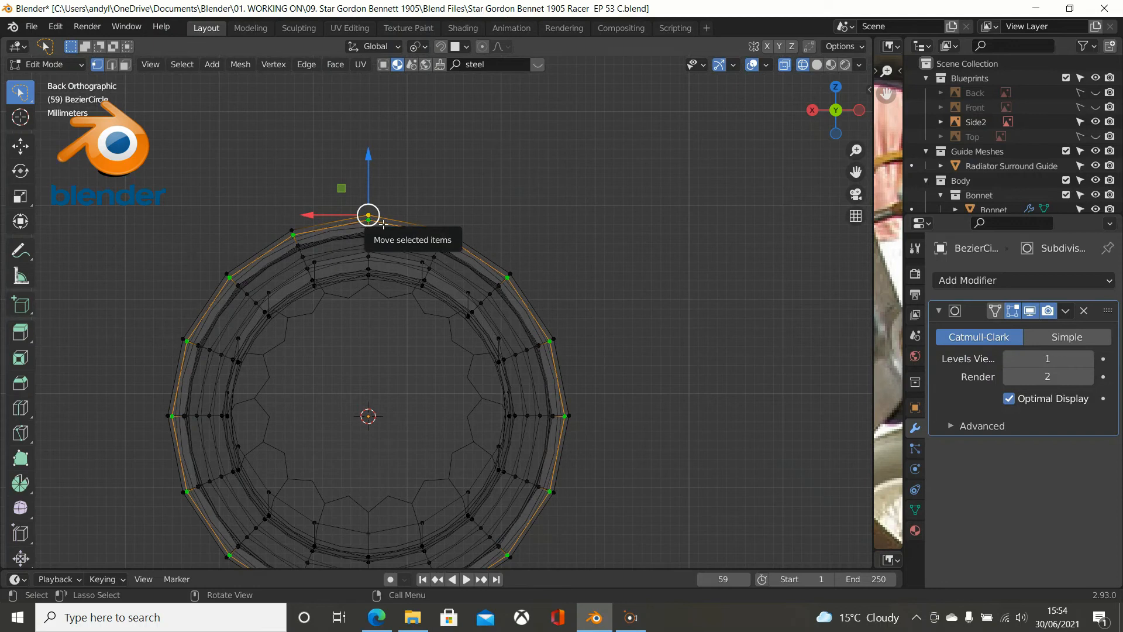
pyautogui.moveTo(383, 171); pyautogui.dragTo(425, 213, button='middle')
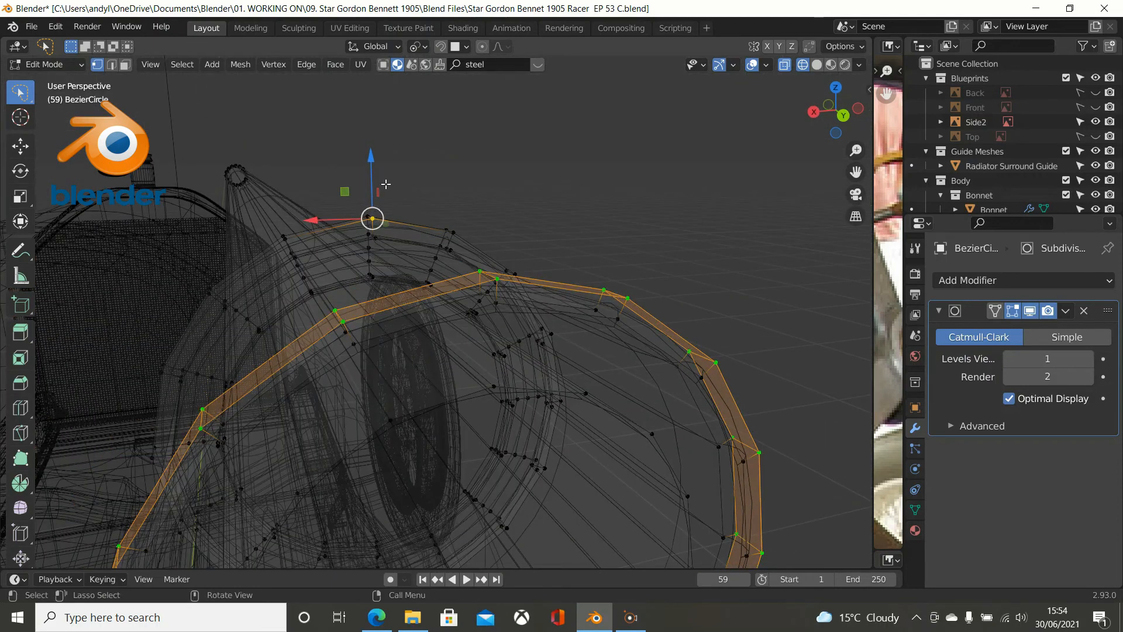
pyautogui.press('b')
pyautogui.moveTo(345, 171); pyautogui.dragTo(398, 239)
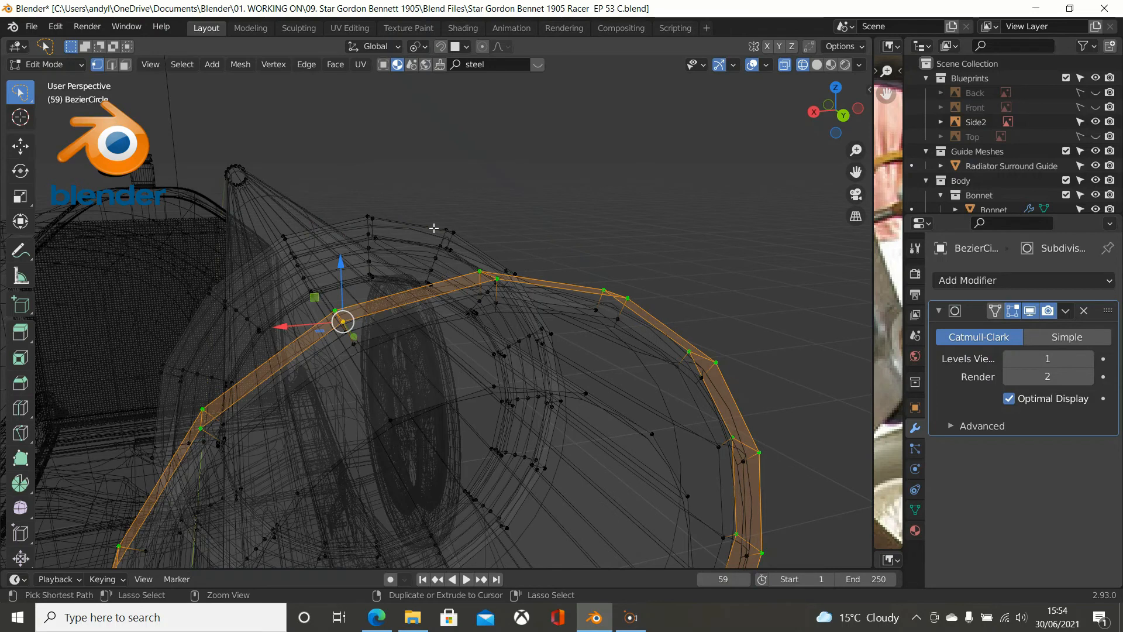
pyautogui.press('ctrl+KP_1')
pyautogui.scroll(3, 434, 228)
pyautogui.keyDown('shift'); pyautogui.moveTo(406, 150); pyautogui.dragTo(478, 179, button='middle'); pyautogui.keyUp('shift')
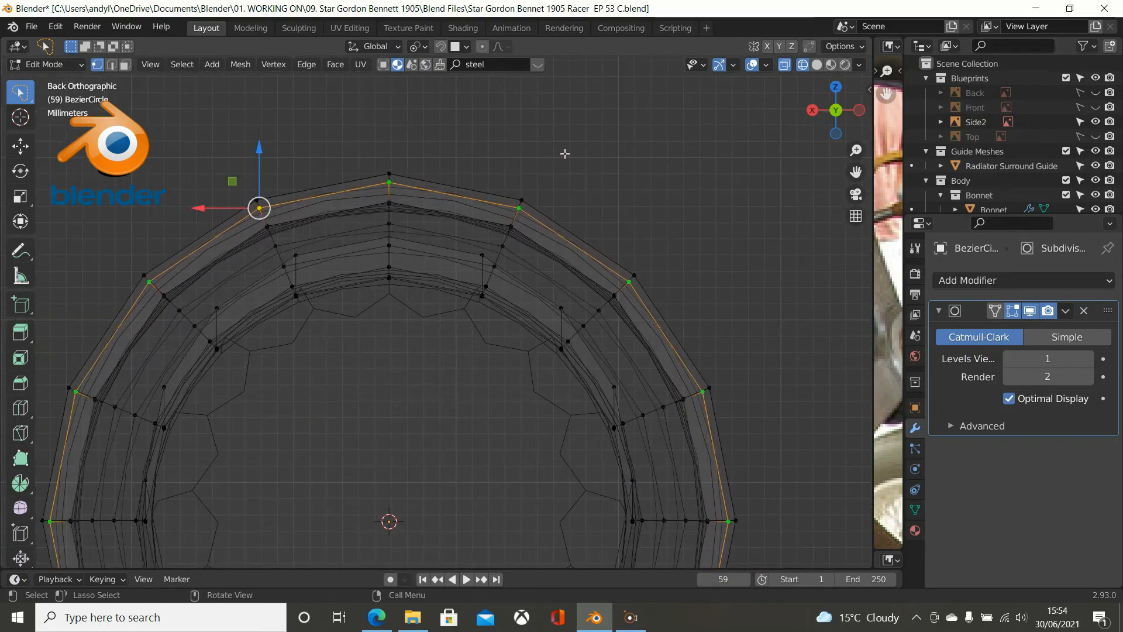
pyautogui.press('s')
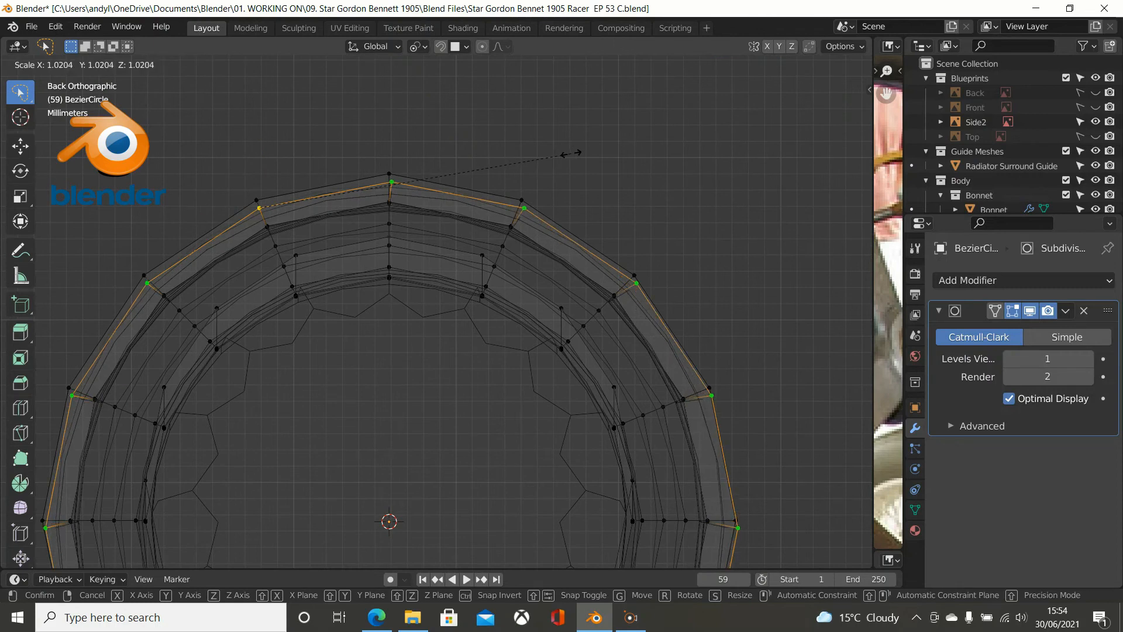
pyautogui.rightClick(571, 153)
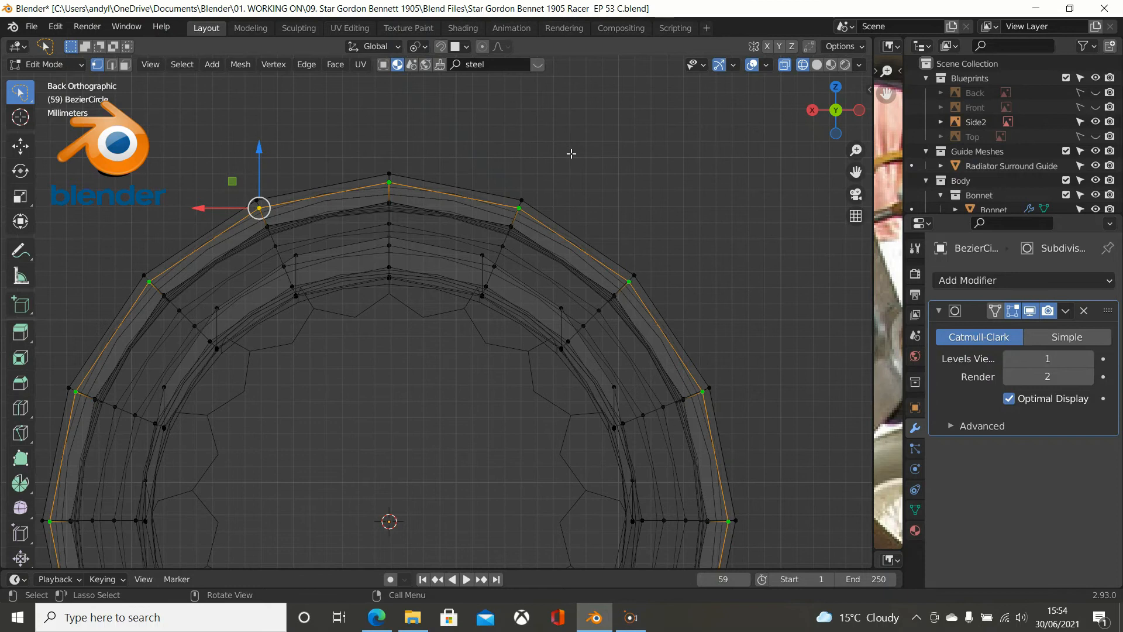
# Undo the recent selection changes and remove the column-side rim's vertex from the selection again, keeping only the end ring.
pyautogui.hotkey('ctrl', 'z')
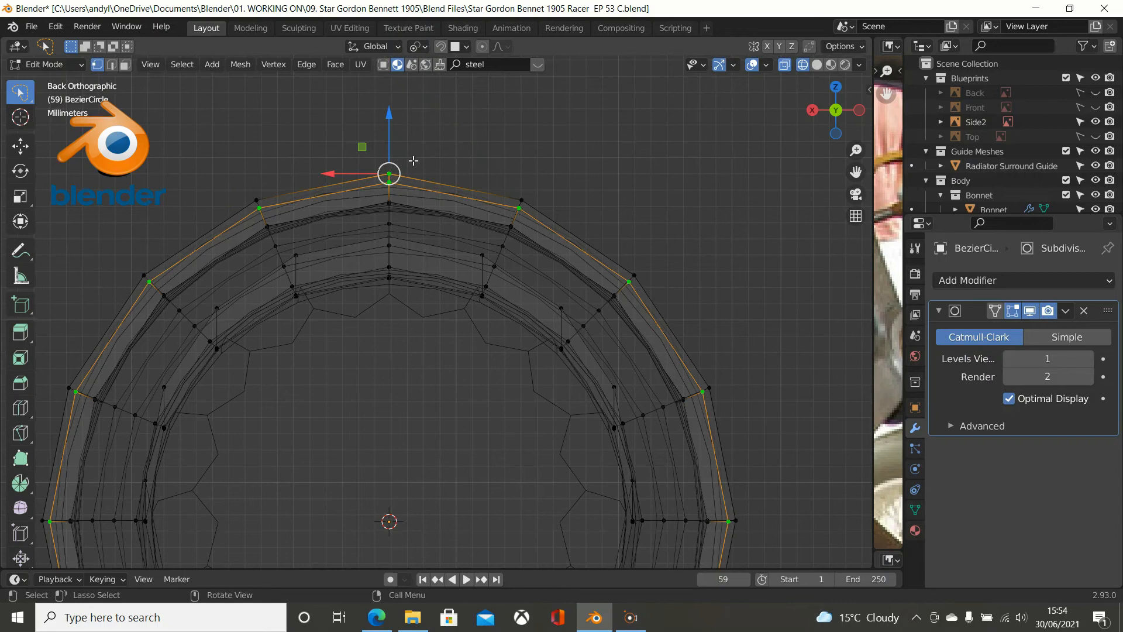
pyautogui.moveTo(417, 149); pyautogui.dragTo(481, 212, button='middle')
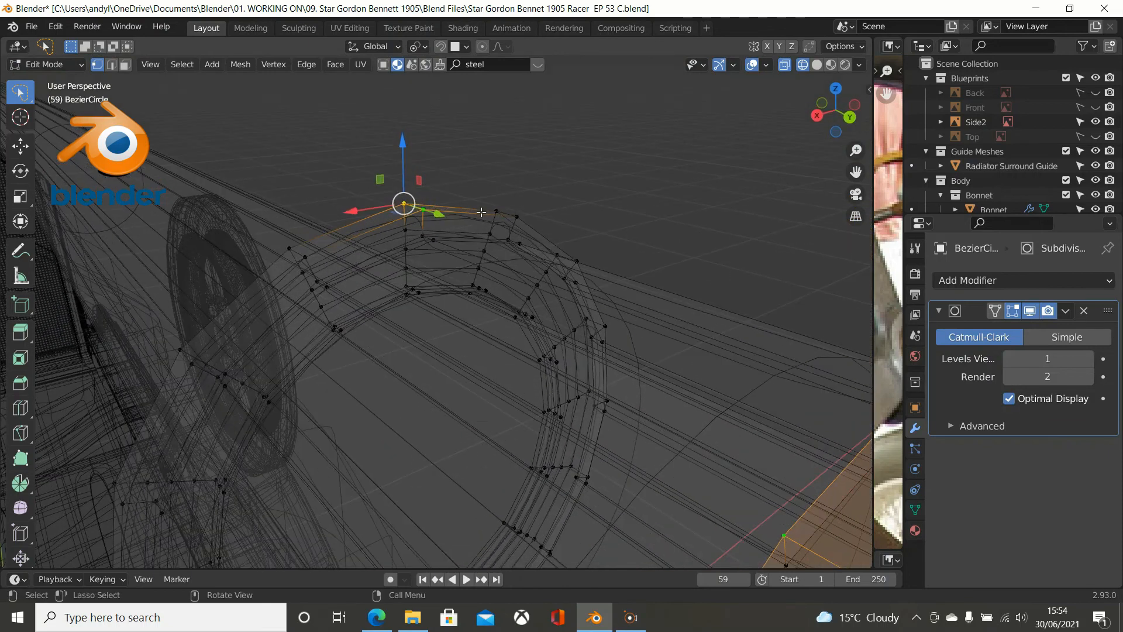
pyautogui.hotkey('ctrl', 'z')
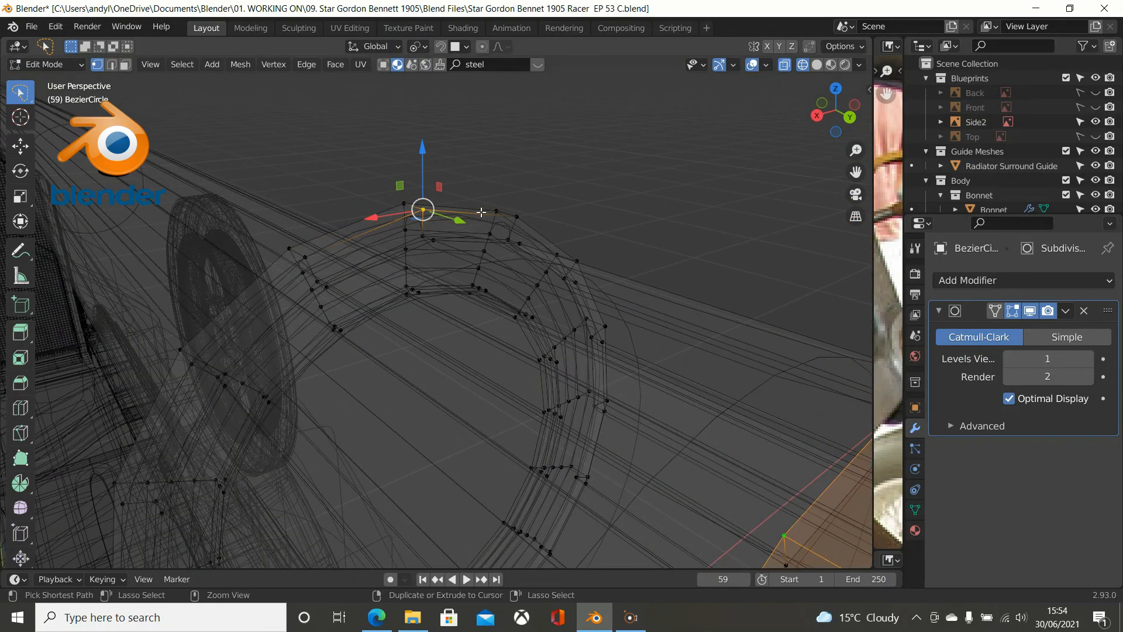
pyautogui.scroll(-2, 505, 207)
pyautogui.press('b')
pyautogui.moveTo(371, 172); pyautogui.dragTo(473, 268)
pyautogui.moveTo(473, 268); pyautogui.dragTo(475, 268, button='middle')
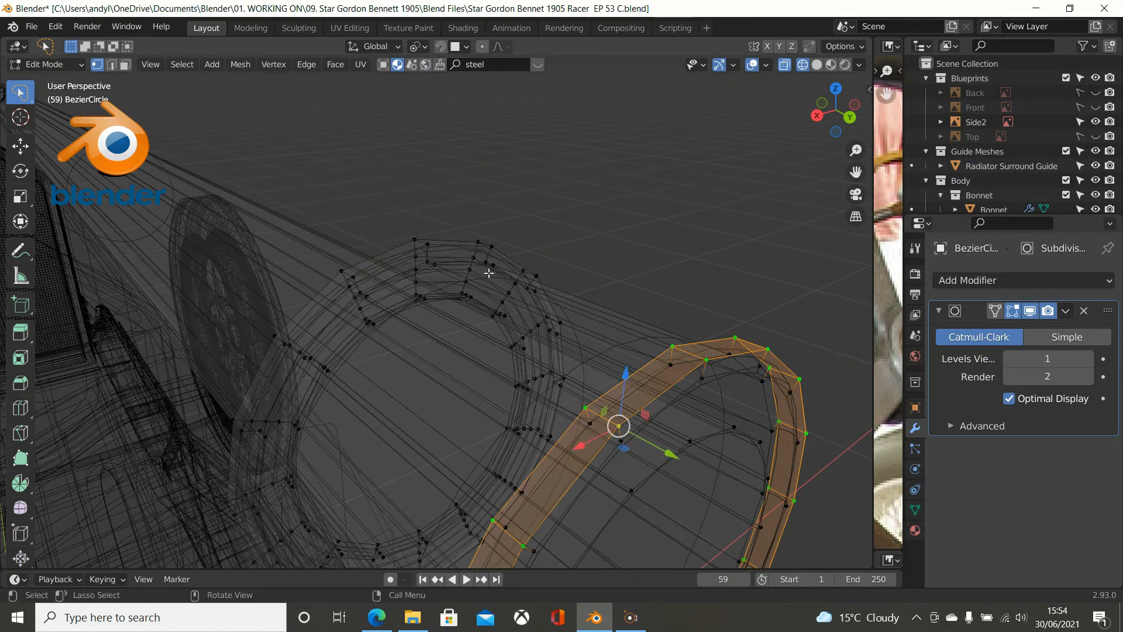
# Set the pivot point to 3D Cursor and scale the end ring uniformly to 1.023 to match the column-side rim.
pyautogui.press('KP_3')
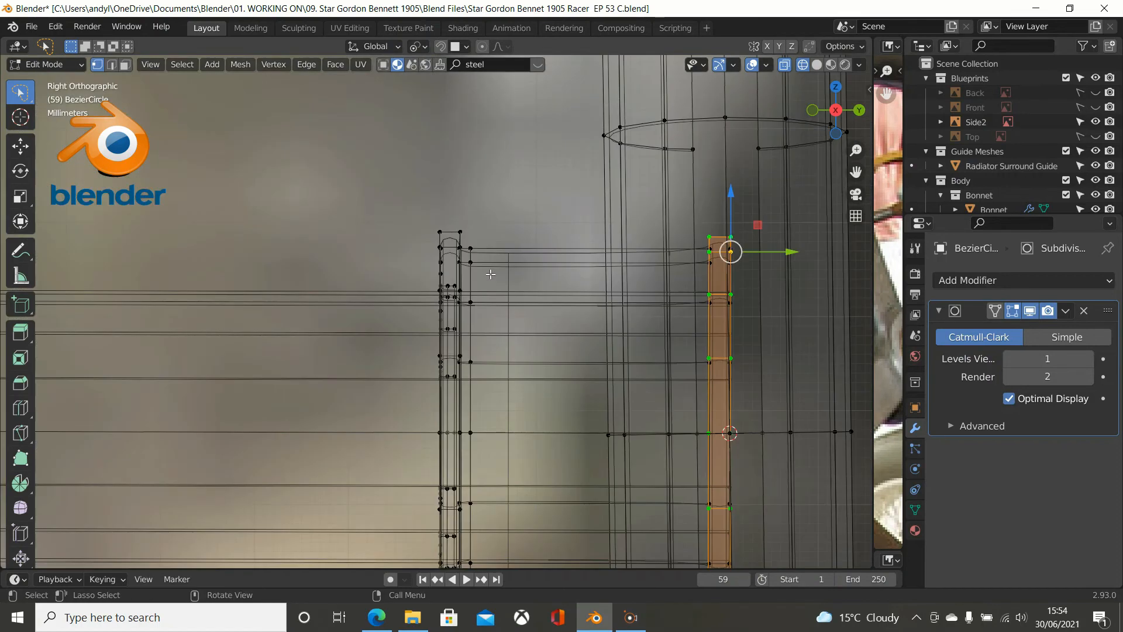
pyautogui.press('ctrl+KP_1')
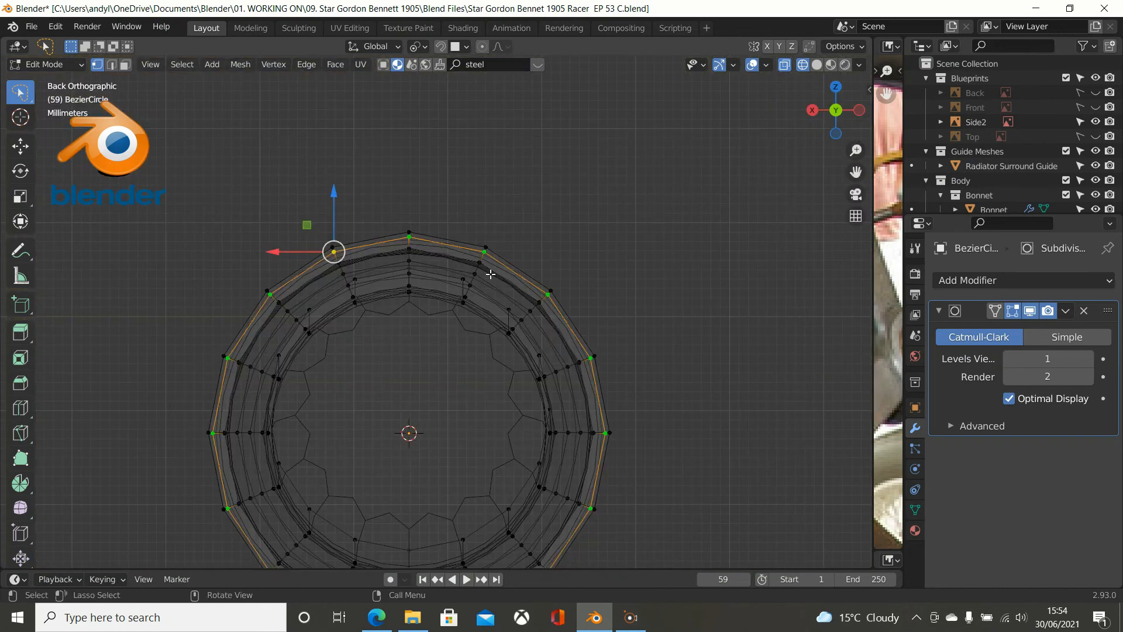
pyautogui.click(426, 46)
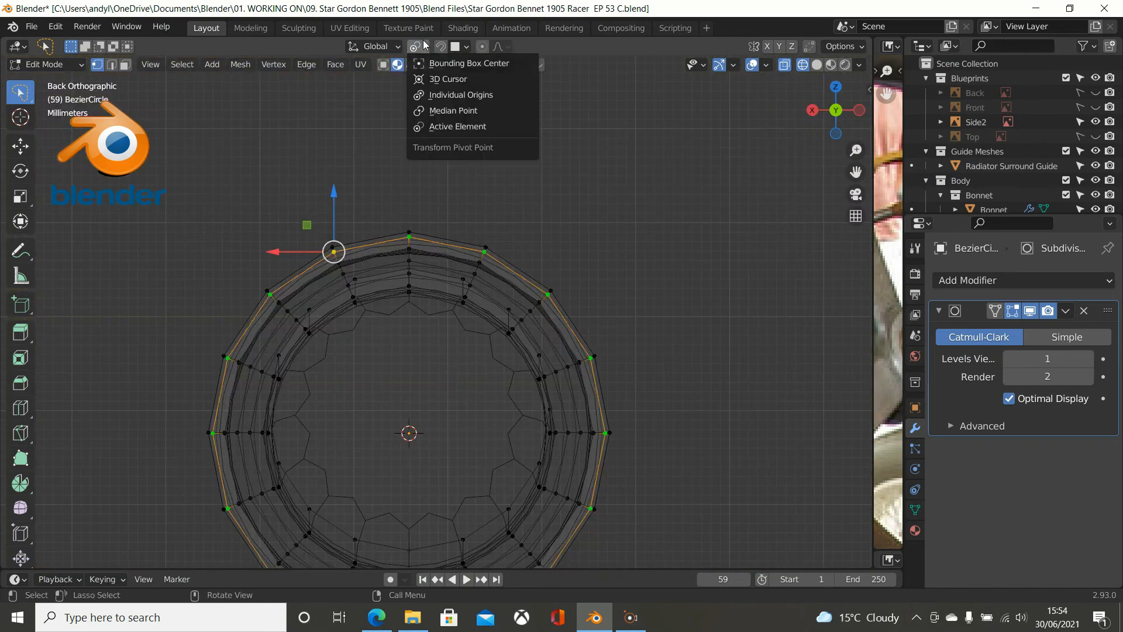
pyautogui.click(449, 78)
pyautogui.scroll(2, 529, 173)
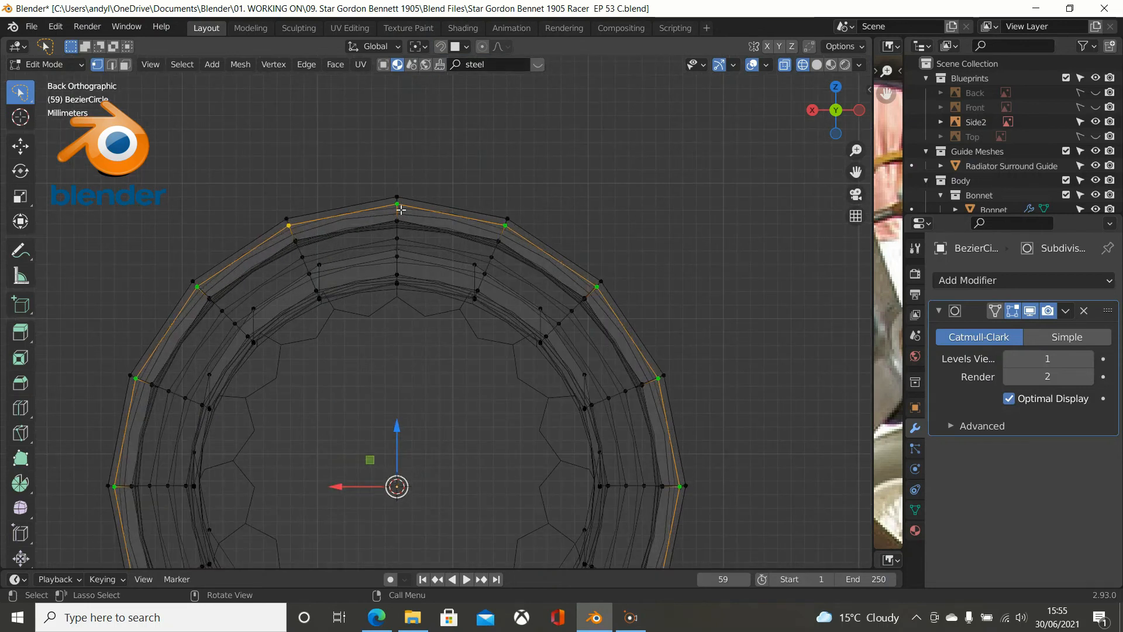
pyautogui.scroll(3, 525, 191)
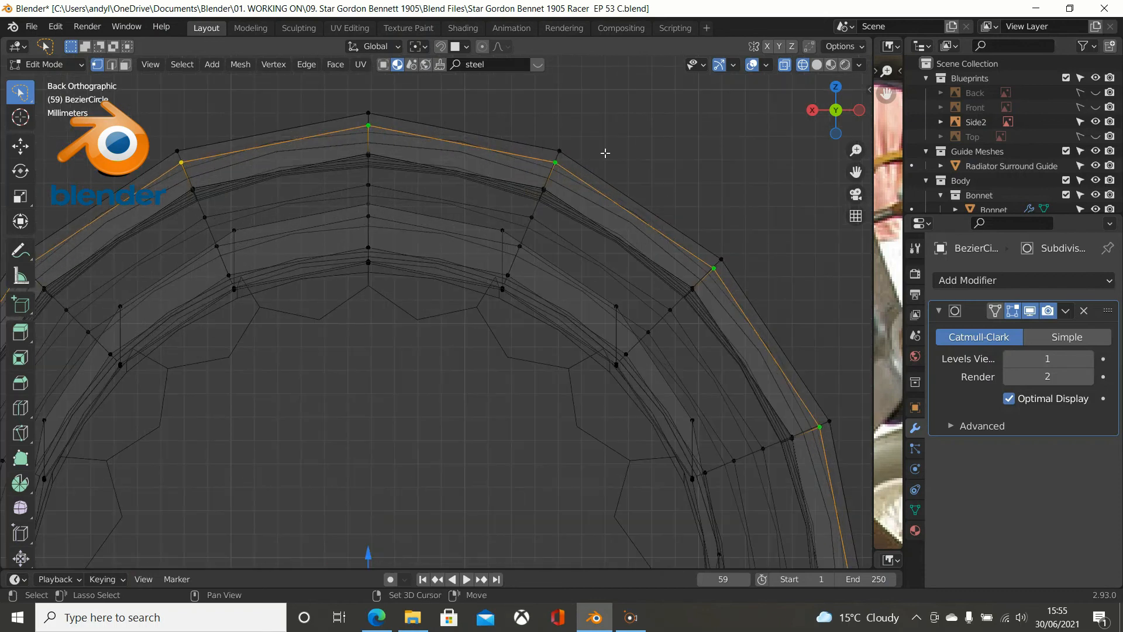
pyautogui.scroll(-2, 575, 234)
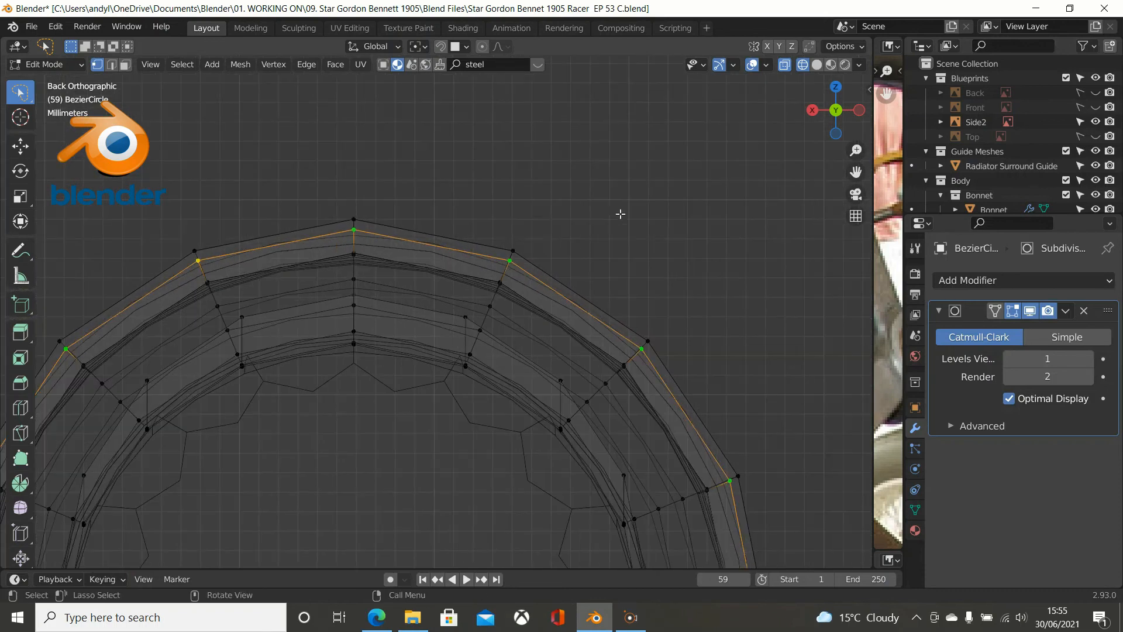
pyautogui.press('s')
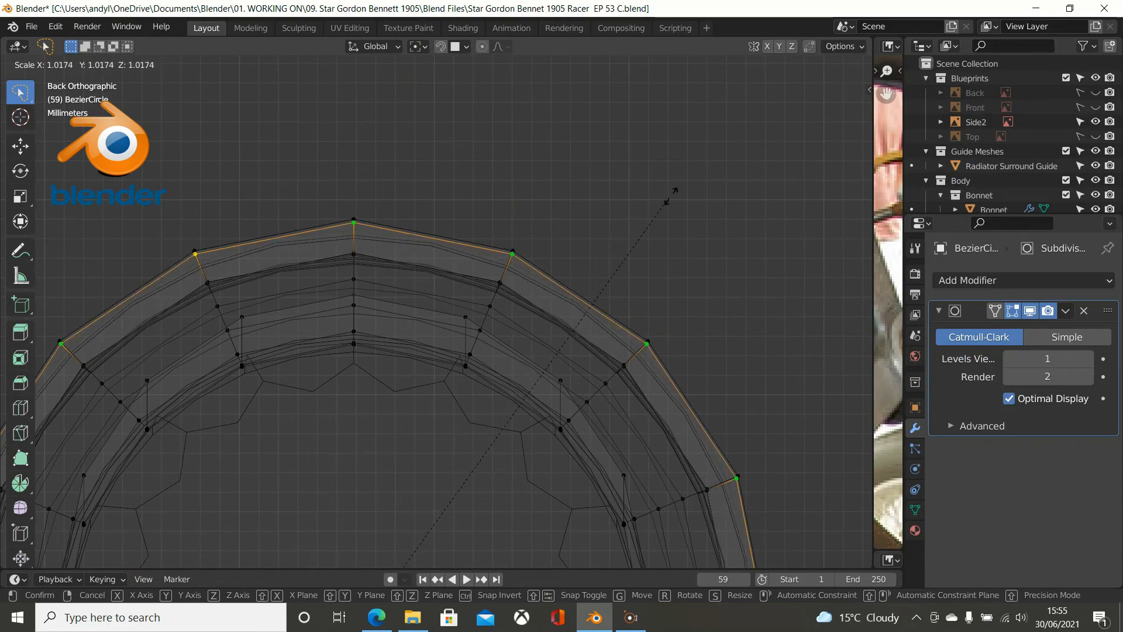
pyautogui.click(700, 186)
# Switch to solid shading and add a loop cut around the hub beside the open-end rim at factor -0.903.
pyautogui.scroll(-3, 482, 228)
pyautogui.moveTo(446, 253); pyautogui.dragTo(556, 281, button='middle')
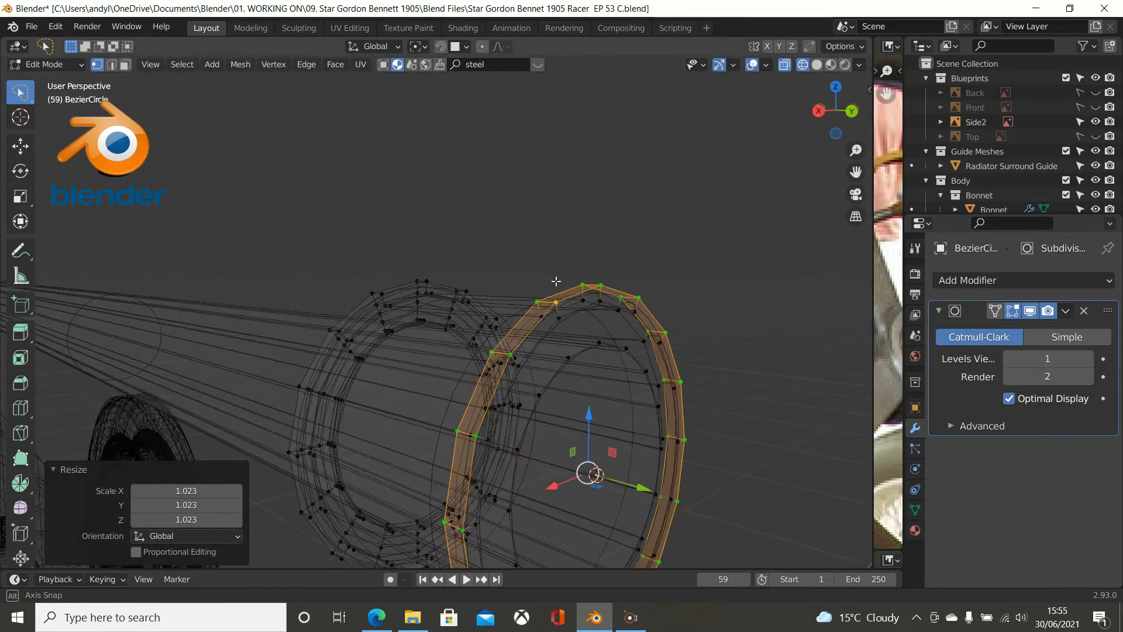
pyautogui.scroll(-3, 556, 281)
pyautogui.press('z')
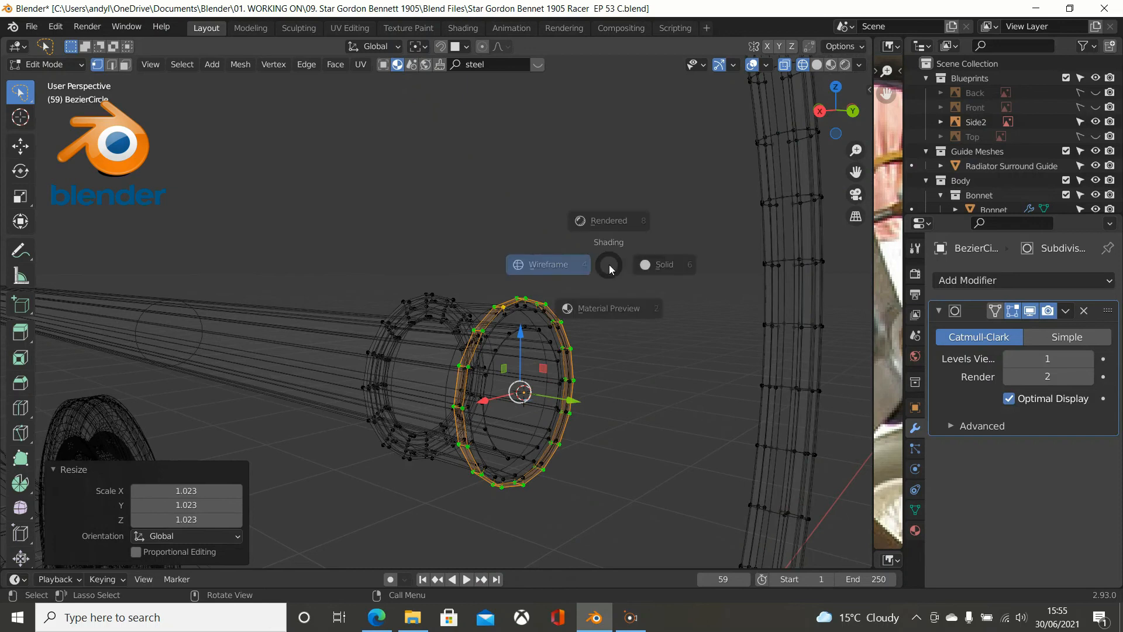
pyautogui.click(689, 264)
pyautogui.moveTo(588, 277); pyautogui.dragTo(507, 297, button='middle')
pyautogui.scroll(3, 551, 289)
pyautogui.hotkey('ctrl', 'r')
pyautogui.click(470, 332)
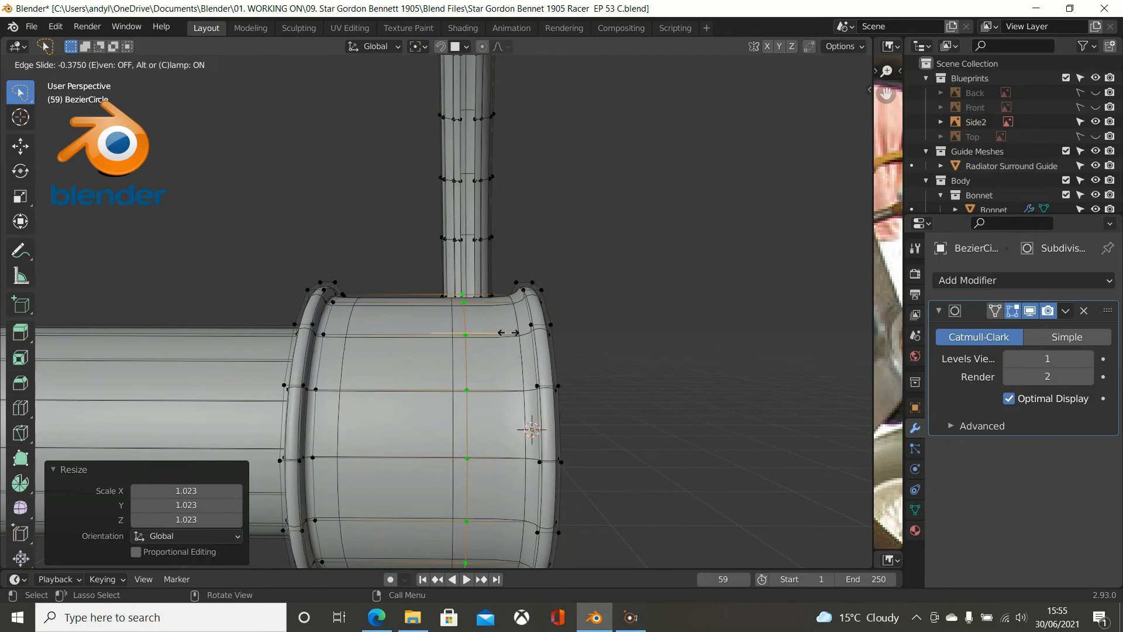
pyautogui.click(563, 331)
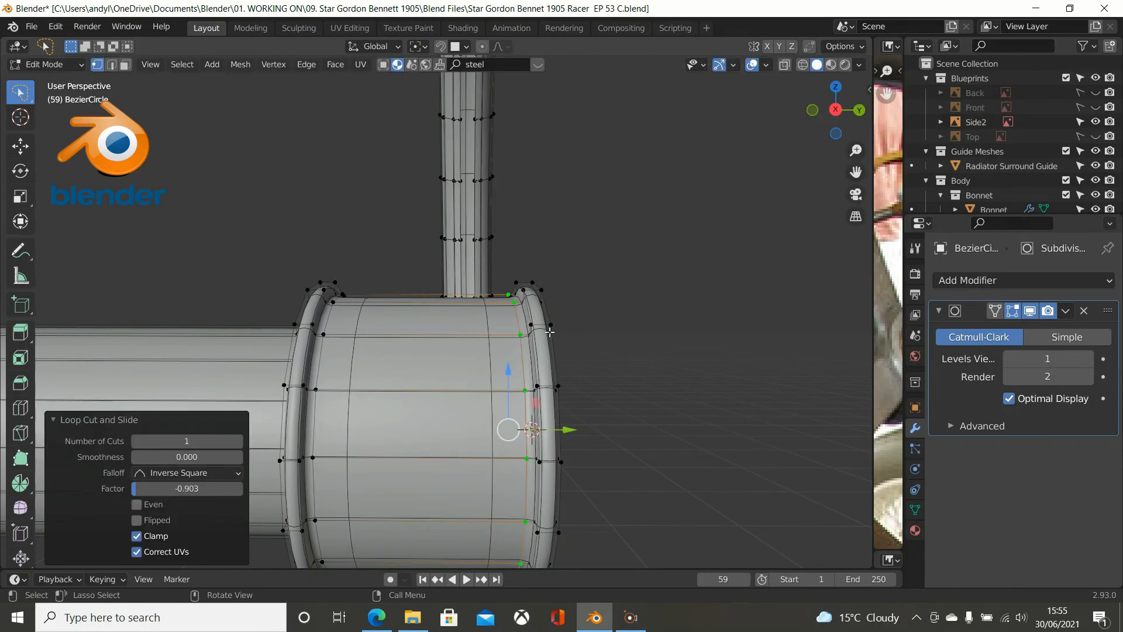
# Add a loop cut around the steering column close to its far end, at factor 0.985.
pyautogui.scroll(-4, 563, 331)
pyautogui.moveTo(440, 349); pyautogui.dragTo(334, 305, button='middle')
pyautogui.scroll(2, 335, 305)
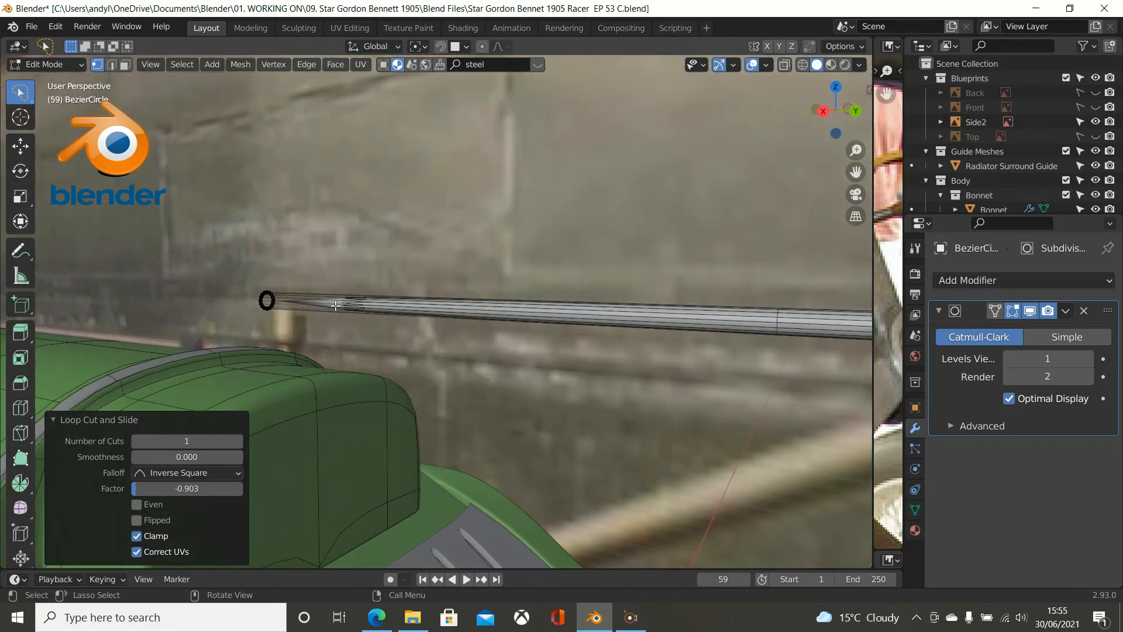
pyautogui.scroll(3, 336, 306)
pyautogui.keyDown('shift'); pyautogui.moveTo(272, 281); pyautogui.dragTo(452, 278, button='middle'); pyautogui.keyUp('shift')
pyautogui.scroll(-2, 452, 277)
pyautogui.scroll(-4, 452, 277)
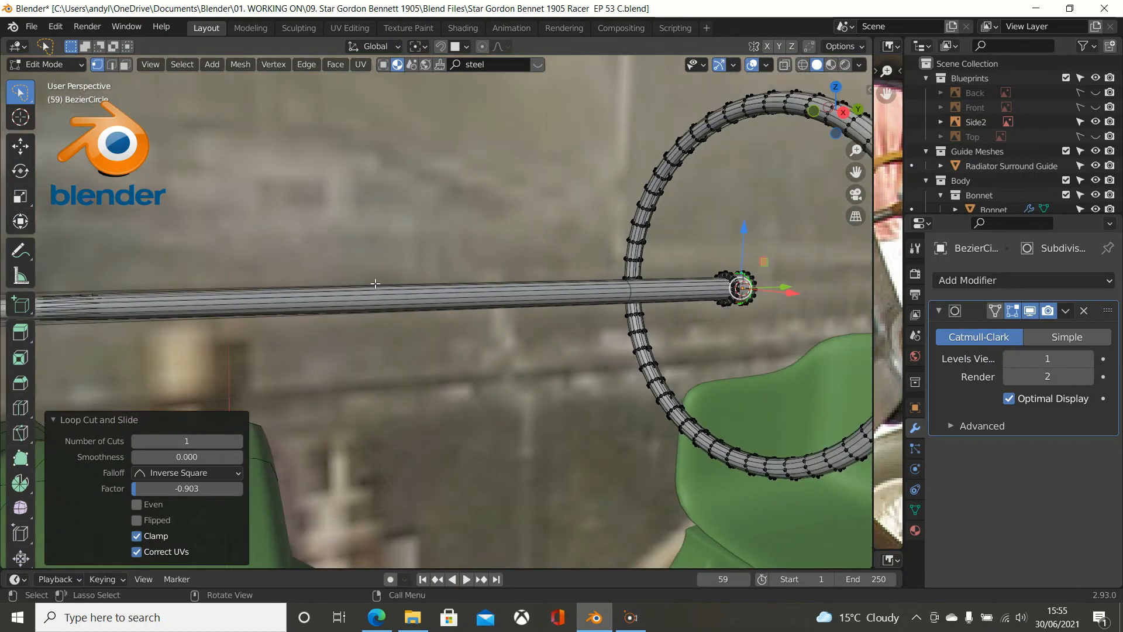
pyautogui.keyDown('shift'); pyautogui.moveTo(290, 285); pyautogui.dragTo(414, 281, button='middle'); pyautogui.keyUp('shift')
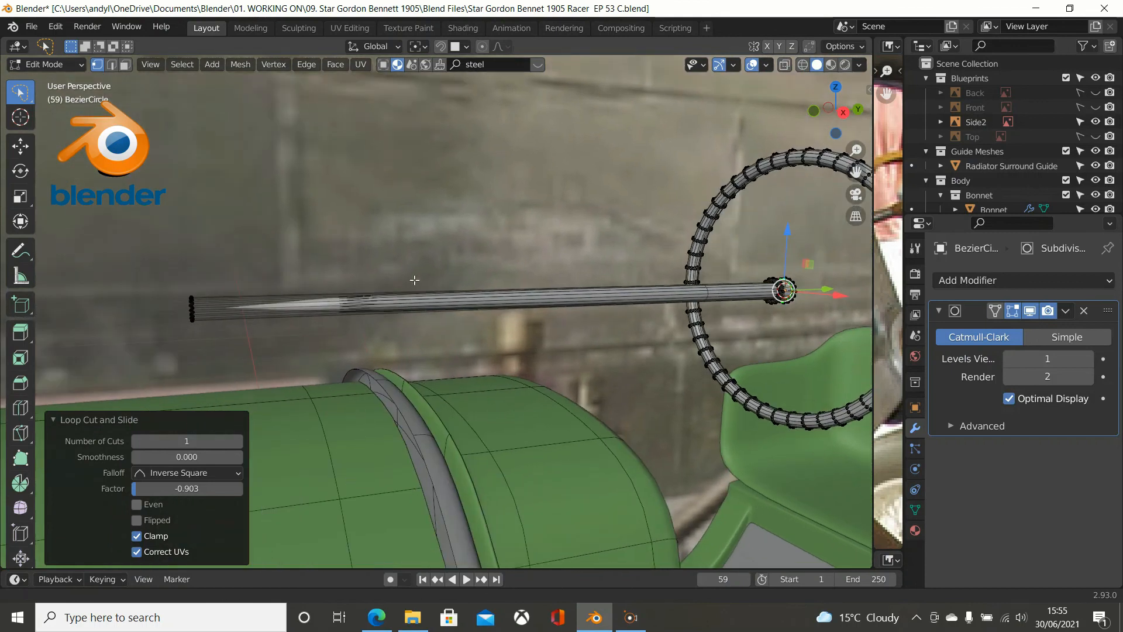
pyautogui.hotkey('ctrl', 'r')
pyautogui.click(305, 312)
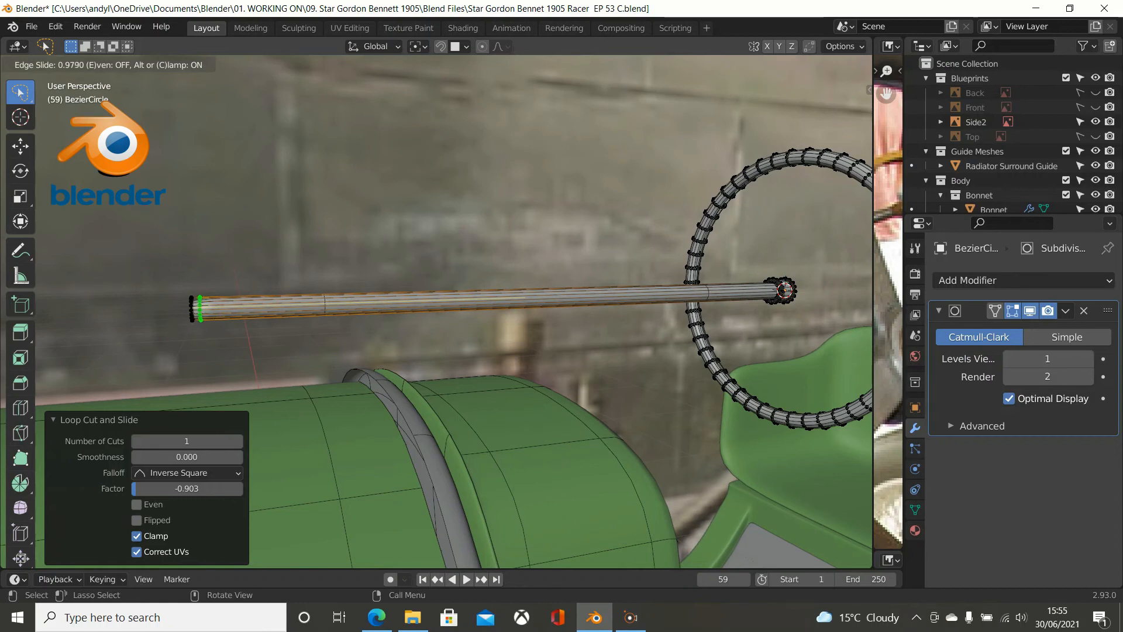
pyautogui.click(5, 277)
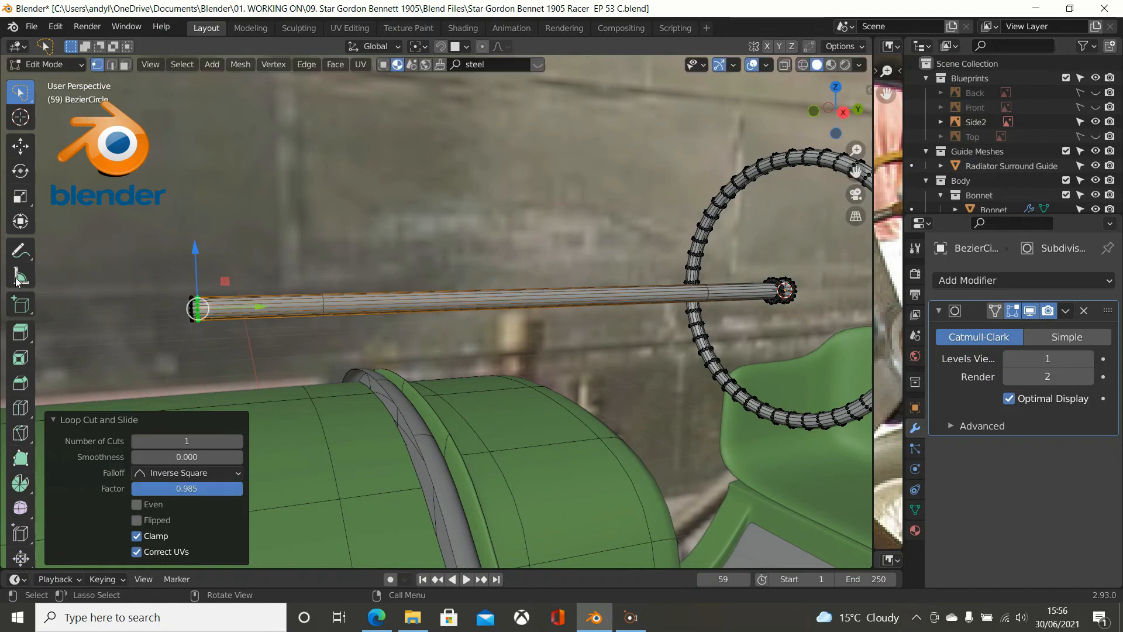
# Edge-slide the new column loop closer to the far end with a factor of 0.638.
pyautogui.scroll(1, 136, 264)
pyautogui.moveTo(138, 264); pyautogui.dragTo(186, 277, button='middle')
pyautogui.keyDown('shift'); pyautogui.moveTo(111, 294); pyautogui.dragTo(350, 285, button='middle'); pyautogui.keyUp('shift')
pyautogui.scroll(1, 373, 304)
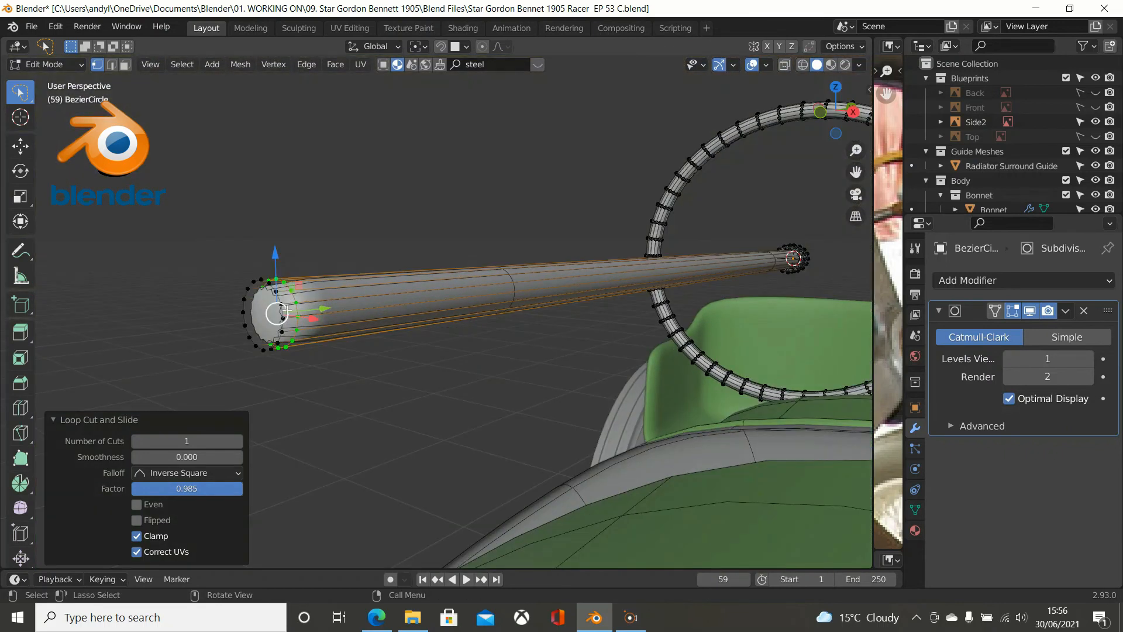
pyautogui.scroll(4, 409, 293)
pyautogui.keyDown('shift'); pyautogui.moveTo(452, 281); pyautogui.dragTo(470, 279, button='middle'); pyautogui.keyUp('shift')
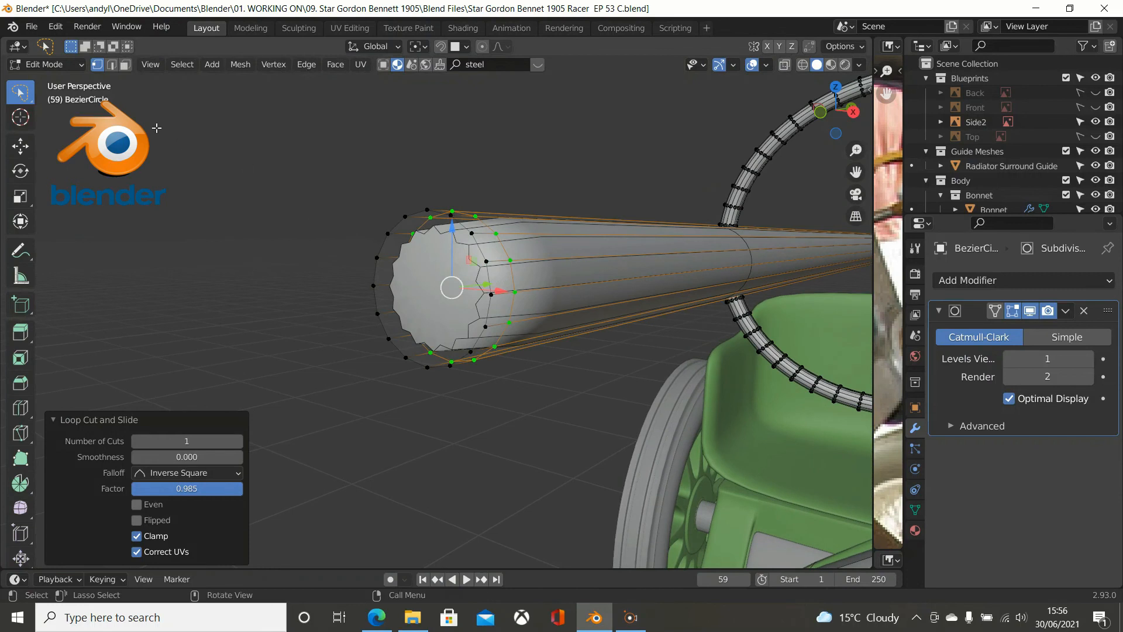
pyautogui.press('g')
pyautogui.press('g')
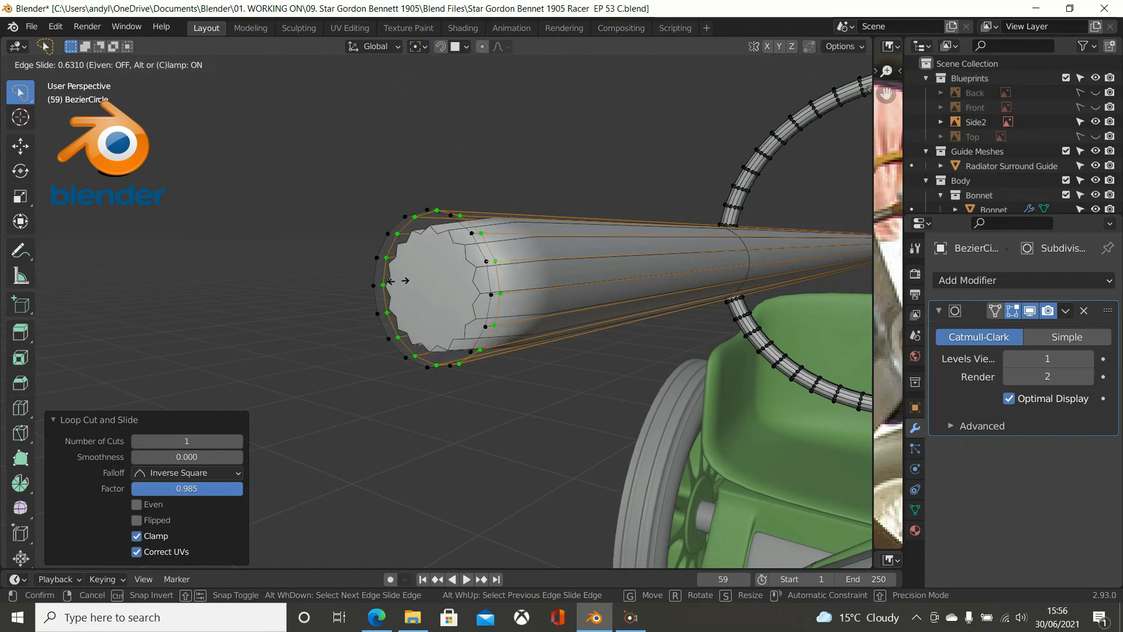
pyautogui.click(316, 185)
# Delete the cap face at the far end of the steering column in face select mode.
pyautogui.click(126, 64)
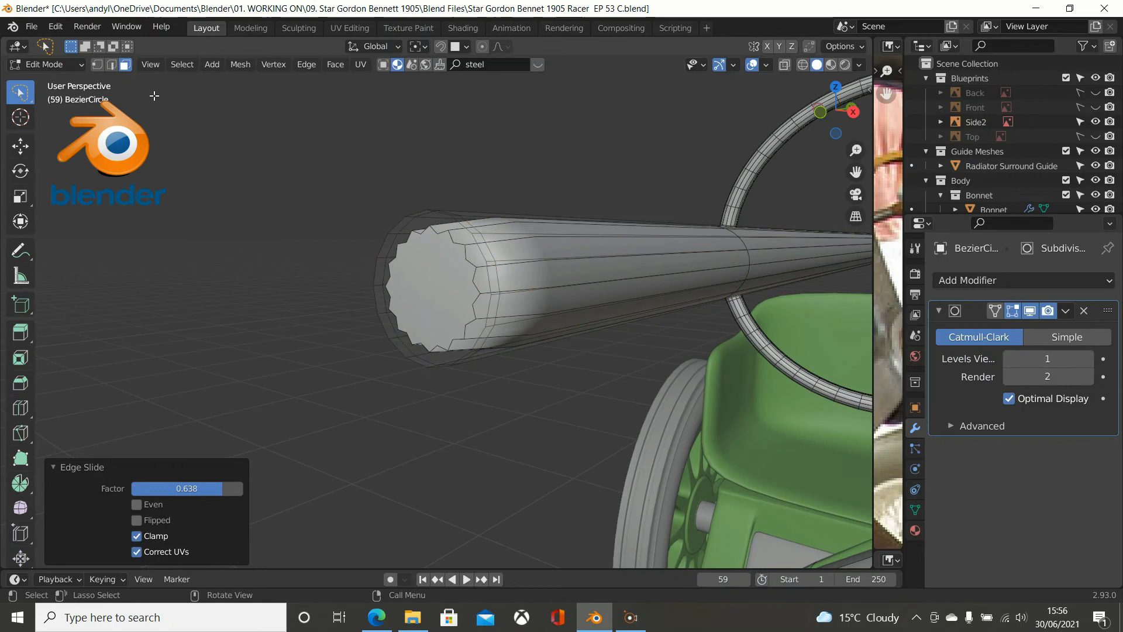
pyautogui.click(440, 289)
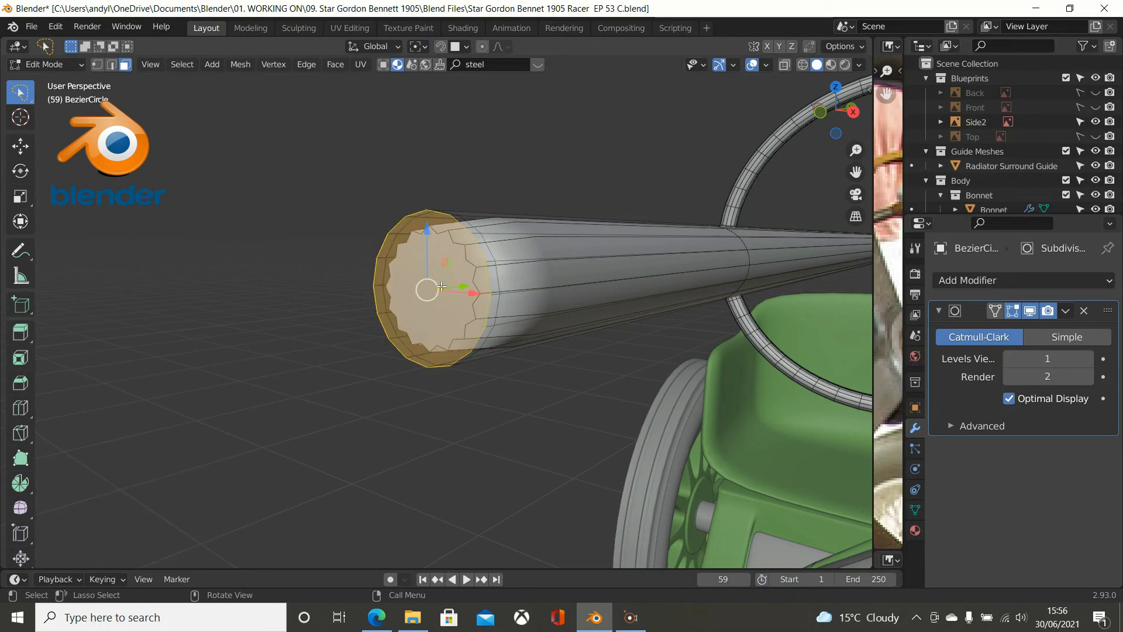
pyautogui.press('x')
pyautogui.click(600, 228)
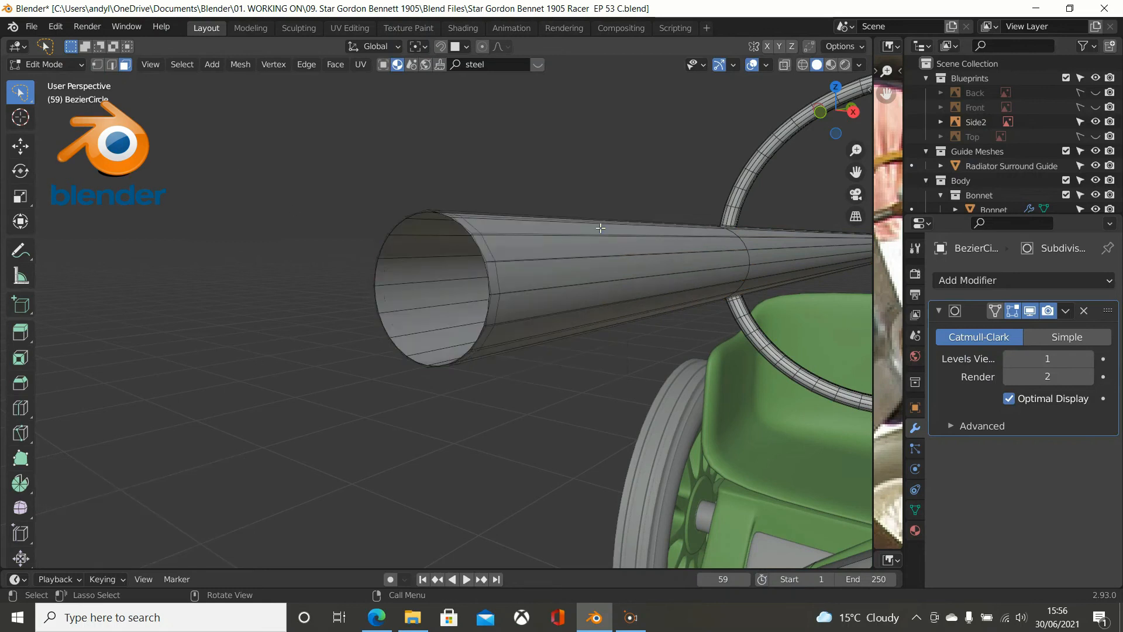
# Check the column's open end in Object Mode and Edit Mode, finishing in vertex select mode.
pyautogui.scroll(-6, 601, 228)
pyautogui.moveTo(562, 248); pyautogui.dragTo(602, 295, button='middle')
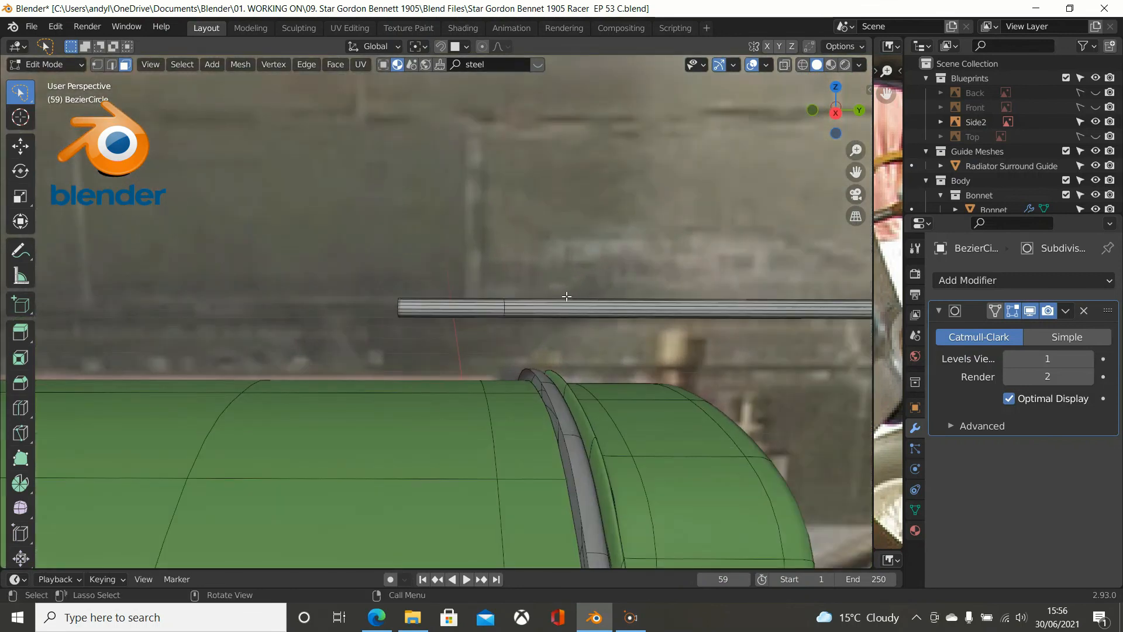
pyautogui.press('Tab')
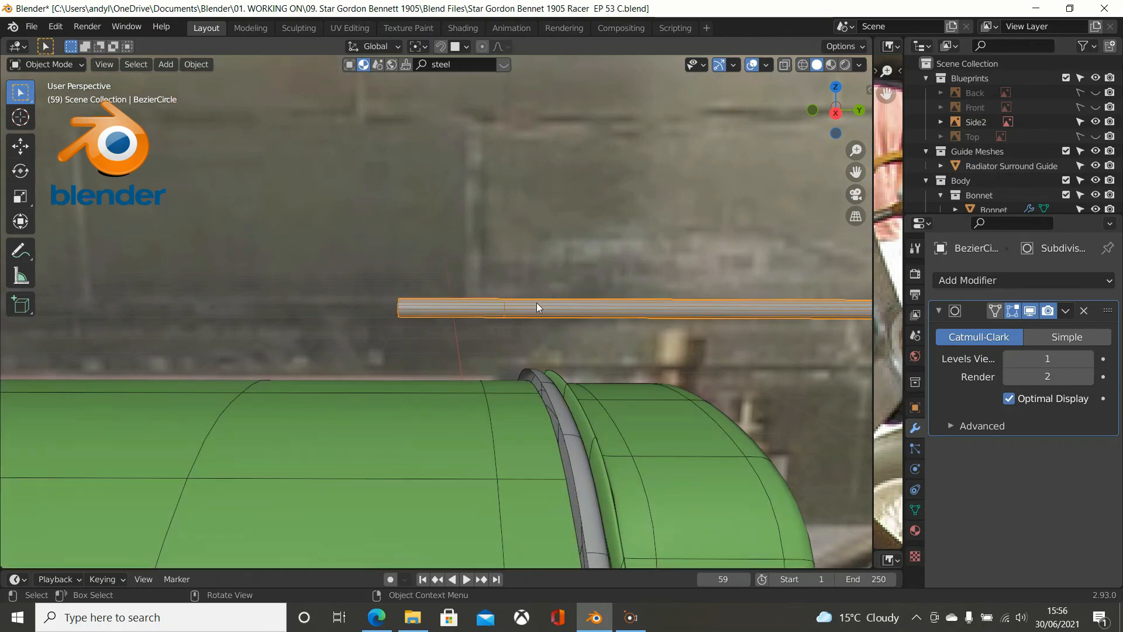
pyautogui.press('Tab')
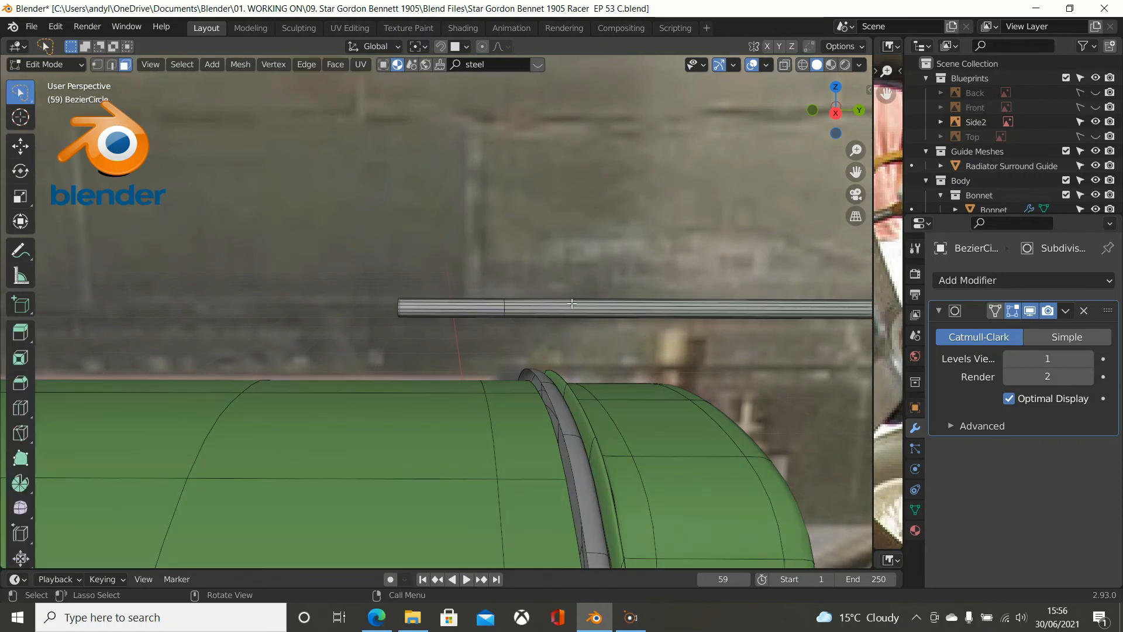
pyautogui.scroll(5, 620, 306)
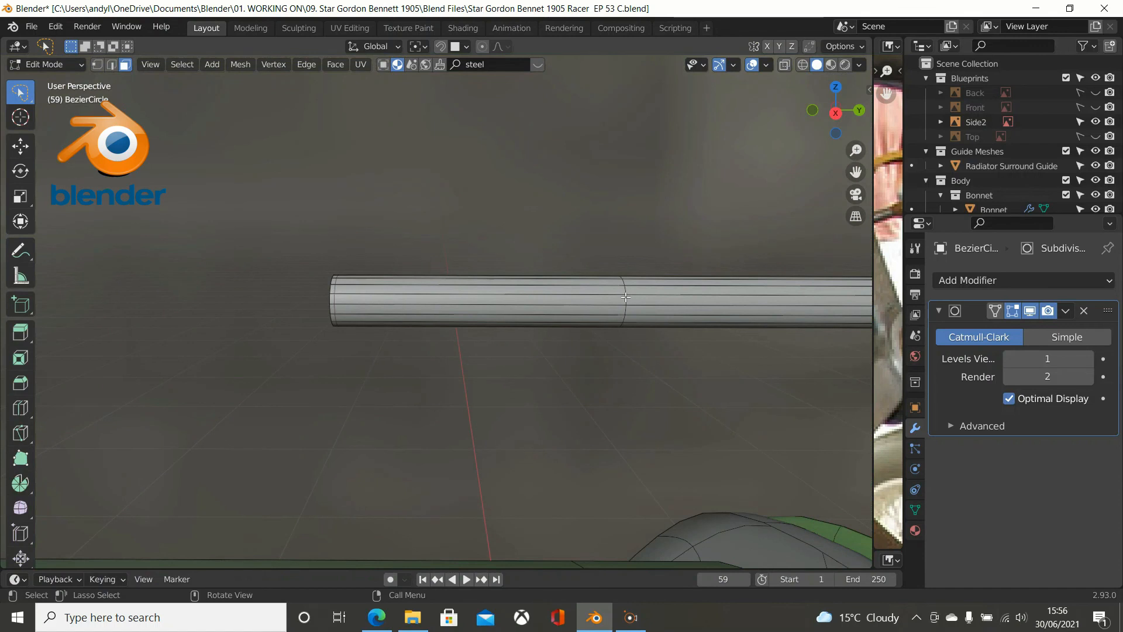
pyautogui.click(97, 65)
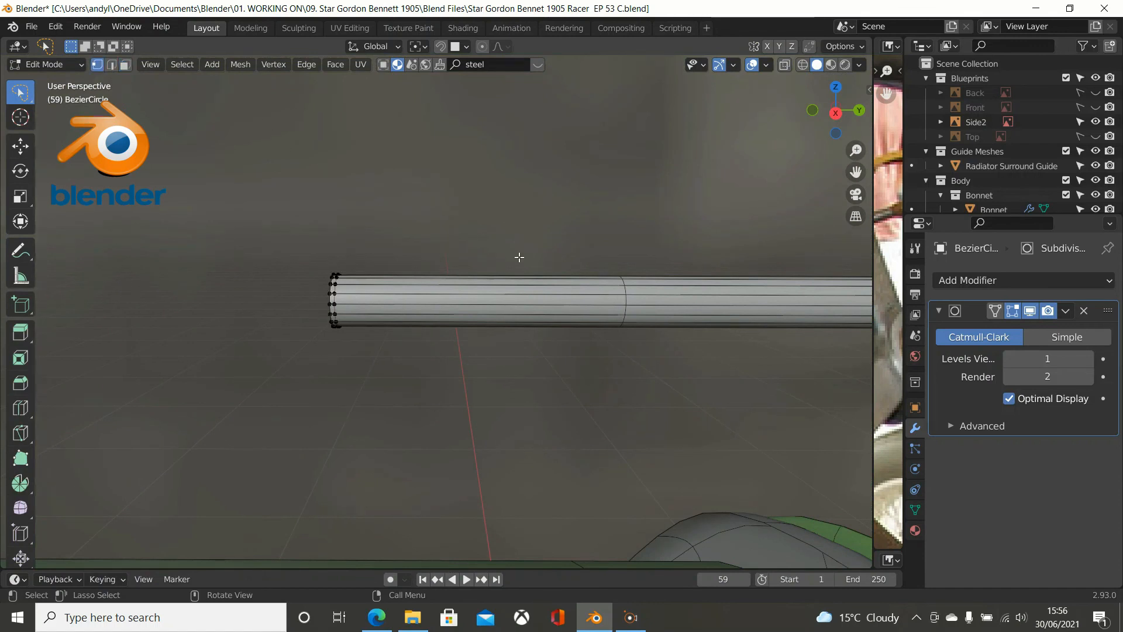
pyautogui.scroll(-3, 596, 304)
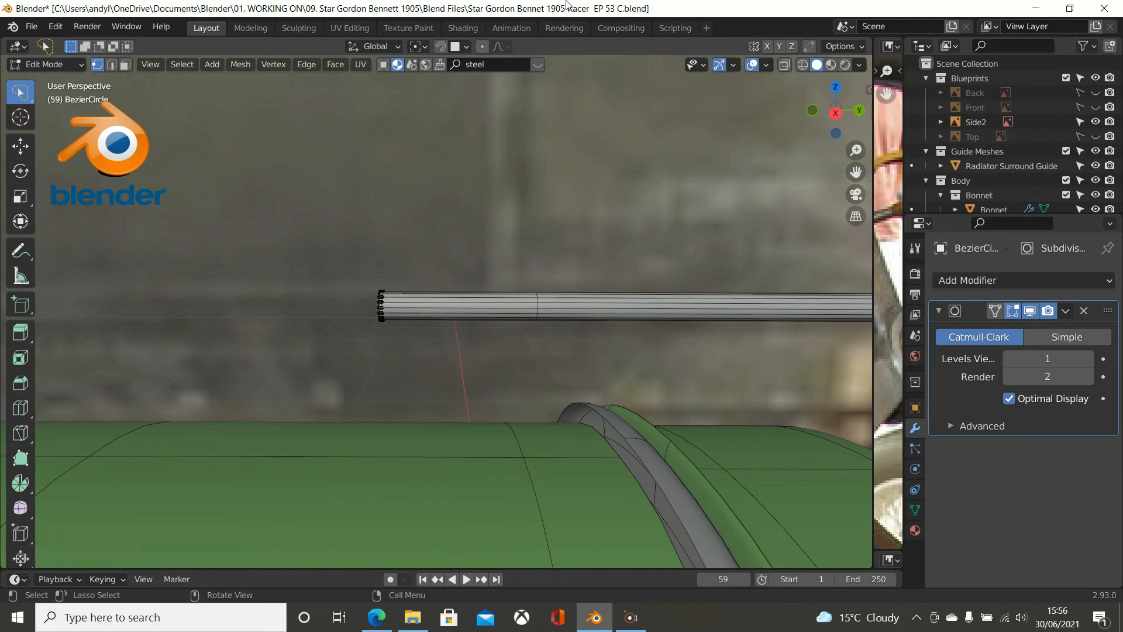
# Add six evenly spaced loop cuts along the long section of the steering column, leaving them unslid at factor 0.
pyautogui.scroll(-5, 603, 6)
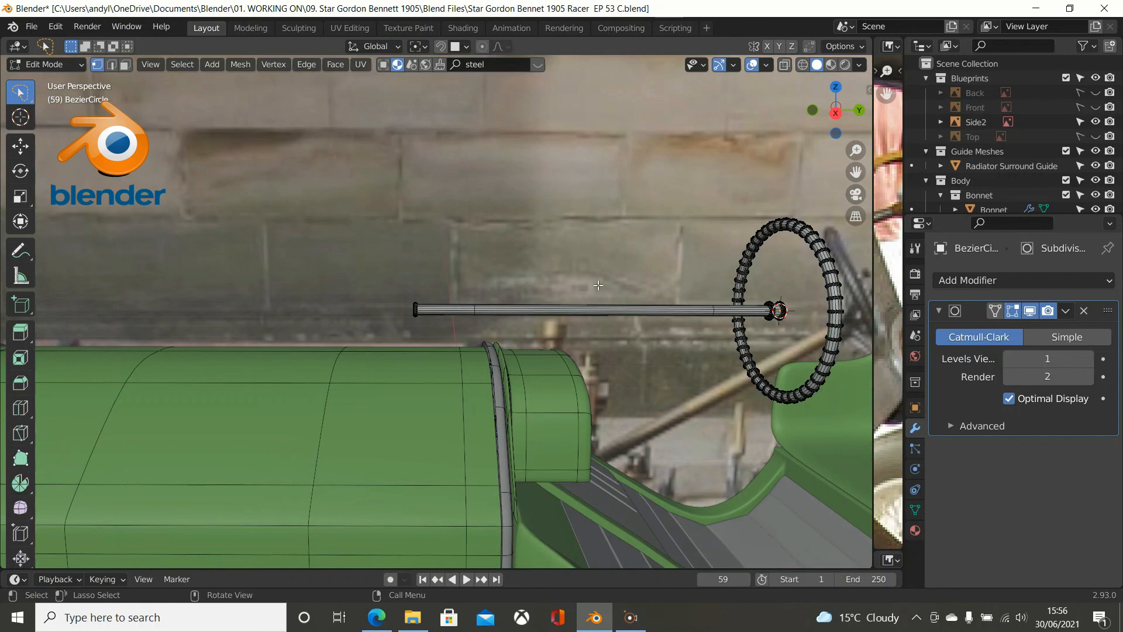
pyautogui.hotkey('ctrl', 'r')
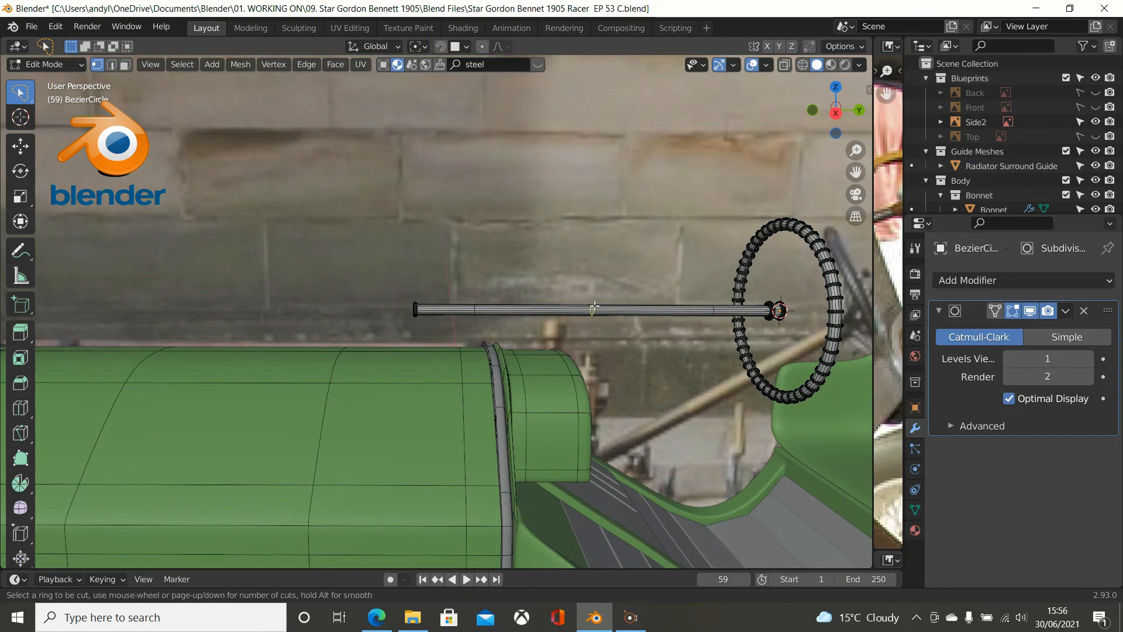
pyautogui.scroll(4, 595, 307)
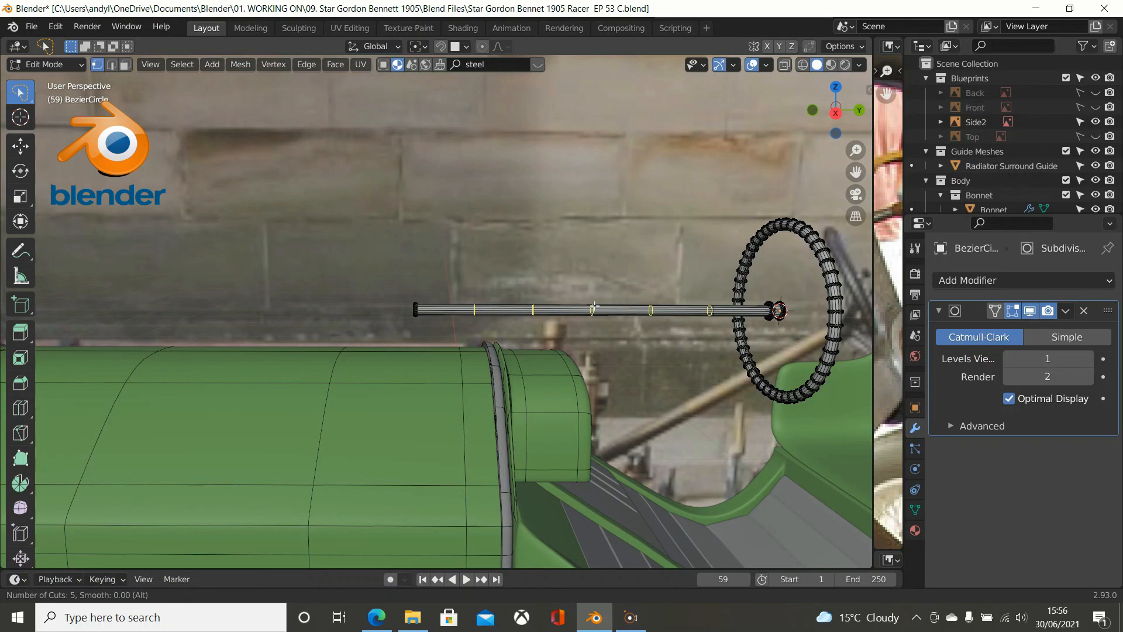
pyautogui.scroll(1, 594, 306)
pyautogui.click(594, 305)
pyautogui.rightClick(595, 306)
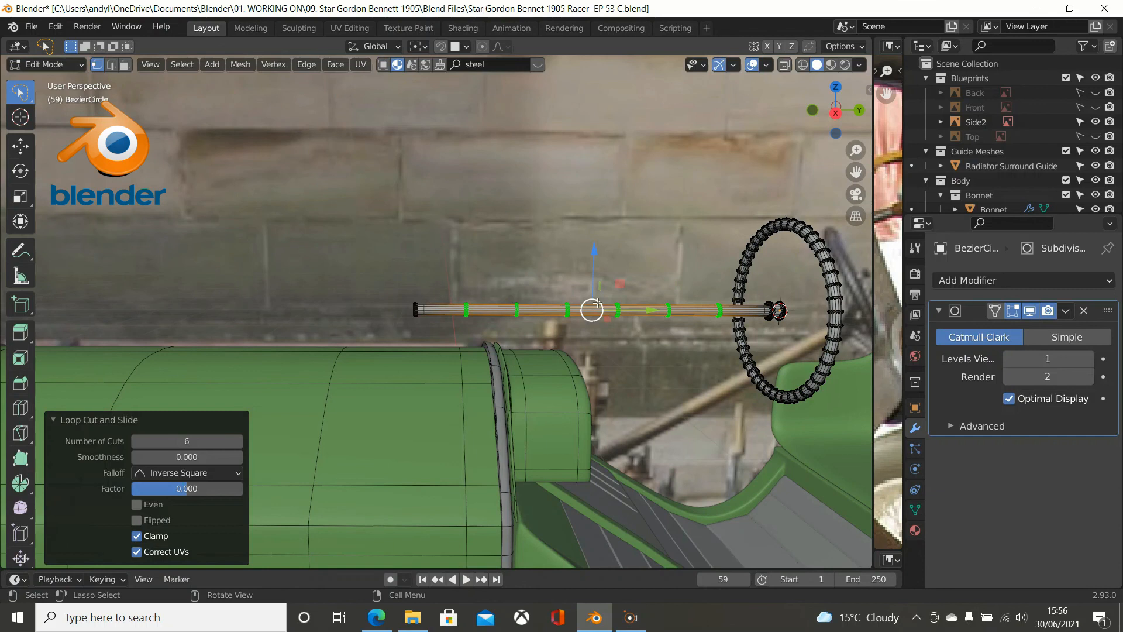
# Inspect the column's loops together with the wheel and hub, and return to Object Mode to check the smoothed shape.
pyautogui.moveTo(636, 238); pyautogui.dragTo(685, 259, button='middle')
pyautogui.scroll(5, 669, 242)
pyautogui.scroll(-5, 712, 255)
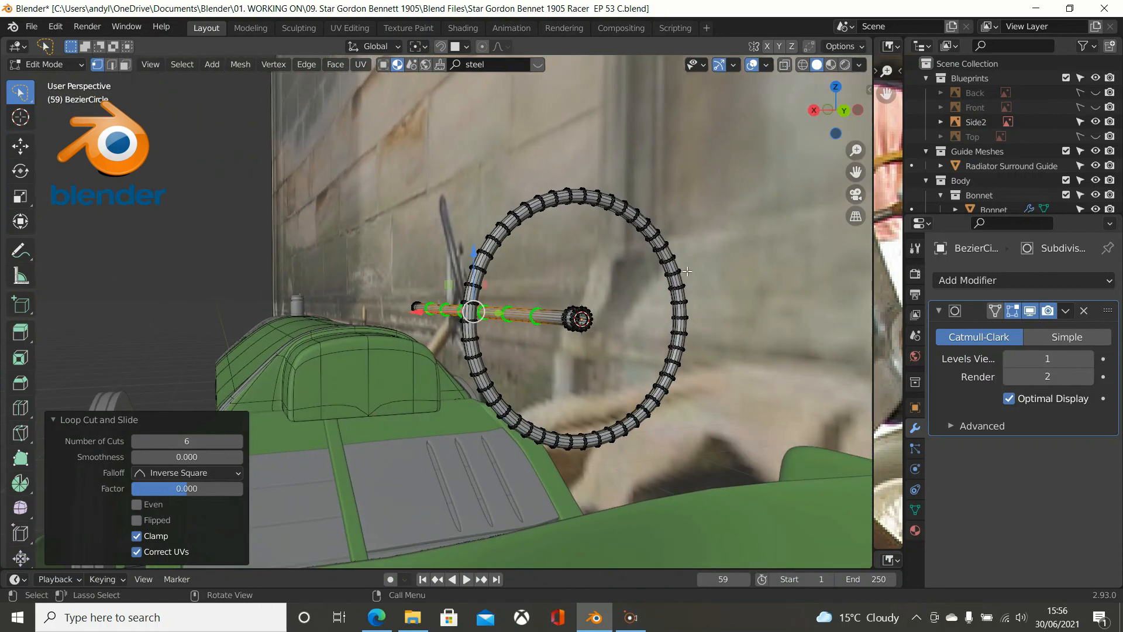
pyautogui.scroll(5, 686, 274)
pyautogui.scroll(-5, 686, 273)
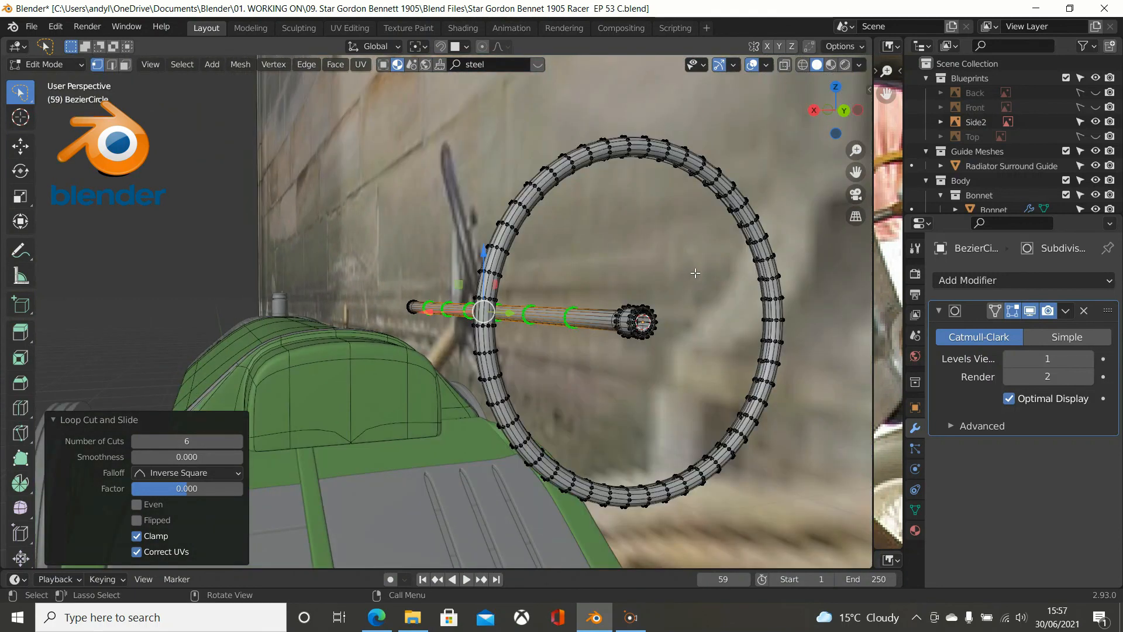
pyautogui.scroll(-2, 696, 273)
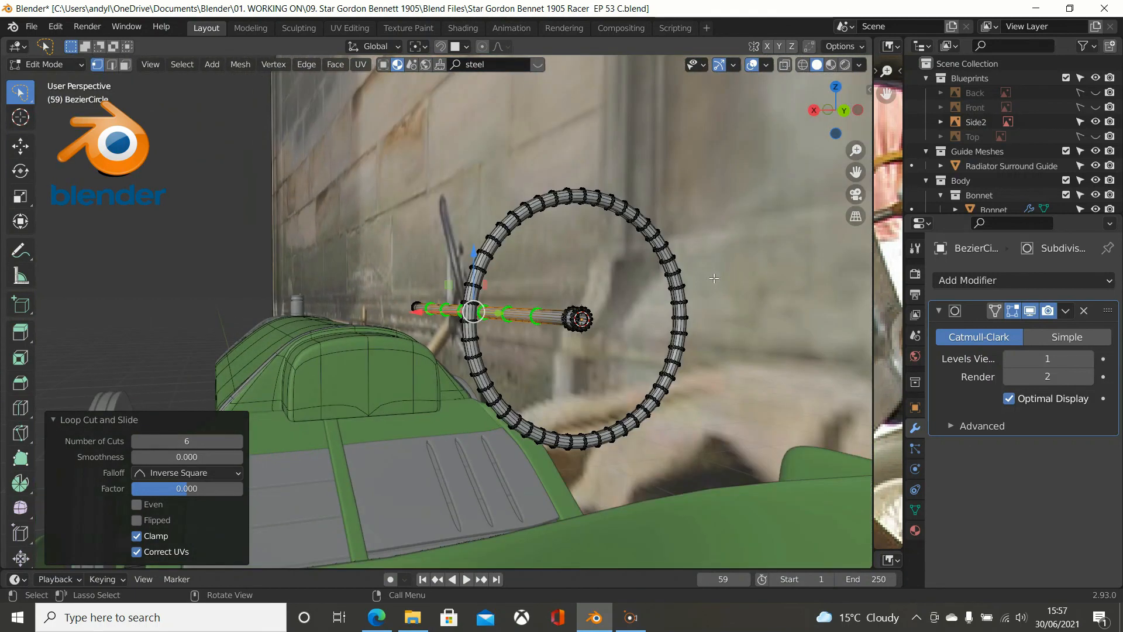
pyautogui.press('Tab')
pyautogui.moveTo(727, 272); pyautogui.dragTo(765, 265, button='middle')
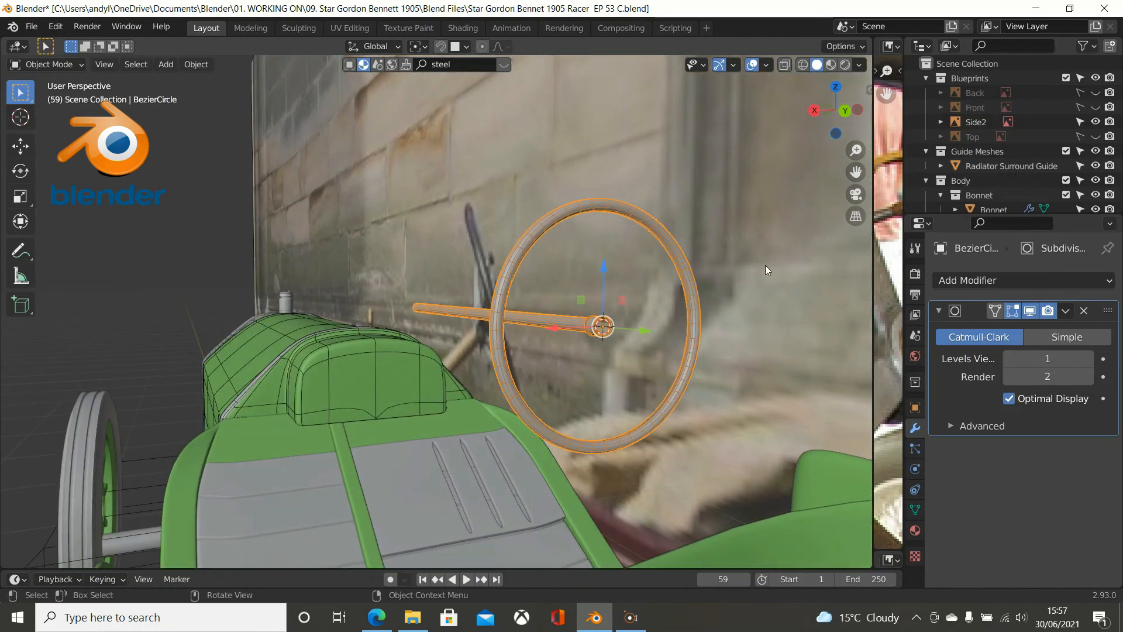
# Widen the SGB Interior.jpg reference view and examine the real wheel's spokes, hub, brass levers and rim up close and as a whole.
pyautogui.moveTo(872, 242); pyautogui.dragTo(378, 242)
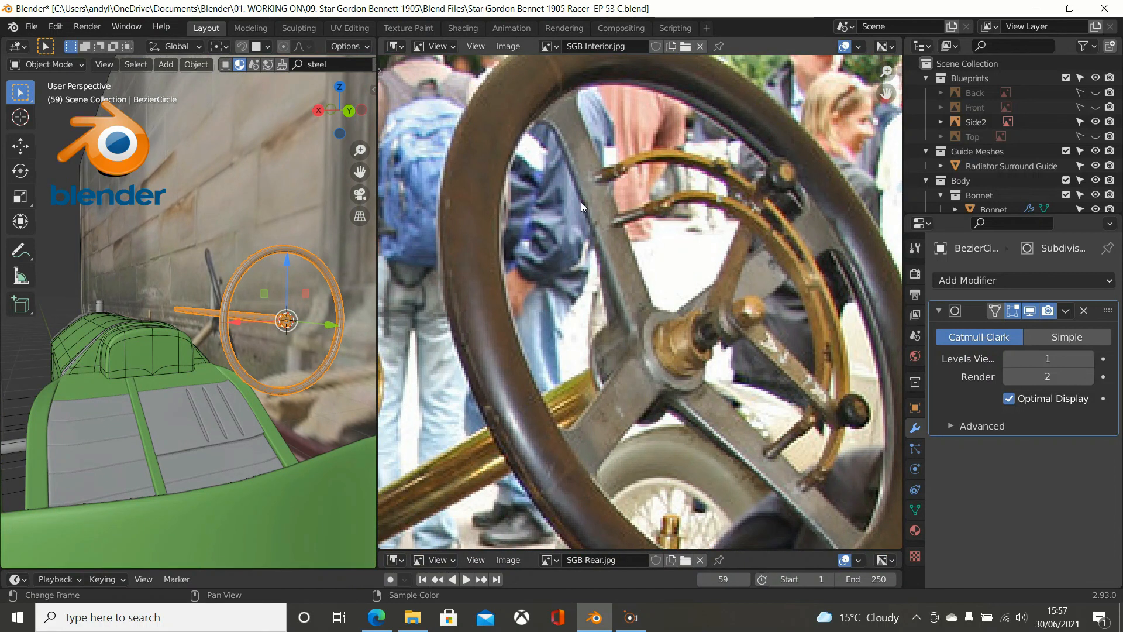
pyautogui.scroll(1, 674, 333)
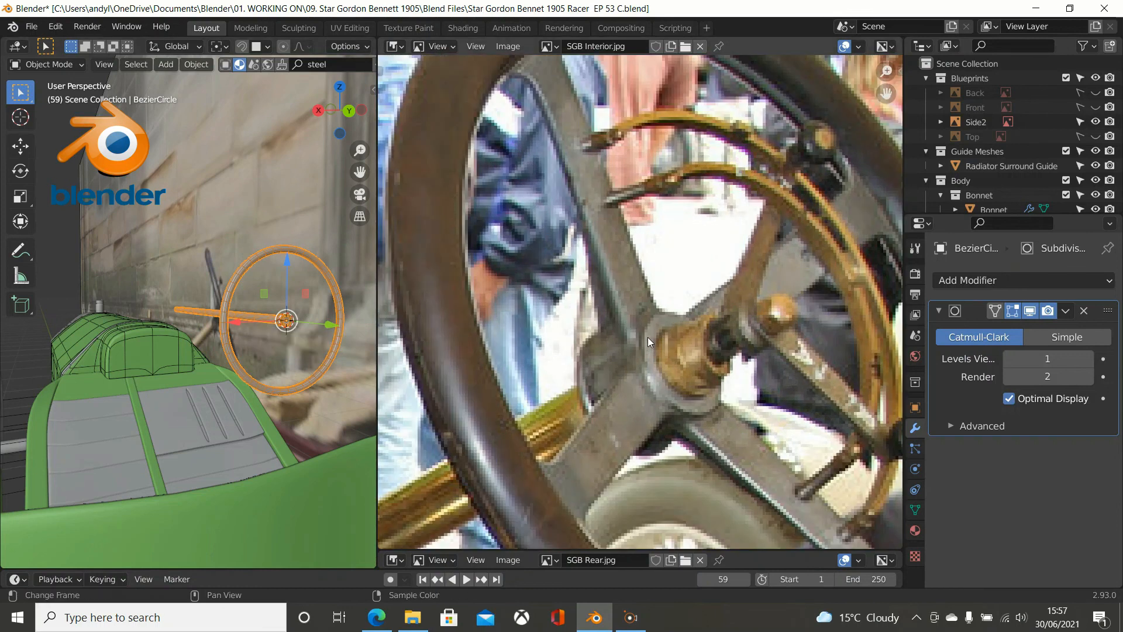
pyautogui.scroll(-1, 658, 344)
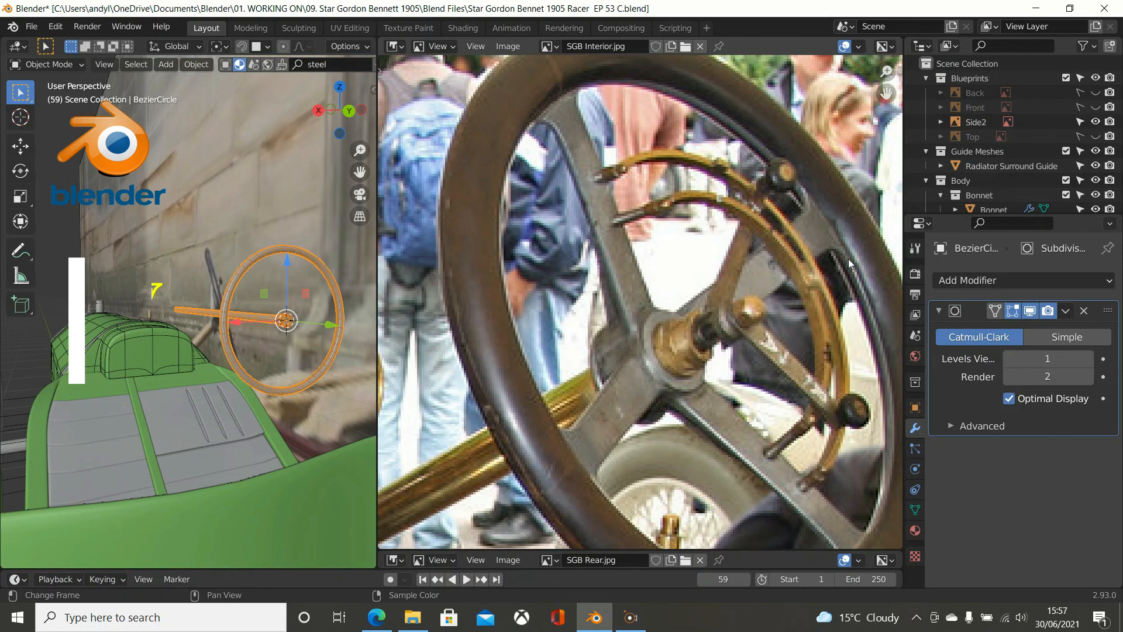
pyautogui.moveTo(890, 330); pyautogui.dragTo(748, 209, button='middle')
pyautogui.scroll(2, 747, 209)
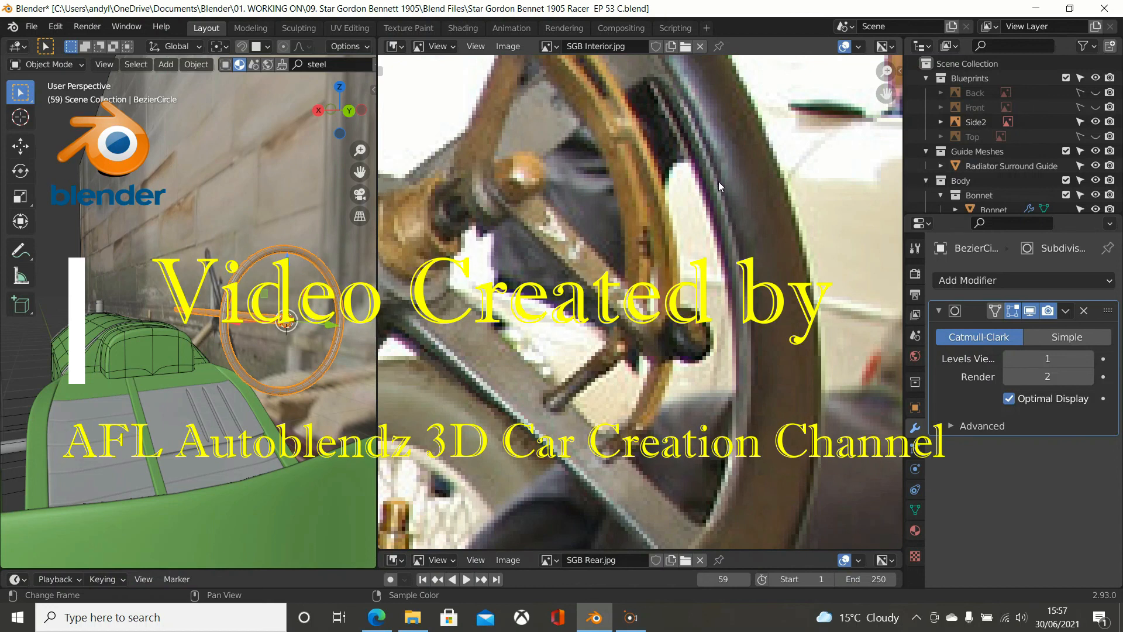
pyautogui.scroll(-4, 719, 182)
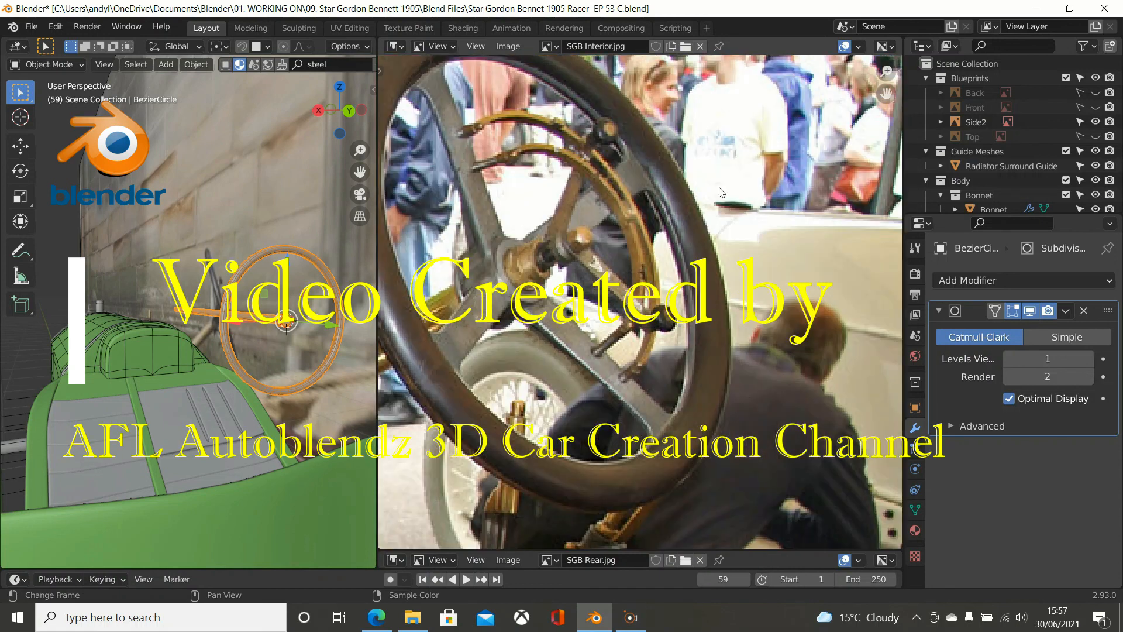
pyautogui.scroll(-3, 718, 192)
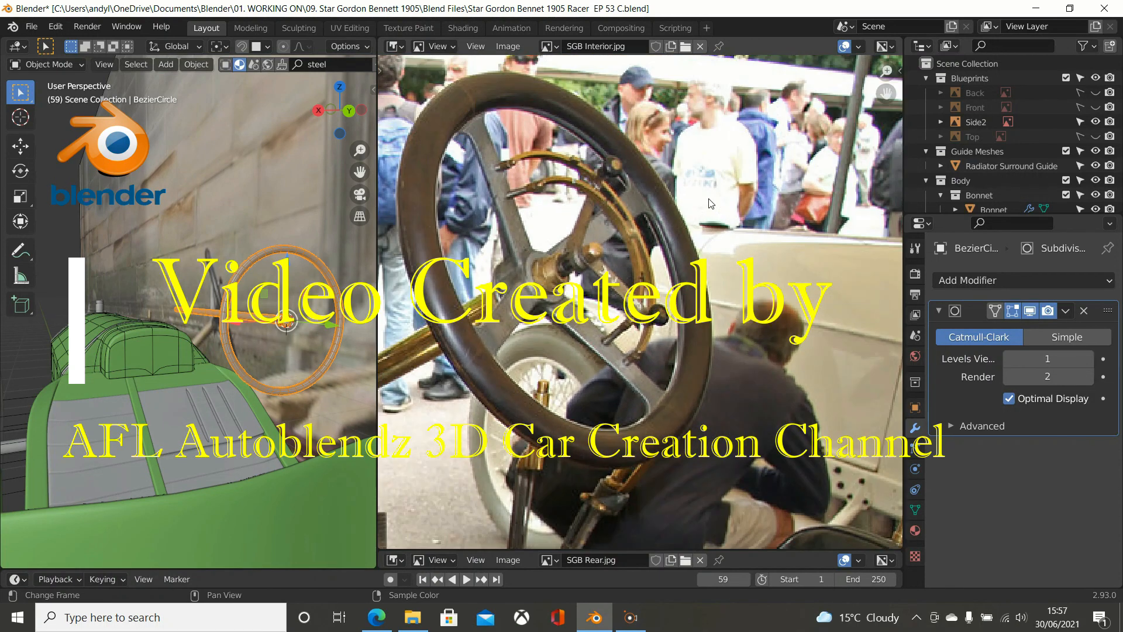
pyautogui.moveTo(584, 192); pyautogui.dragTo(624, 227, button='middle')
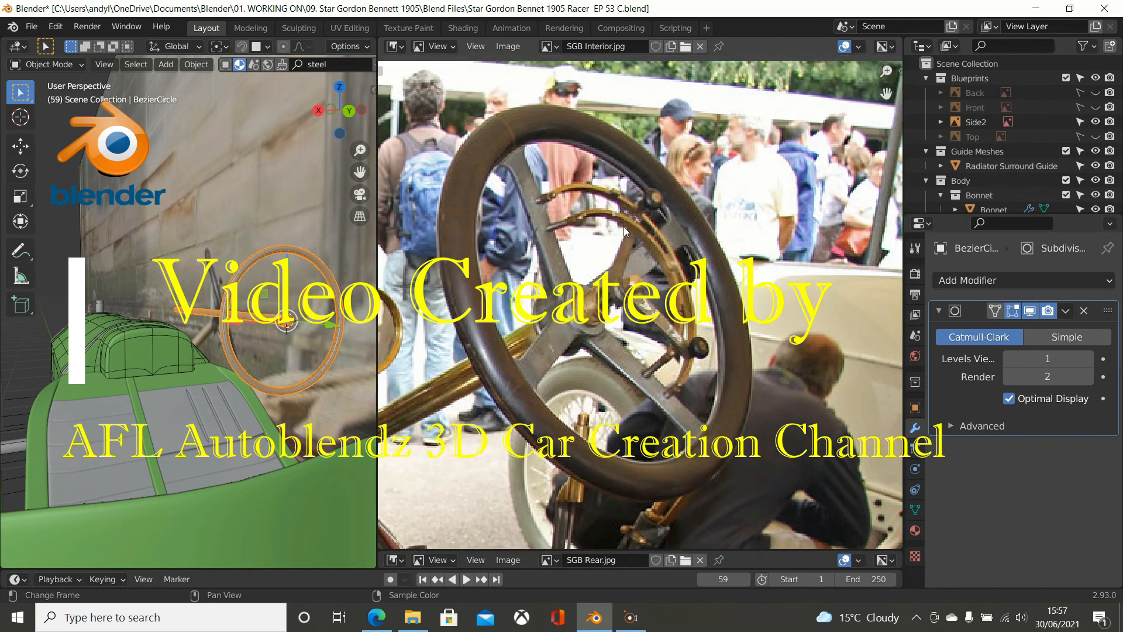